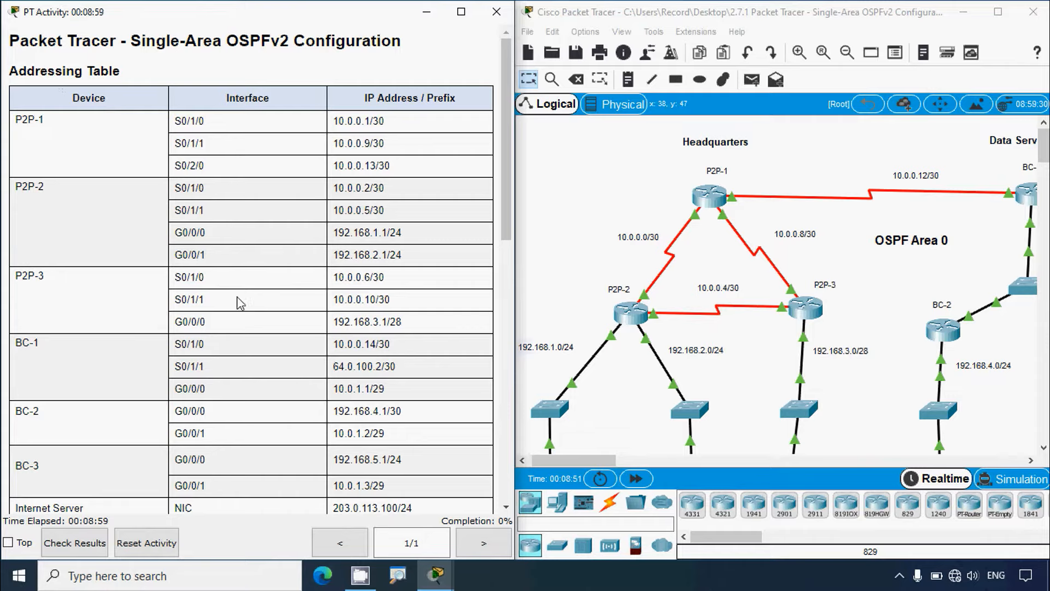
Step: Read through the activity's addressing table, objectives and full list of OSPF requirements
scroll(238, 300, down, 6)
scroll(238, 301, down, 2)
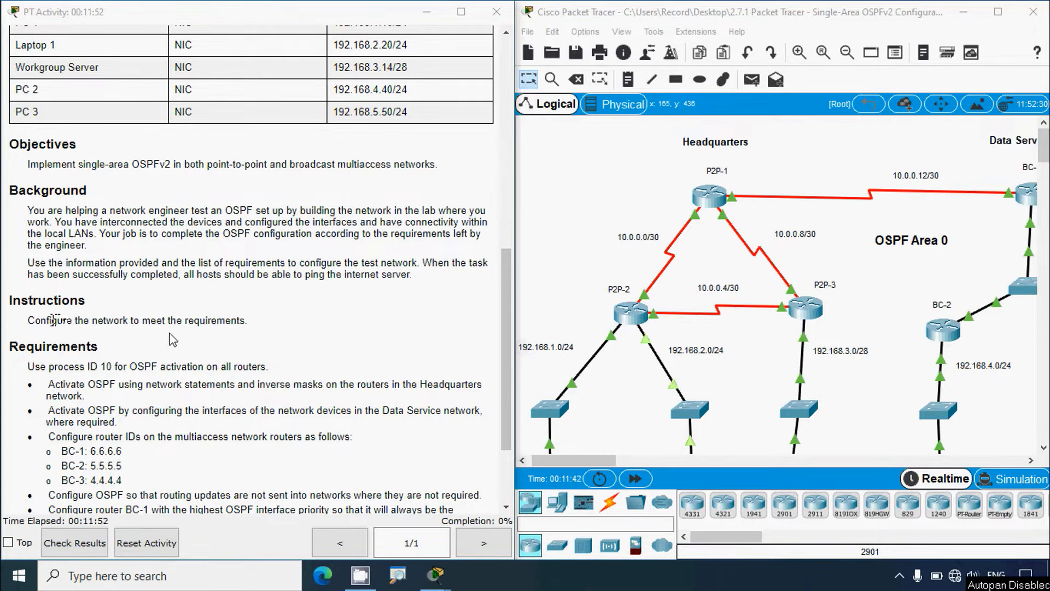
scroll(74, 372, down, 3)
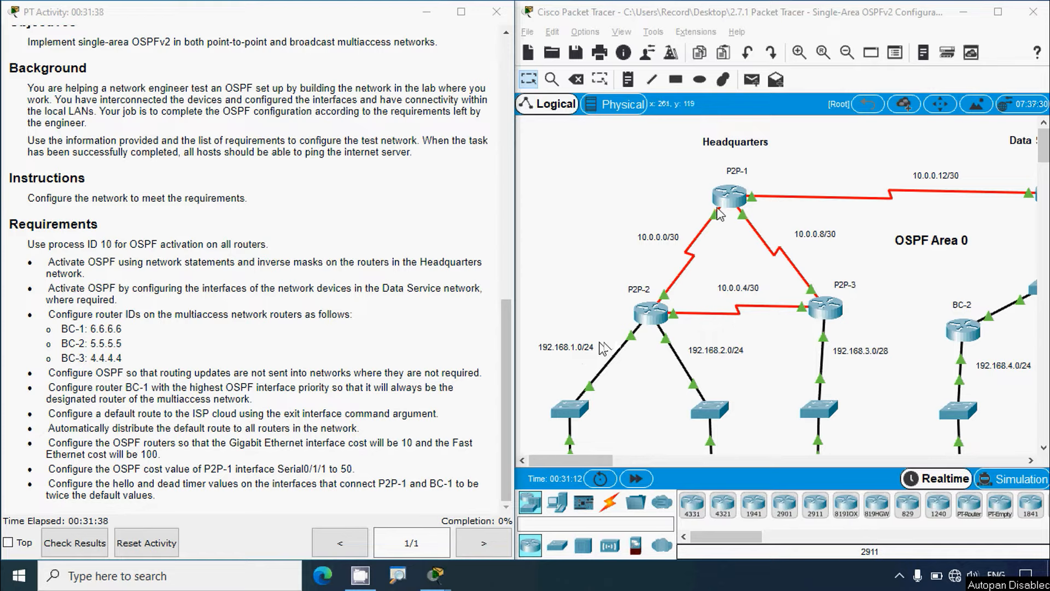
Step: Open router P2P-1's command line, enter global configuration mode and start OSPF with process ID 10
click(734, 206)
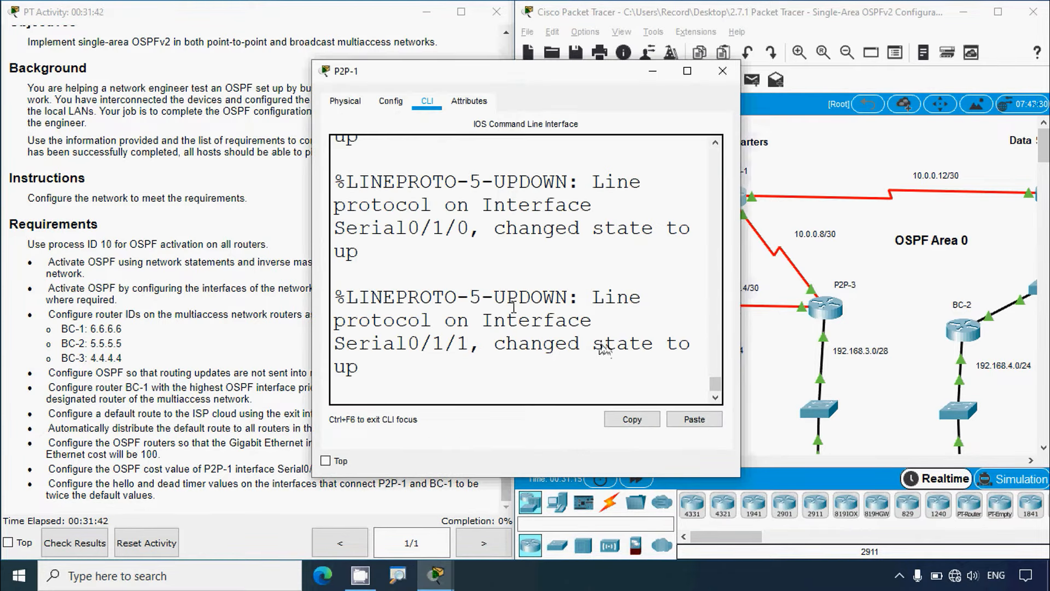
key(Return)
click(687, 72)
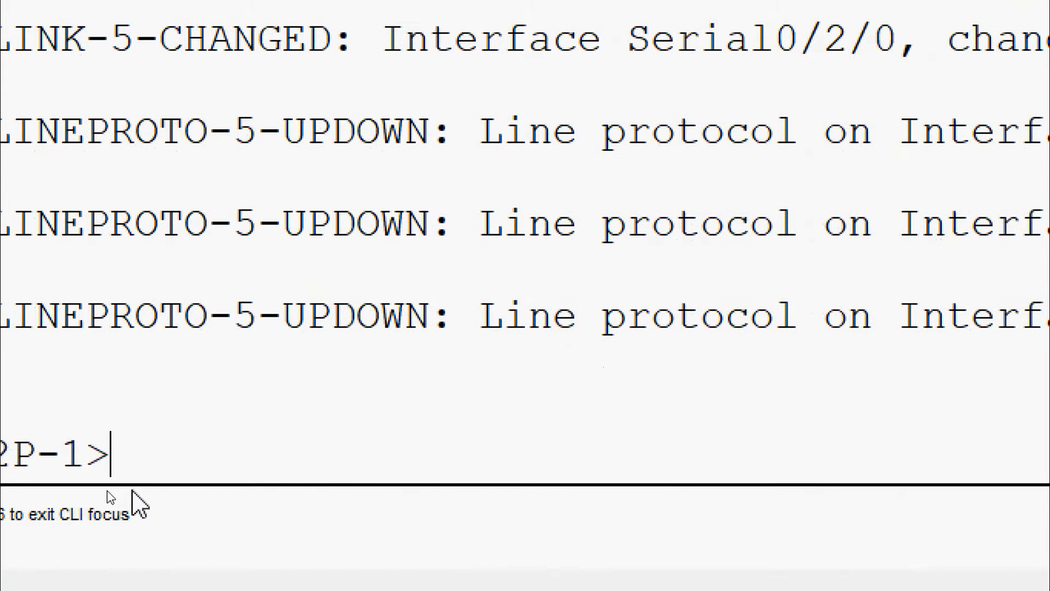
text(enable)
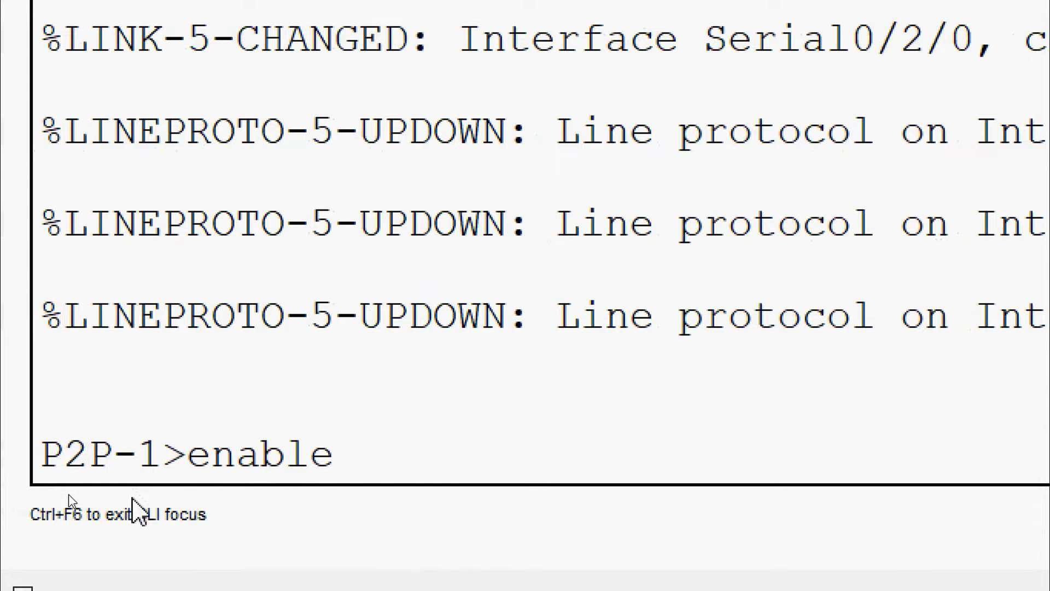
key(Return)
text(conf t)
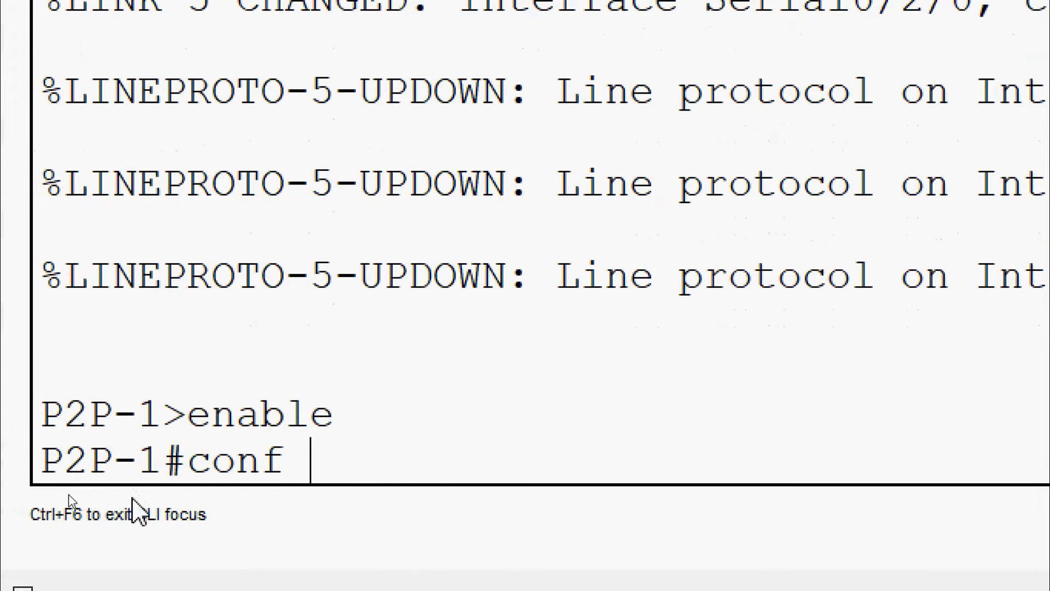
key(Return)
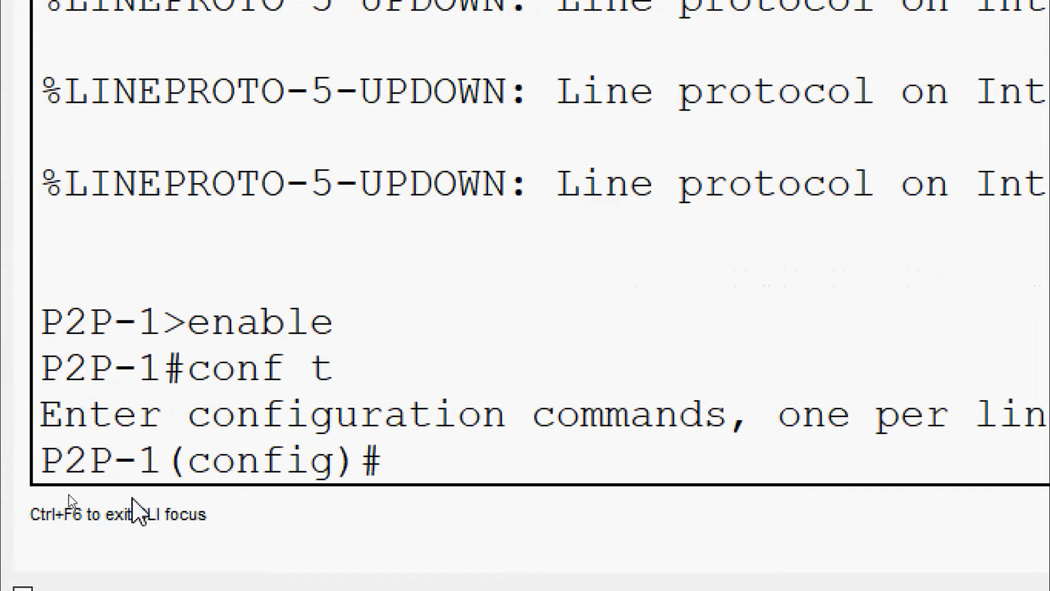
text(router osp)
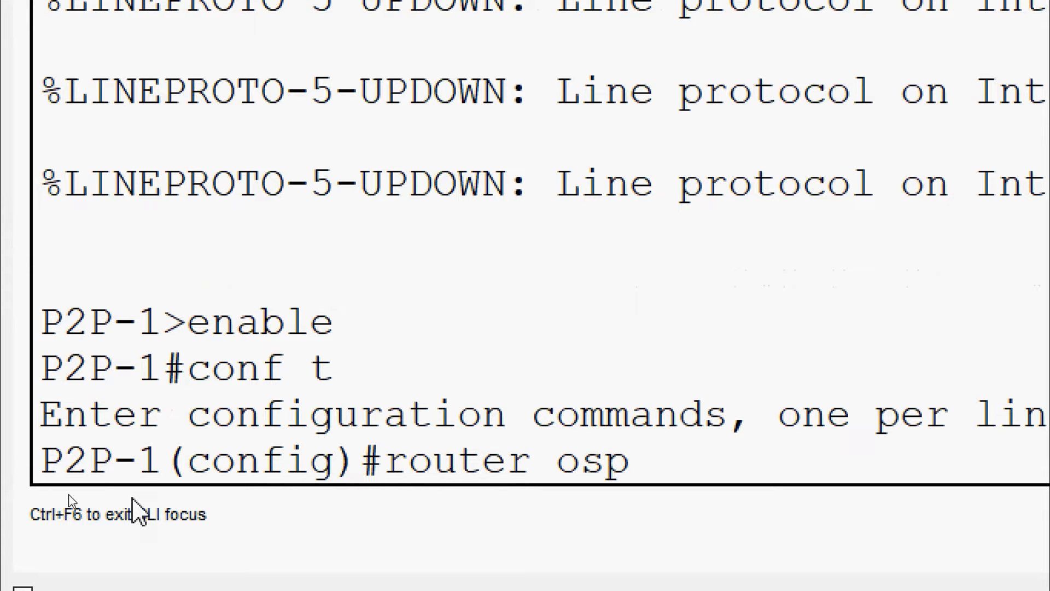
text(f 10)
key(Return)
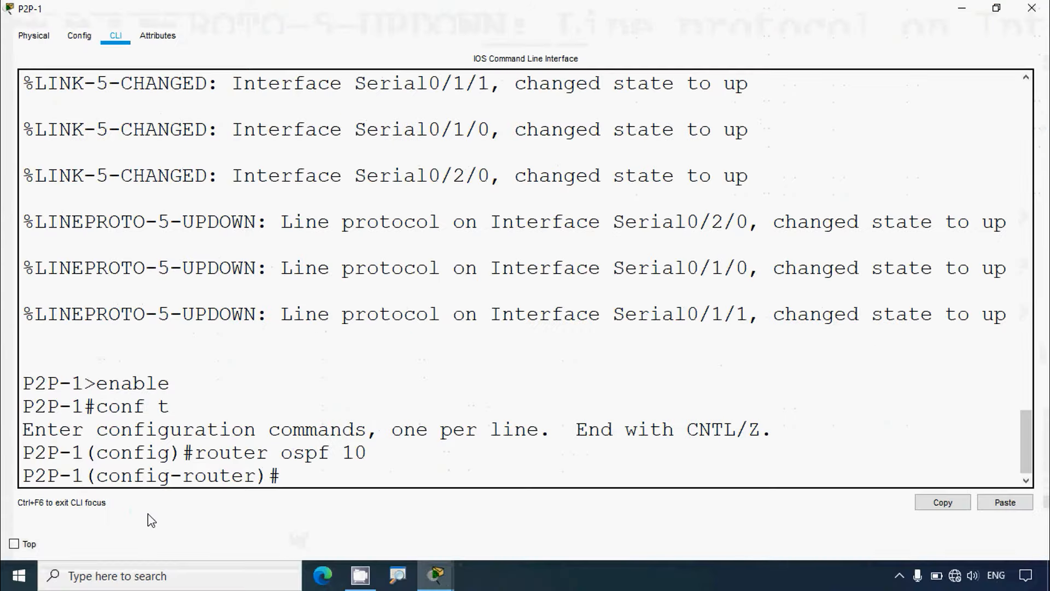
Step: List P2P-1's directly connected routes with "do show ip route connected" from router configuration mode
text(do show i)
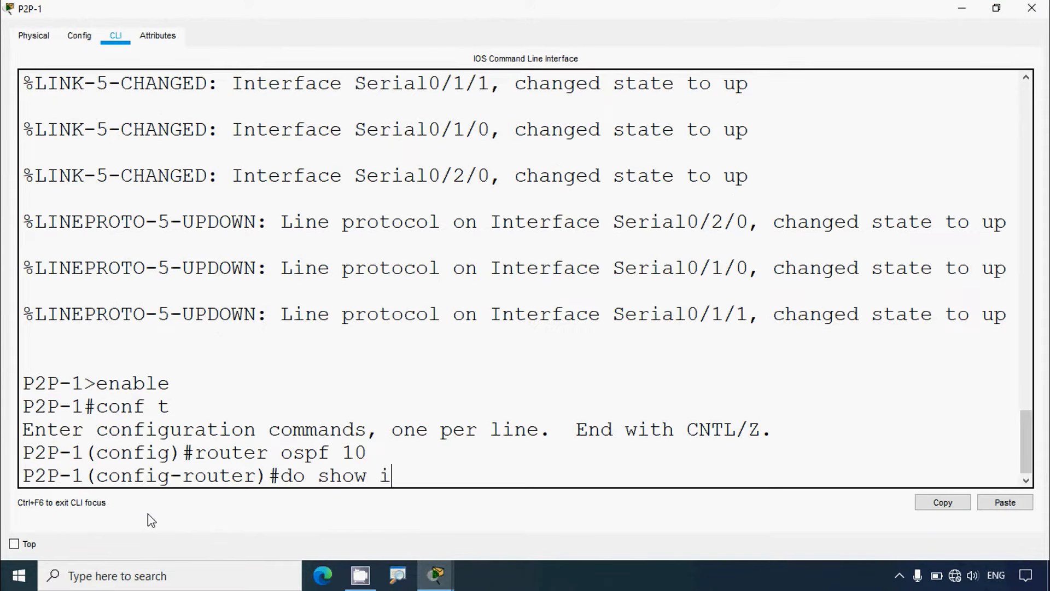
text(p route conn)
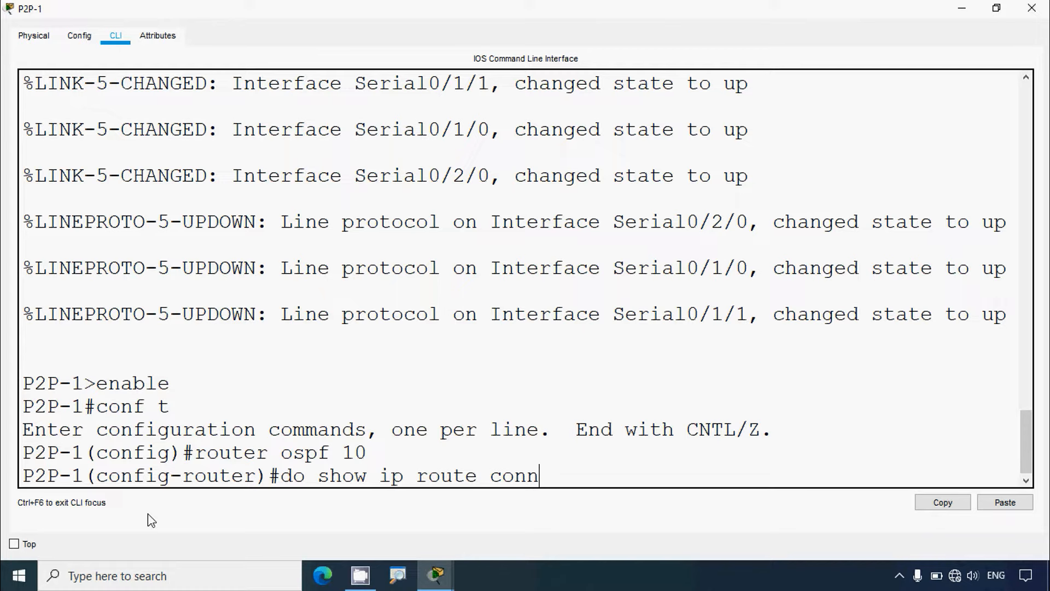
text(ected)
key(Return)
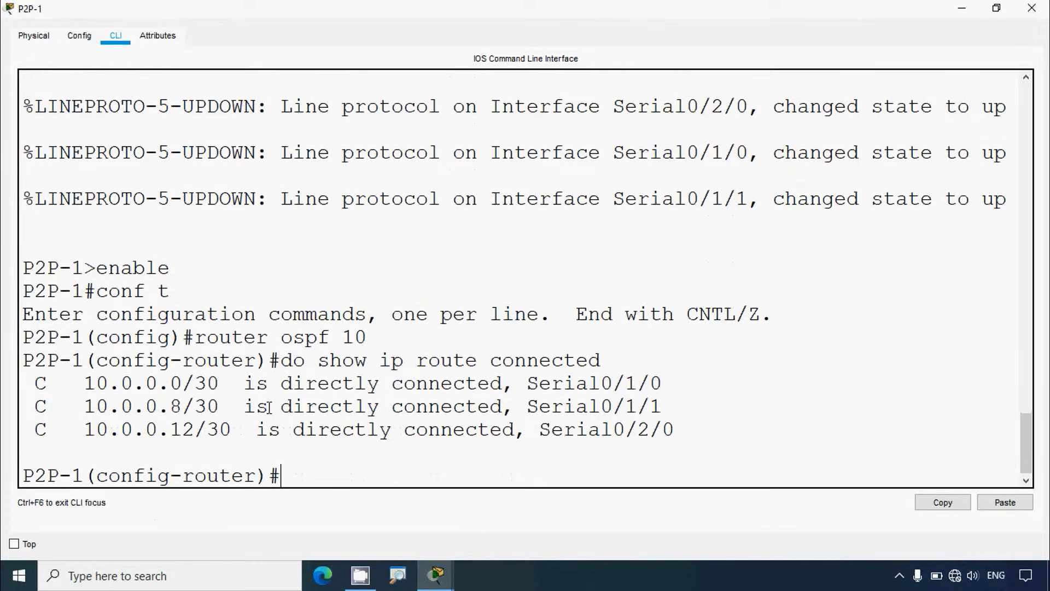
drag(307, 363, 281, 364)
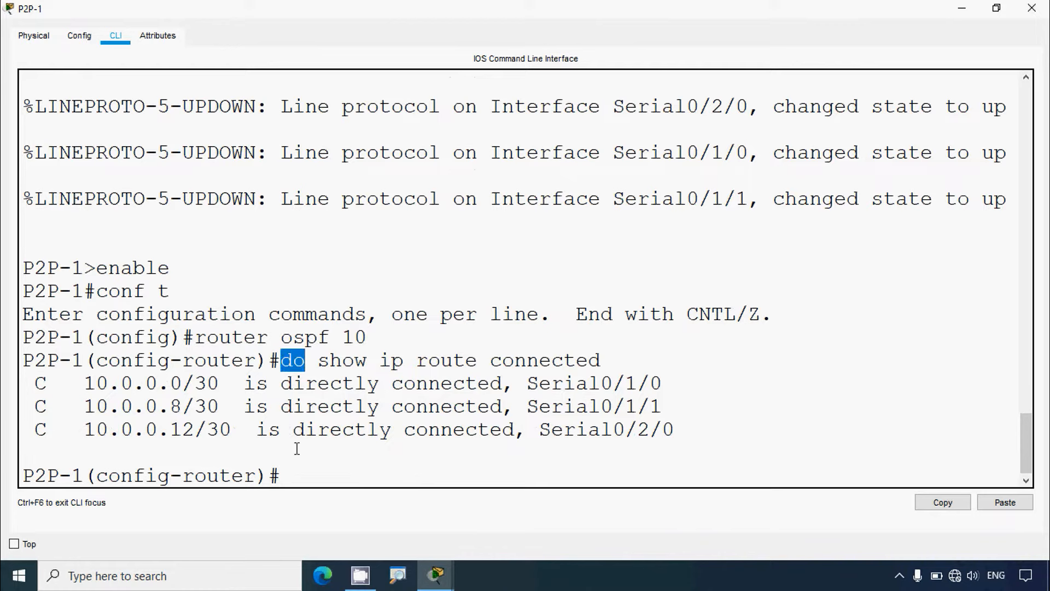
Step: Advertise network 10.0.0.0 with wildcard mask 0.0.0.3 in area 0 on P2P-1, consulting the command help for the mask argument
click(294, 475)
text(network)
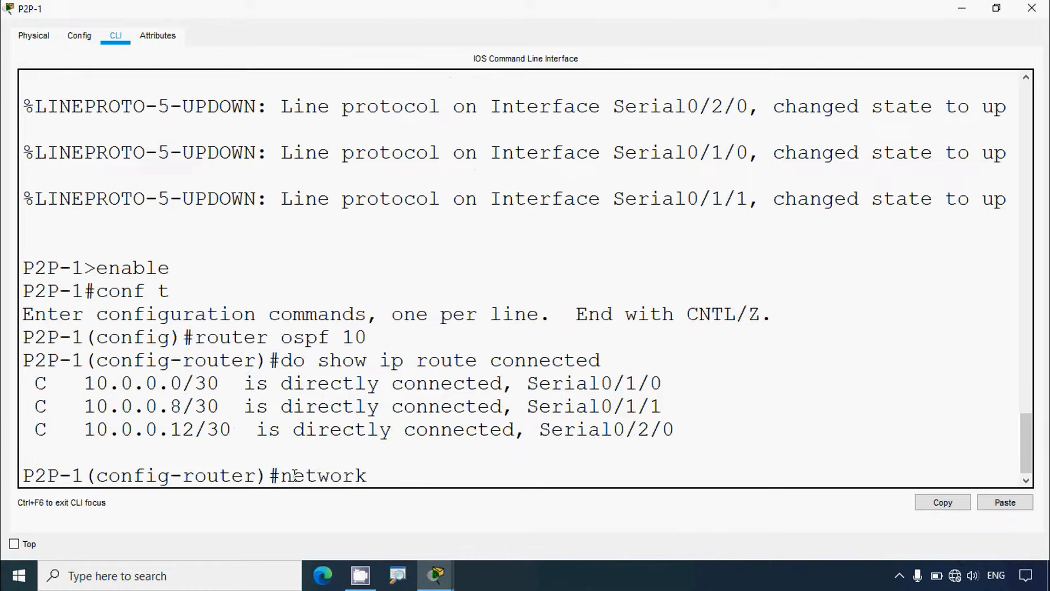
drag(87, 383, 231, 385)
text(10.0.0.0 ?)
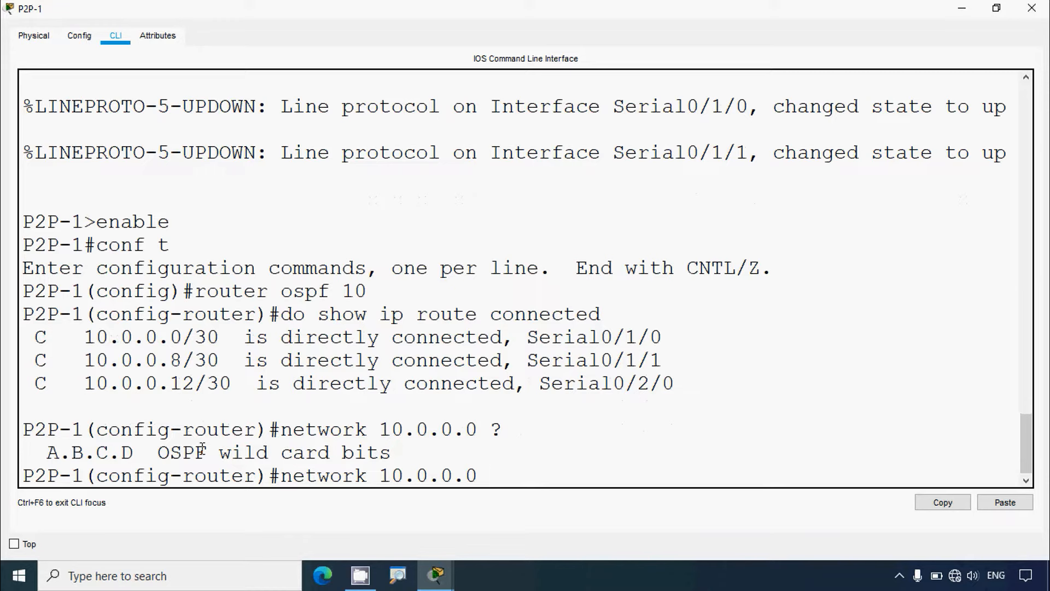
drag(187, 336, 221, 337)
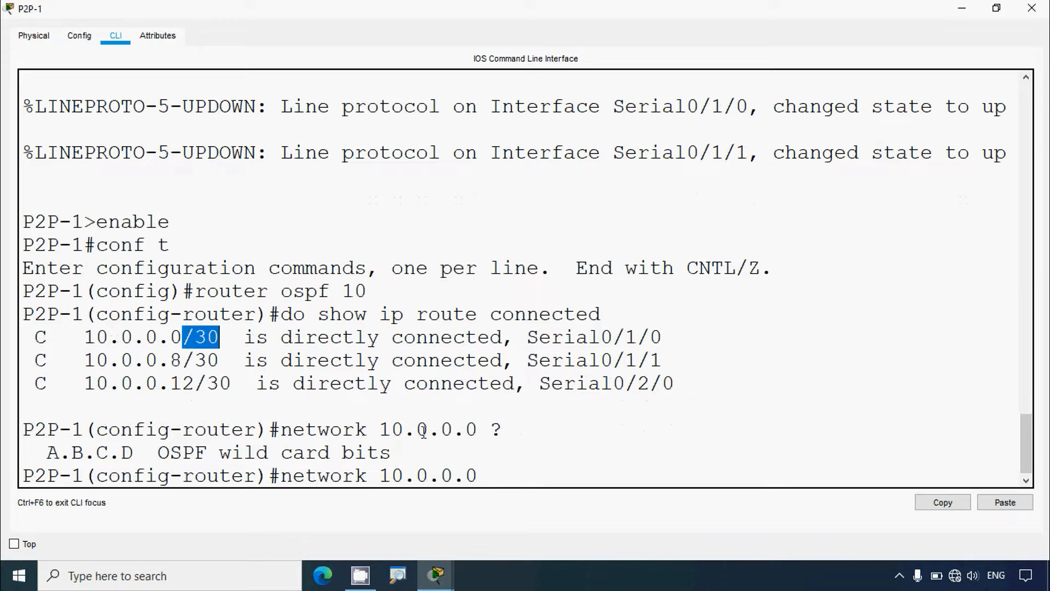
click(503, 475)
text(0.0.0)
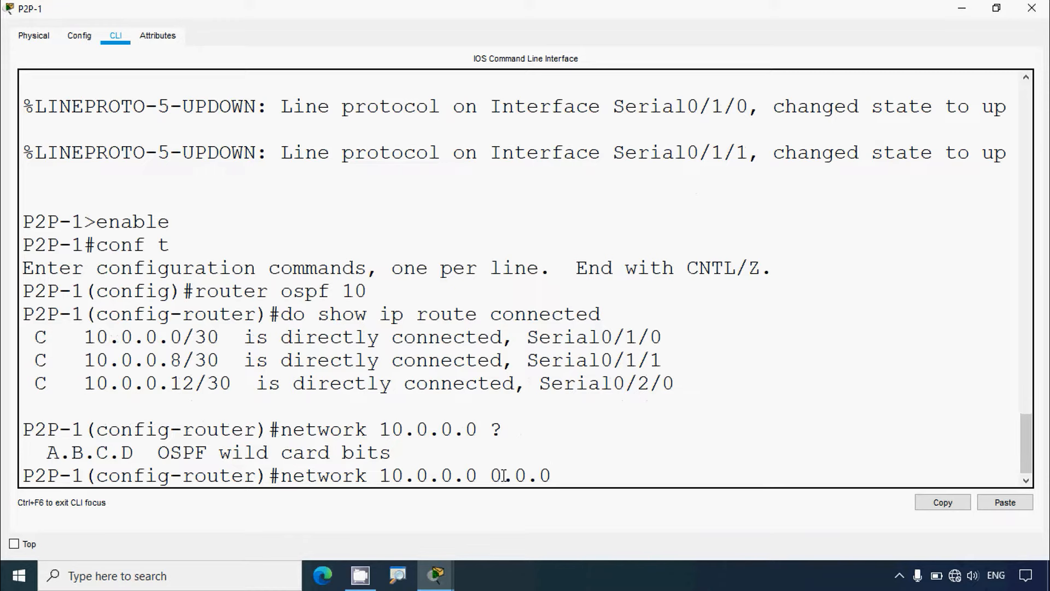
text(.3 area 0)
key(Return)
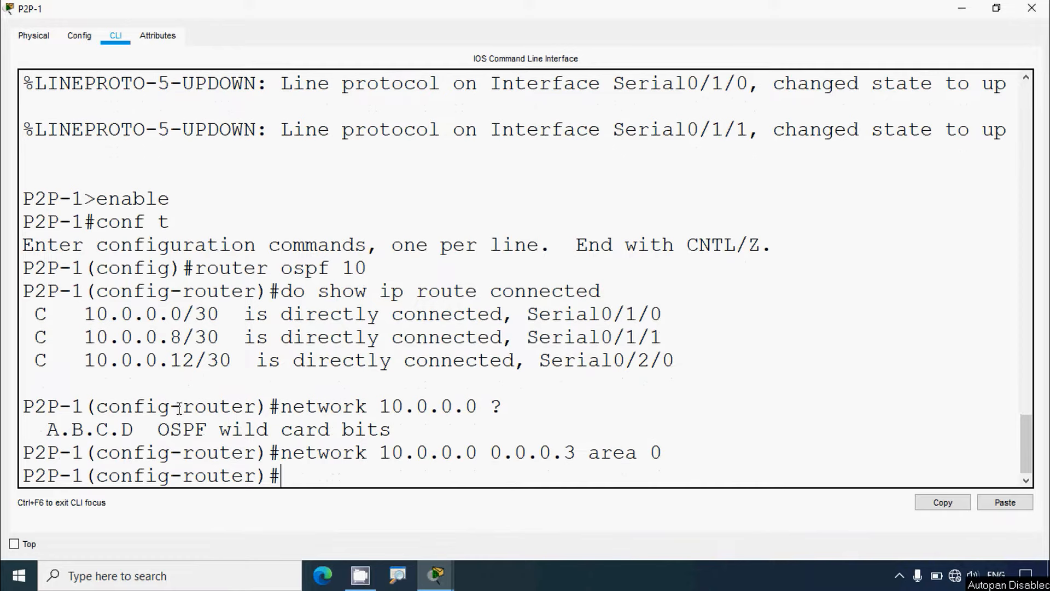
Step: Advertise network 10.0.0.8 with wildcard mask 0.0.0.3 in OSPF area 0 on P2P-1
drag(85, 337, 225, 335)
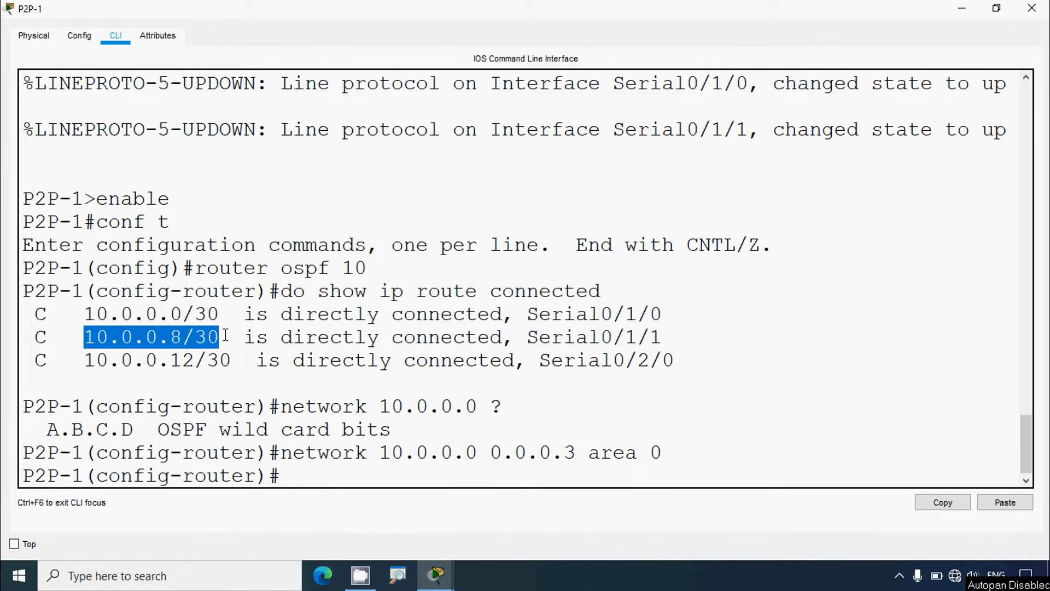
click(304, 476)
text(network)
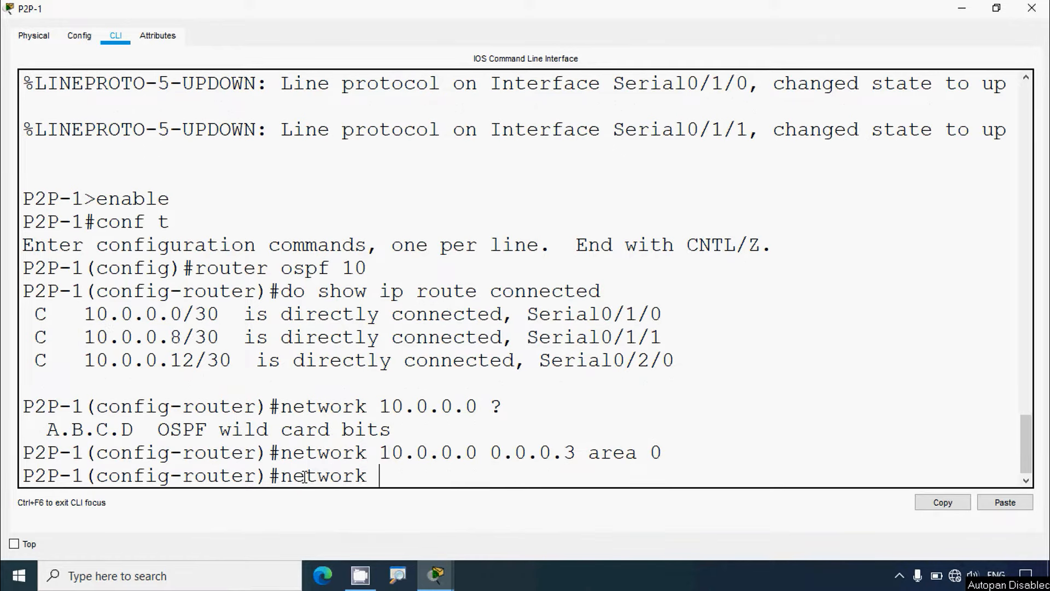
text( 10.0.)
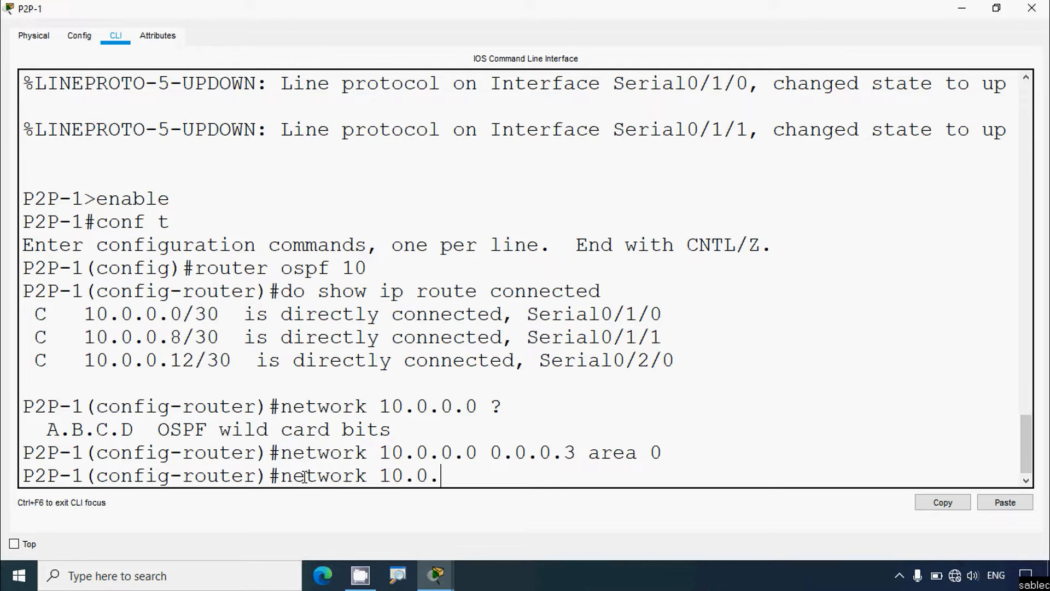
text(0)
text(.8 0.0.0.3 area 0)
key(Return)
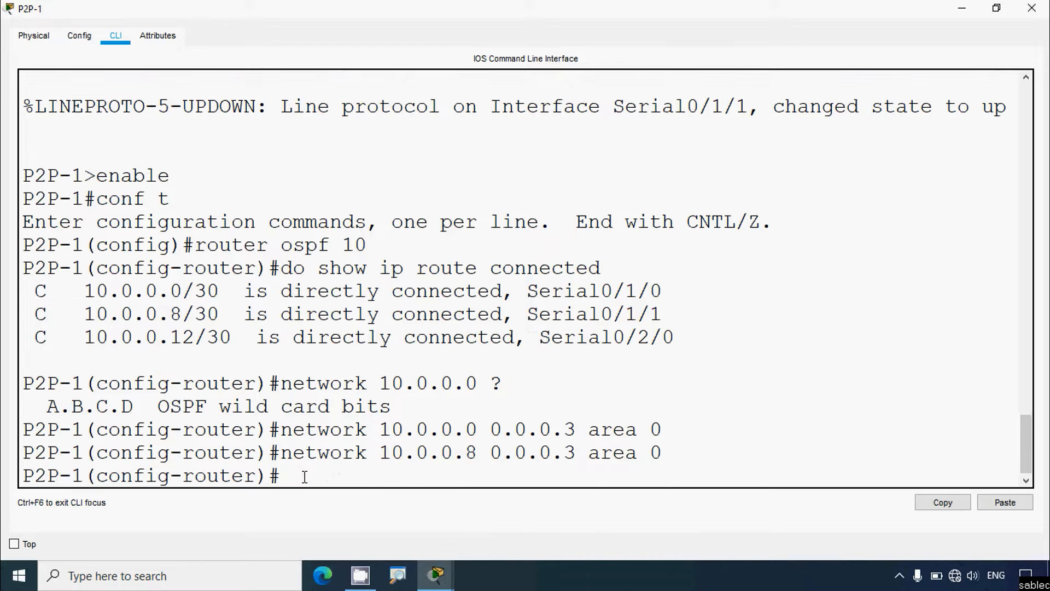
Step: Advertise network 10.0.0.12 with wildcard mask 0.0.0.3 in OSPF area 0 on P2P-1 and close the router's window
drag(83, 337, 198, 337)
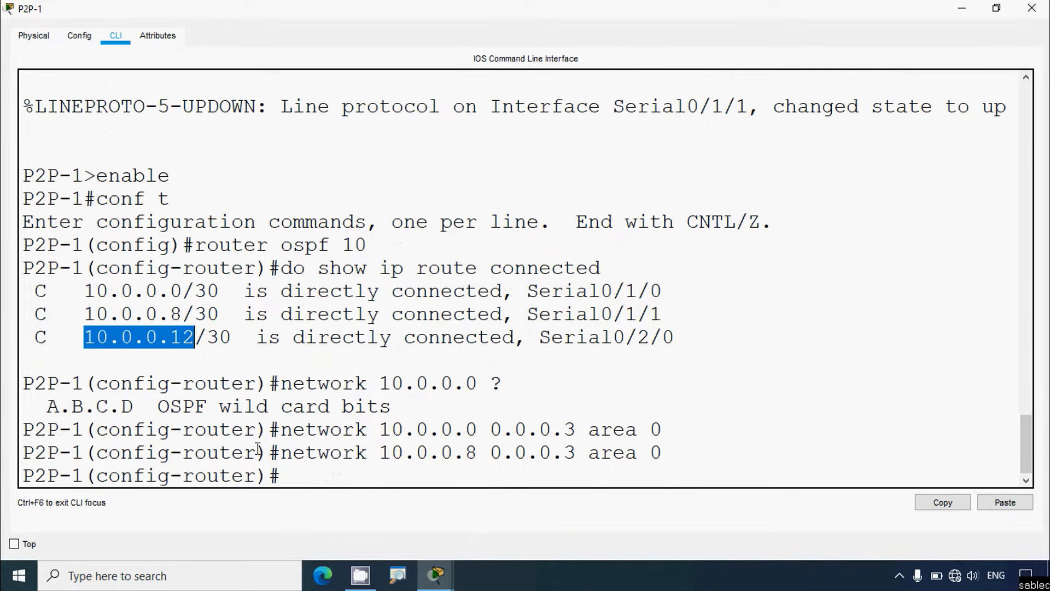
click(294, 466)
text(work )
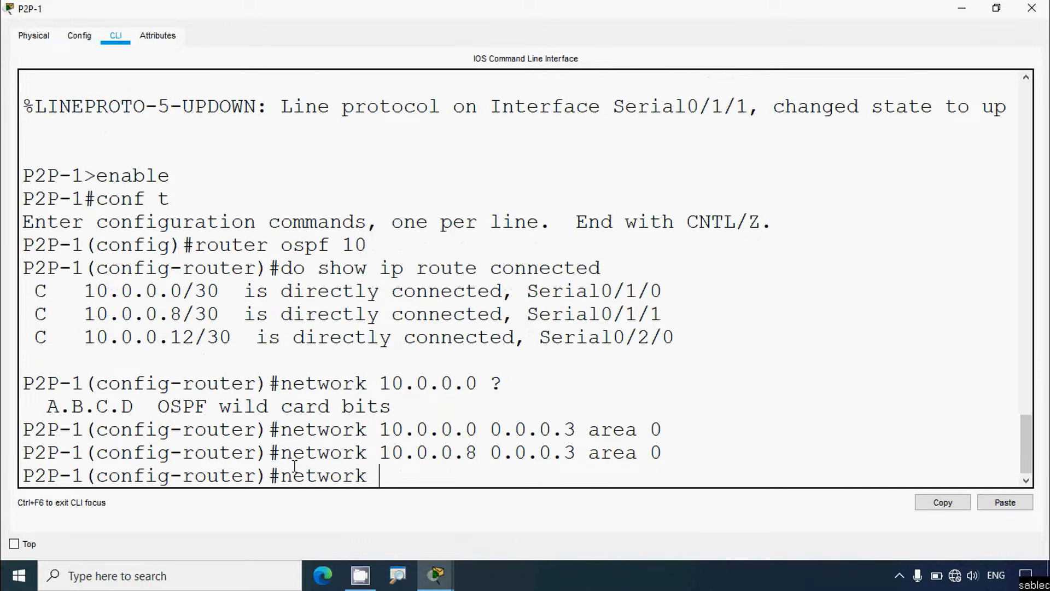
text(10.0.0.12)
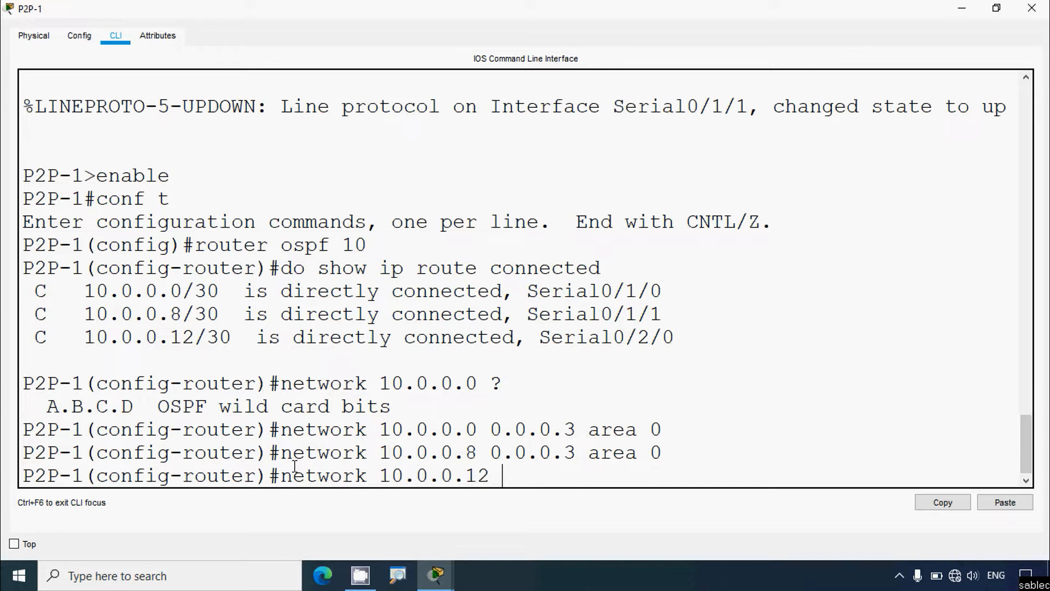
text( 0.0.0.3 are)
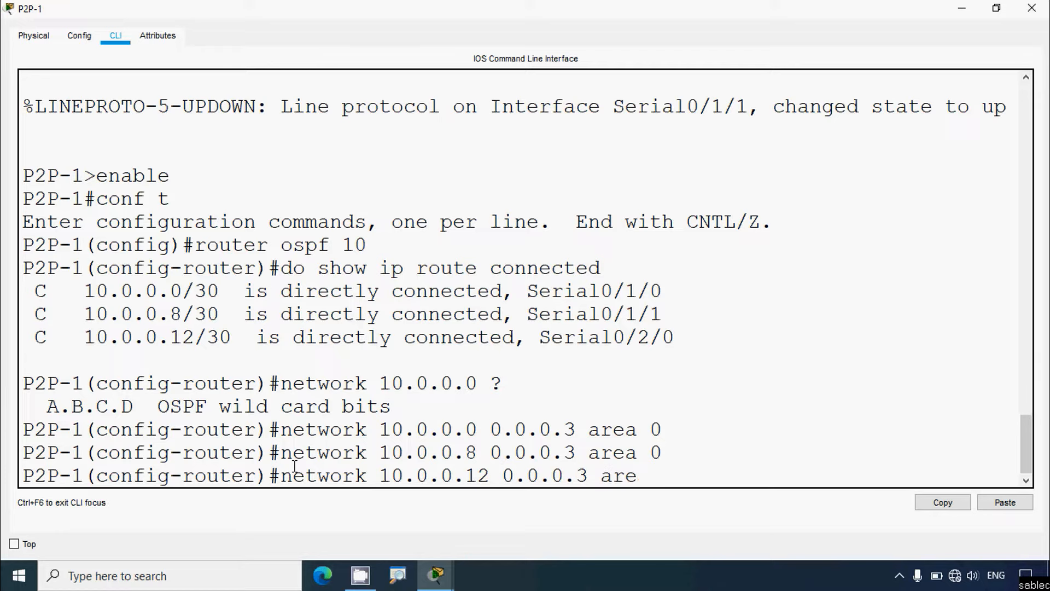
text(a 0)
key(Return)
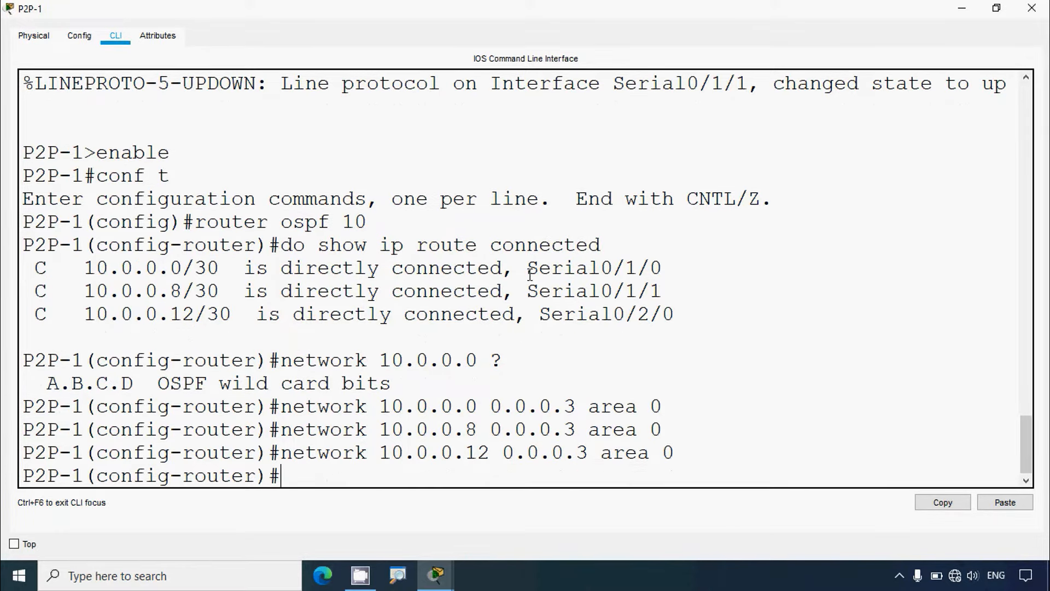
click(1031, 16)
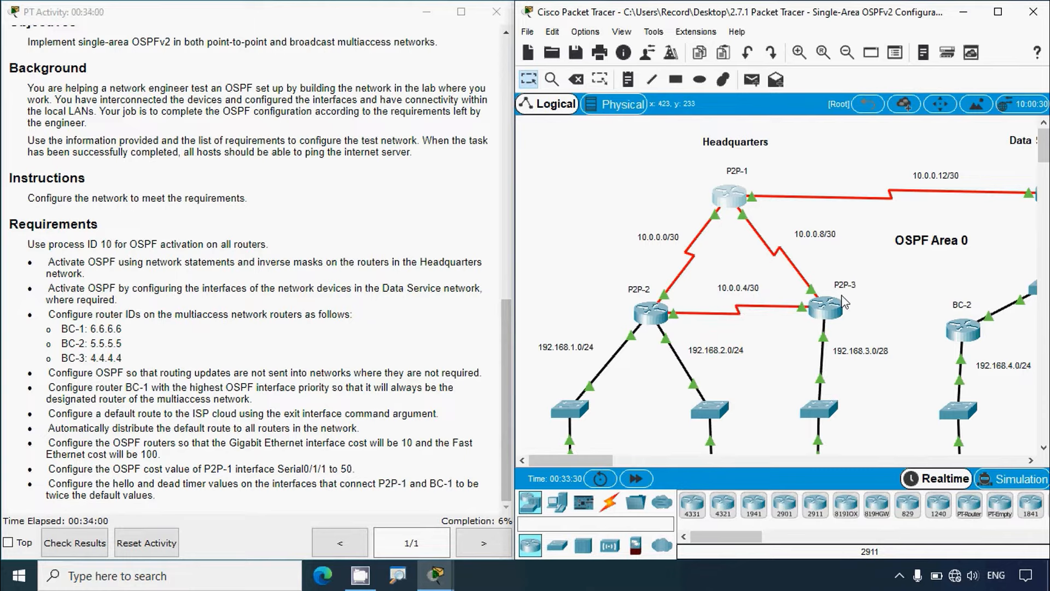
Step: Open router P2P-2's command line, enter global configuration mode and start OSPF with process ID 10
click(660, 318)
click(684, 65)
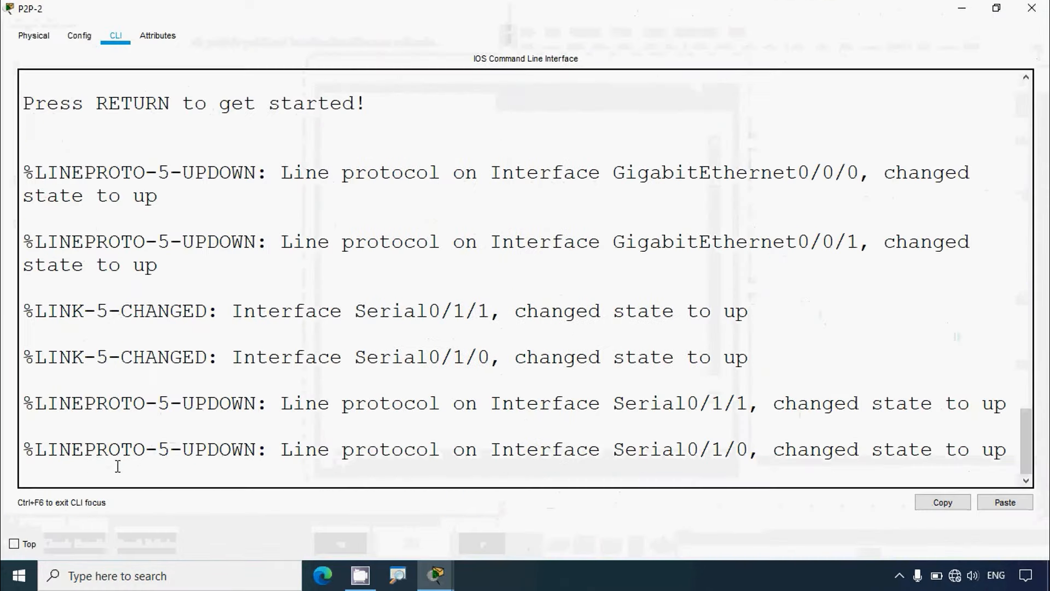
key(Return)
text(enable)
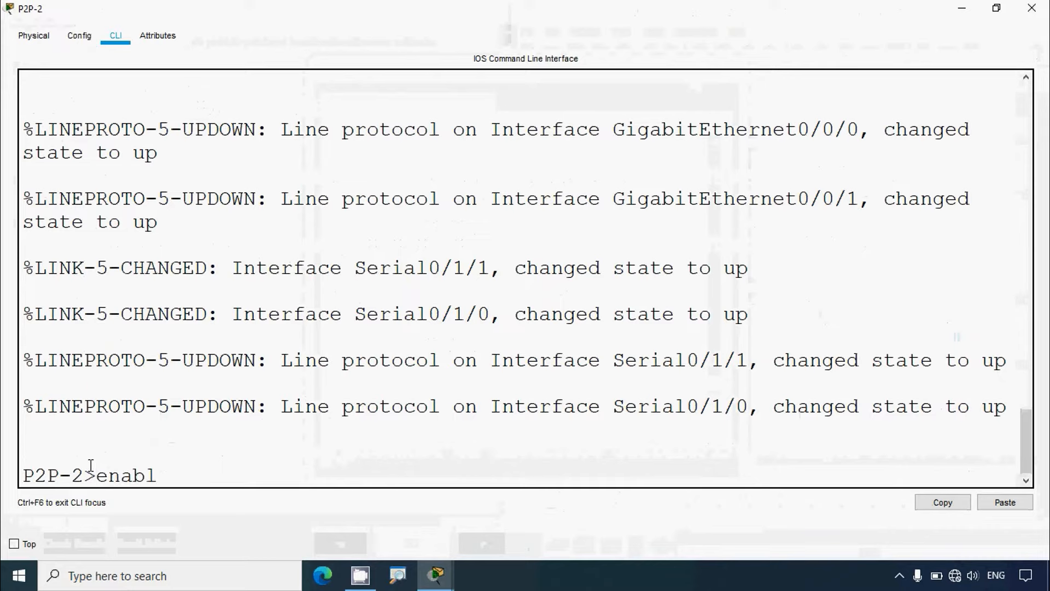
key(Return)
text(conf t)
key(Return)
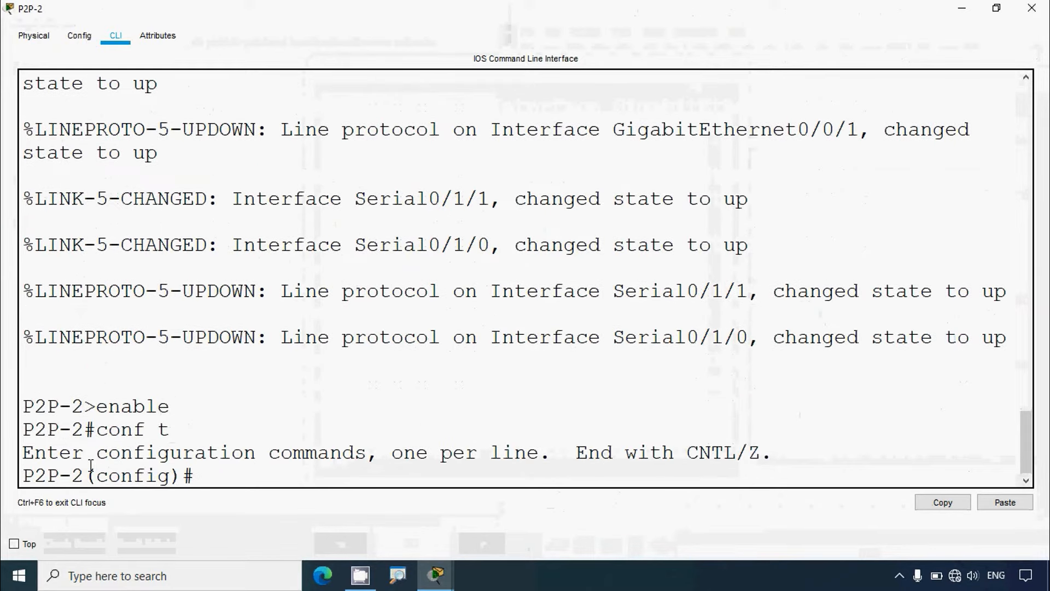
text(router )
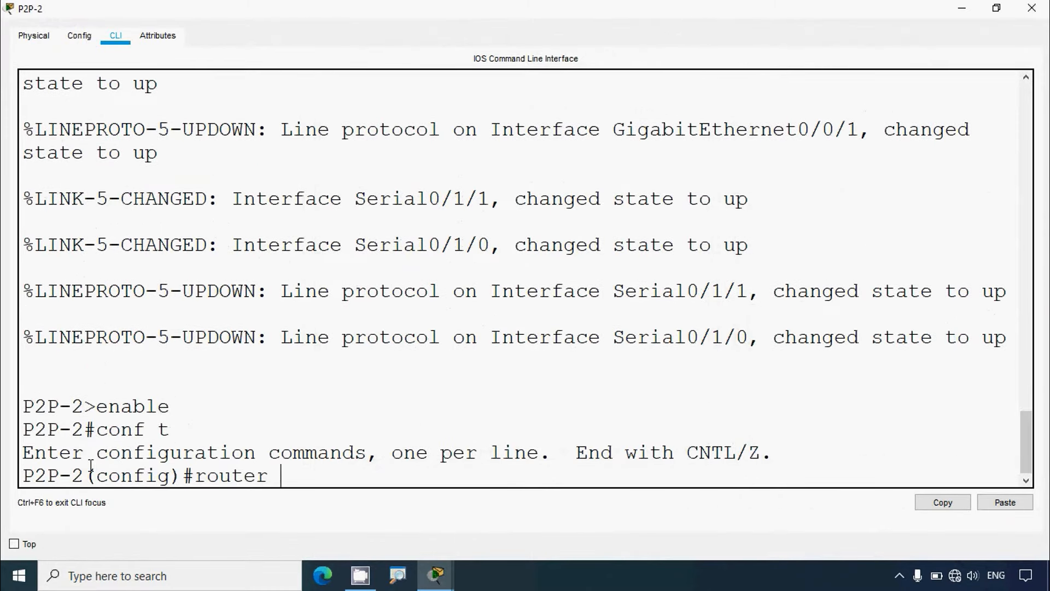
text(ospf 10)
key(Return)
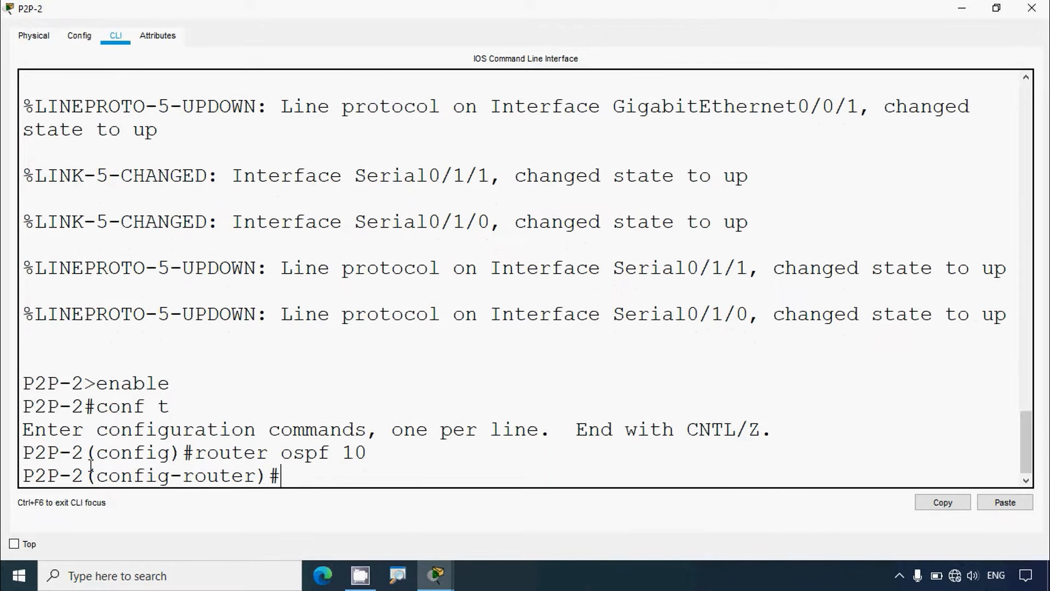
Step: List P2P-2's directly connected routes with the show ip route connected command from router configuration mode
text(do show i)
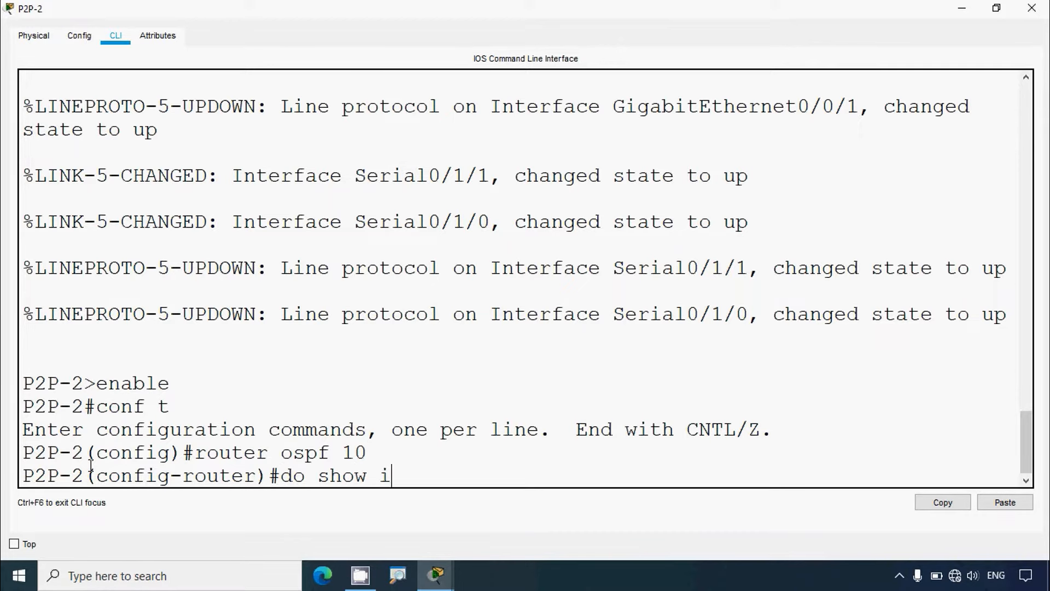
text(p route connecte)
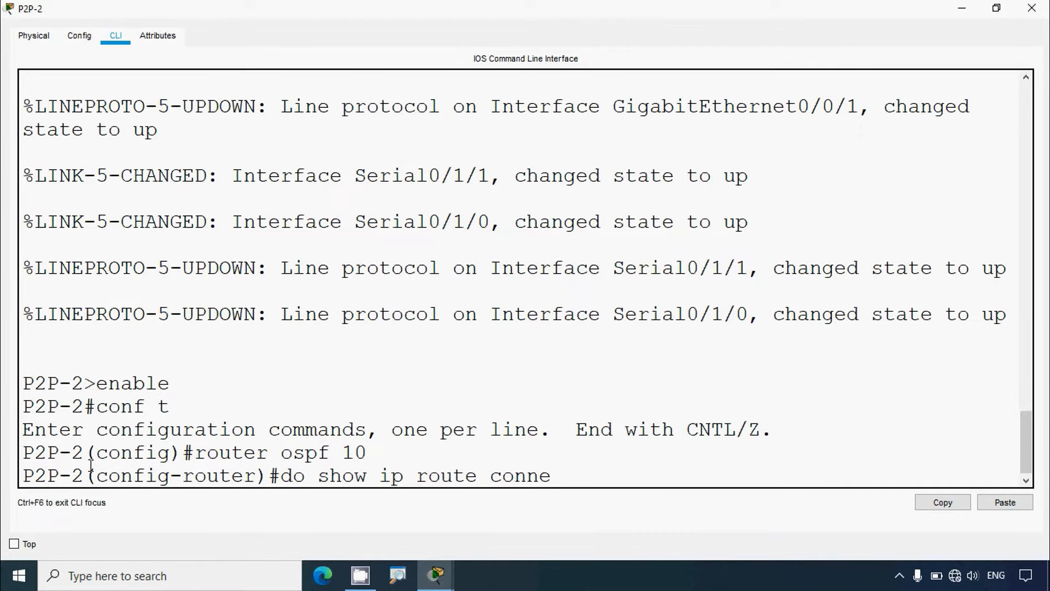
text(d)
key(Return)
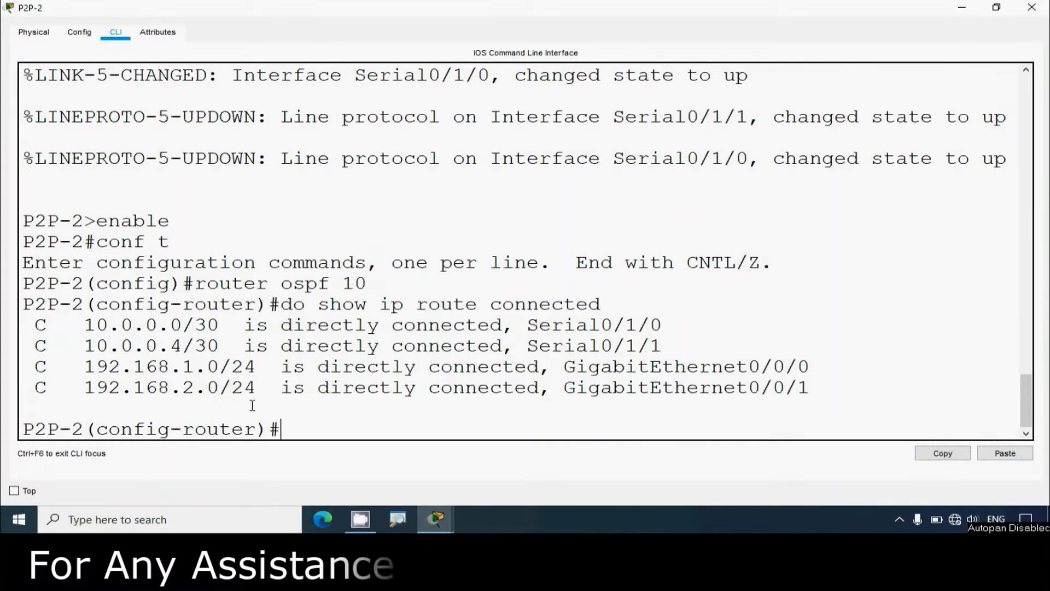
Step: Advertise network 10.0.0.0 with wildcard mask 0.0.0.3 in OSPF area 0 on P2P-2
text(network)
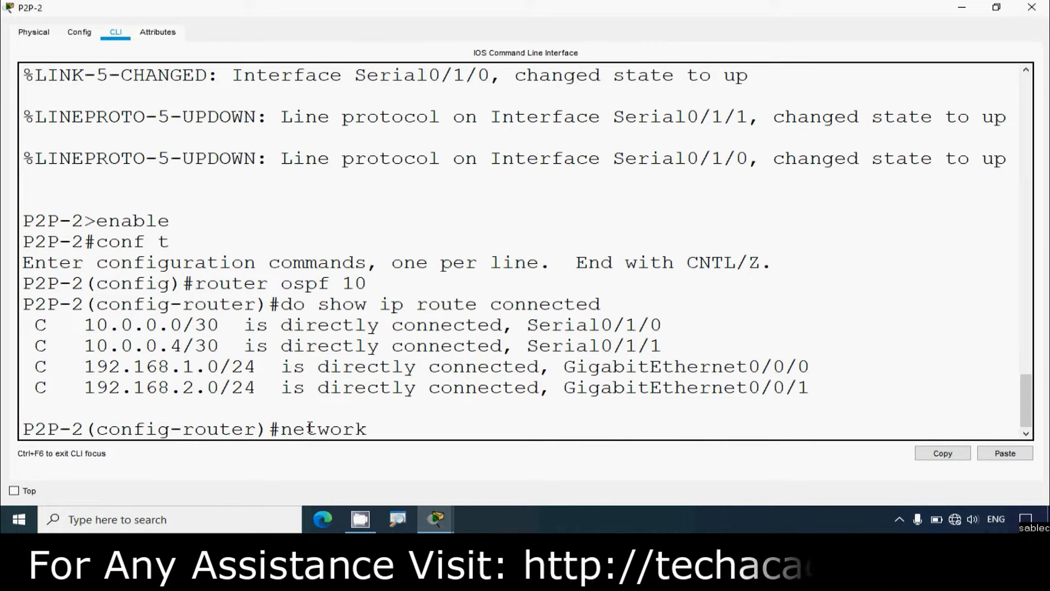
text( 10.0.)
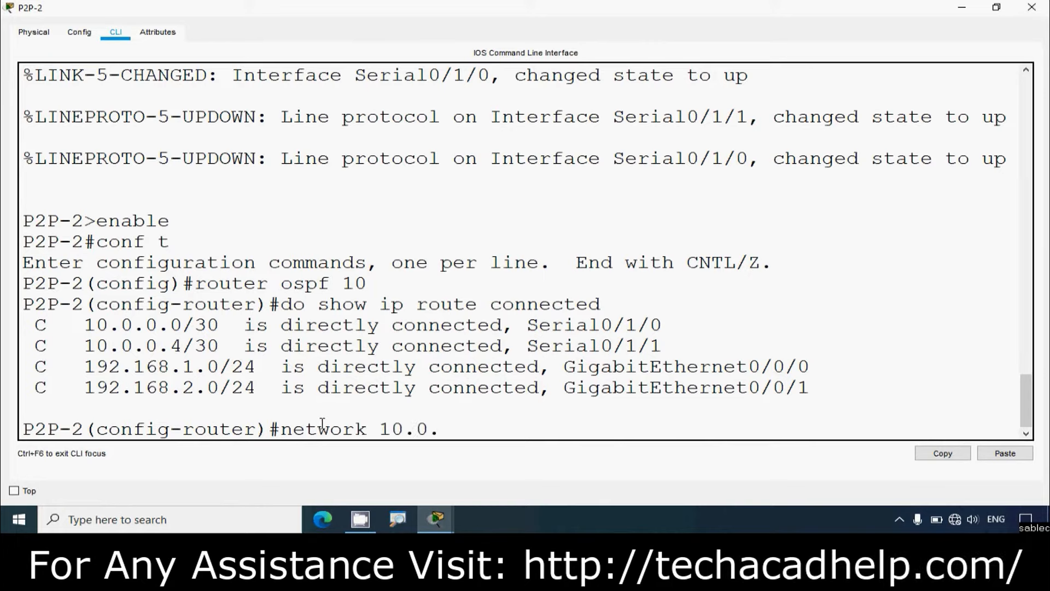
text(0.0)
drag(221, 325, 96, 326)
click(509, 427)
text(0.0.0.3 area)
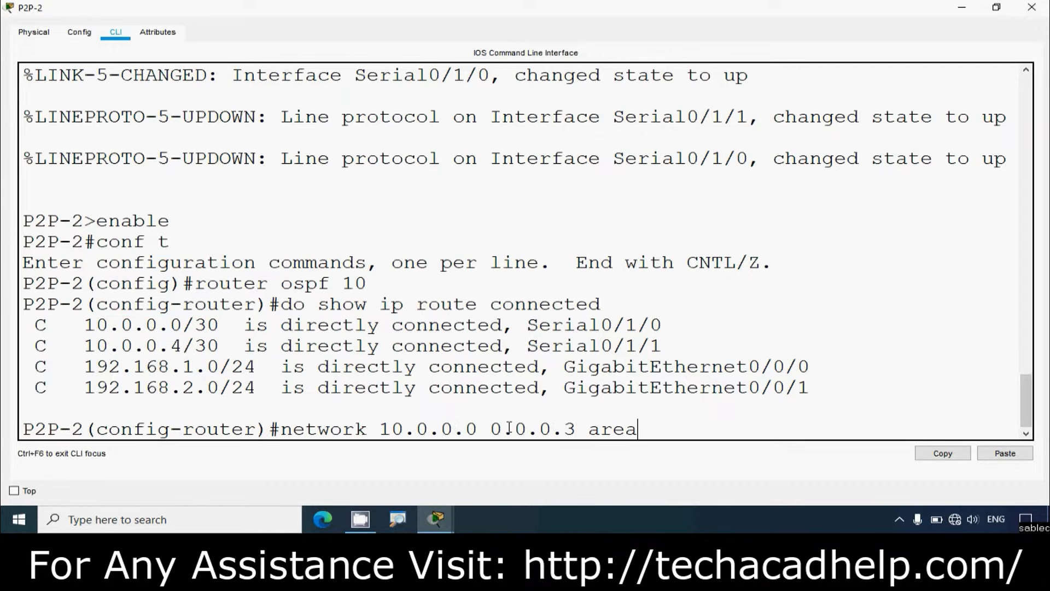
text( 0)
key(Return)
Step: Advertise network 10.0.0.4 with wildcard mask 0.0.0.3 in OSPF area 0 on P2P-2
text(network)
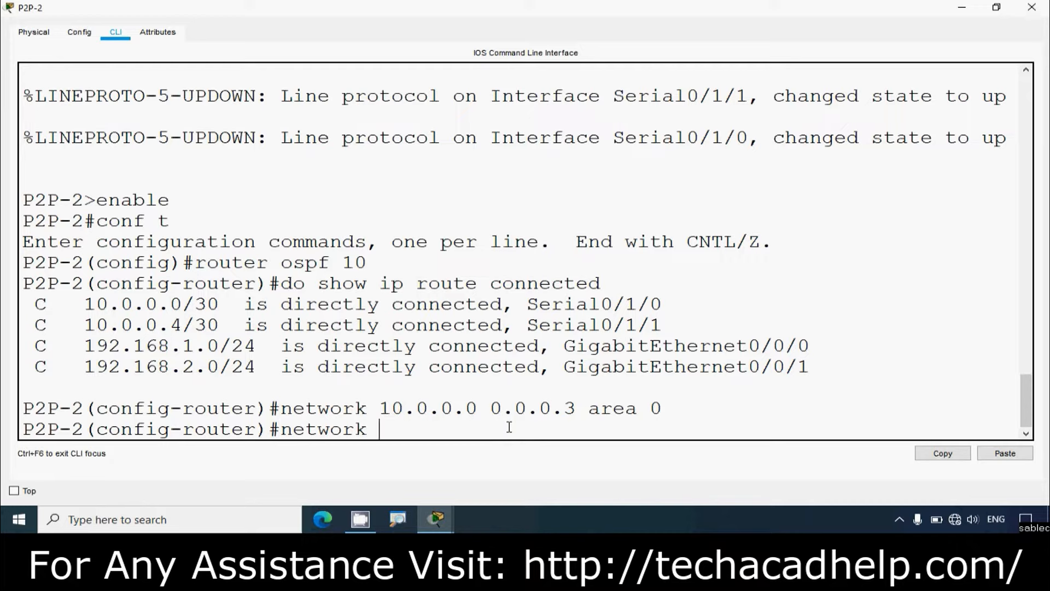
drag(72, 325, 232, 325)
click(395, 432)
text(10.0.0.)
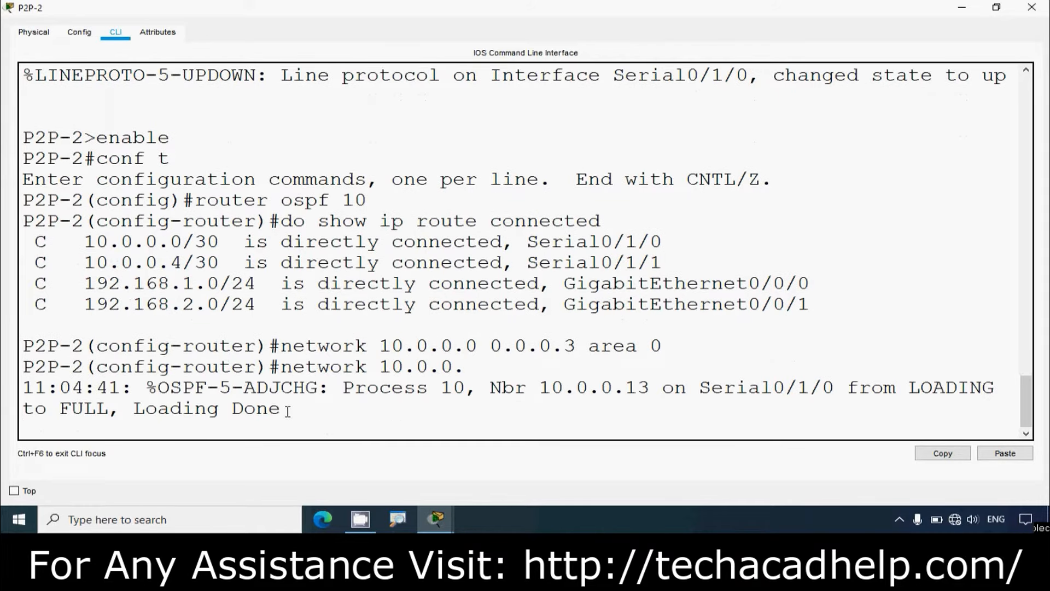
key(Tab)
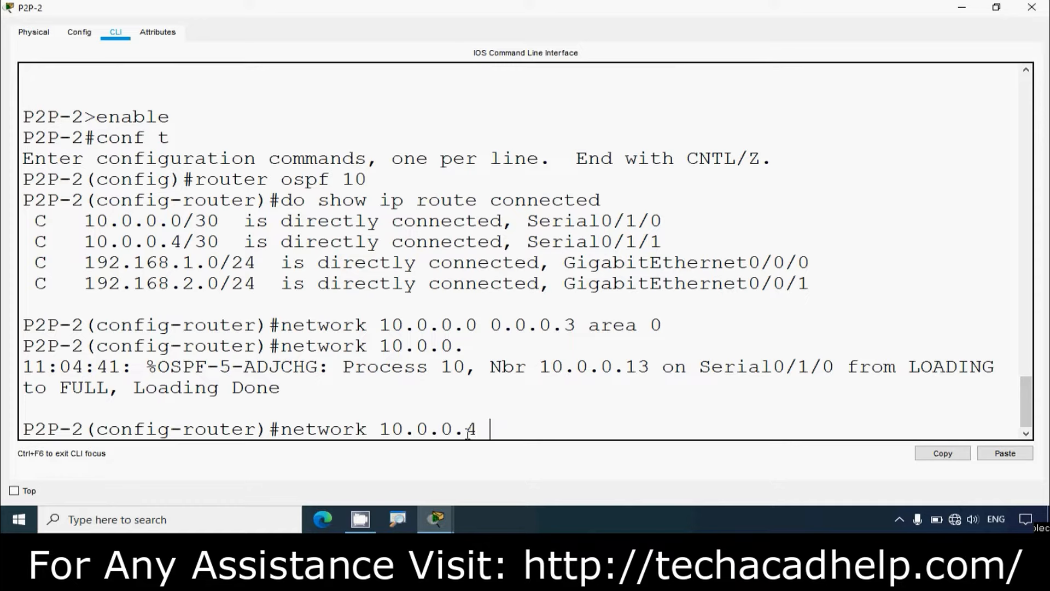
text(4 0.0.0.3 area 0)
key(Return)
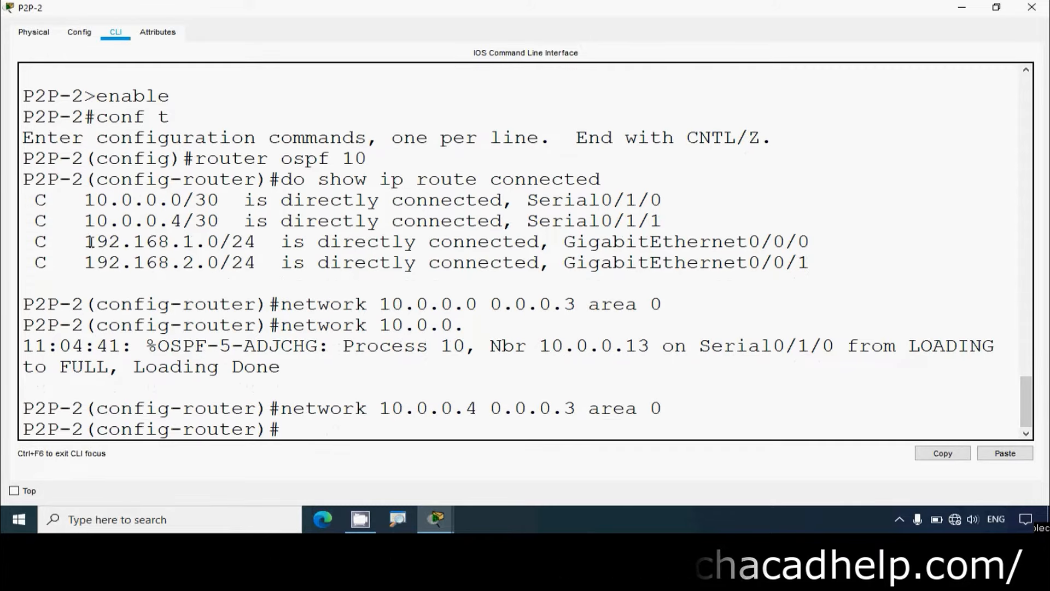
Step: Advertise LAN 192.168.1.0 with wildcard mask 0.0.0.255 in OSPF area 0 on P2P-2
drag(85, 242, 220, 241)
click(298, 427)
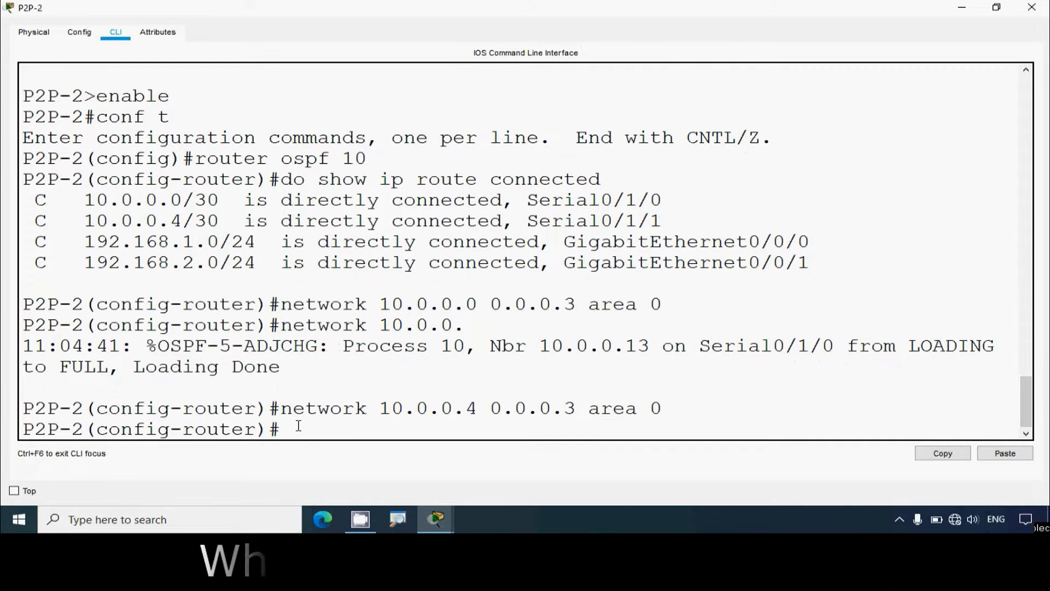
text(network )
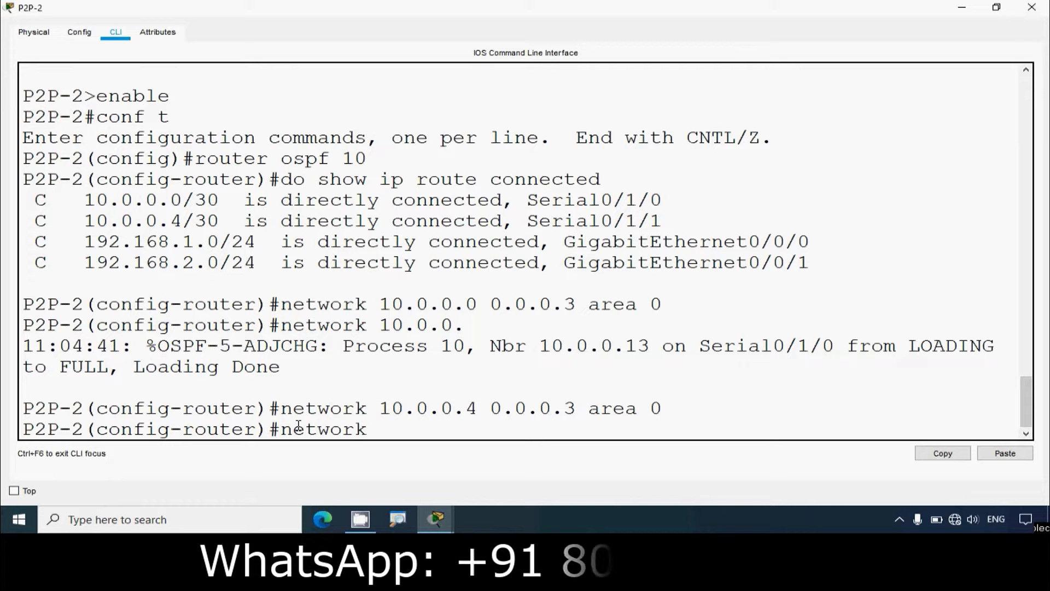
text(192.168.)
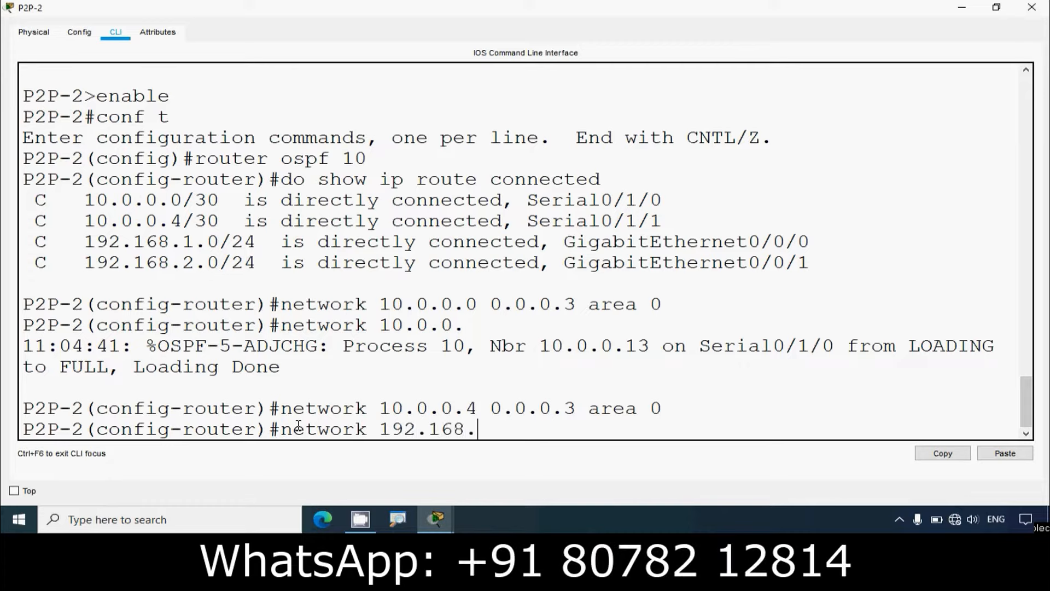
text(1.0)
drag(256, 241, 208, 241)
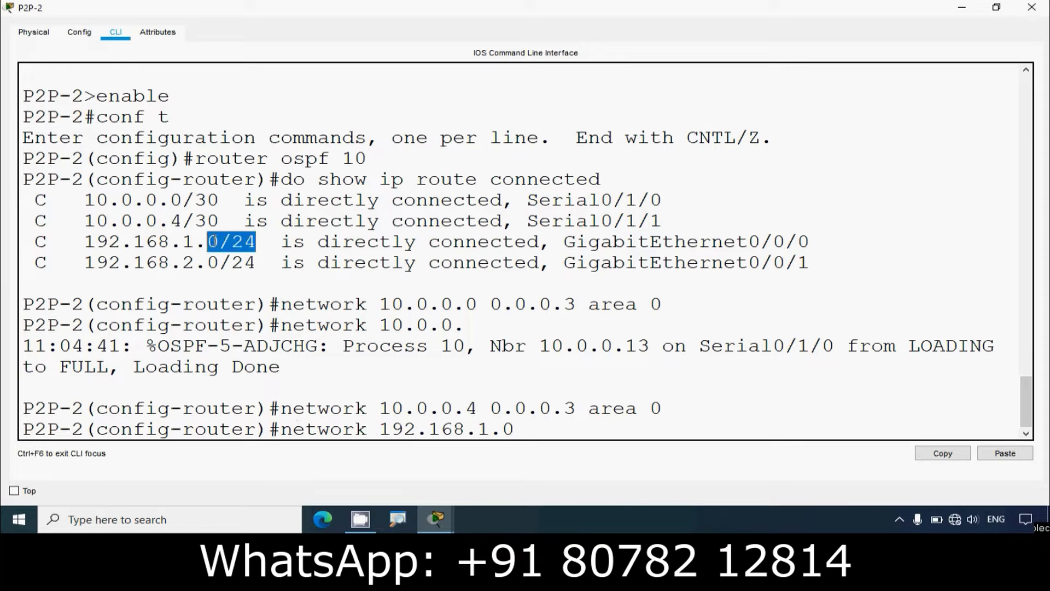
click(553, 430)
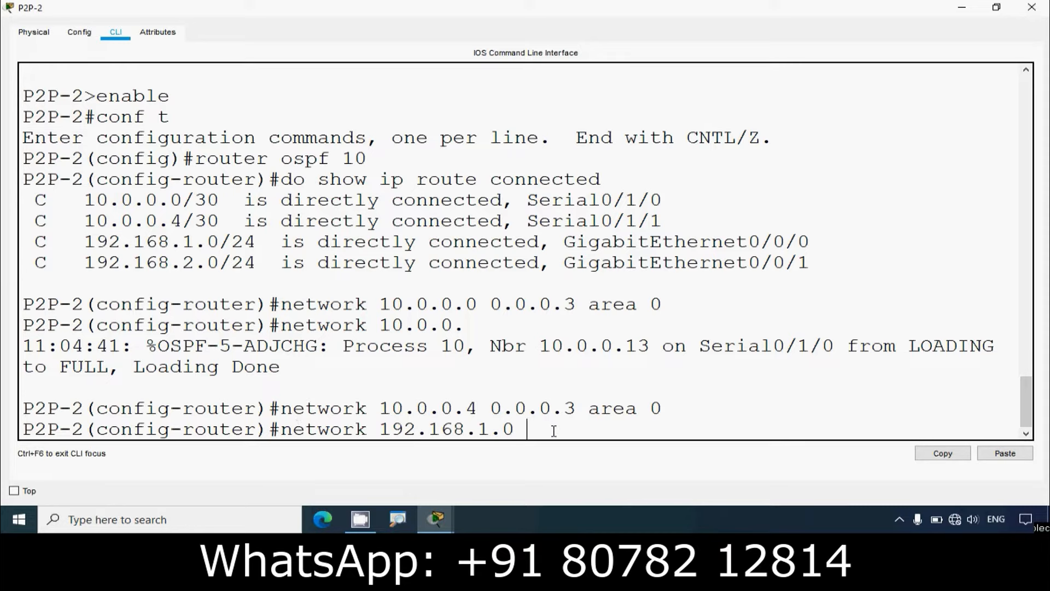
text(0.0.0.24)
text(5 area 0)
key(Return)
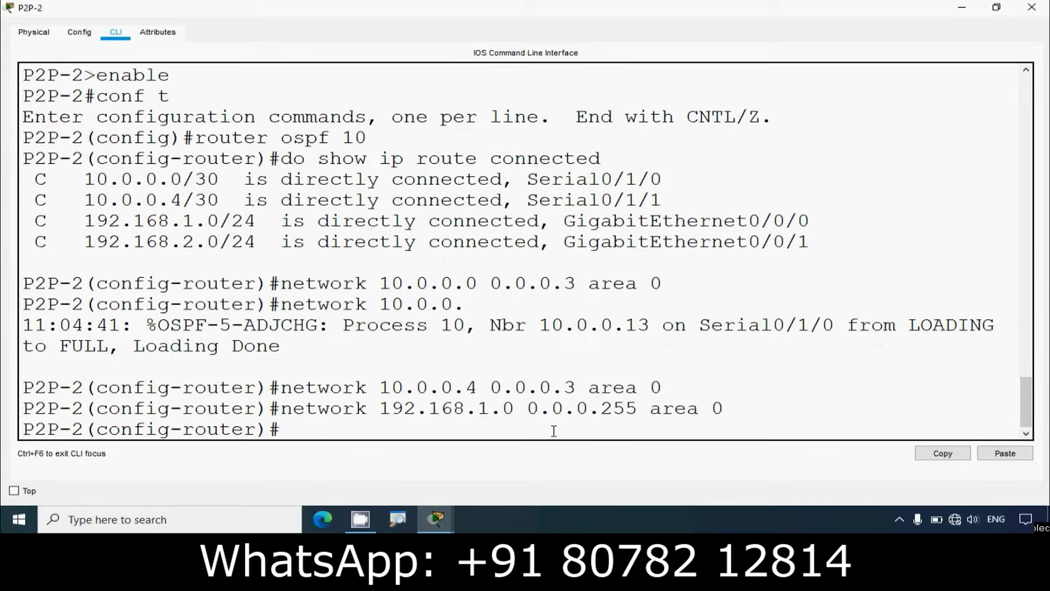
Step: Advertise LAN 192.168.2.0 with wildcard mask 0.0.0.255 in OSPF area 0 on P2P-2 and close the router's window
drag(85, 241, 253, 242)
click(295, 425)
text(network 192)
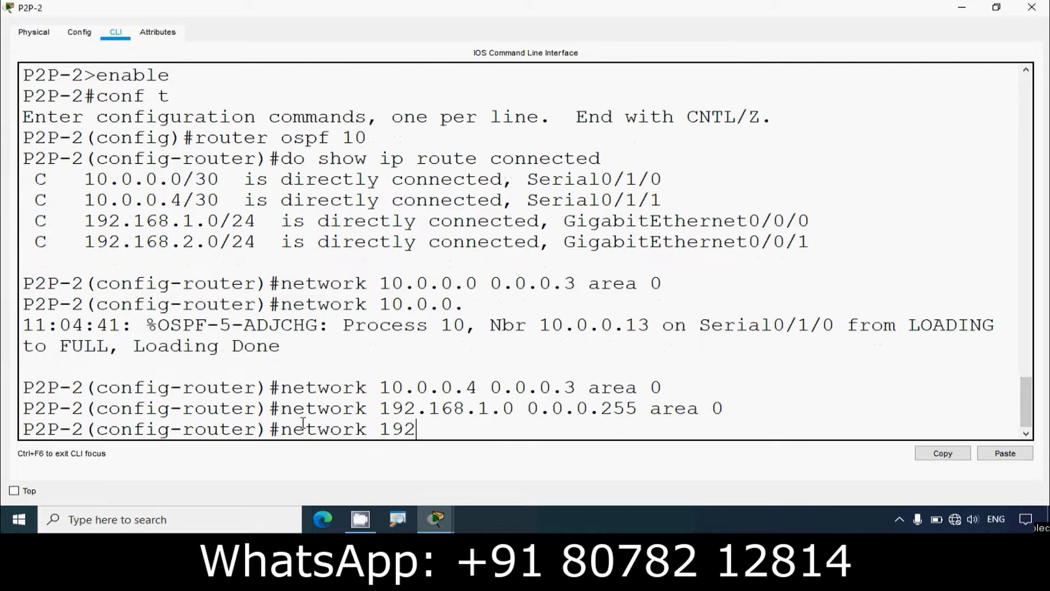
text(.168.2.0 0.0)
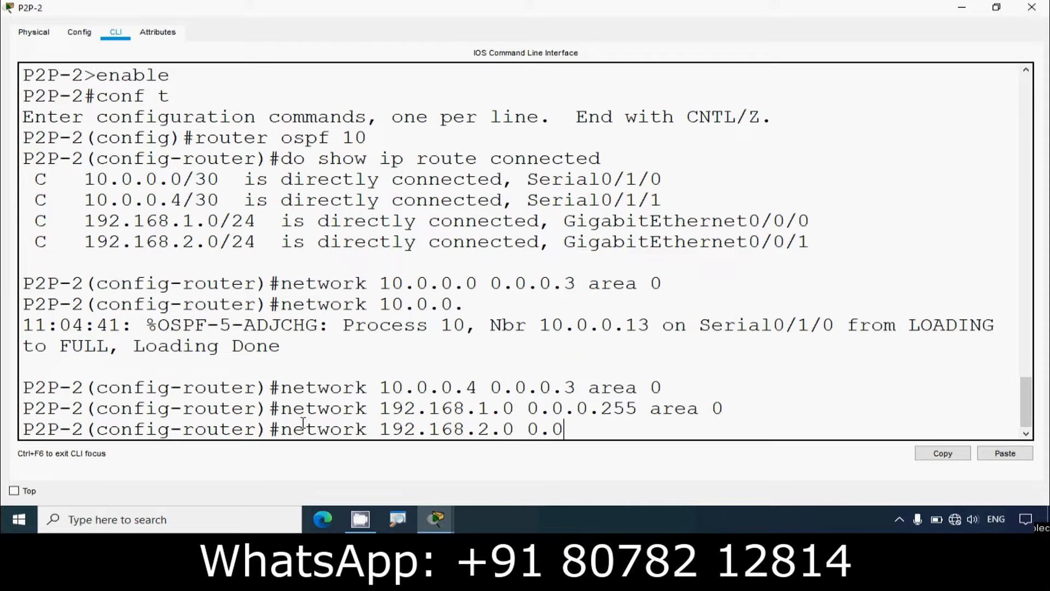
text(.0.255)
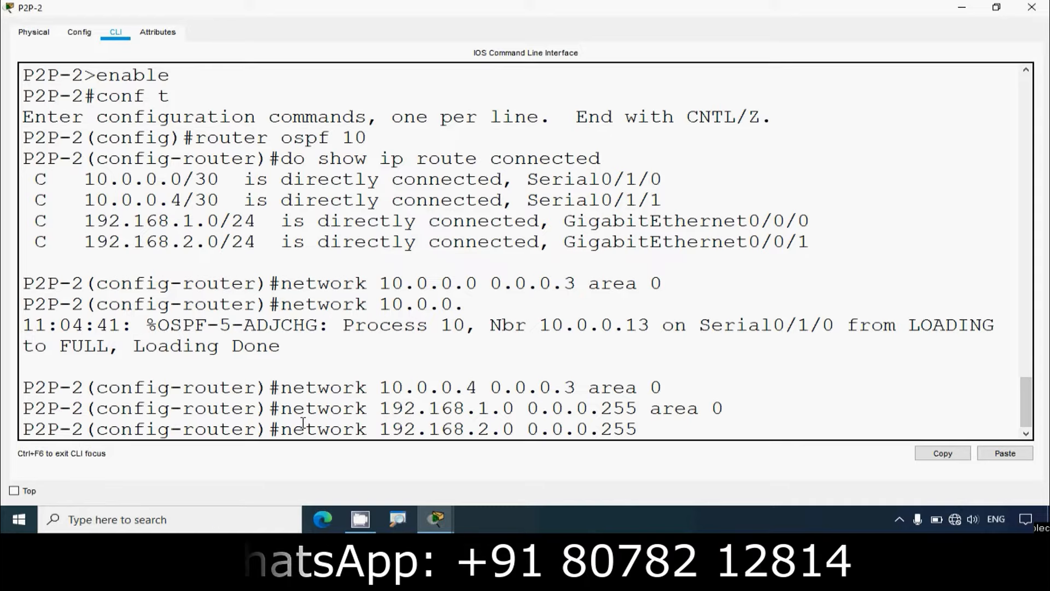
text( area 0)
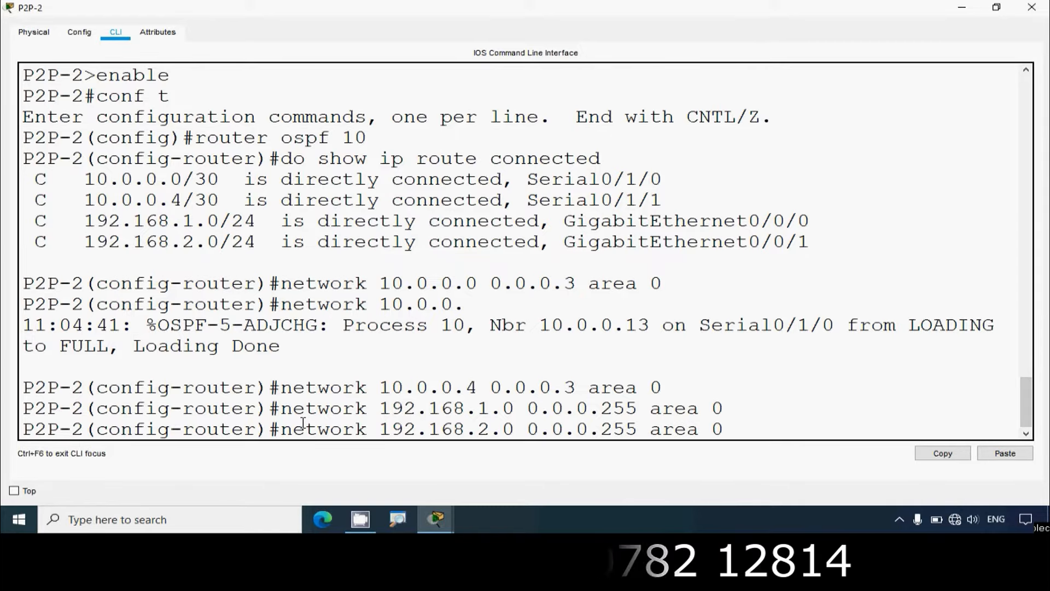
key(Return)
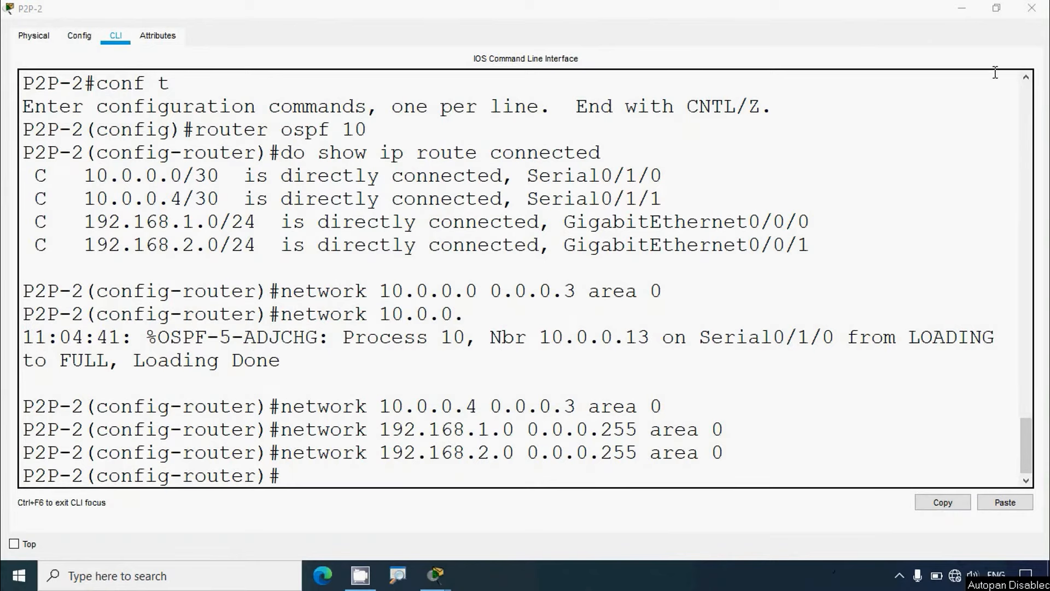
click(1031, 8)
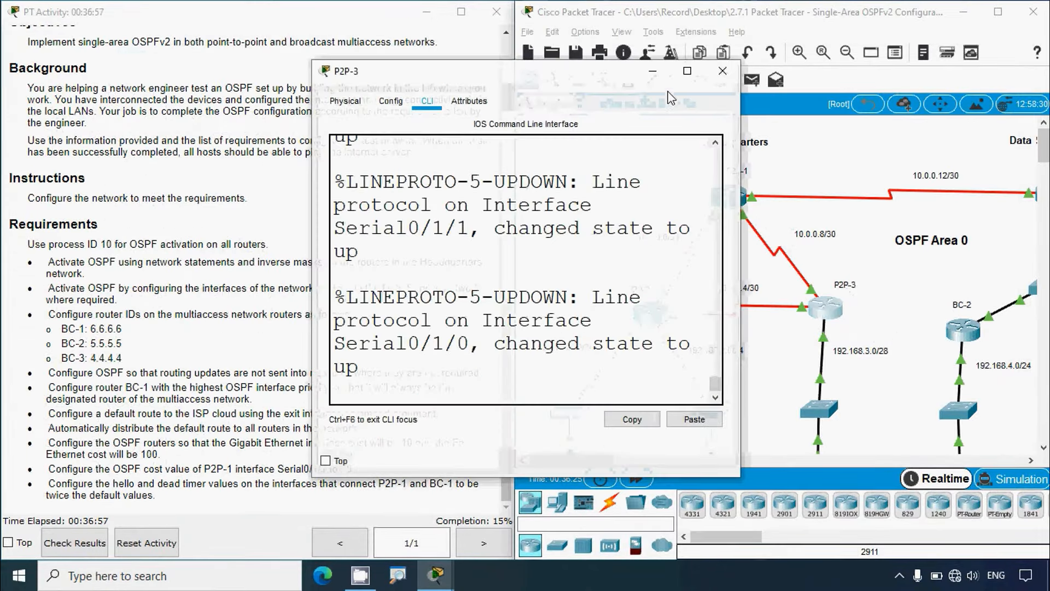
Step: Open router P2P-3's command line, enter global configuration mode and start OSPF with process ID 10
click(686, 73)
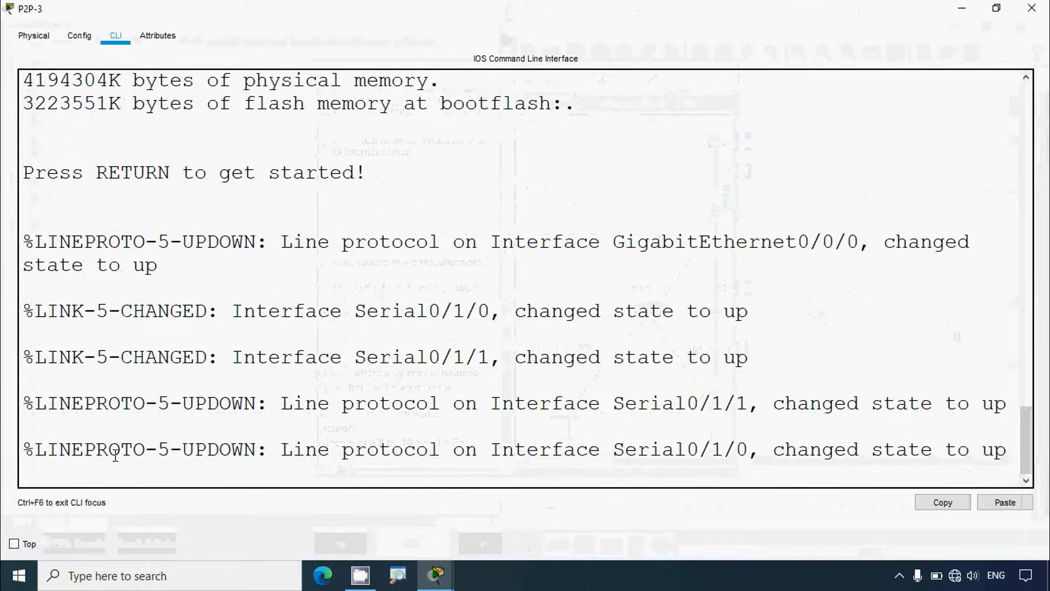
key(Return)
text(enable)
key(Return)
text(conf t)
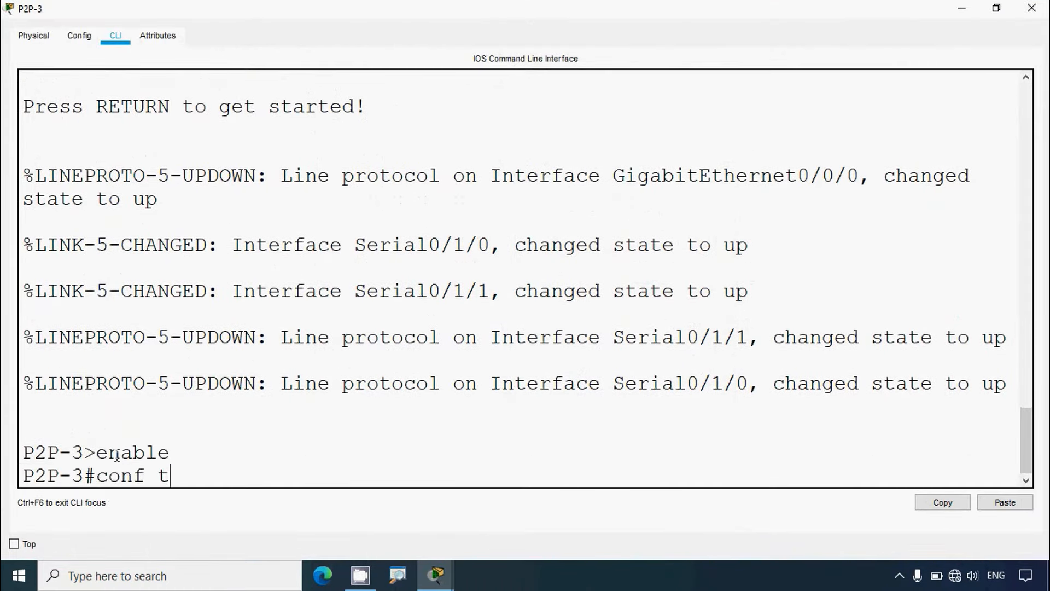
key(Return)
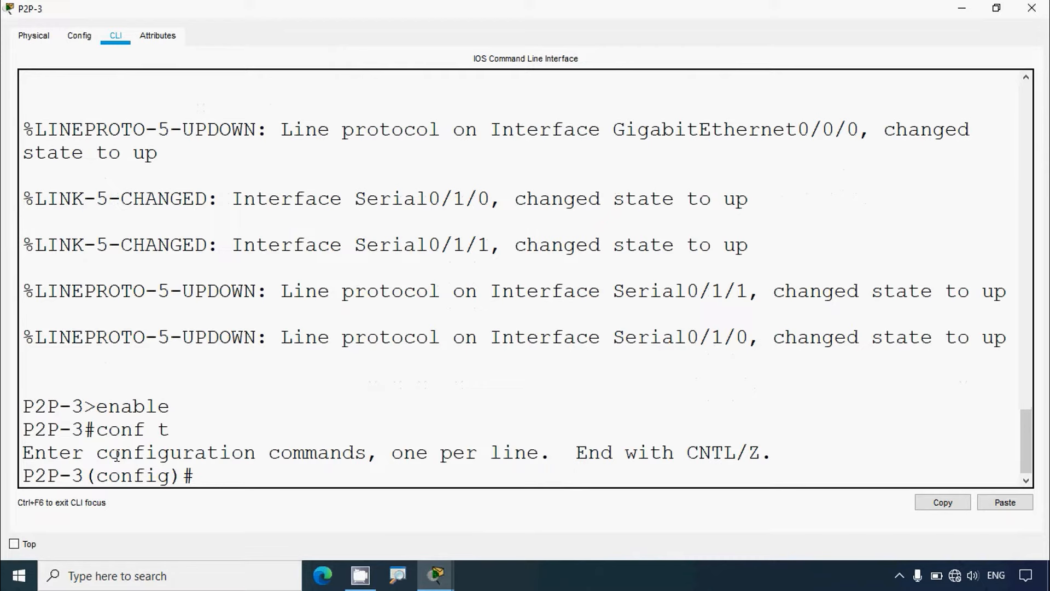
text(router ospf 10)
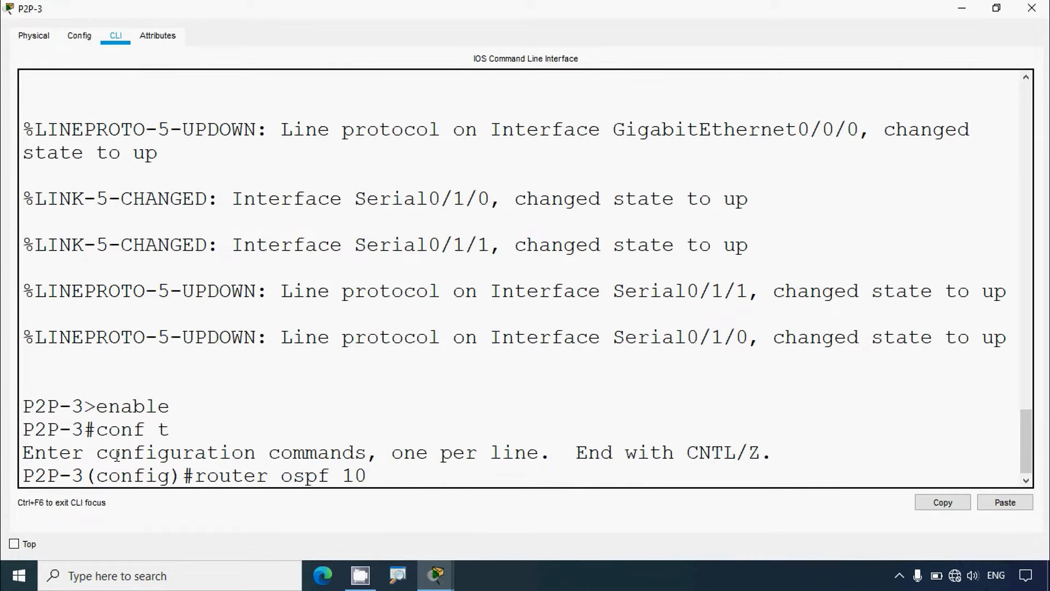
key(Return)
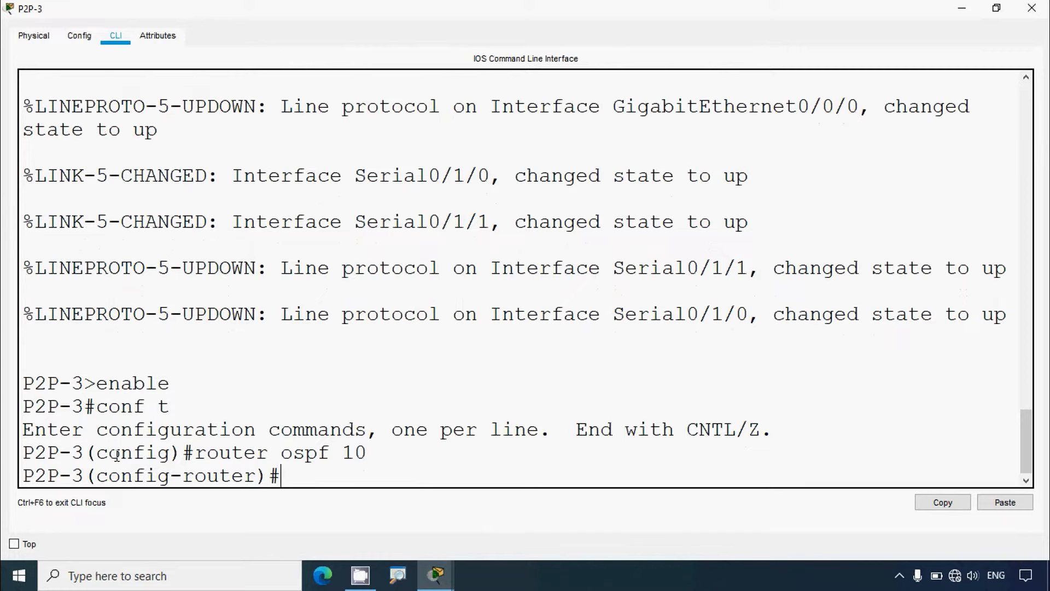
Step: List P2P-3's directly connected routes with the show ip route connected command from router configuration mode
text(do show ip route c)
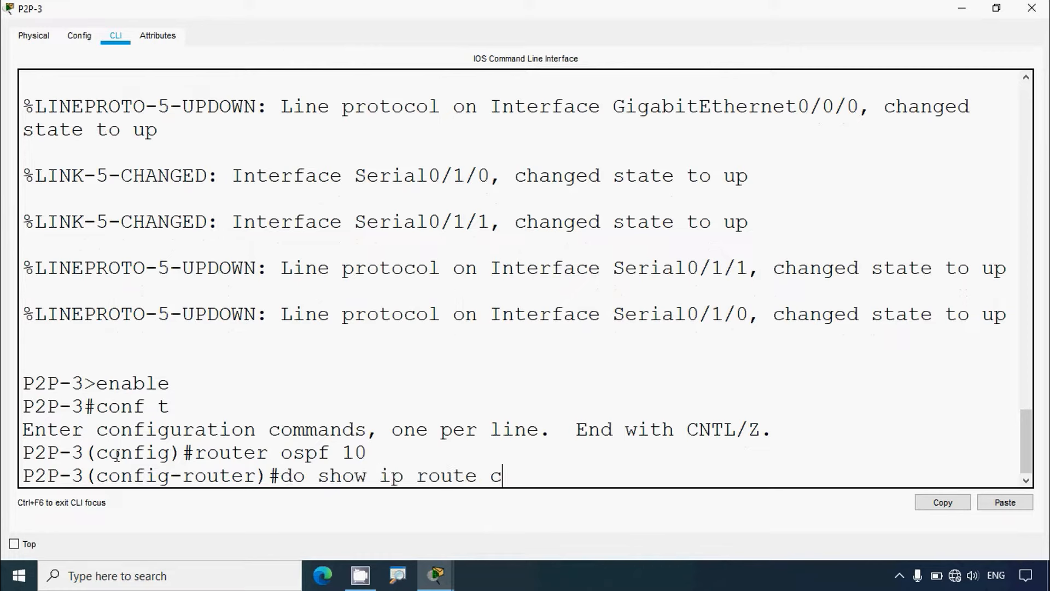
text(onnected)
key(Return)
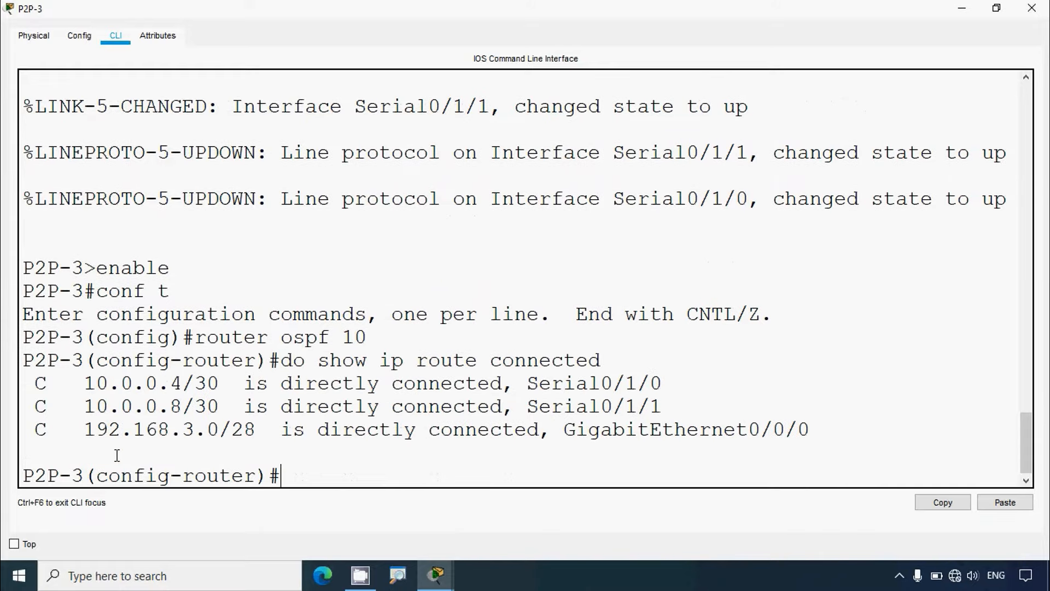
Step: Advertise network 10.0.0.4 with wildcard mask 0.0.0.3 in OSPF area 0 on P2P-3, copying the address from the route list
text(network)
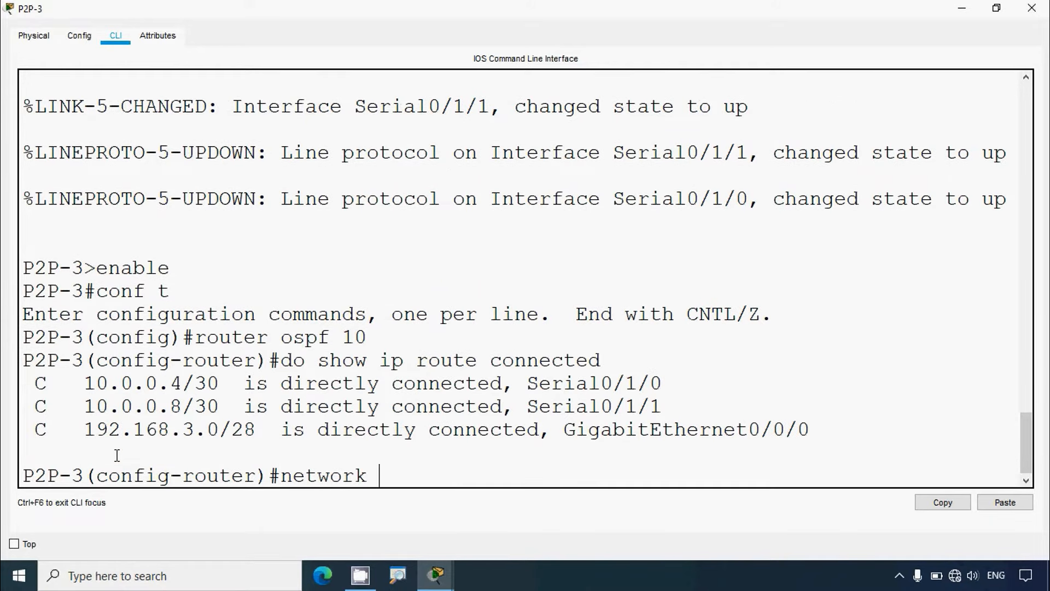
drag(84, 382, 181, 383)
right_click(149, 376)
click(180, 392)
right_click(392, 481)
click(428, 502)
text(0.0.0.)
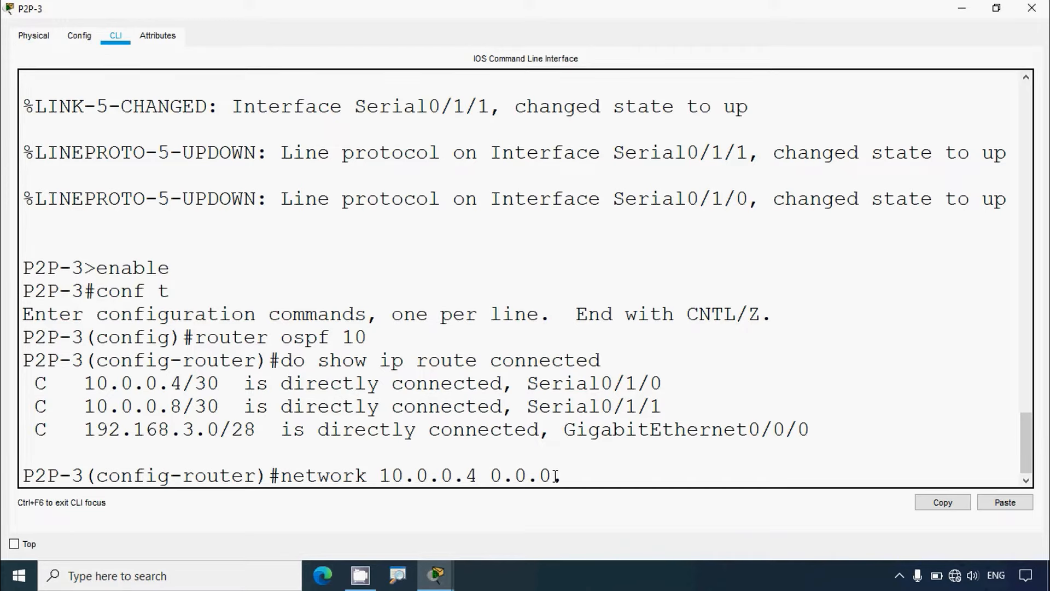
text(3 area 0)
key(Return)
Step: Advertise network 10.0.0.8 with wildcard mask 0.0.0.3 in OSPF area 0 on P2P-3, copying the address from the route list
text(network)
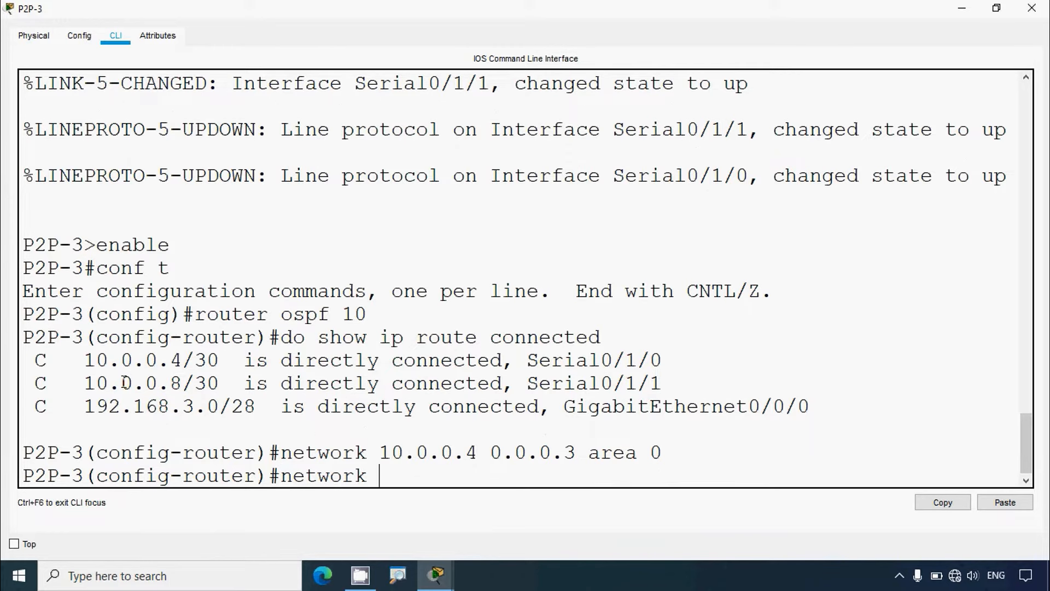
drag(86, 382, 182, 383)
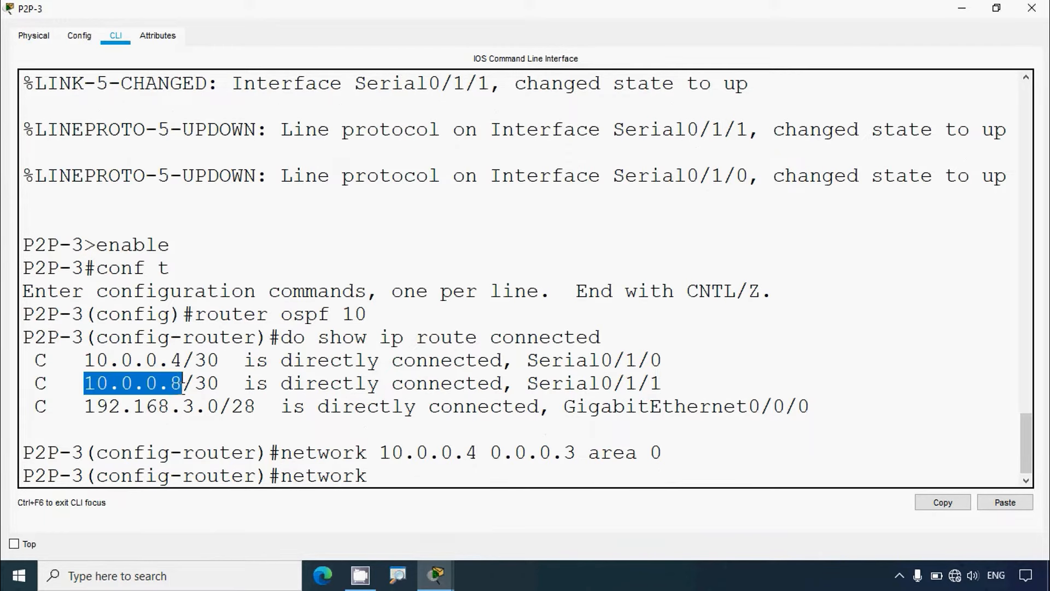
right_click(146, 389)
click(176, 395)
right_click(382, 475)
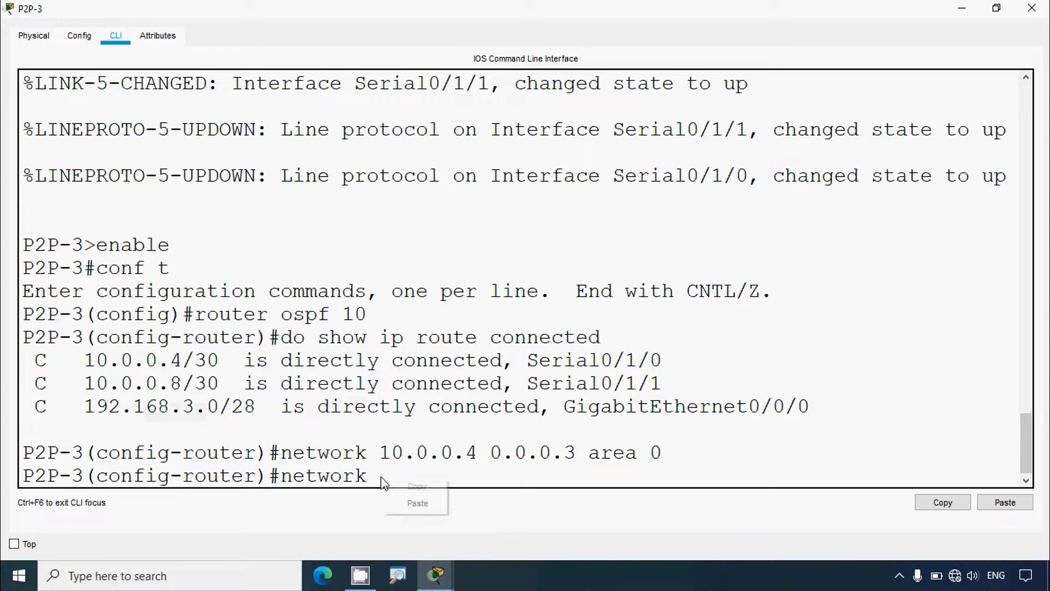
click(408, 504)
text(10)
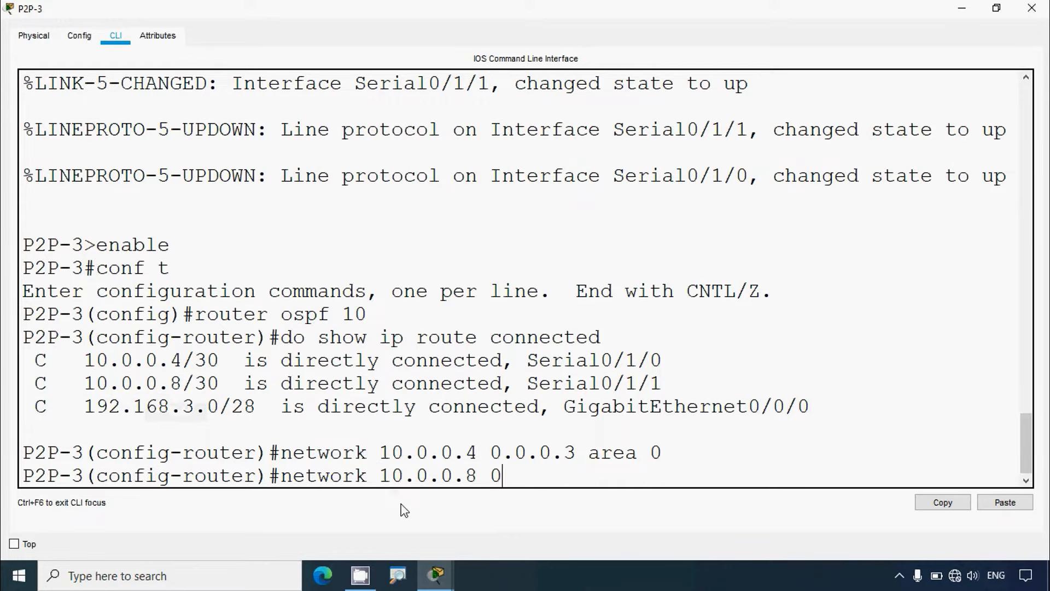
text(.0.0)
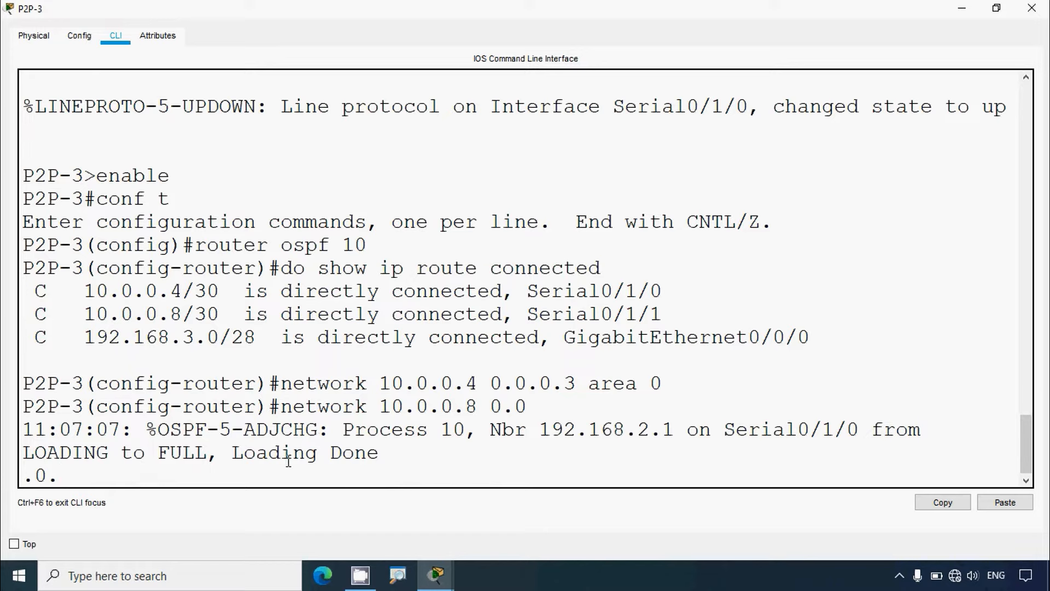
key(Tab)
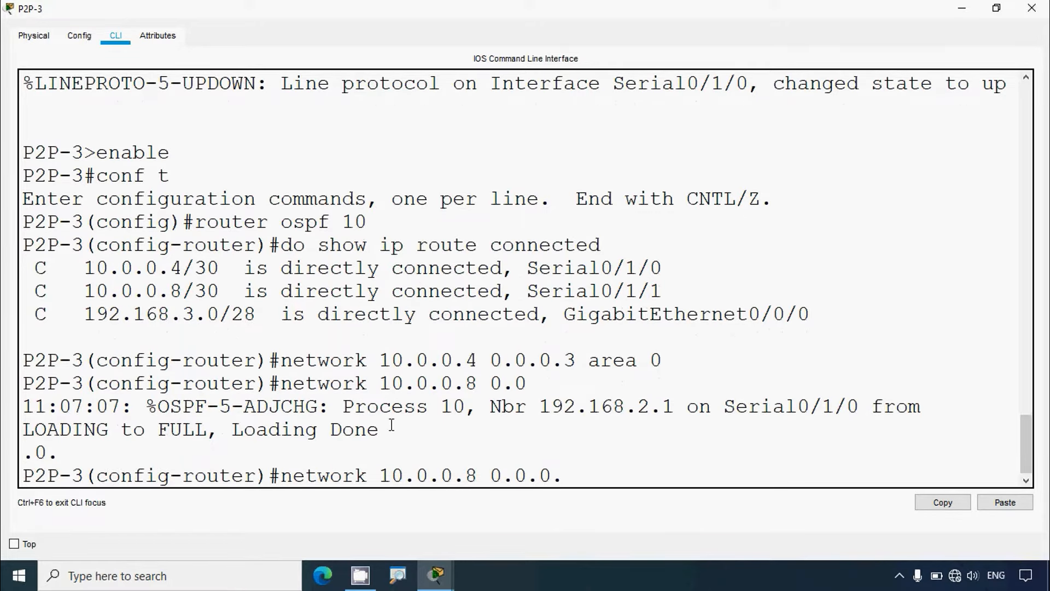
text(3)
drag(220, 291, 183, 291)
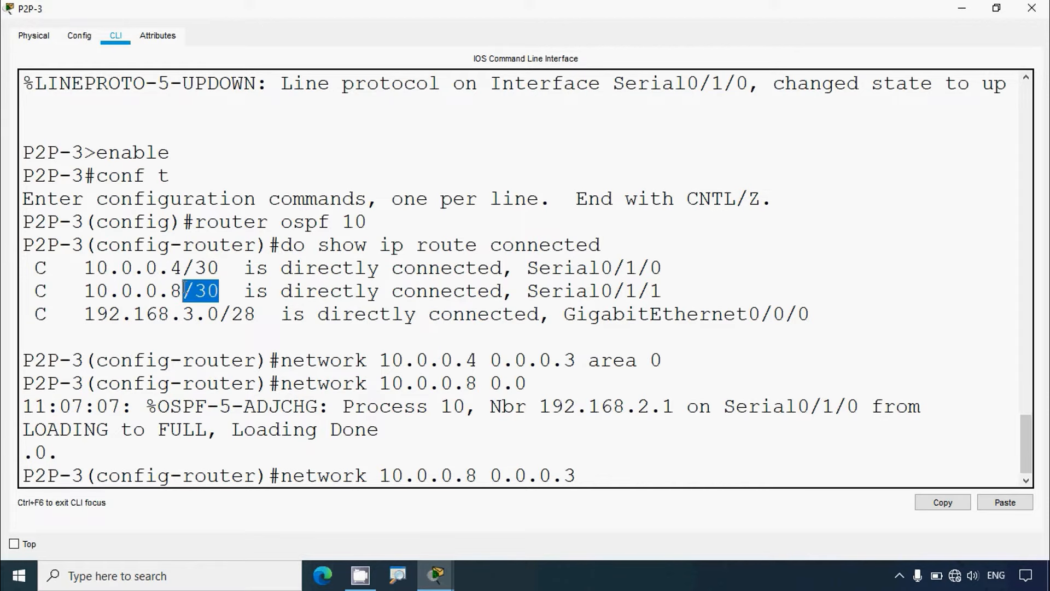
click(597, 479)
text(area 0)
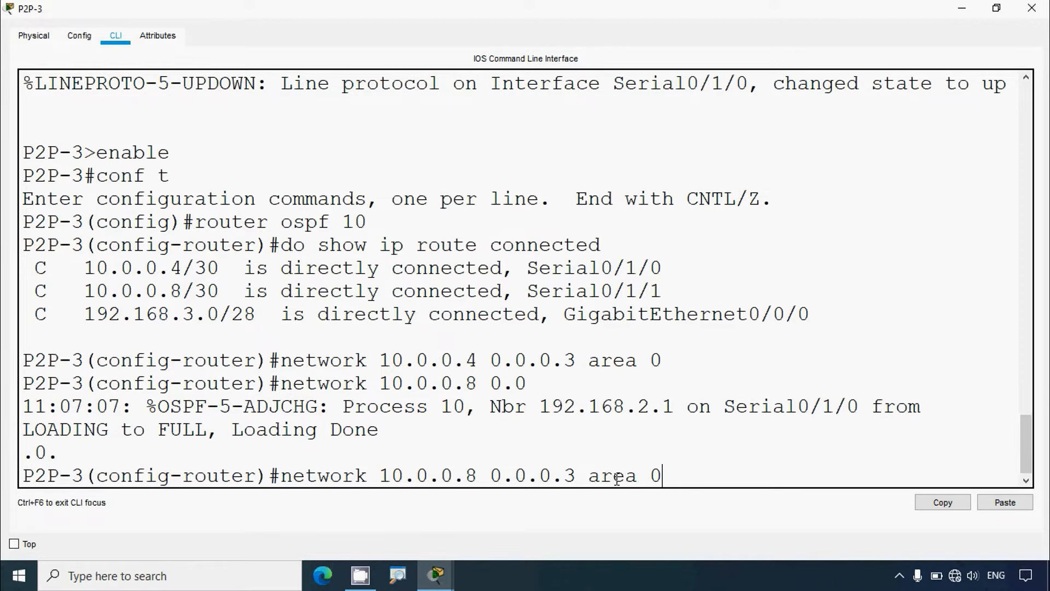
key(Return)
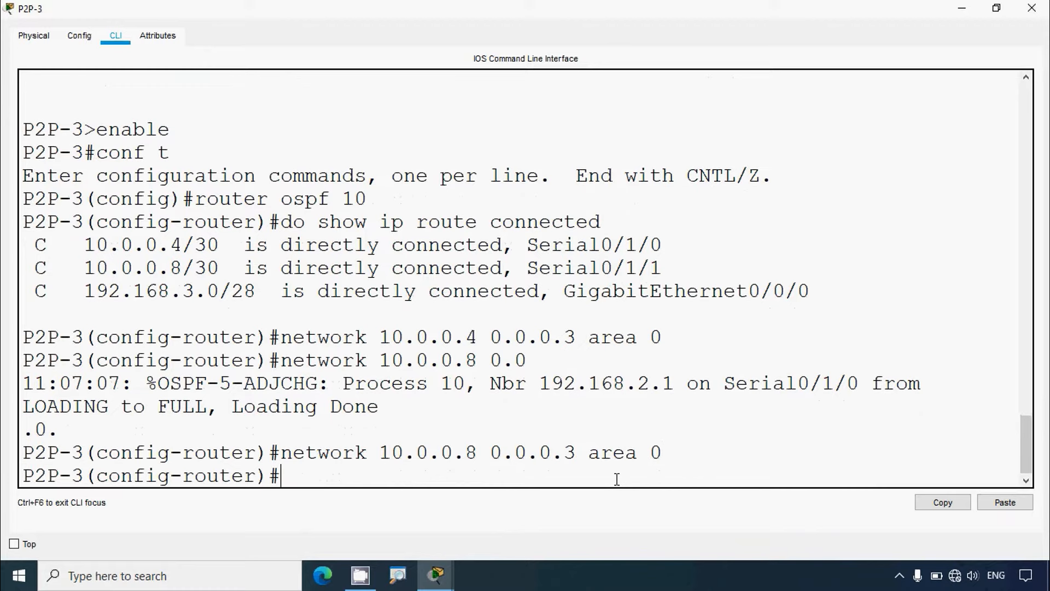
Step: Advertise LAN 192.168.3.0 with wildcard mask 0.0.0.15 in OSPF area 0 on P2P-3 and close the router's window
text(network)
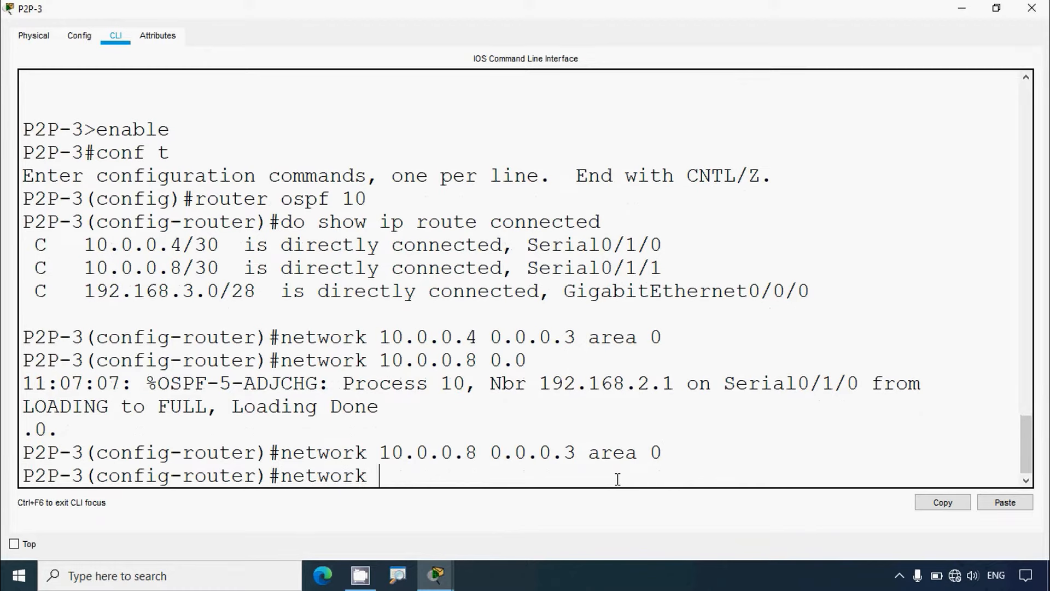
drag(87, 291, 219, 294)
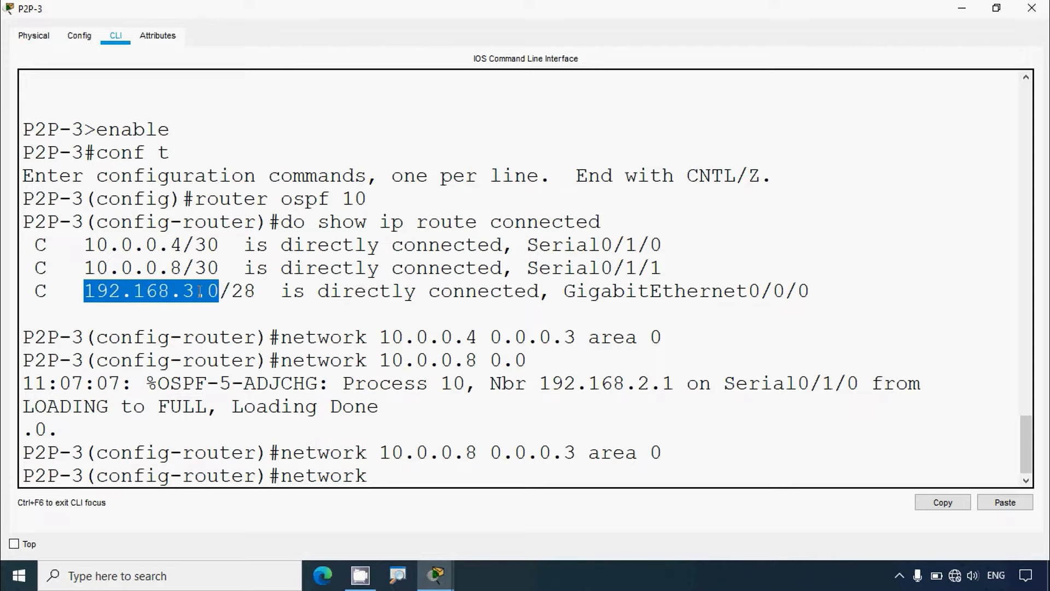
right_click(200, 291)
click(216, 298)
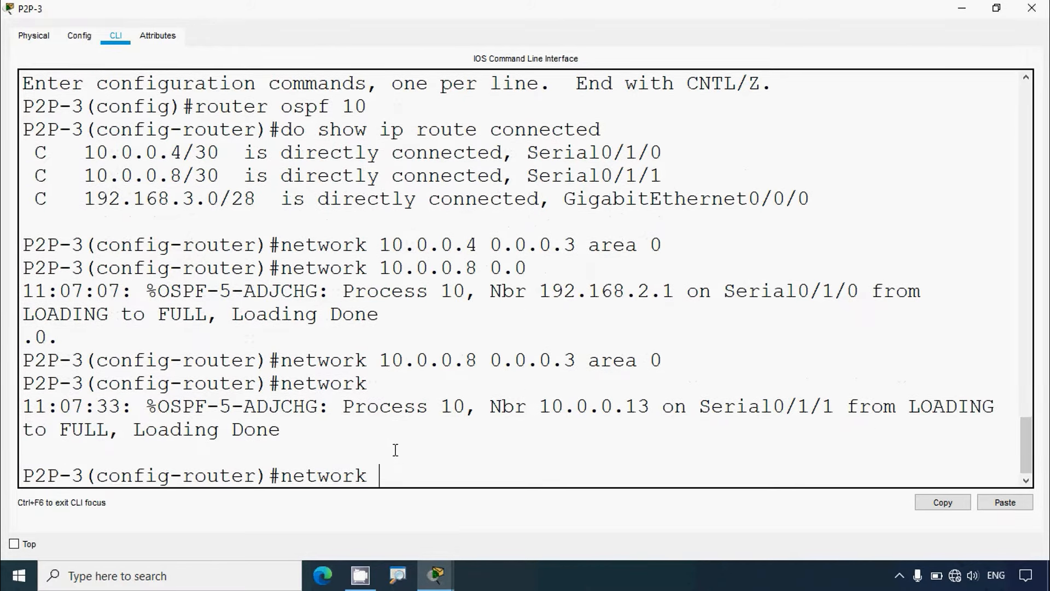
right_click(391, 477)
click(412, 503)
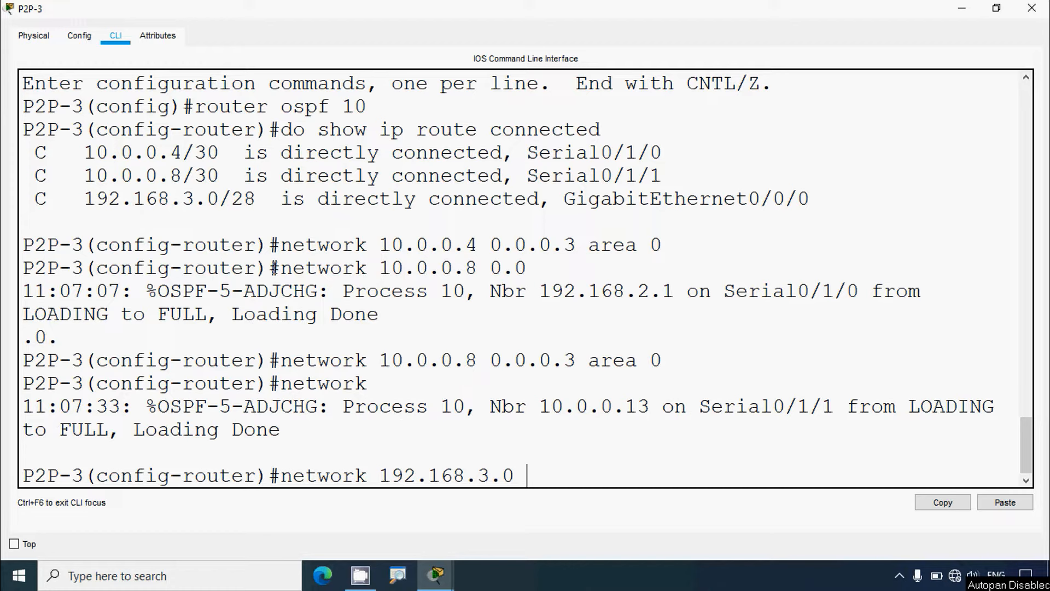
drag(261, 205, 223, 202)
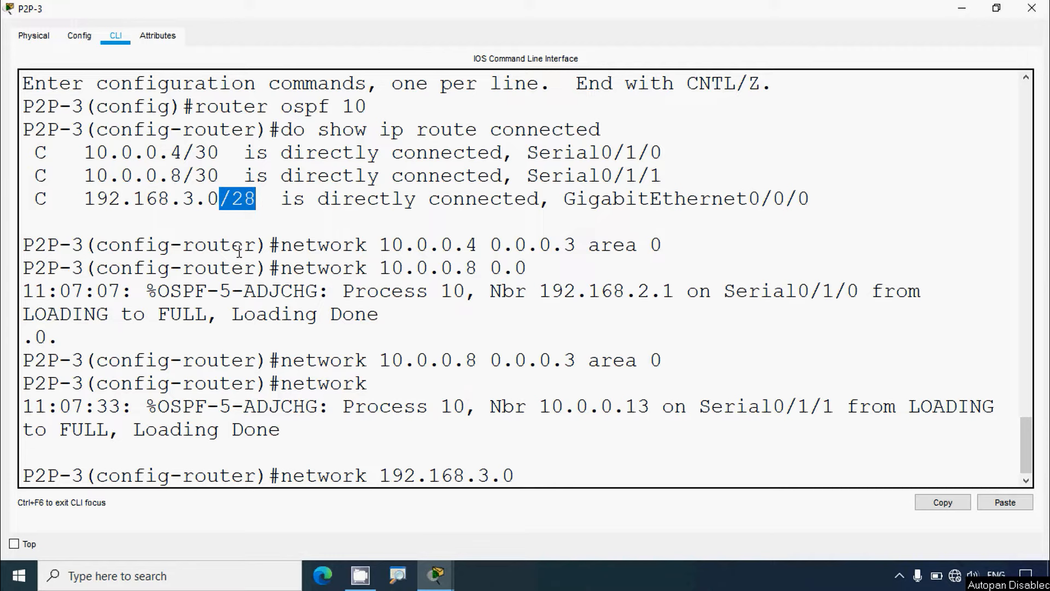
click(536, 475)
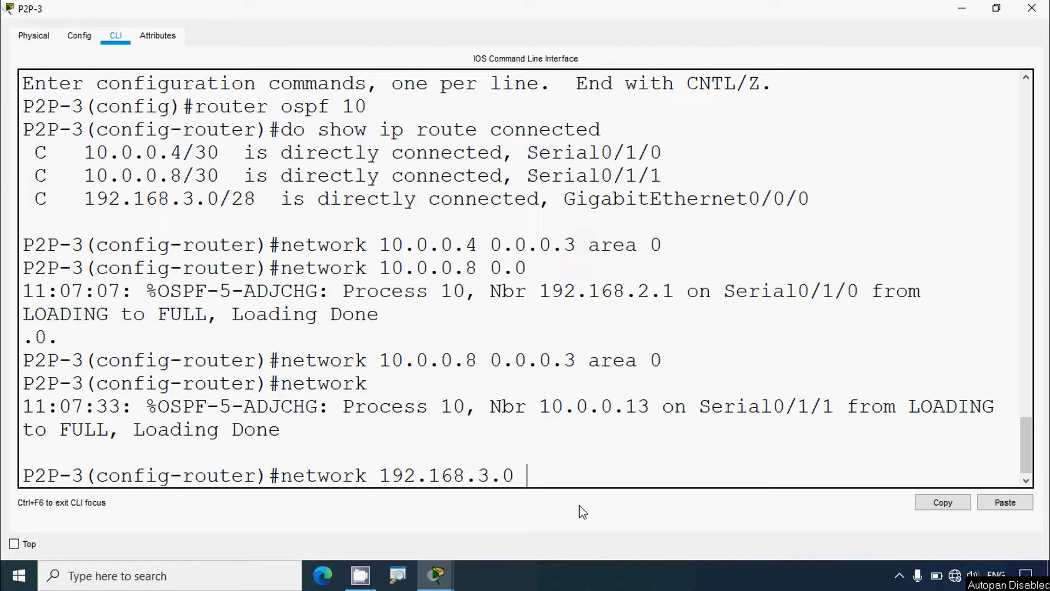
text(0.0.0.)
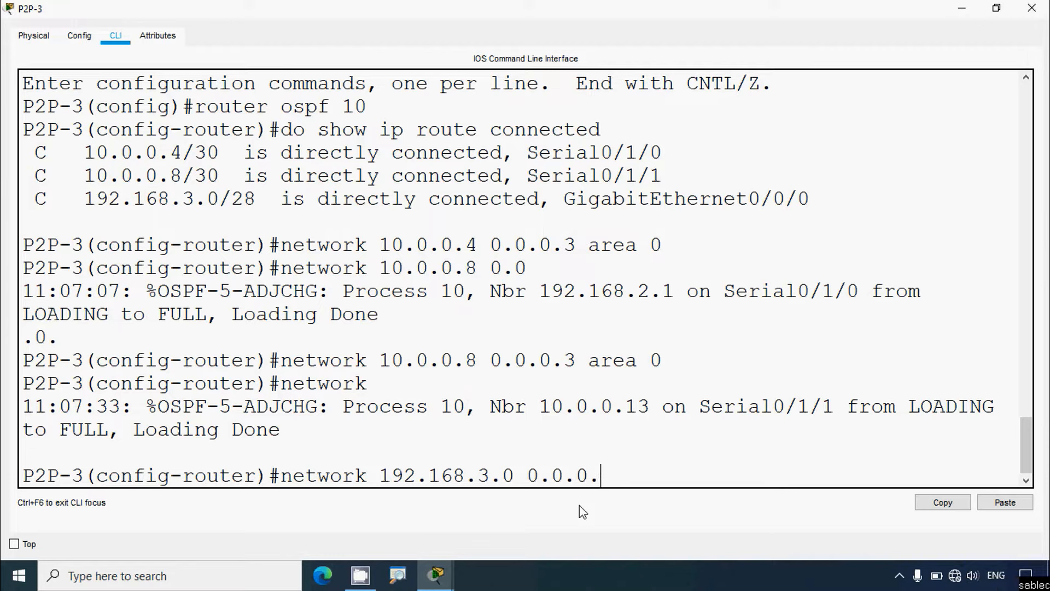
text(15 area 0)
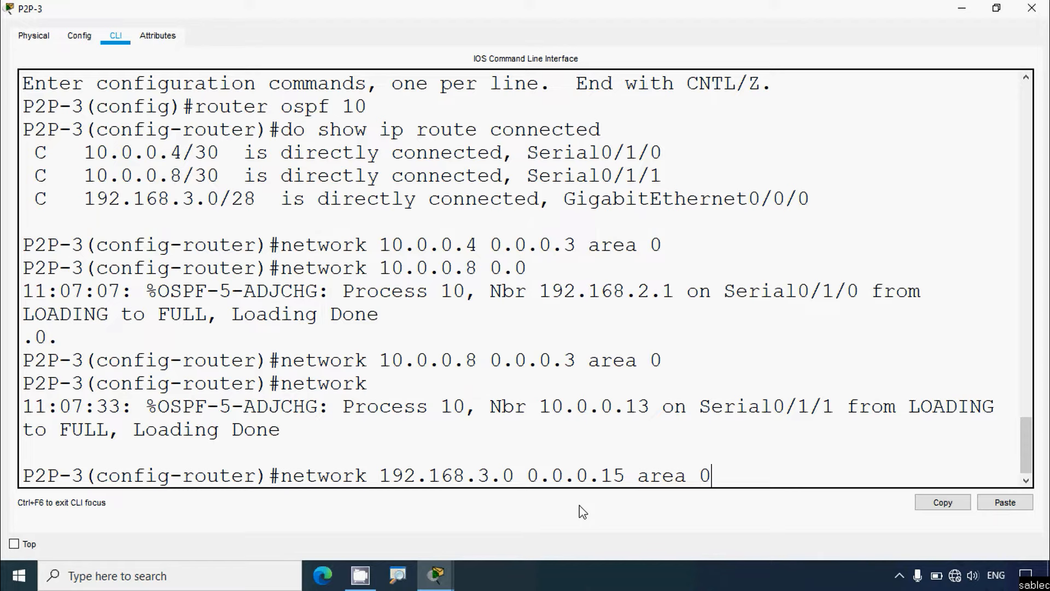
key(Return)
key(Return)
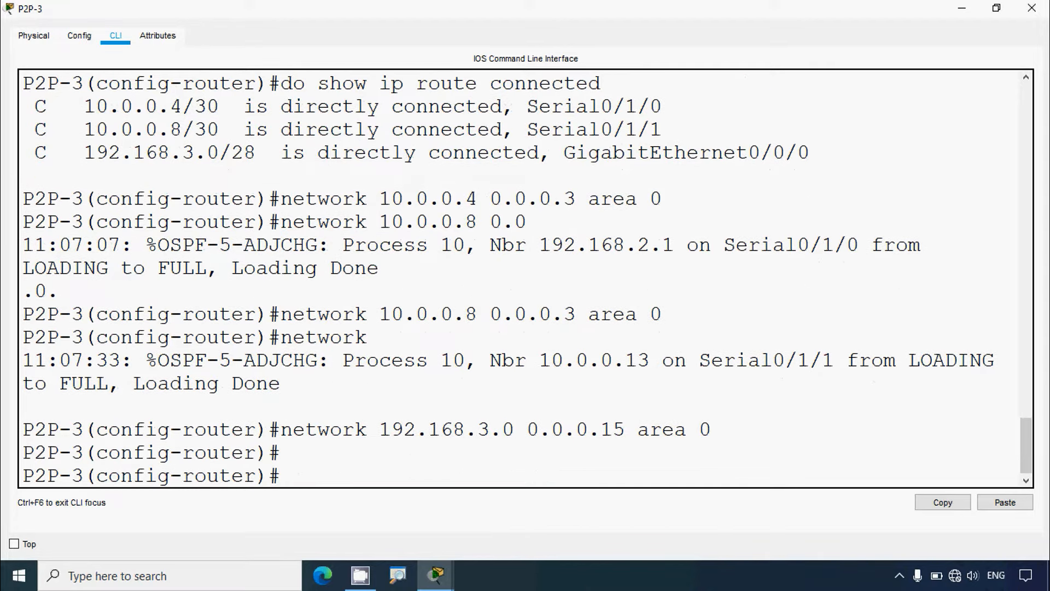
click(1031, 8)
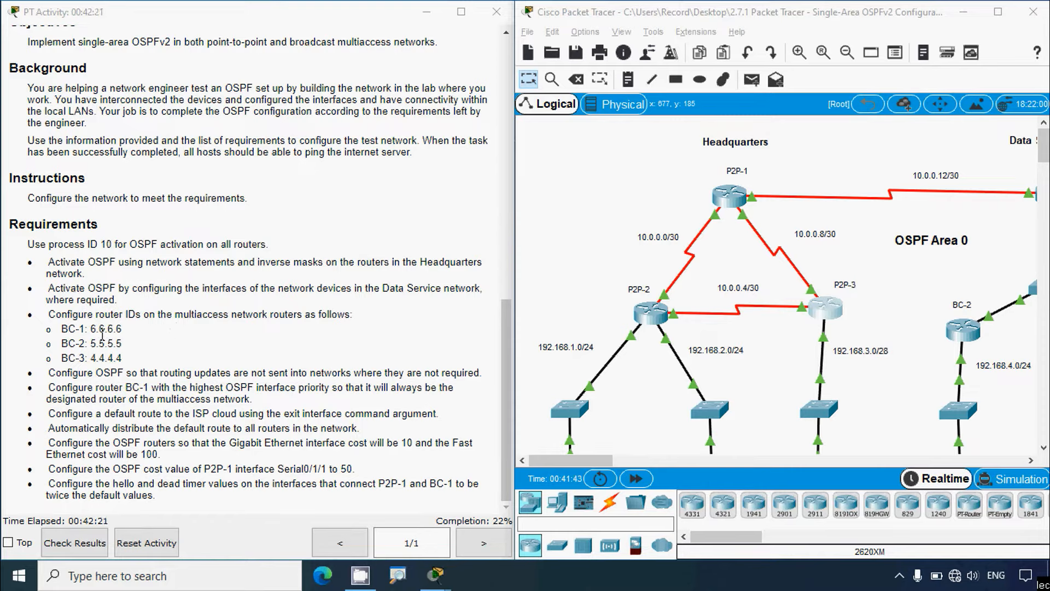
Step: Review the required router IDs for BC-1, BC-2 and BC-3 in the activity instructions
drag(68, 330, 122, 346)
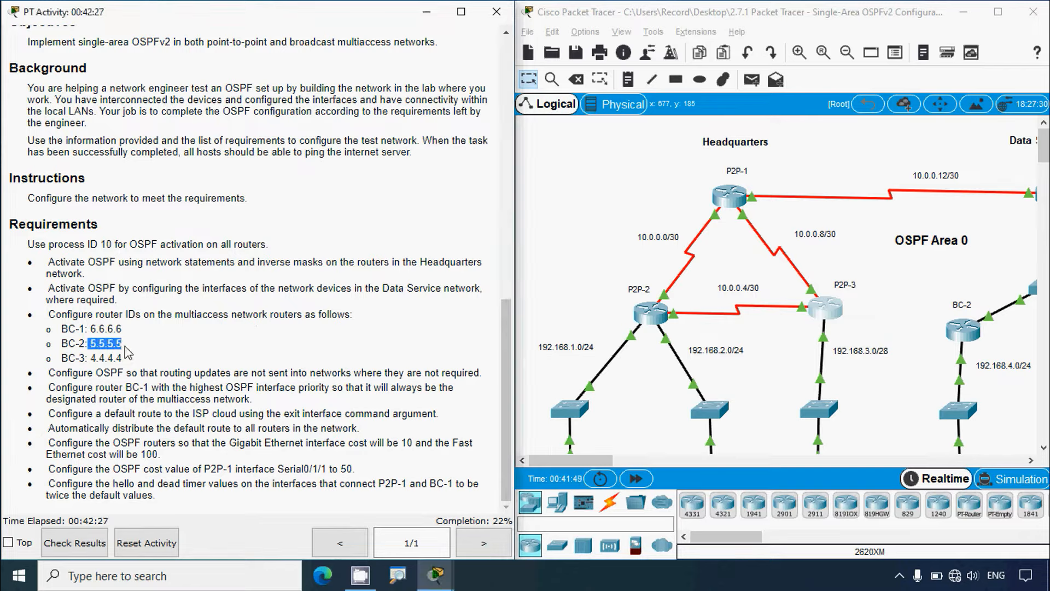
drag(60, 358, 133, 361)
click(147, 360)
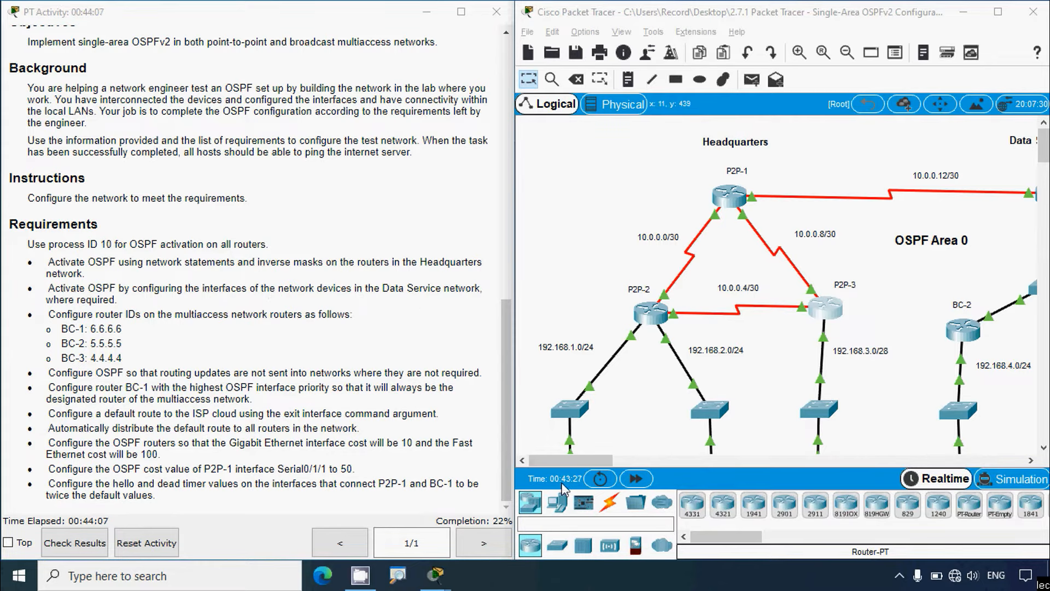
Step: Open router BC-1's command line in the Data Services network and enter global configuration mode
drag(592, 461, 645, 461)
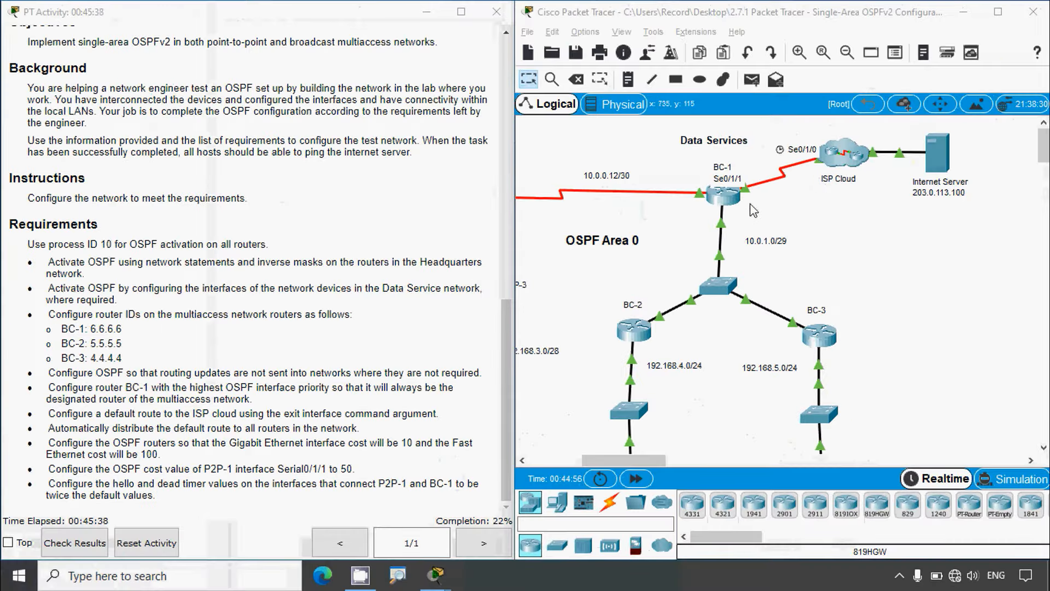
click(723, 194)
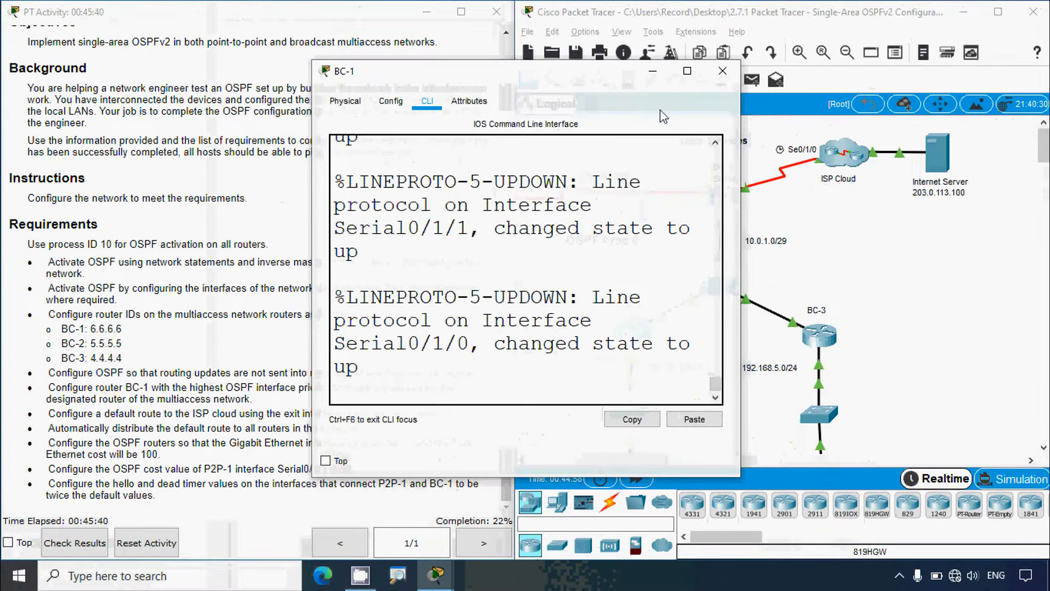
click(687, 71)
key(Return)
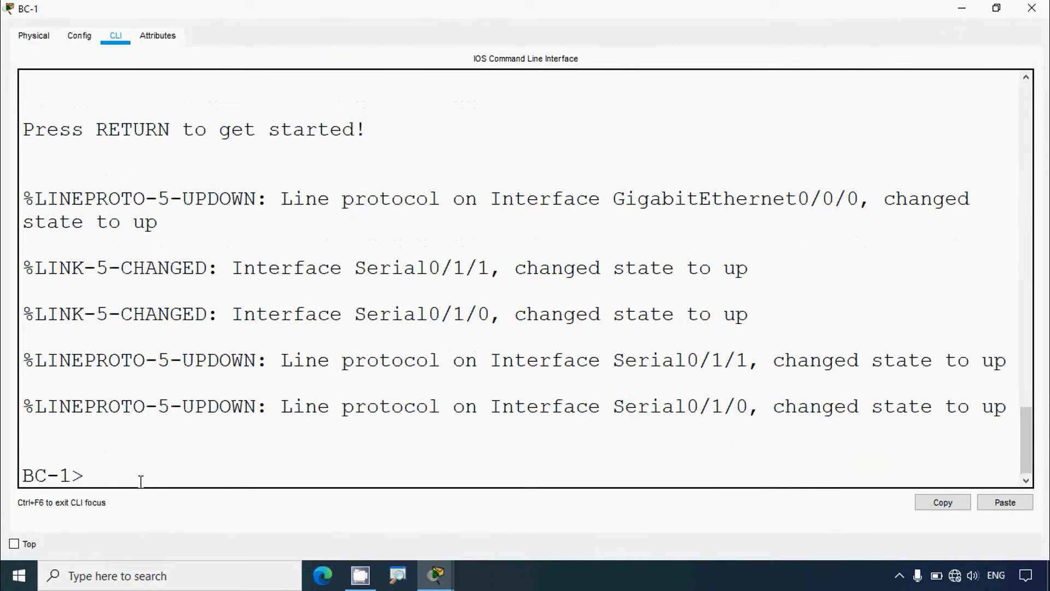
text(enable)
key(Return)
text(conf t)
key(Return)
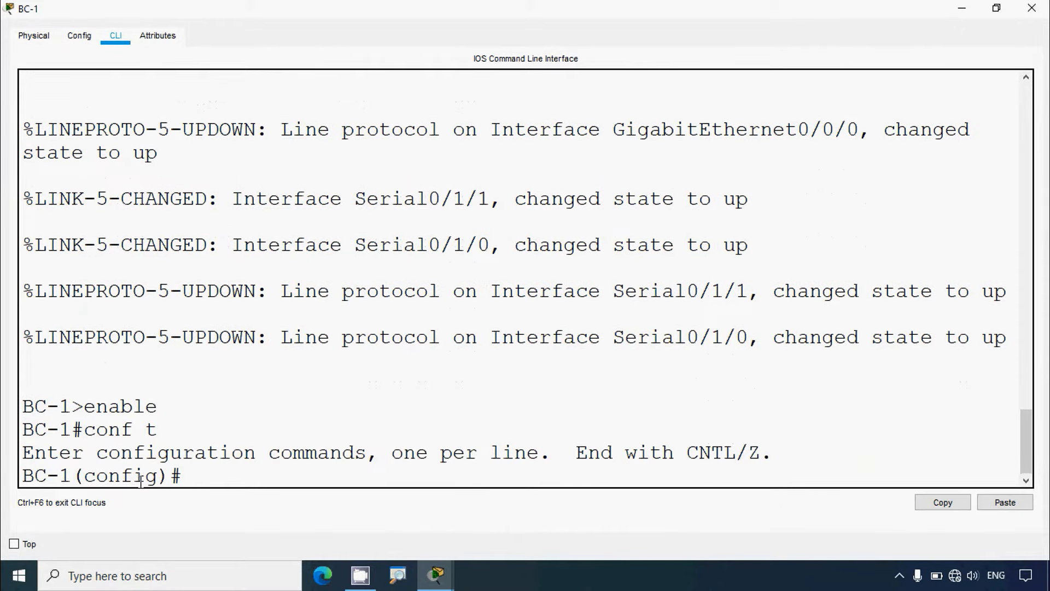
Step: List BC-1's interfaces with the show ip interface brief command and examine the GigabitEthernet0/0/0, Serial0/1/0 and Serial0/1/1 entries
text(do show ip)
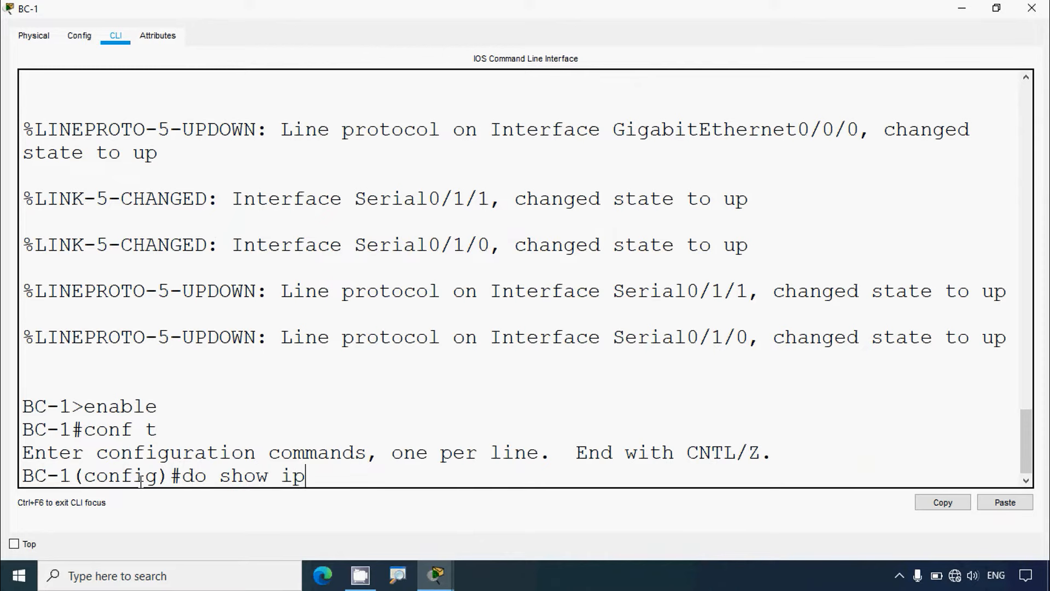
text( interface brief)
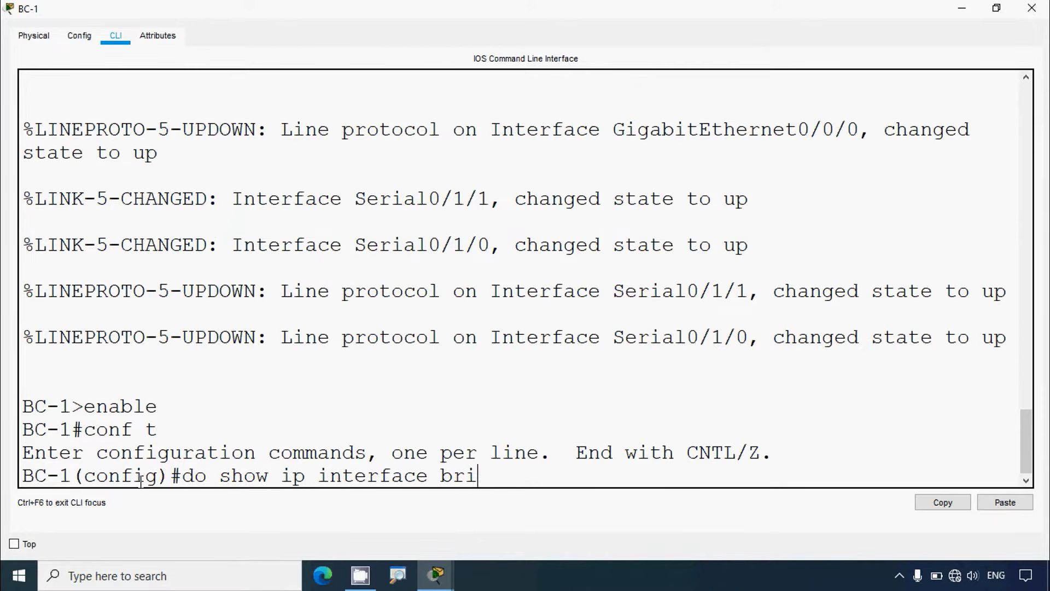
key(Return)
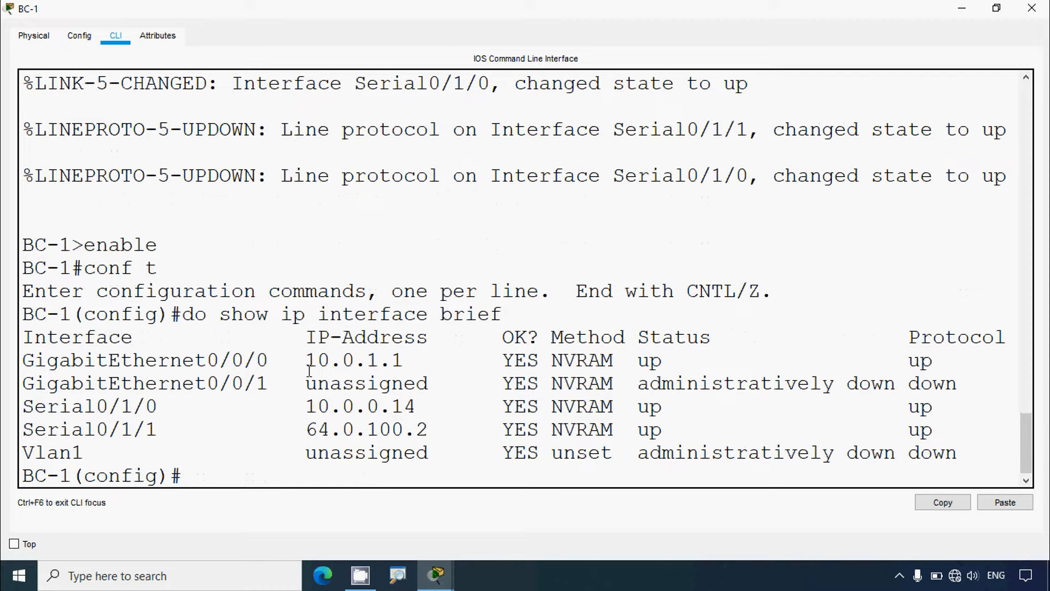
drag(23, 361, 272, 363)
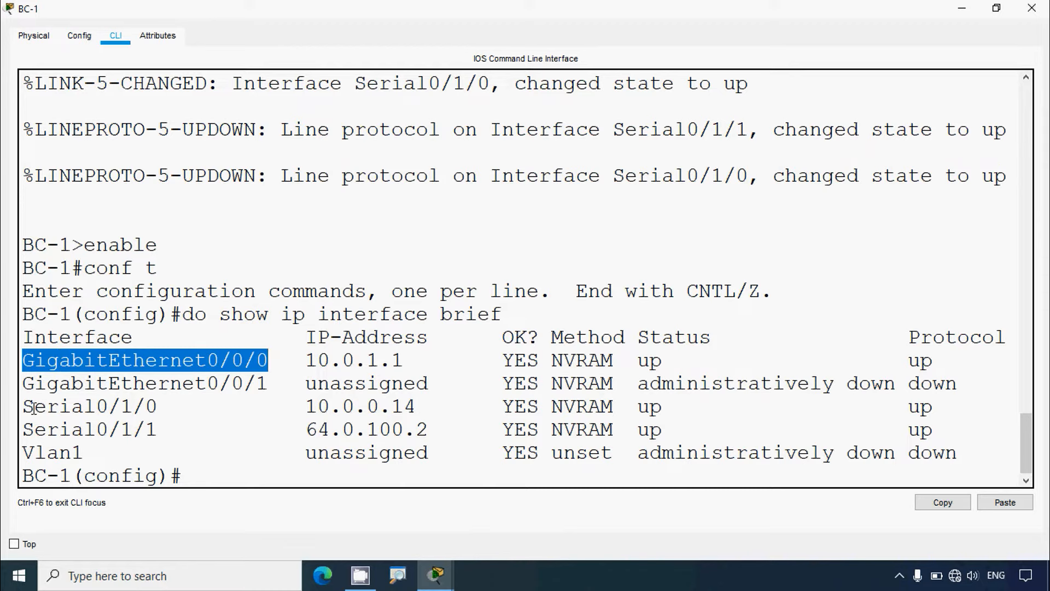
drag(23, 406, 165, 407)
drag(29, 430, 168, 432)
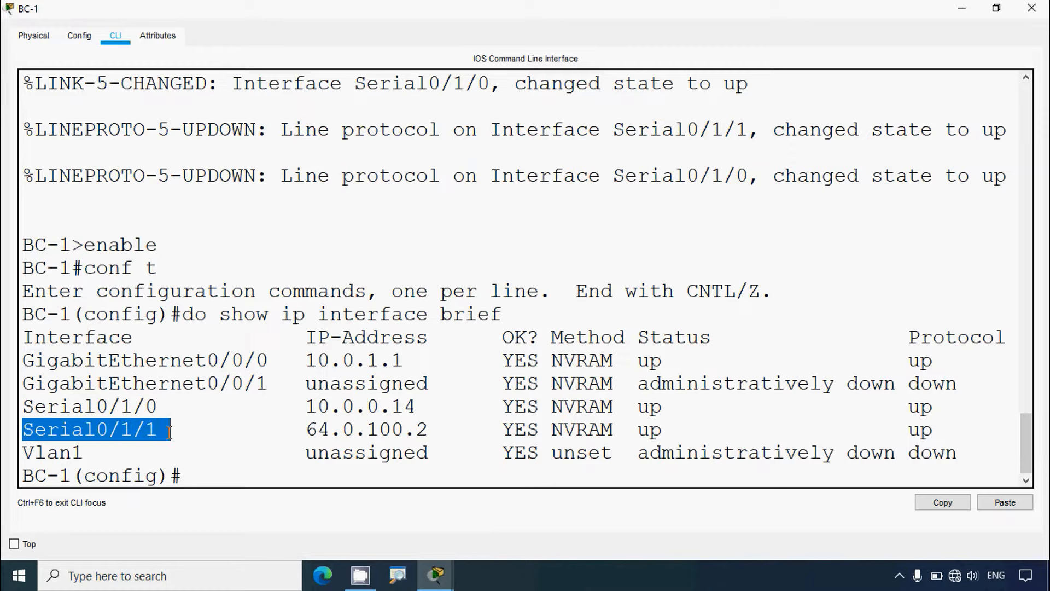
click(178, 432)
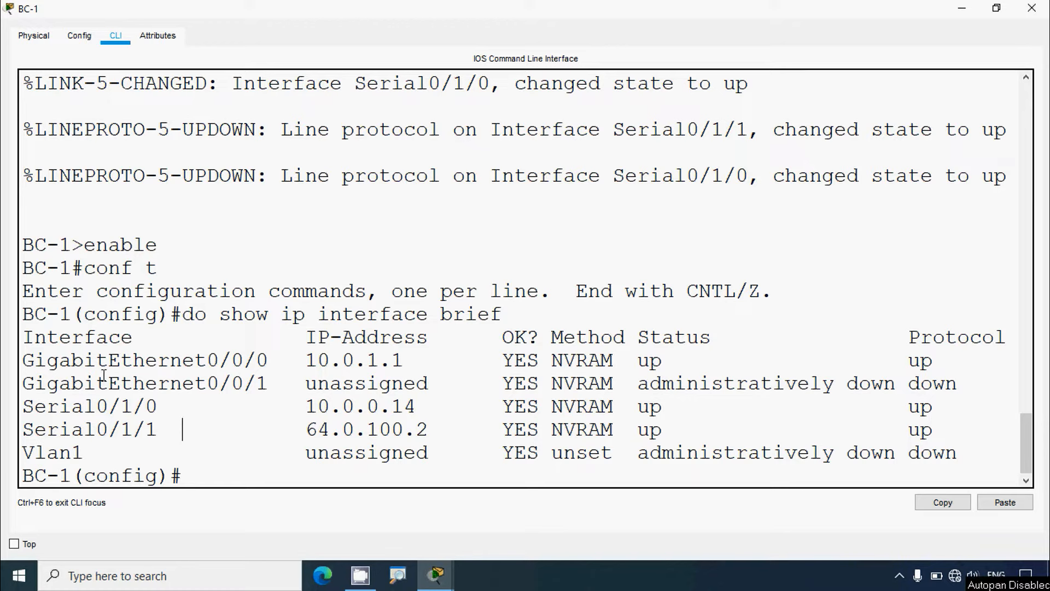
drag(36, 361, 232, 361)
drag(35, 407, 146, 407)
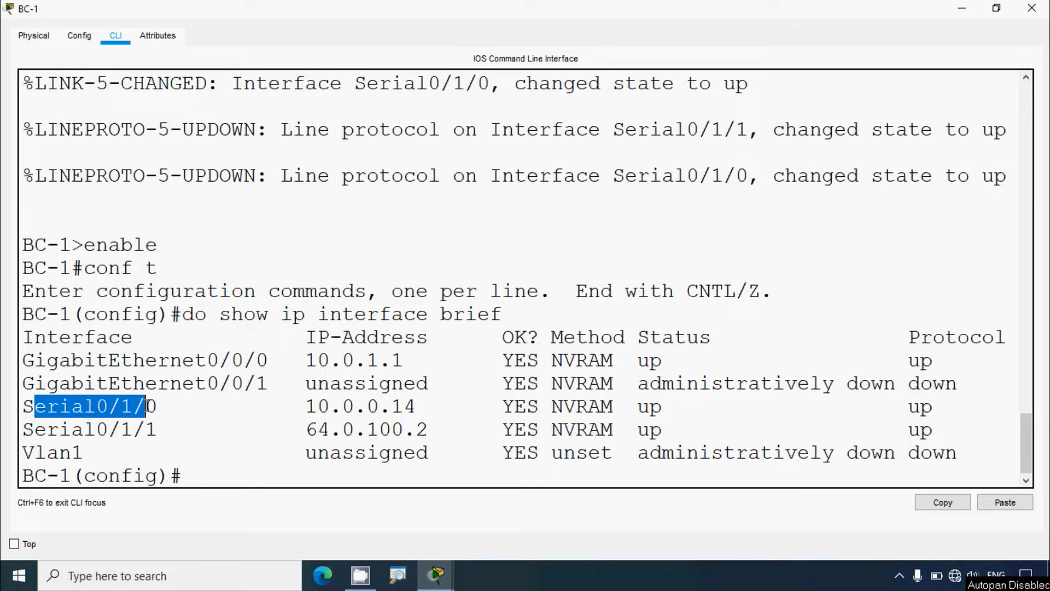
Step: Activate OSPF process 10 in area 0 on BC-1's GigabitEthernet0/0/0 interface with the ip ospf command
click(207, 474)
text(interface g)
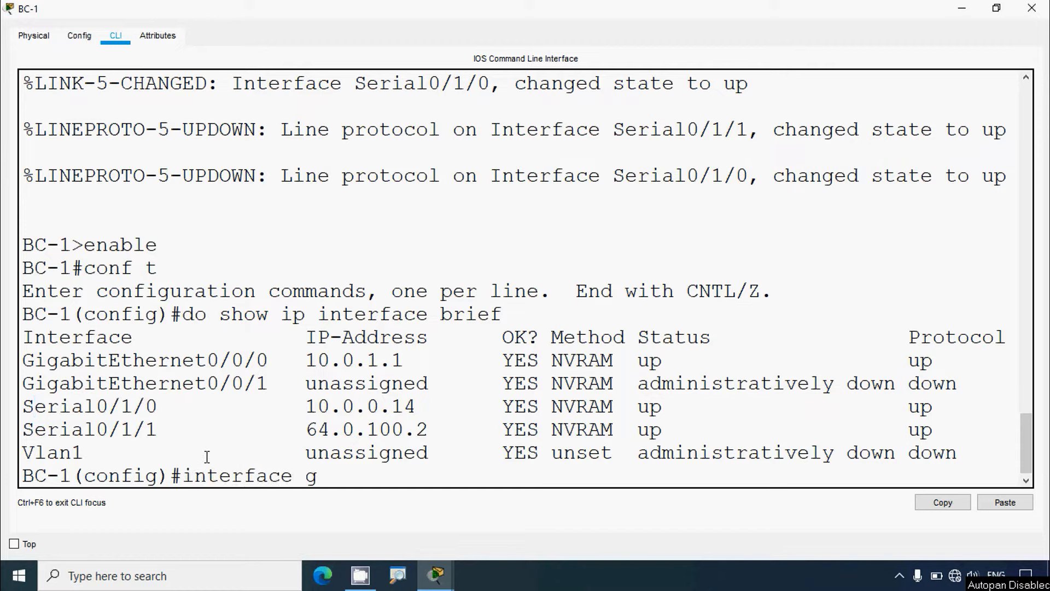
text(0/0/0)
key(Return)
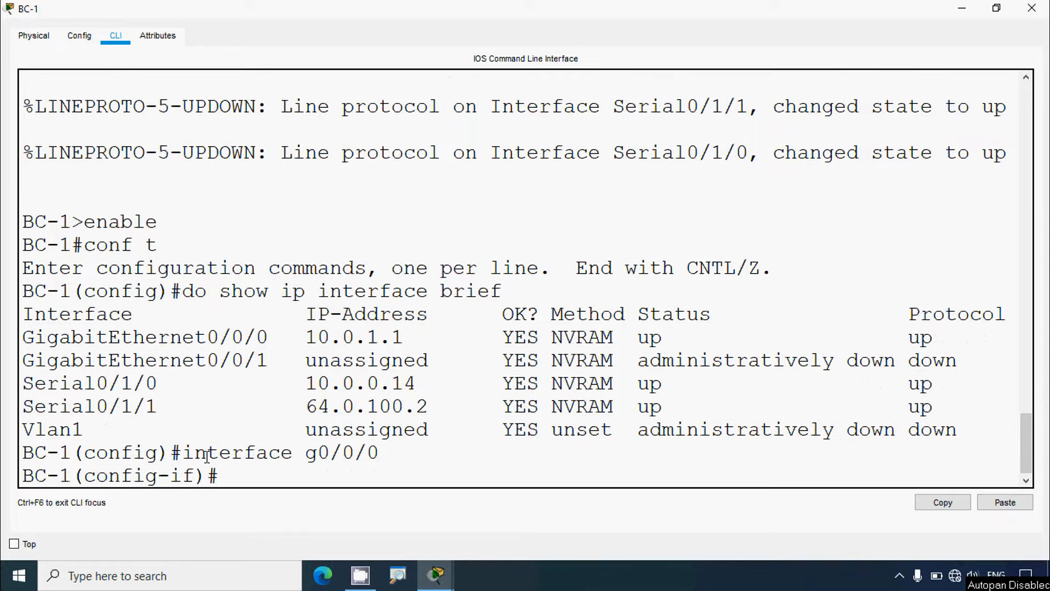
text(ip ospf 10 a)
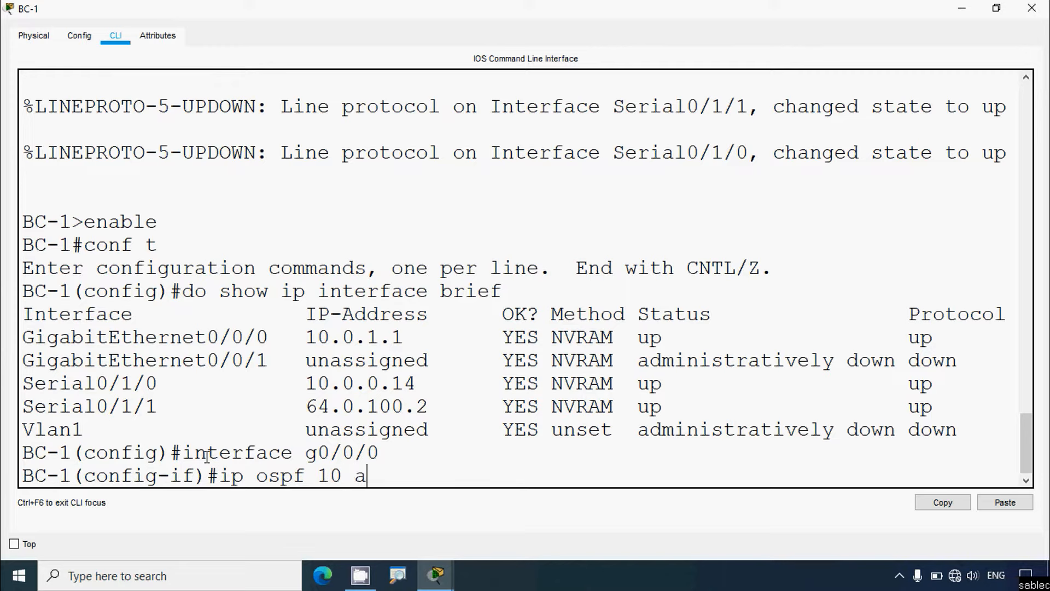
text(rea 0)
key(Return)
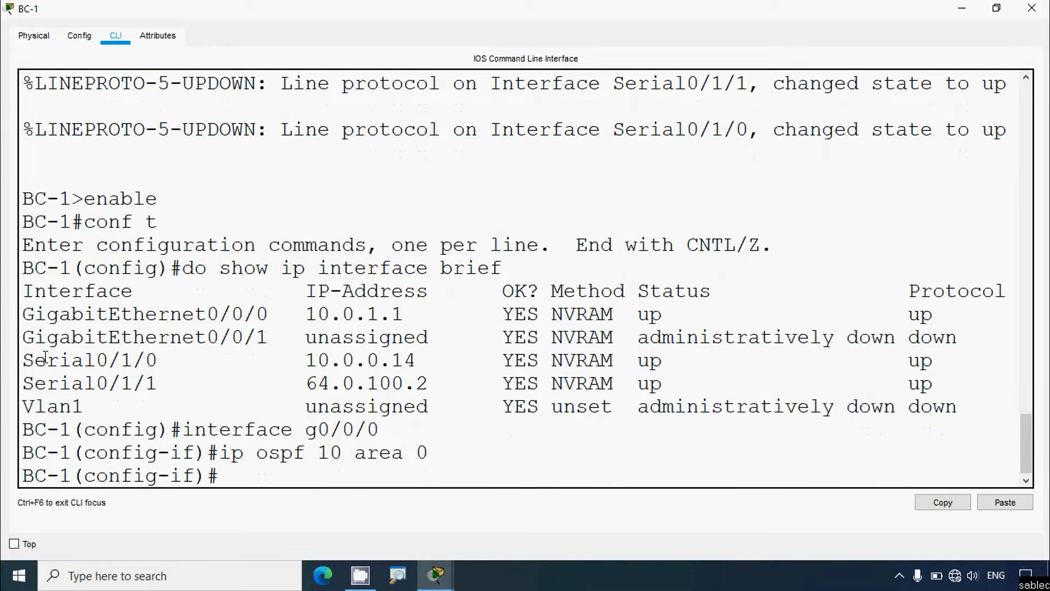
Step: Activate OSPF process 10 in area 0 on BC-1's Serial0/1/0 interface and close the router's window
mouse_move(23, 360)
mouse_down()
mouse_move(160, 361)
mouse_move(8, 363)
mouse_up()
click(228, 467)
click(238, 477)
text(interface seria)
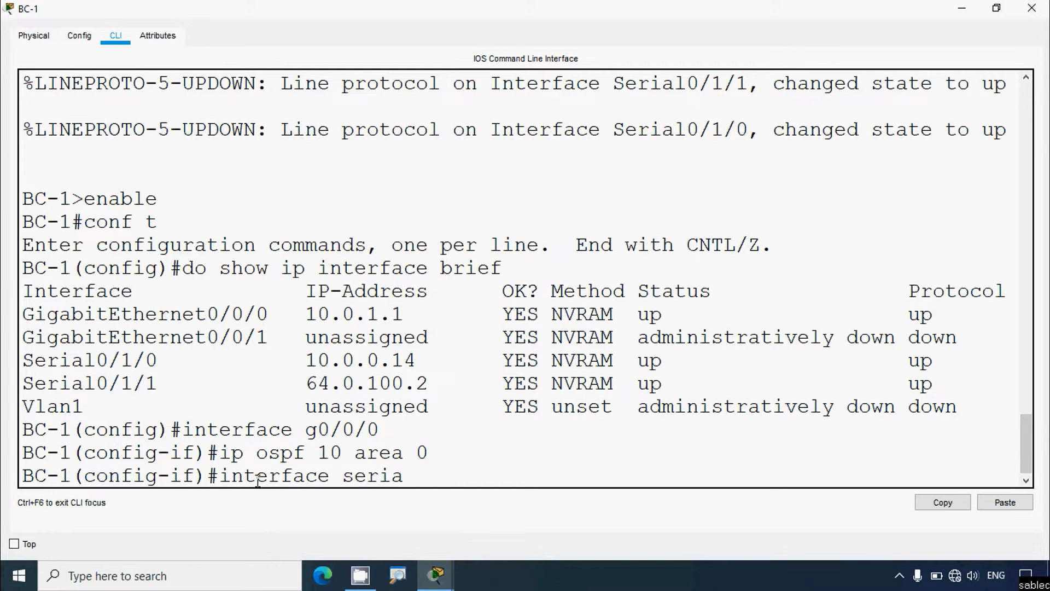
text(l 0/1/0)
key(Return)
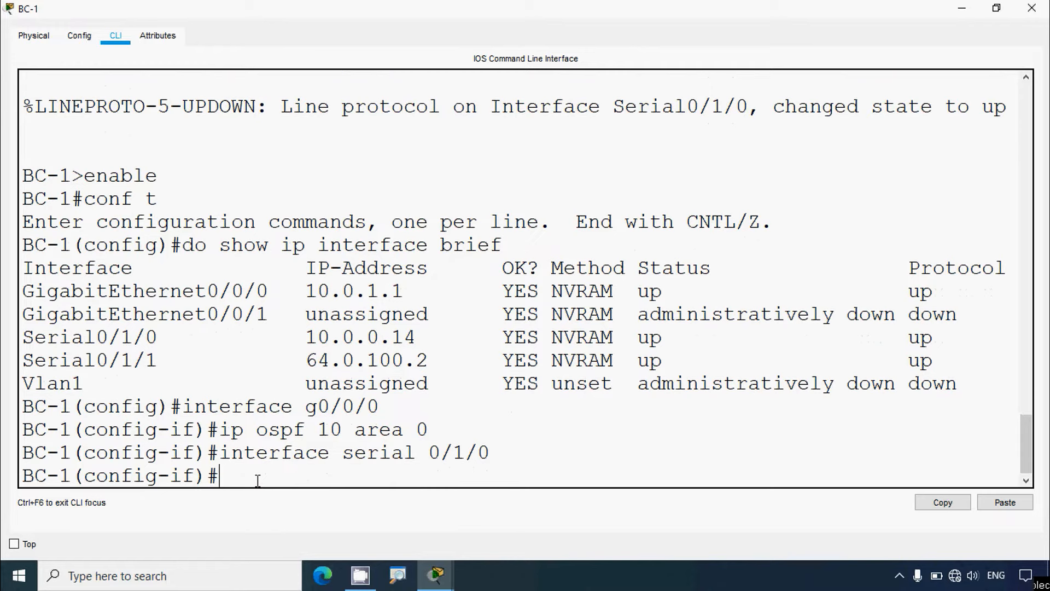
text(ip ospf 10 area 0)
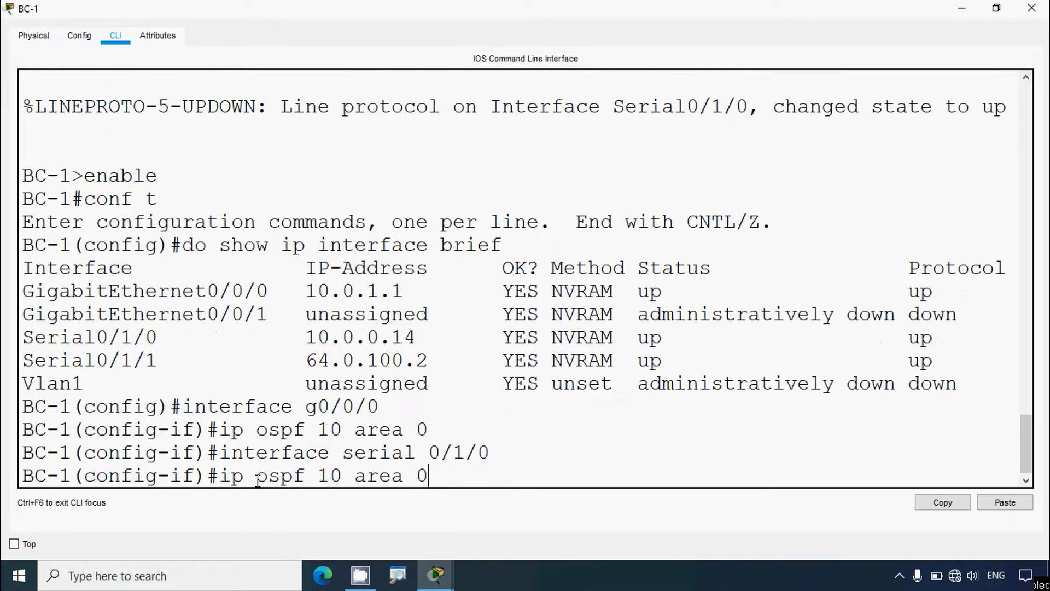
key(Return)
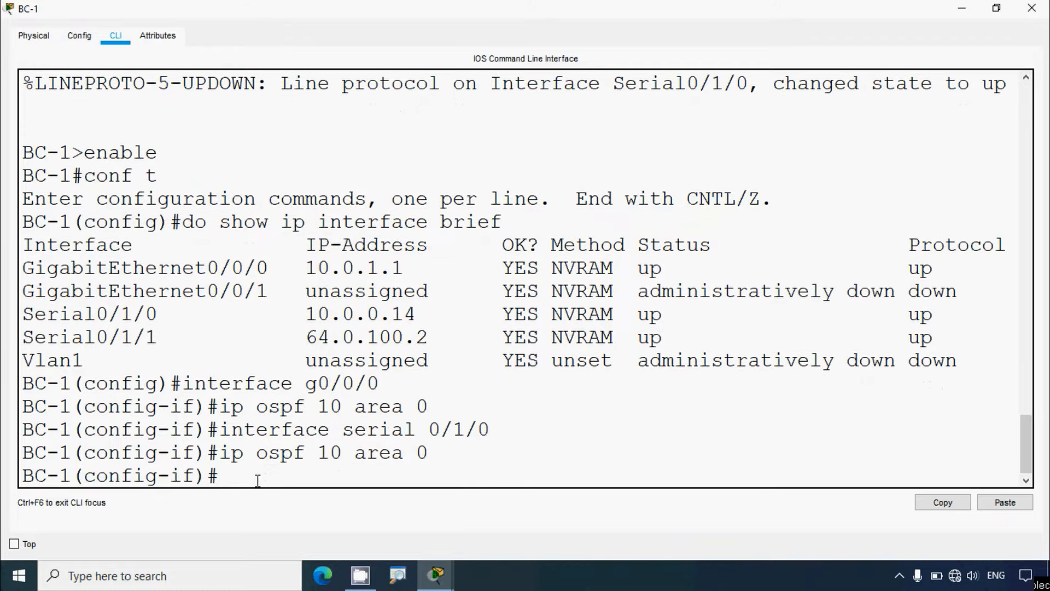
click(1032, 8)
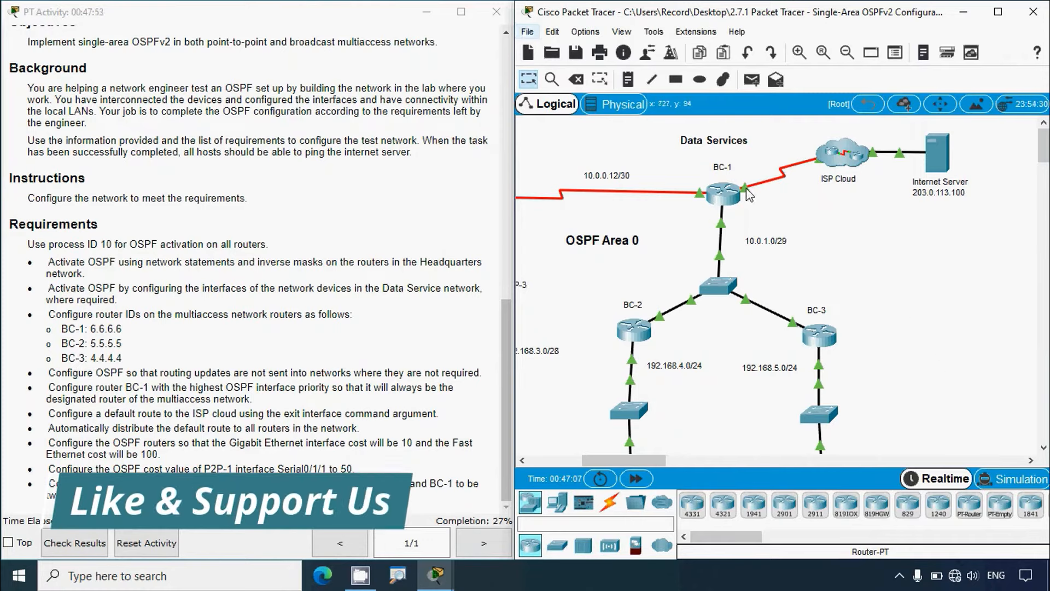
Step: Open router BC-2's command line in the Data Services network and enter global configuration mode
mouse_move(748, 194)
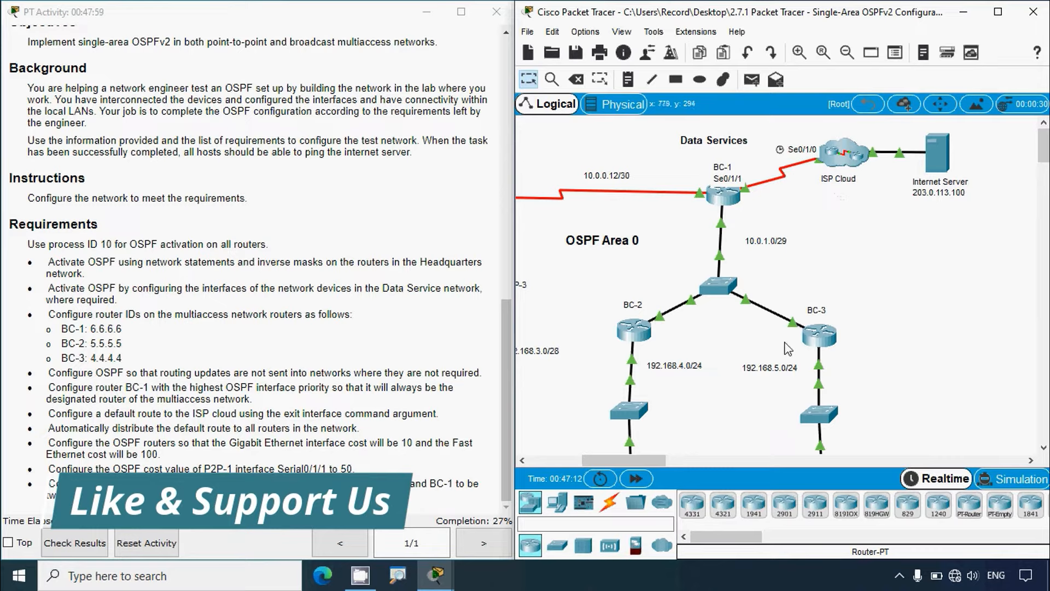
click(634, 331)
click(692, 74)
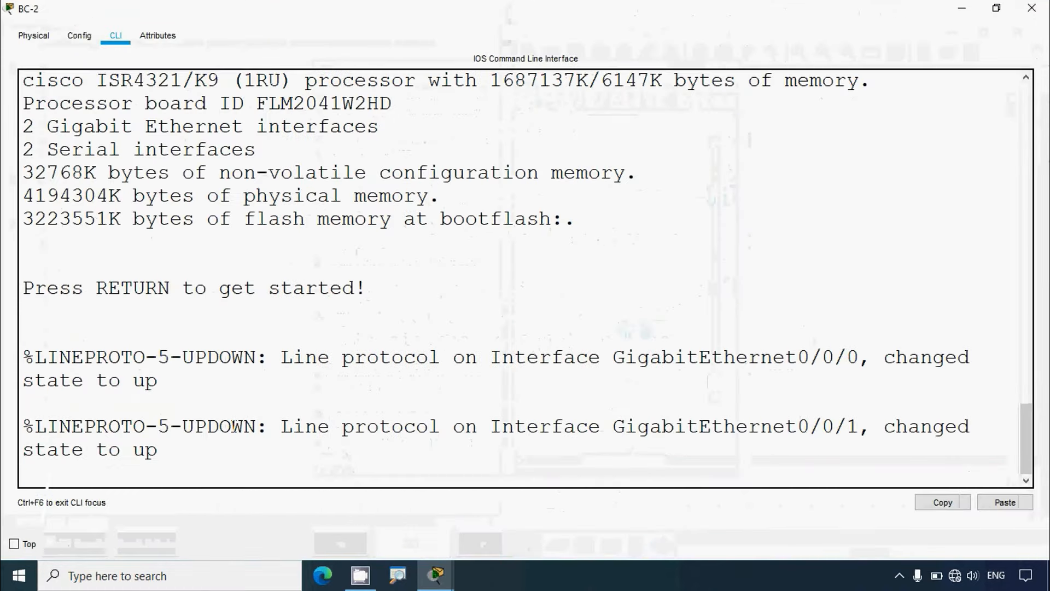
key(Return)
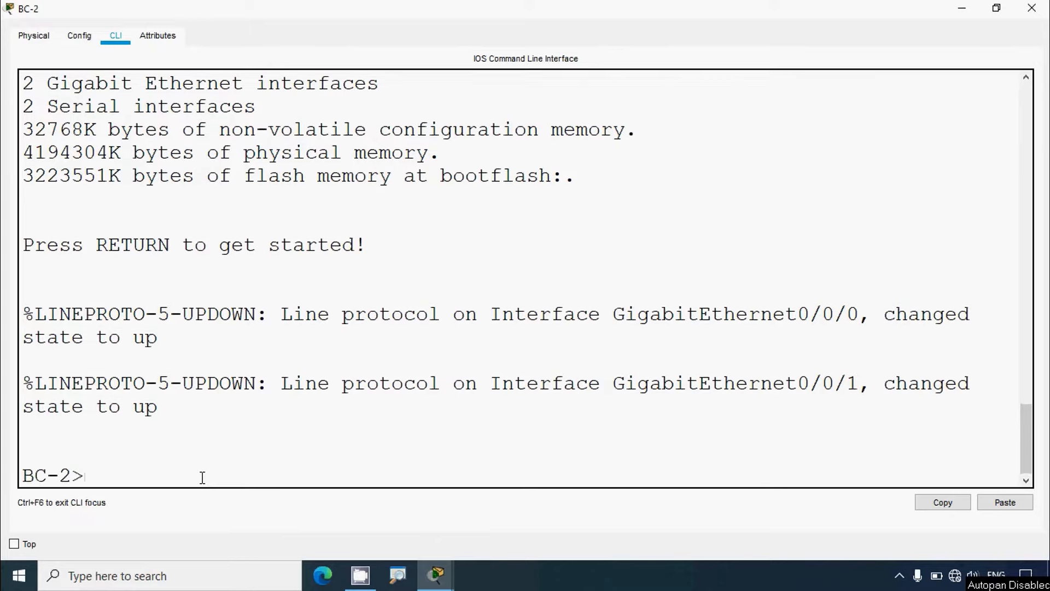
text(enable)
key(Return)
text(conf t)
key(Return)
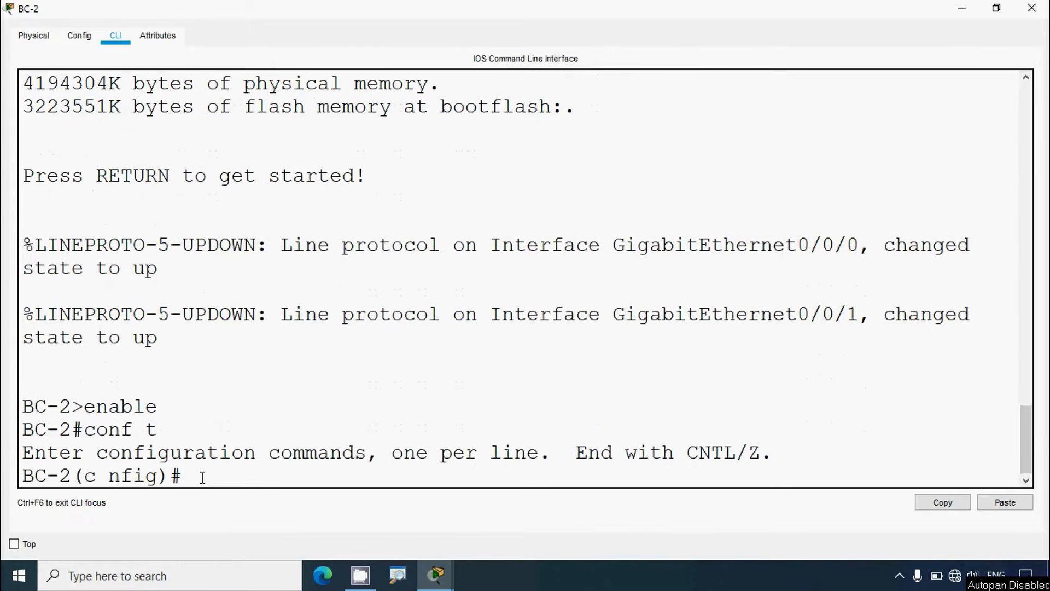
Step: List BC-2's interfaces with the show ip interface brief command and compare the Gigabit Ethernet addresses with the topology
text(do show ip)
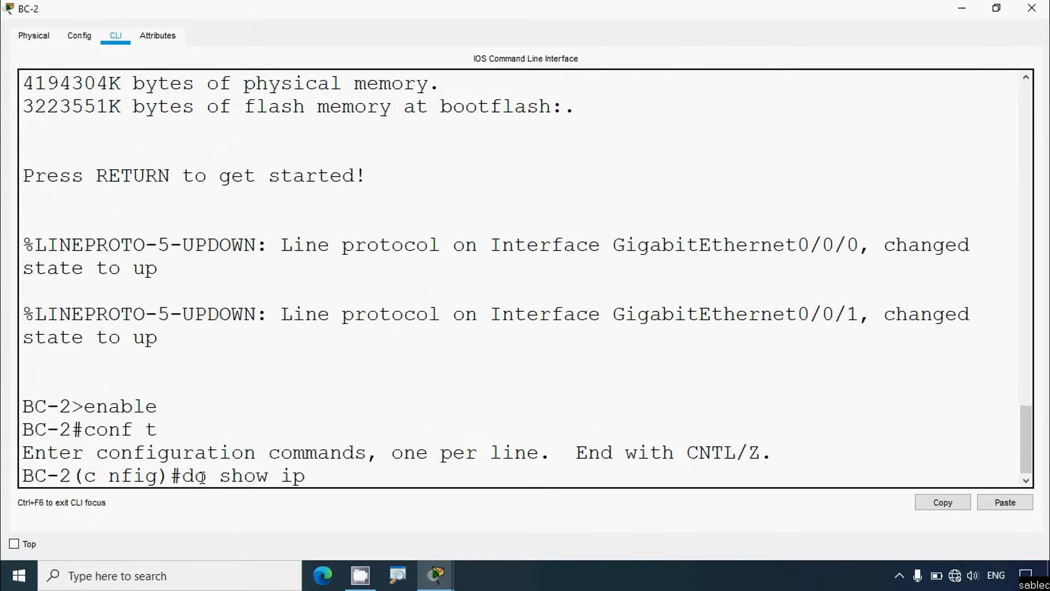
text( interface brief)
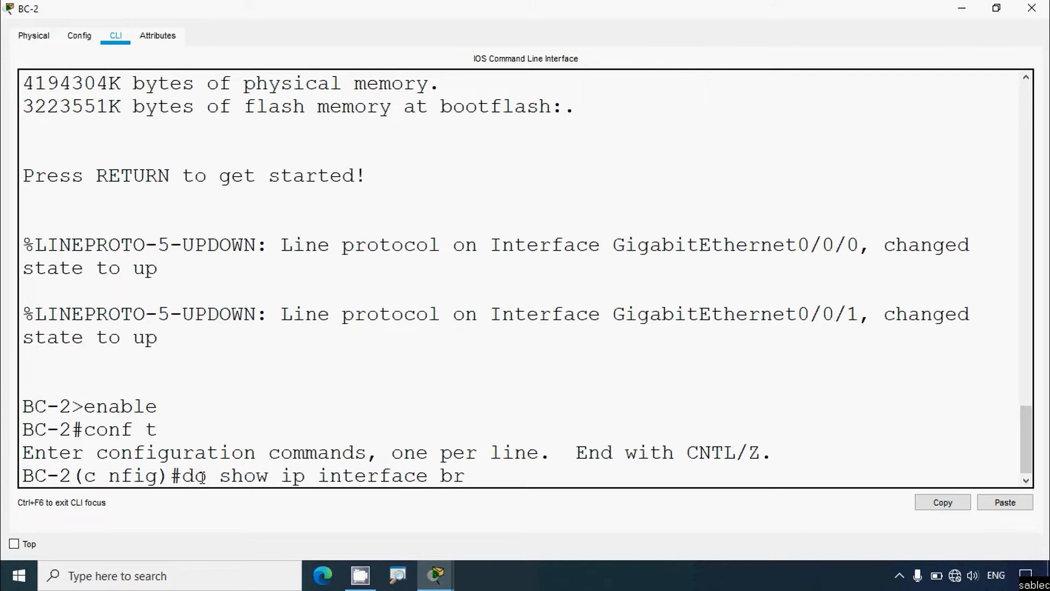
key(Return)
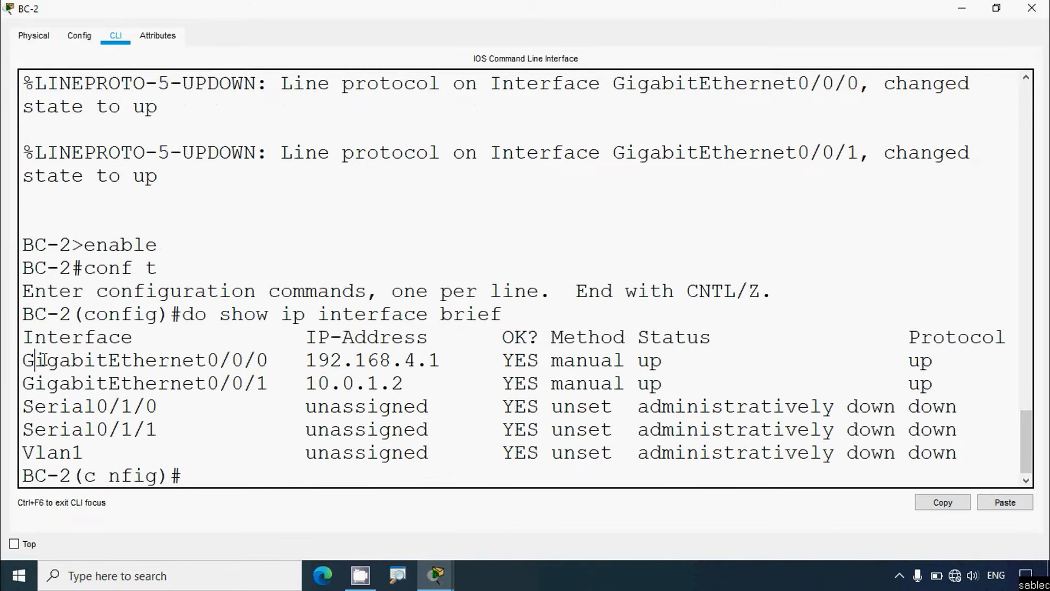
drag(33, 360, 439, 383)
click(961, 10)
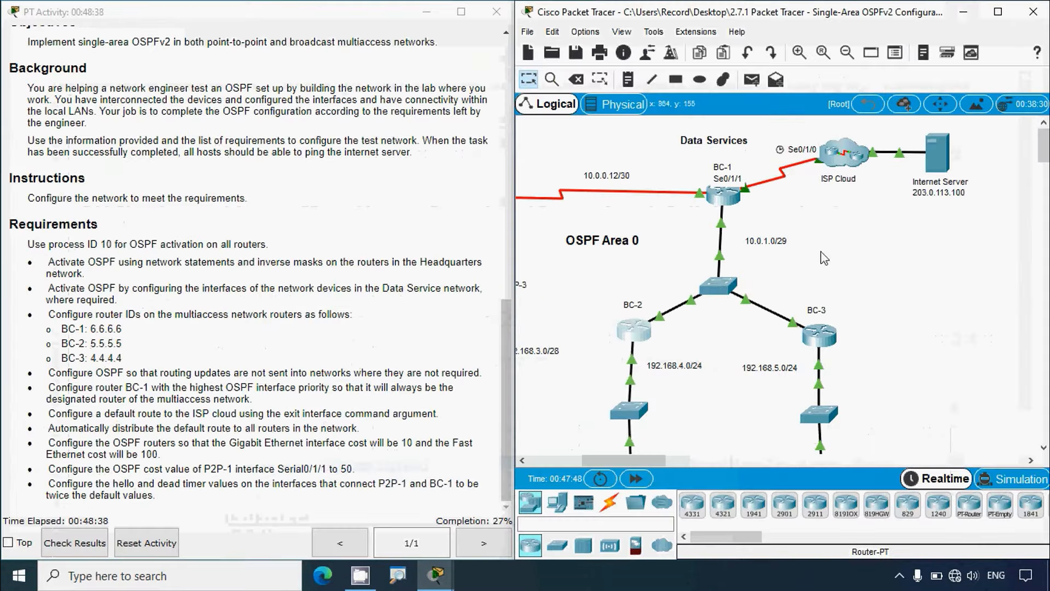
Step: Return to BC-2's command line and activate OSPF process 10 in area 0 on GigabitEthernet0/0/0
click(636, 335)
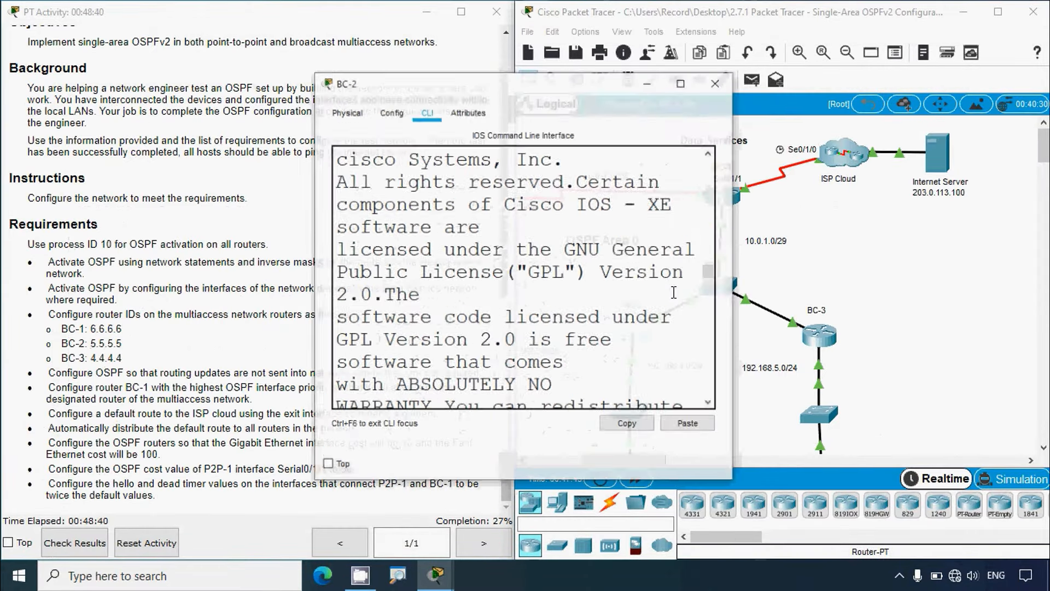
click(682, 76)
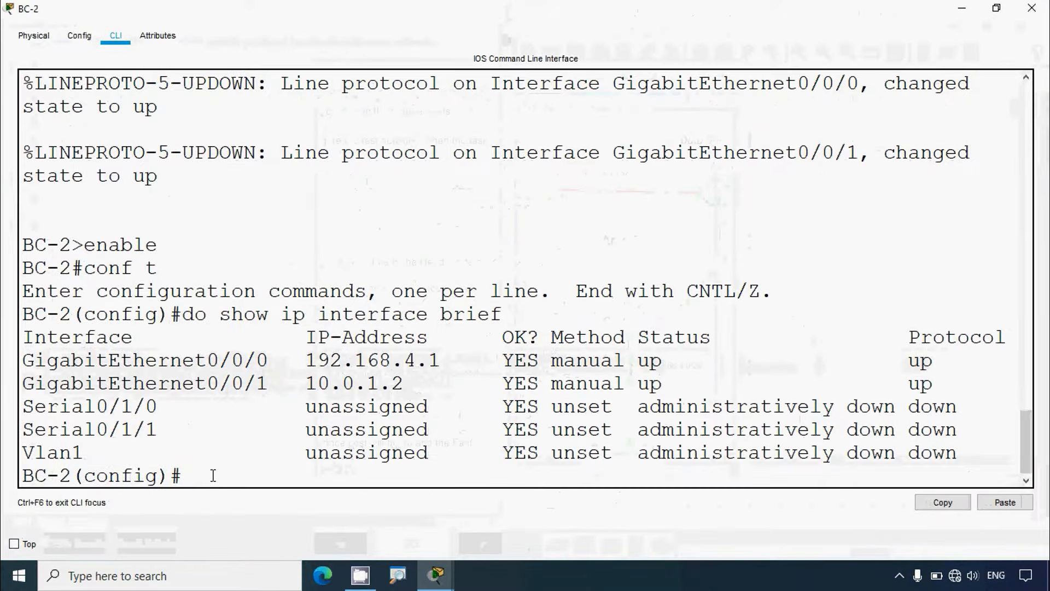
text(interface g0/0/0)
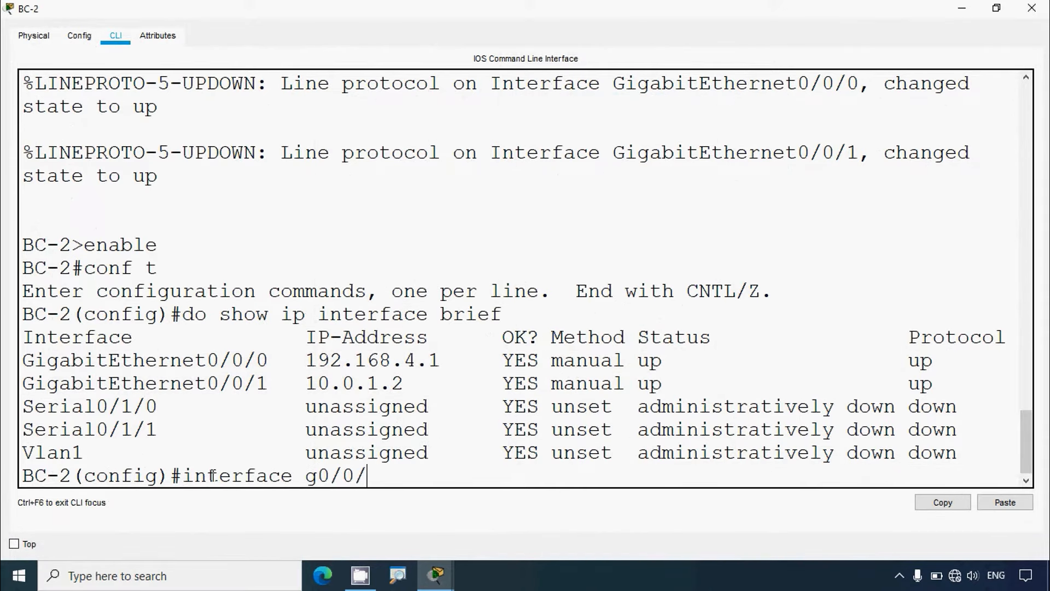
key(Return)
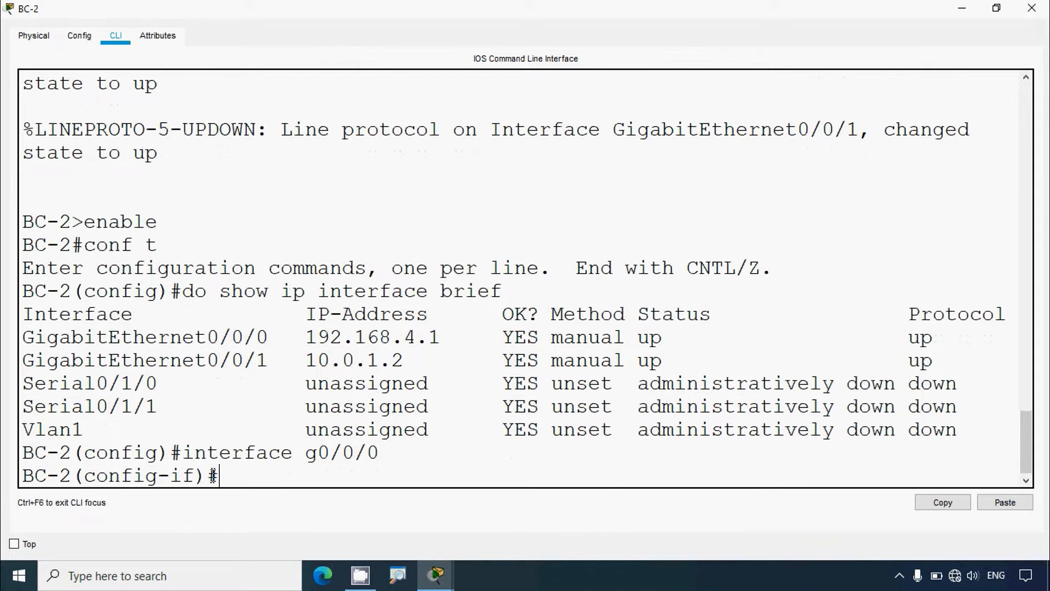
text(ip ospf 10 area 0)
key(Return)
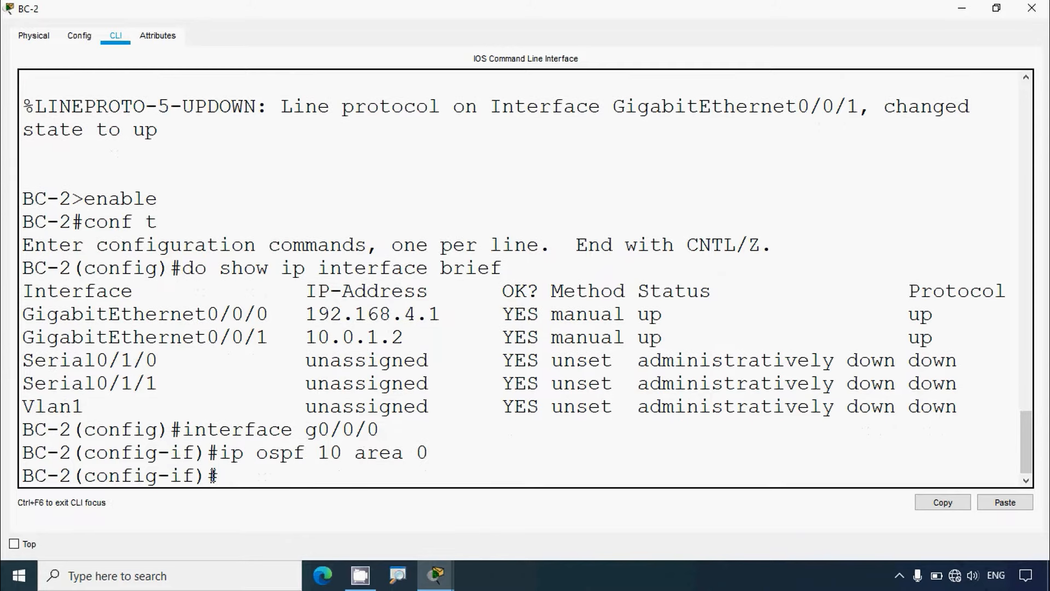
Step: Activate OSPF process 10 in area 0 on BC-2's GigabitEthernet0/0/1 interface
text(interface g)
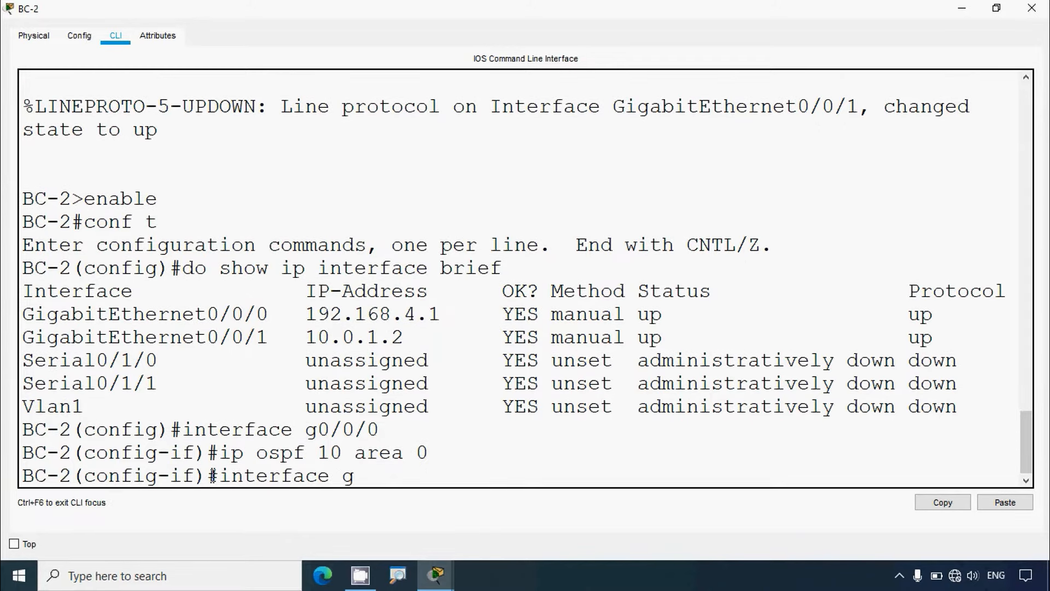
text(0/0/1)
key(Return)
text(ip )
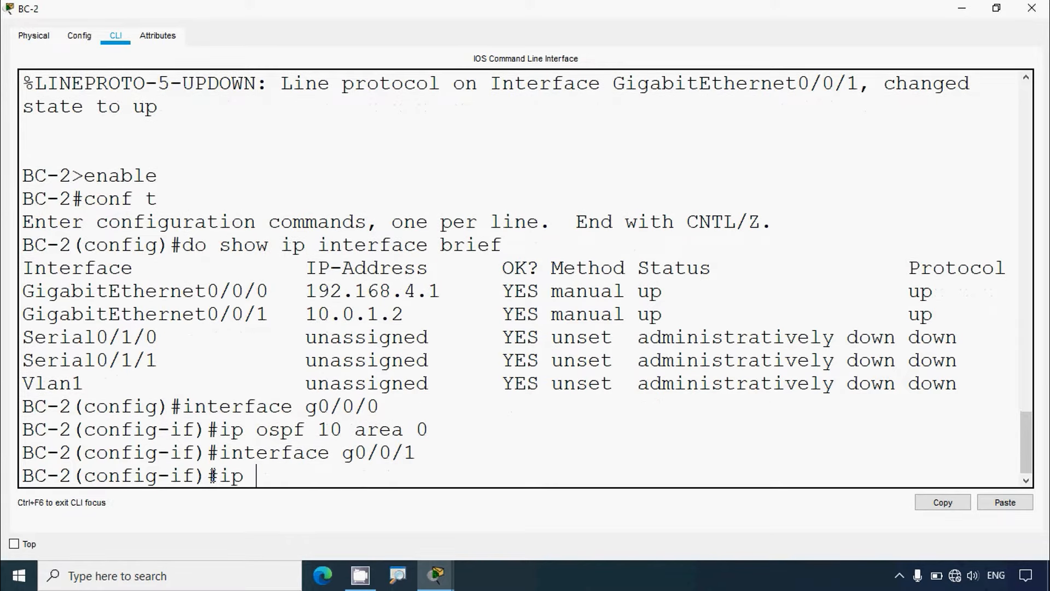
text(ospf 10 area 0)
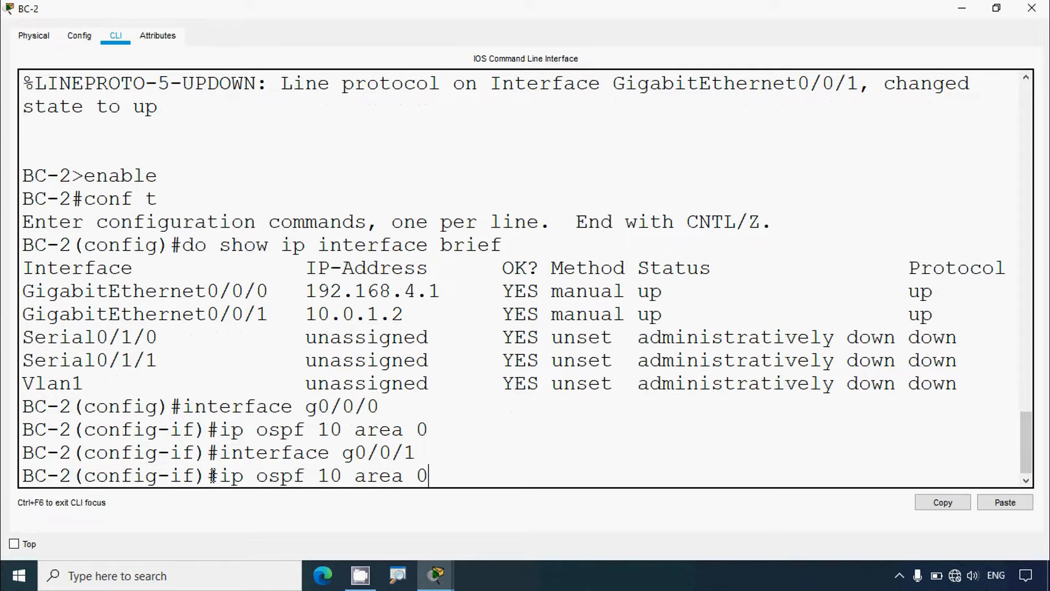
key(Return)
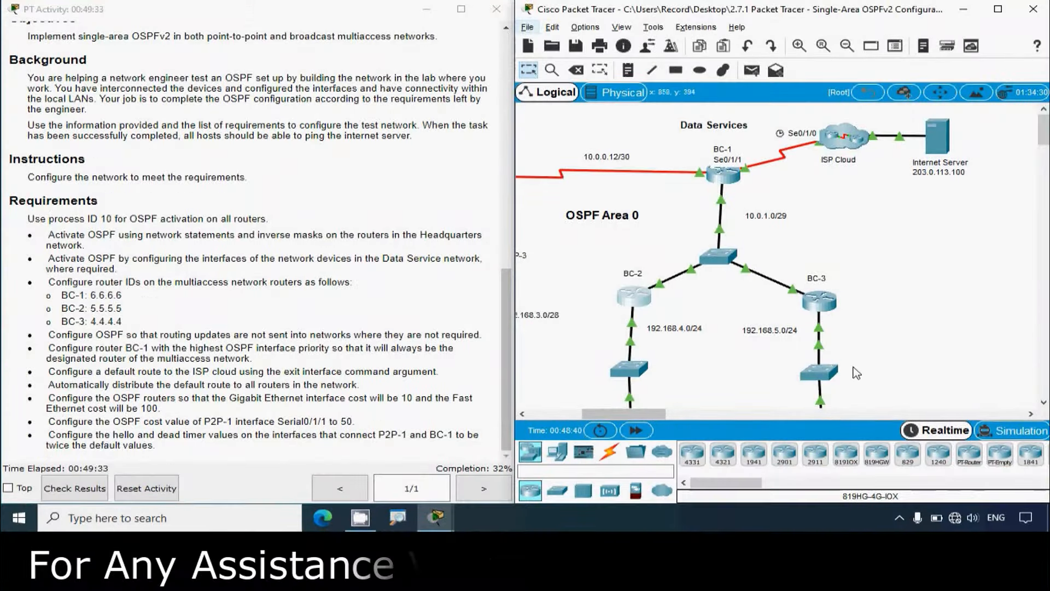
Step: Open router BC-3's command line in the Data Services network and enter global configuration mode
click(819, 300)
double_click(471, 64)
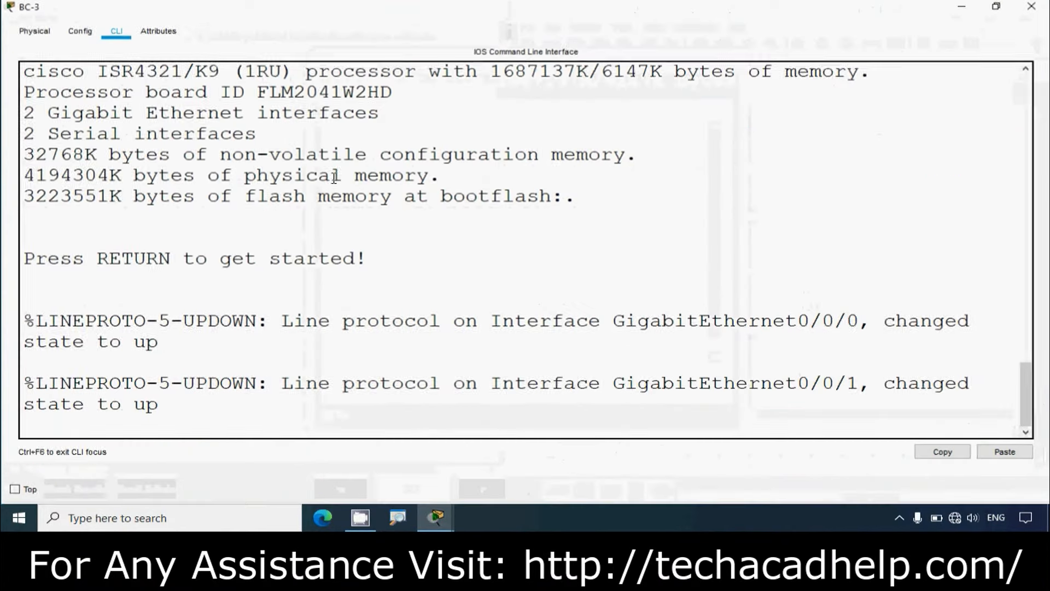
key(Return)
text(en)
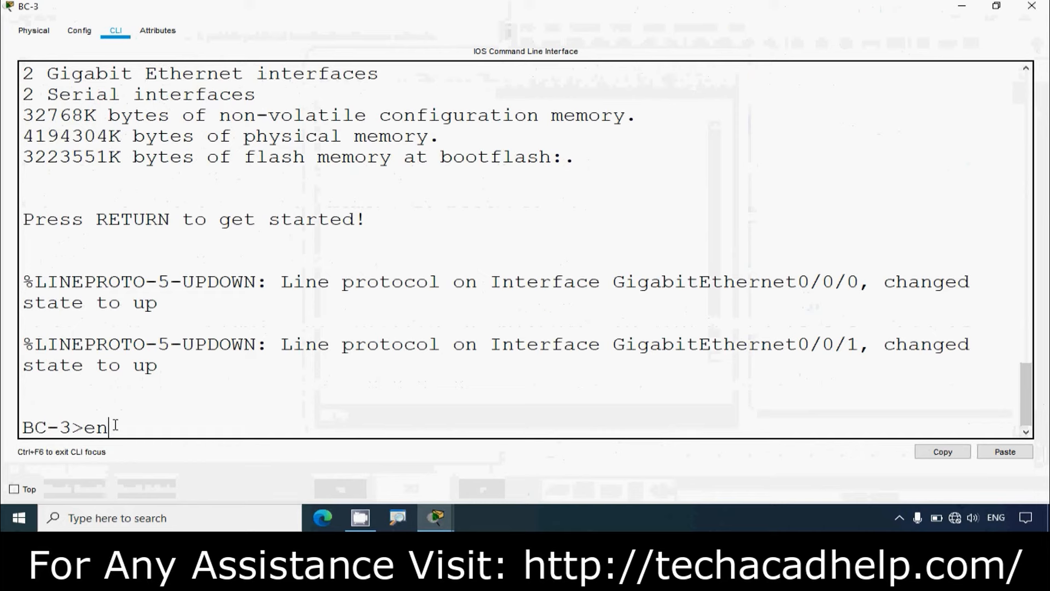
text(able)
key(Return)
text(conf t)
key(Return)
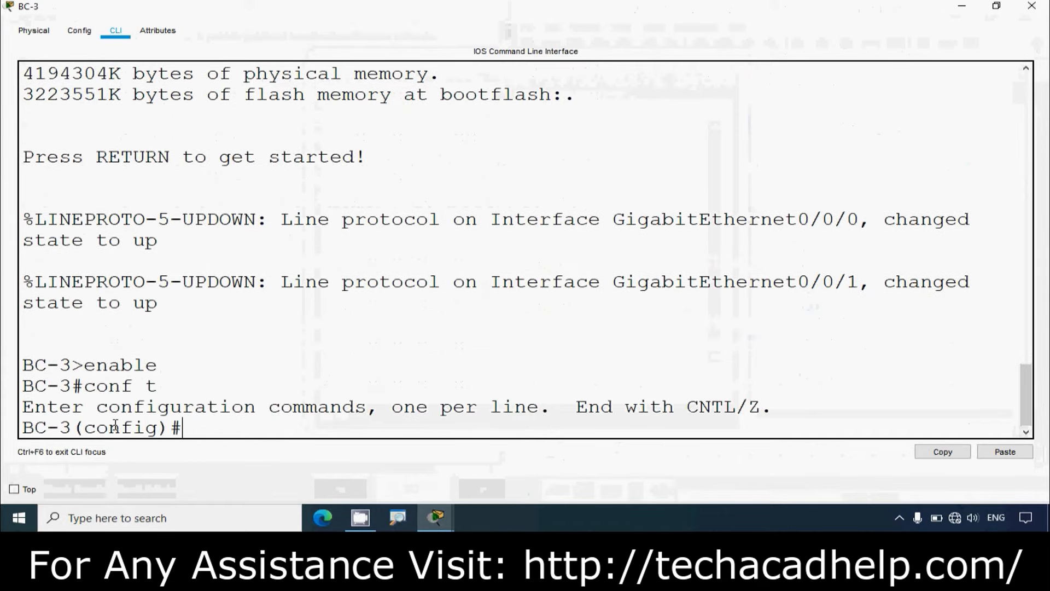
Step: List BC-3's interfaces with the show ip interface brief command and examine the GigabitEthernet0/0/0 and GigabitEthernet0/0/1 entries
text(do show ip ro)
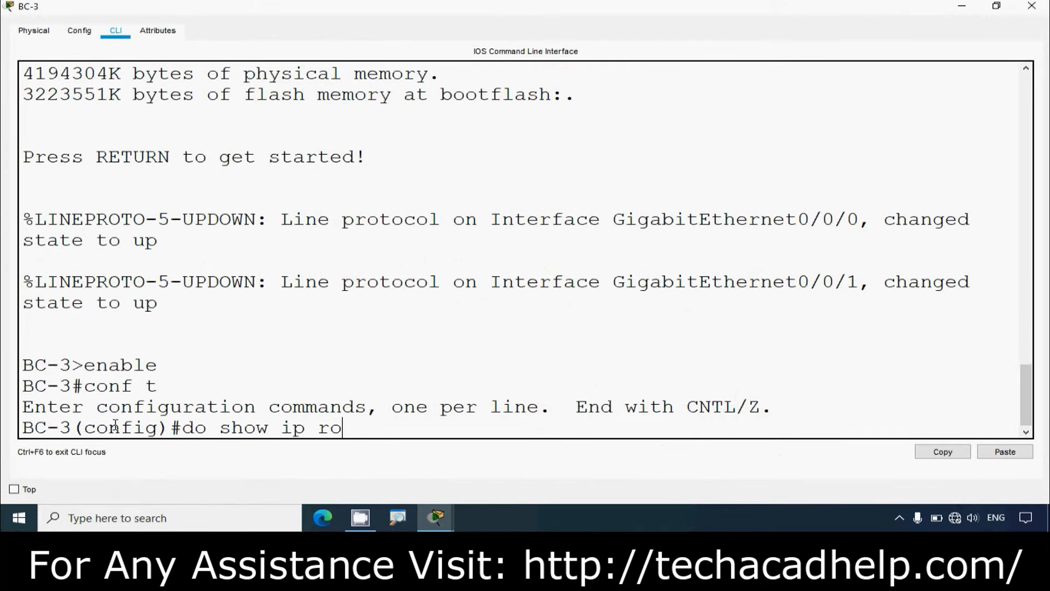
key(BackSpace)
key(BackSpace)
key(BackSpace)
text(interface)
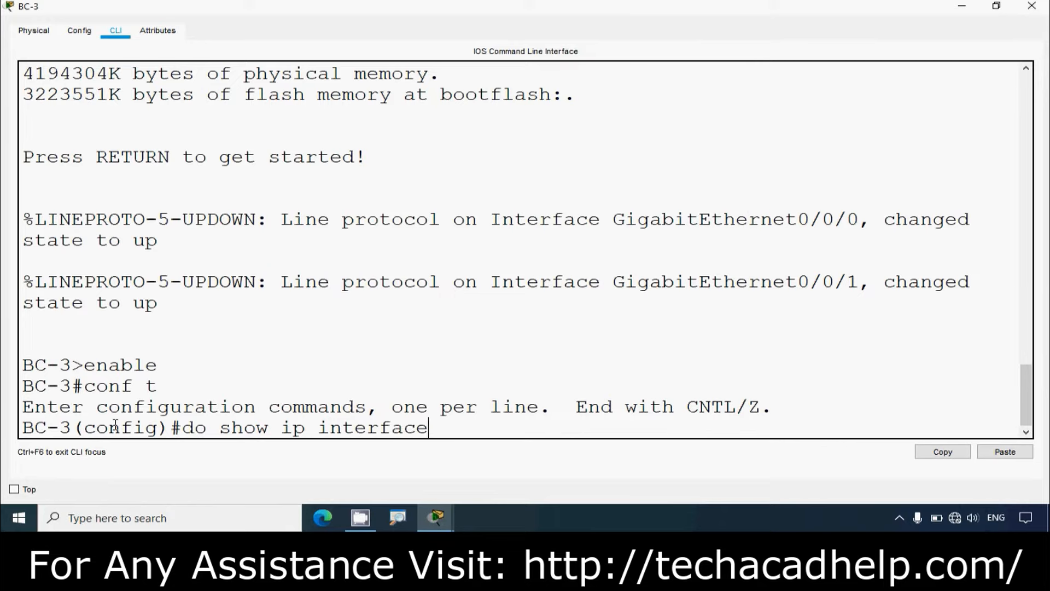
text( breief)
key(Return)
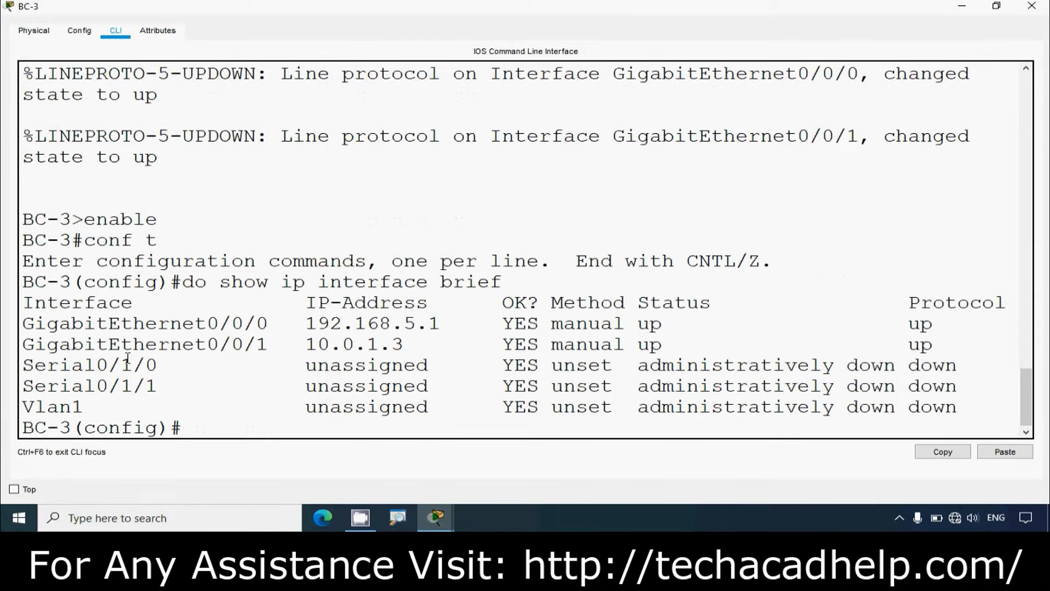
double_click(27, 325)
drag(40, 349, 275, 346)
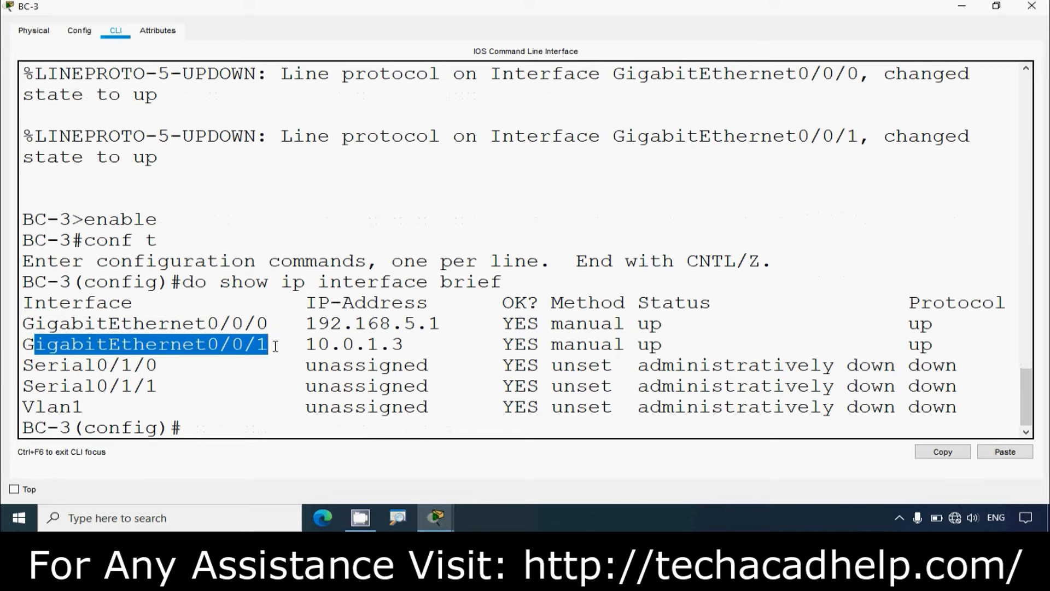
Step: Activate OSPF process 10 in area 0 on BC-3's GigabitEthernet0/0/0 interface
click(232, 422)
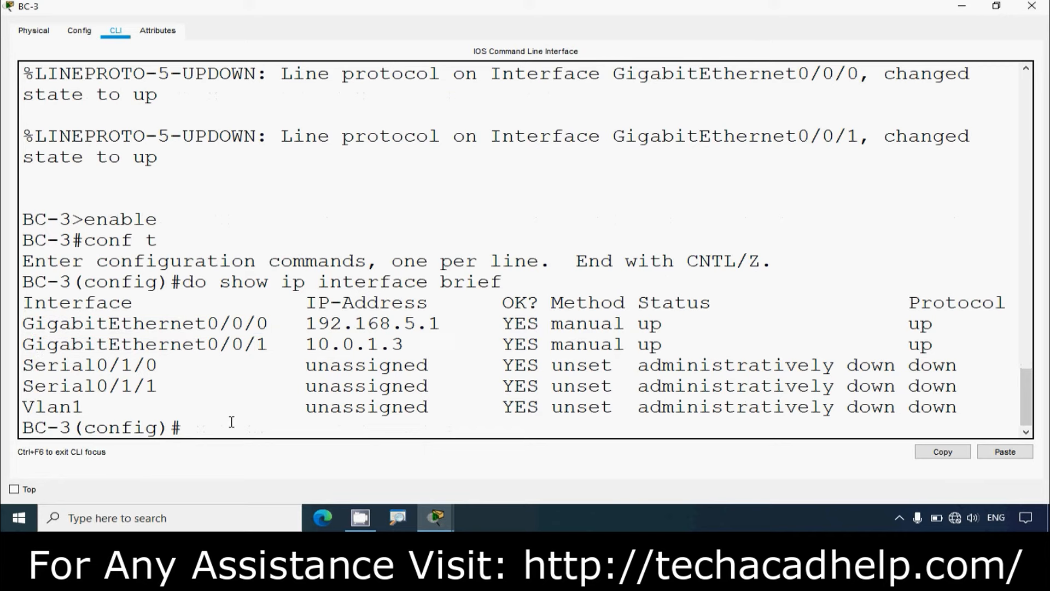
text(interface )
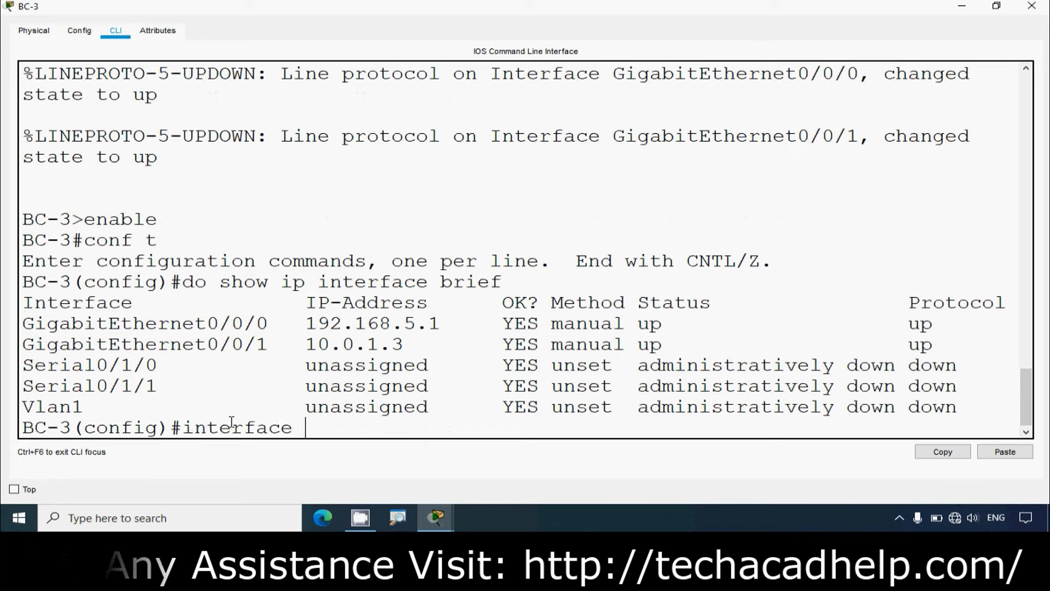
text(g0/0/0)
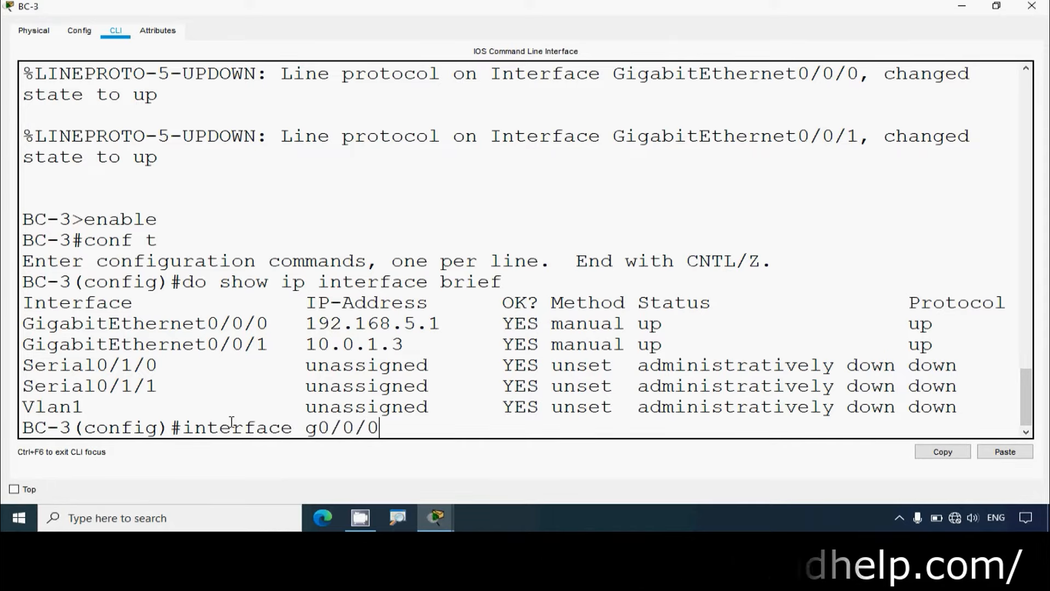
key(Return)
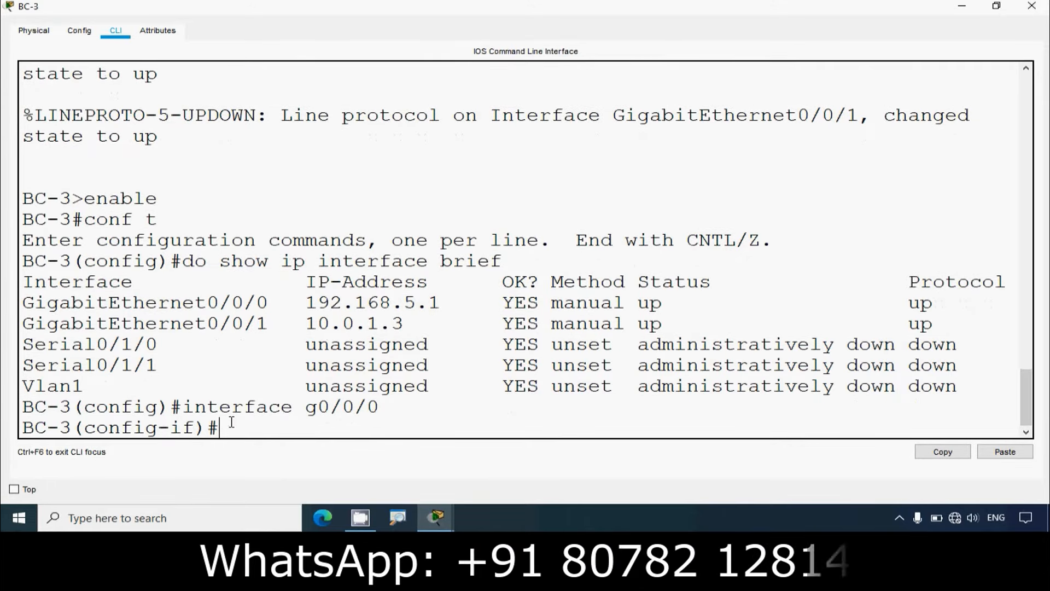
text(ip ospf)
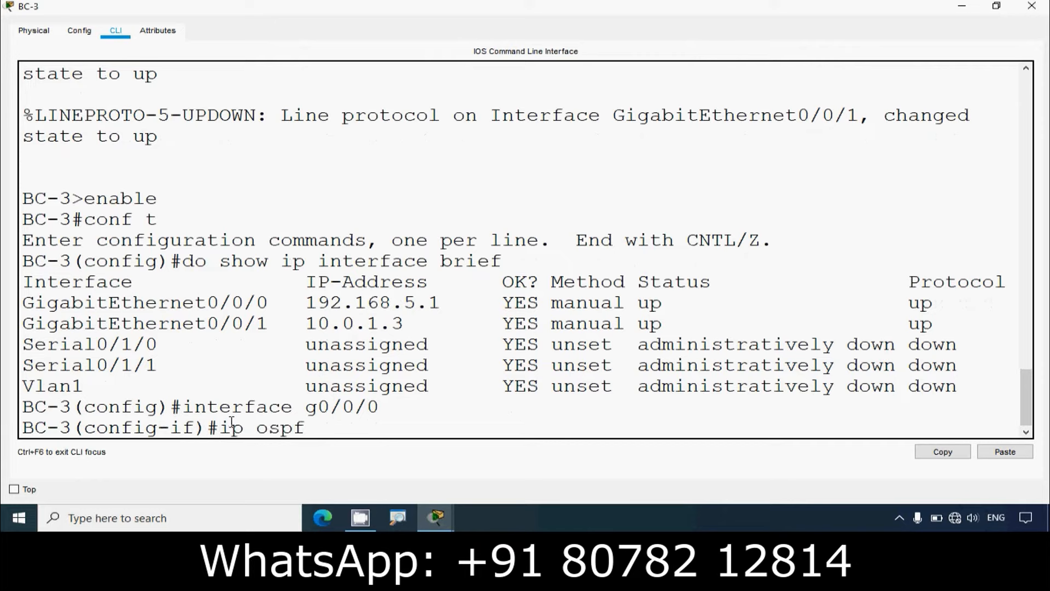
text( 10a)
text( are a)
text(a)
key(Return)
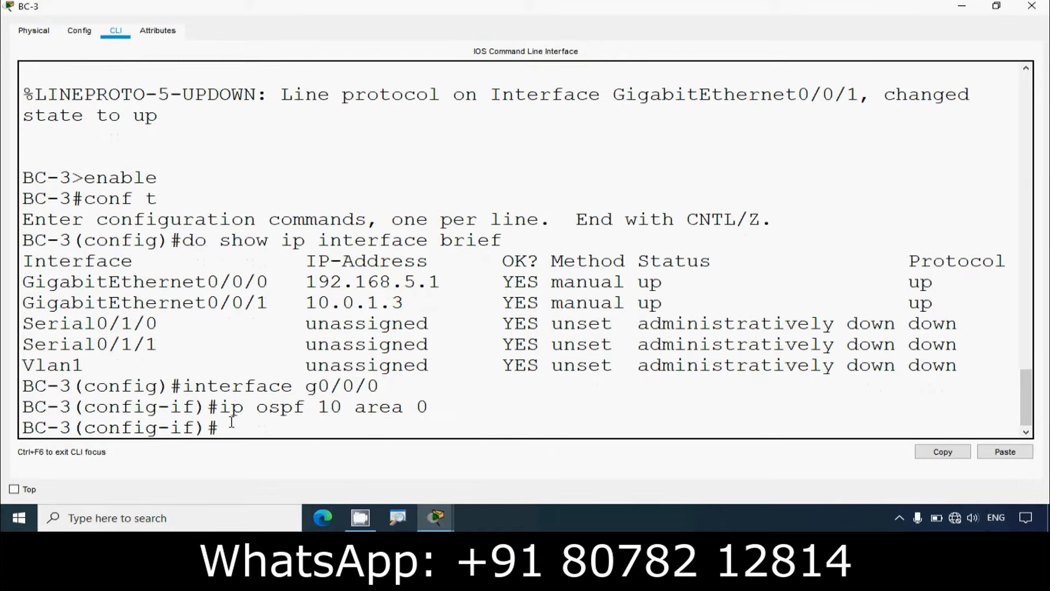
Step: Activate OSPF process 10 in area 0 on BC-3's GigabitEthernet0/0/1 interface and close the router's window
text(interface g0/0/)
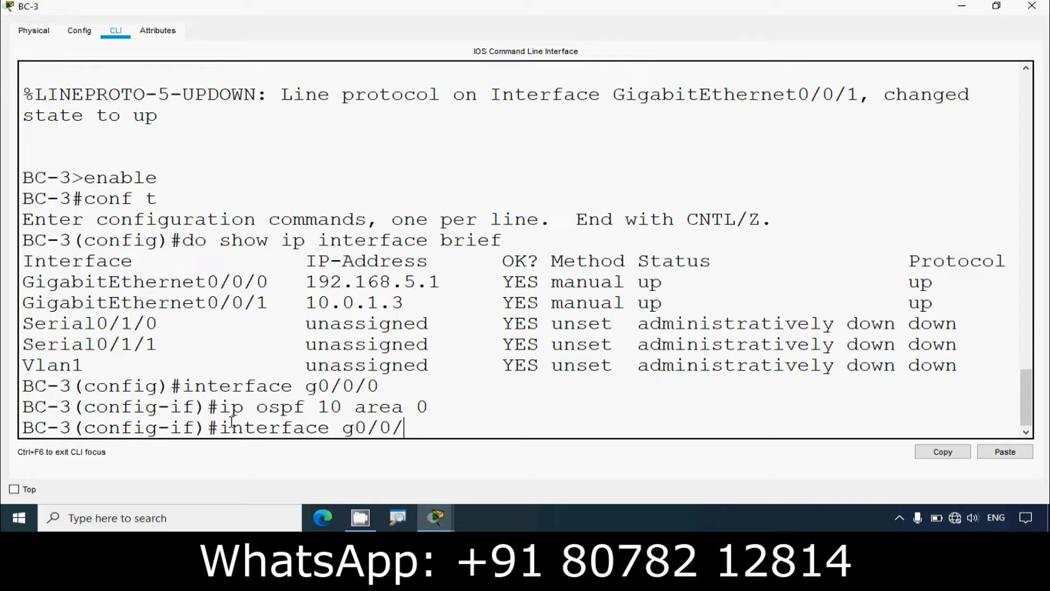
text(1)
key(Return)
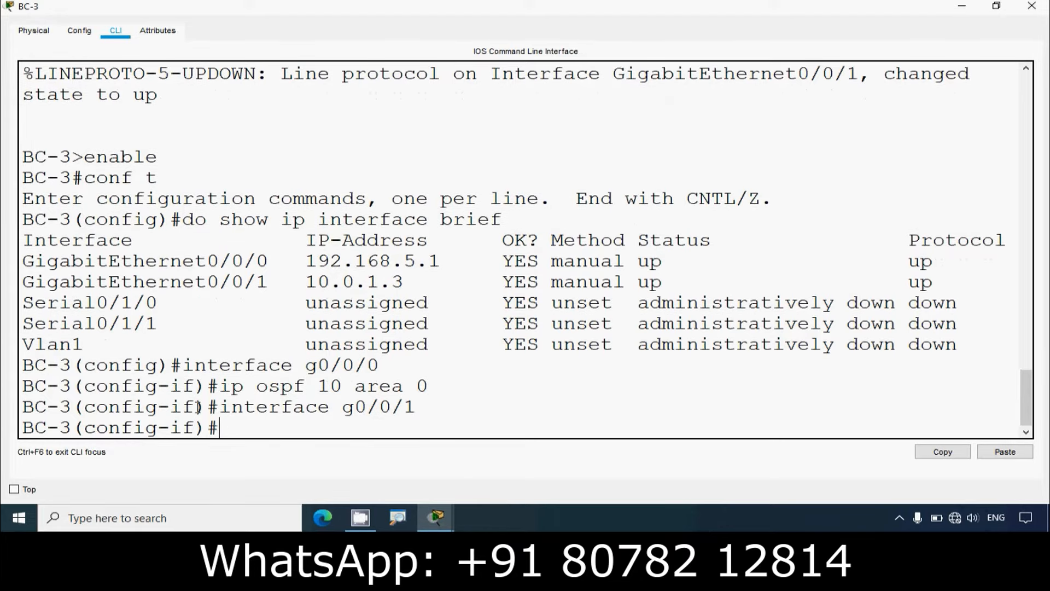
drag(25, 286, 429, 303)
click(432, 284)
text(ip ospf 10 area 0)
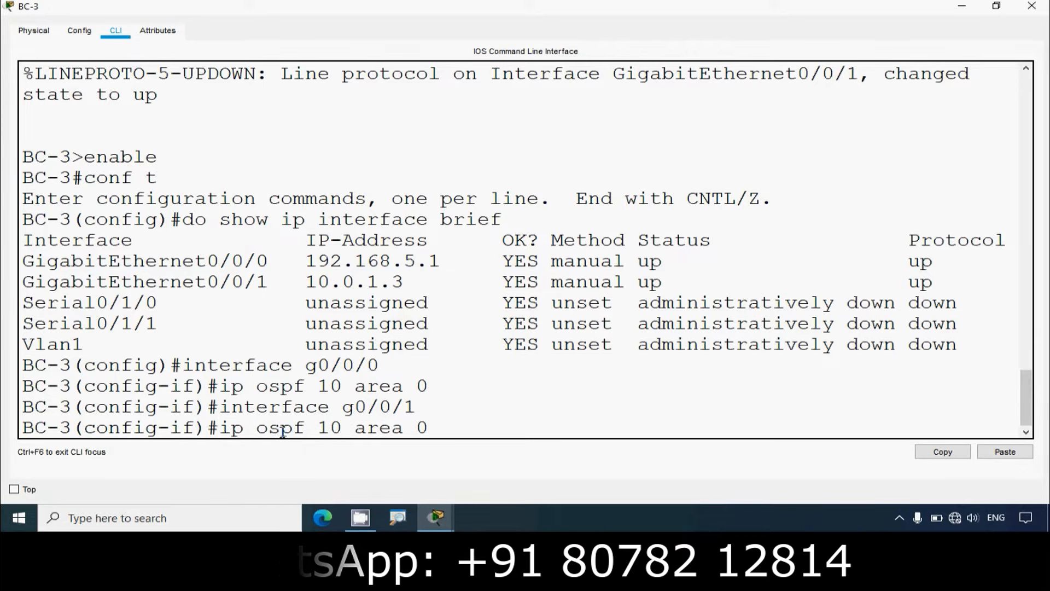
key(Return)
click(1032, 6)
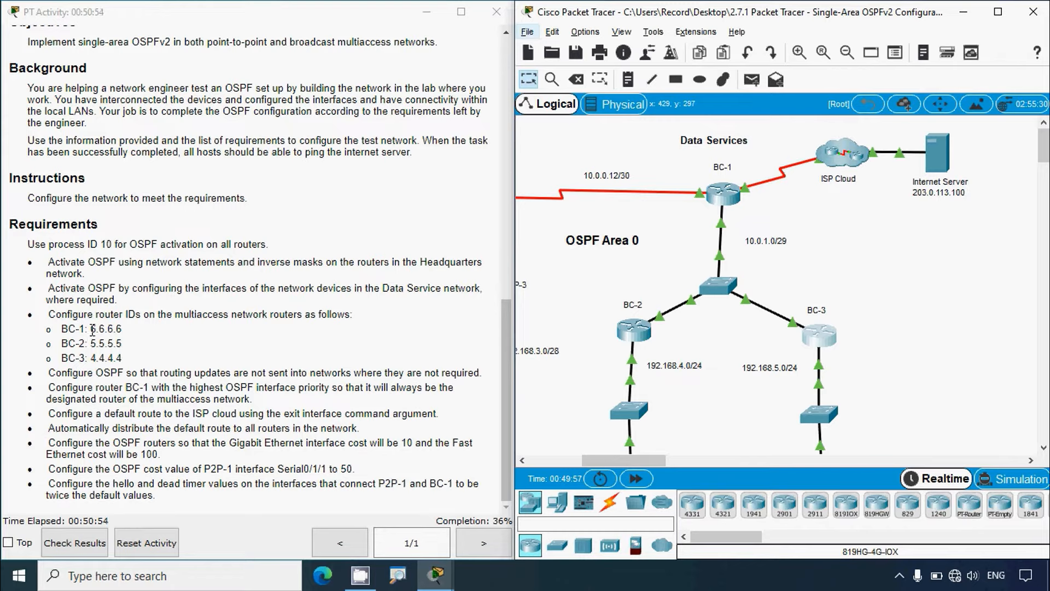
Step: Check BC-1's required router ID in the instructions, open BC-1's command line and return to global configuration mode
drag(90, 328, 163, 335)
click(157, 333)
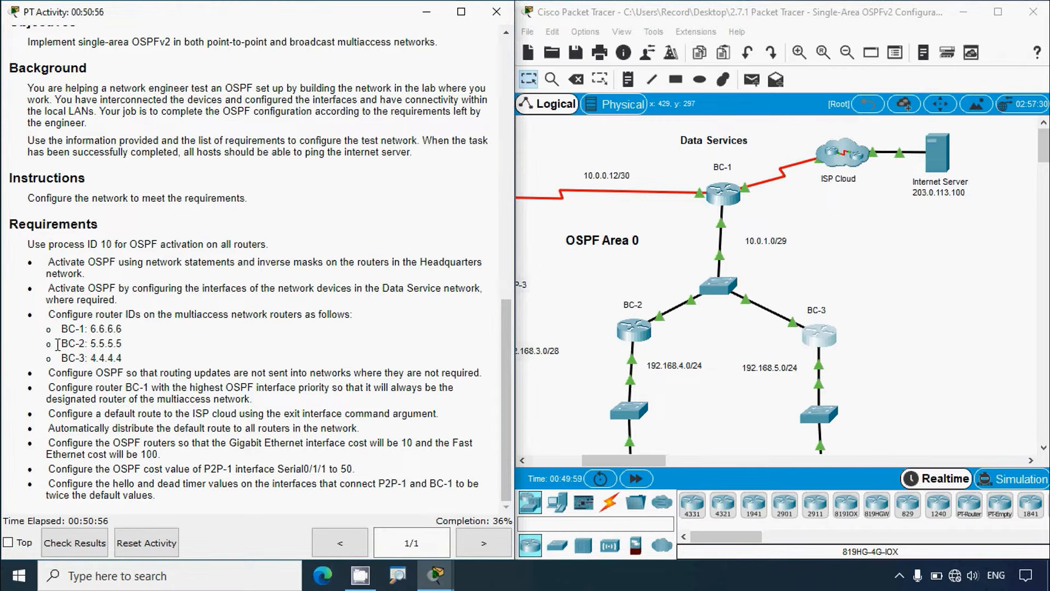
click(719, 200)
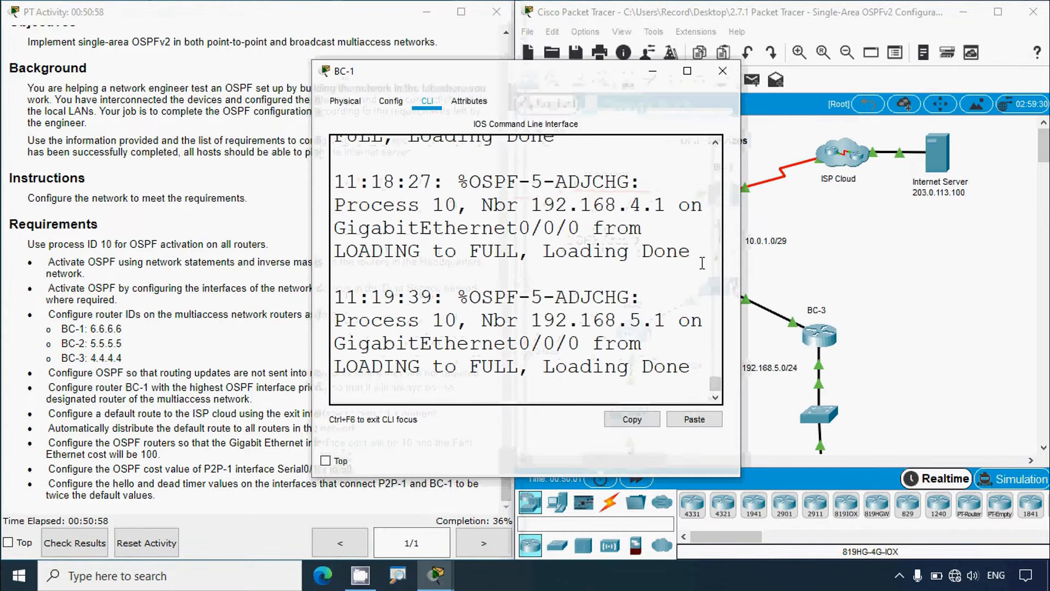
drag(566, 73, 696, 34)
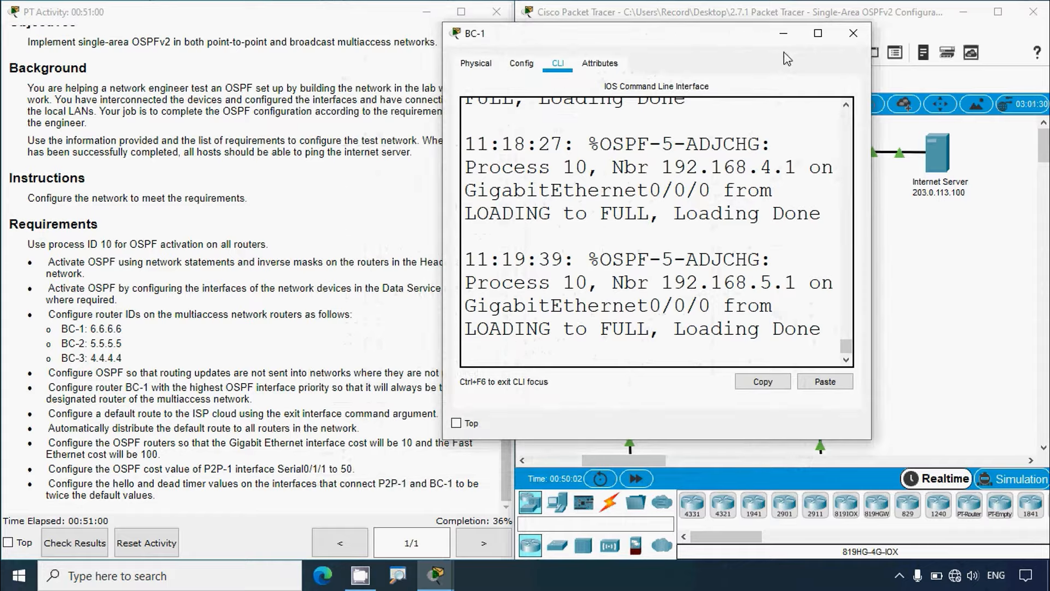
click(817, 42)
click(998, 11)
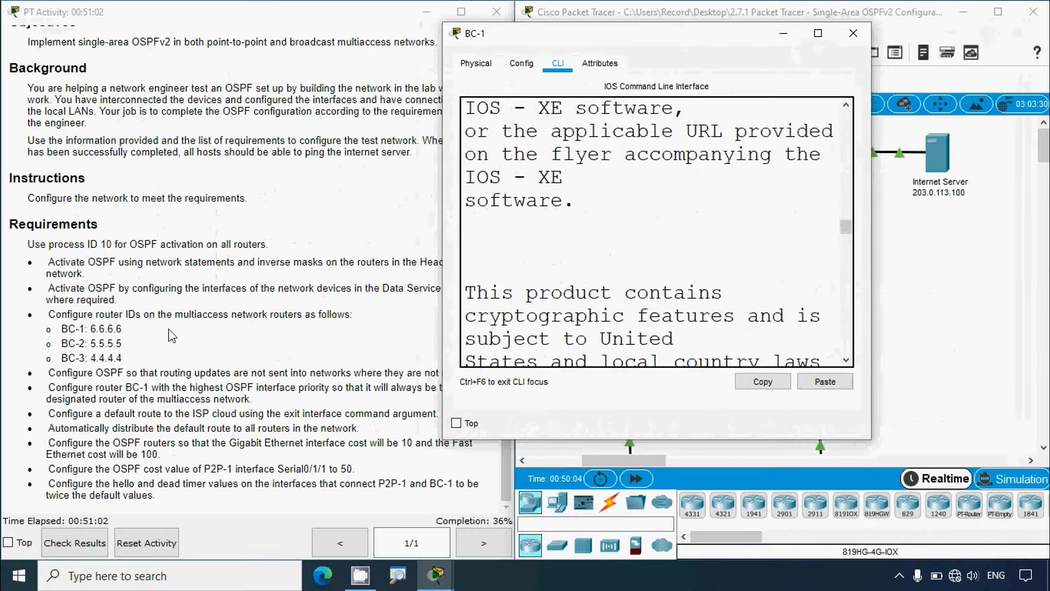
click(817, 33)
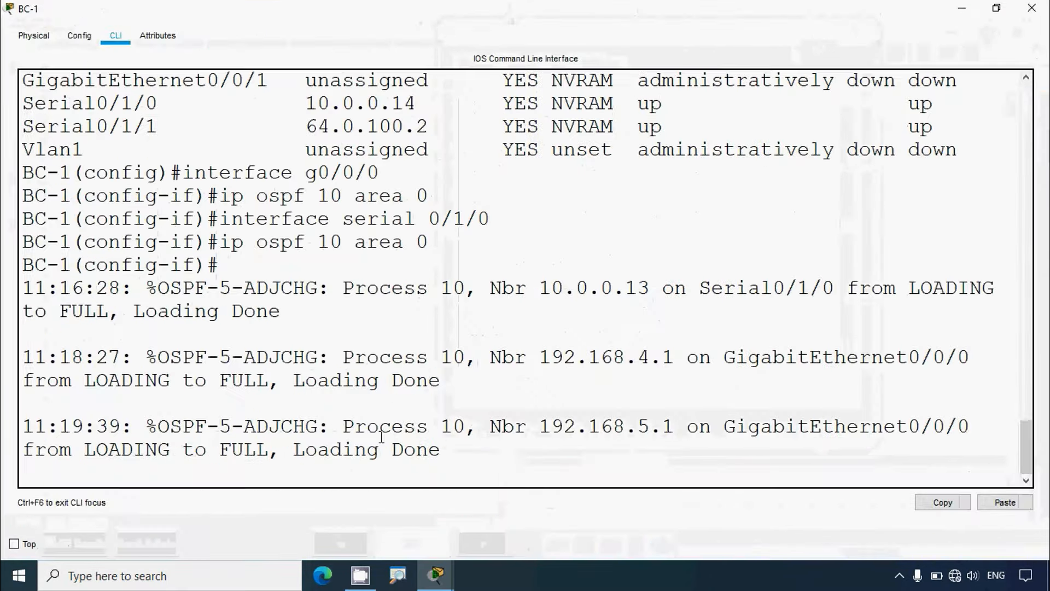
key(Return)
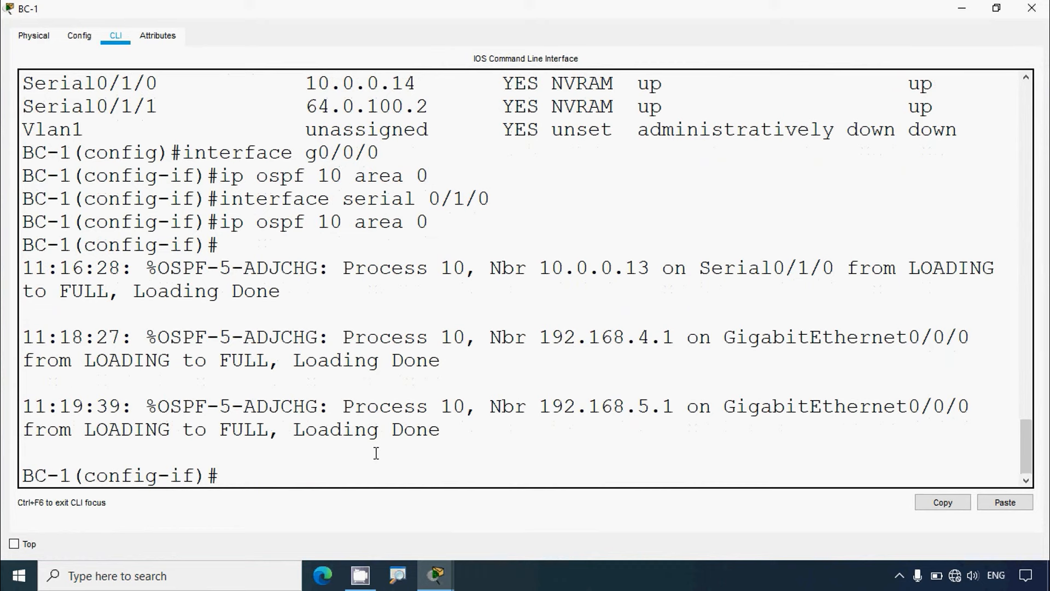
text(exit)
key(Return)
key(Return)
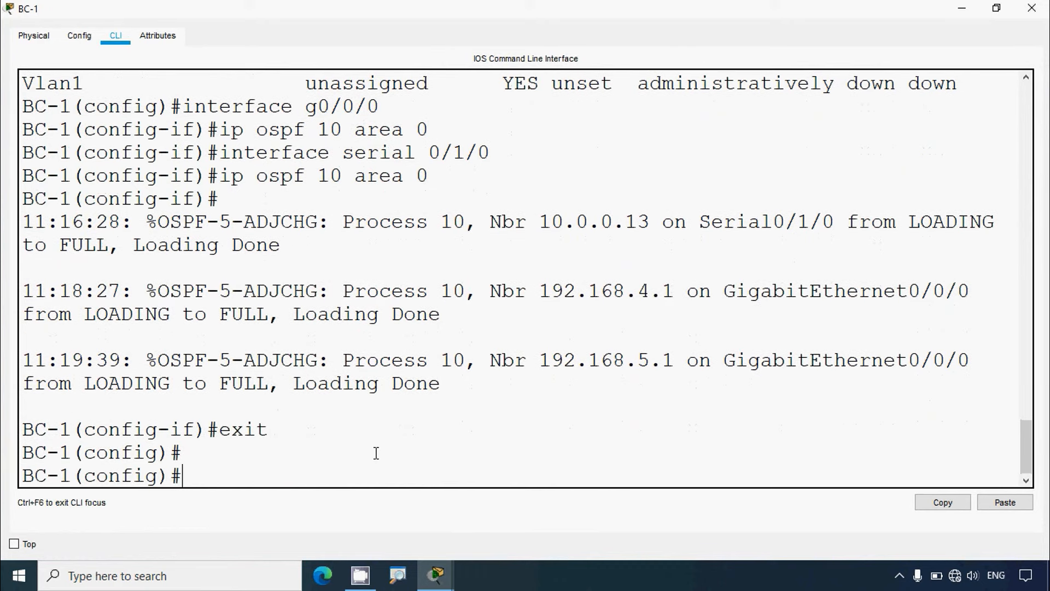
text(i)
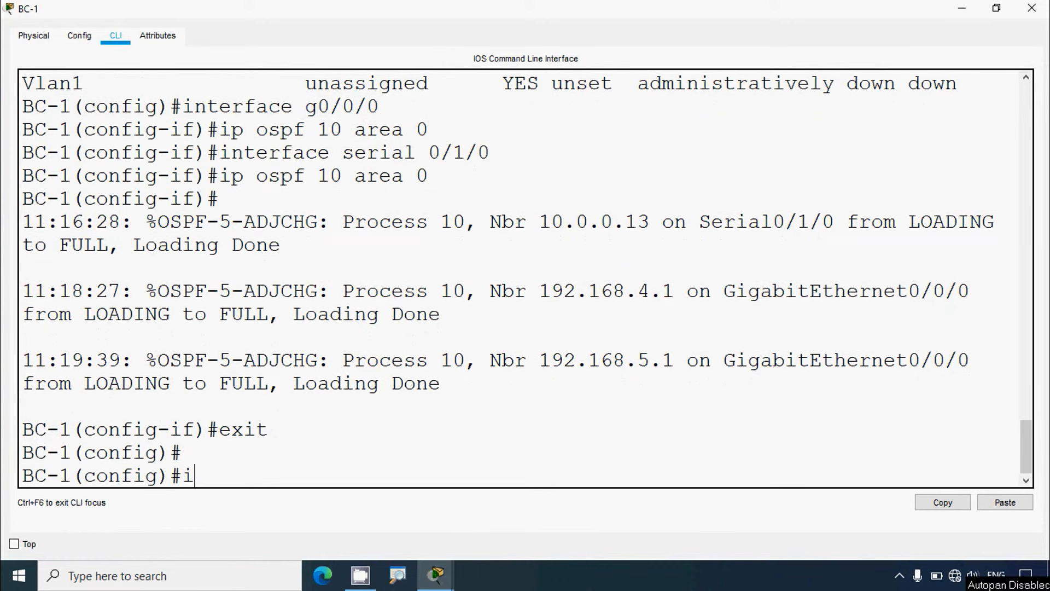
text(p rout)
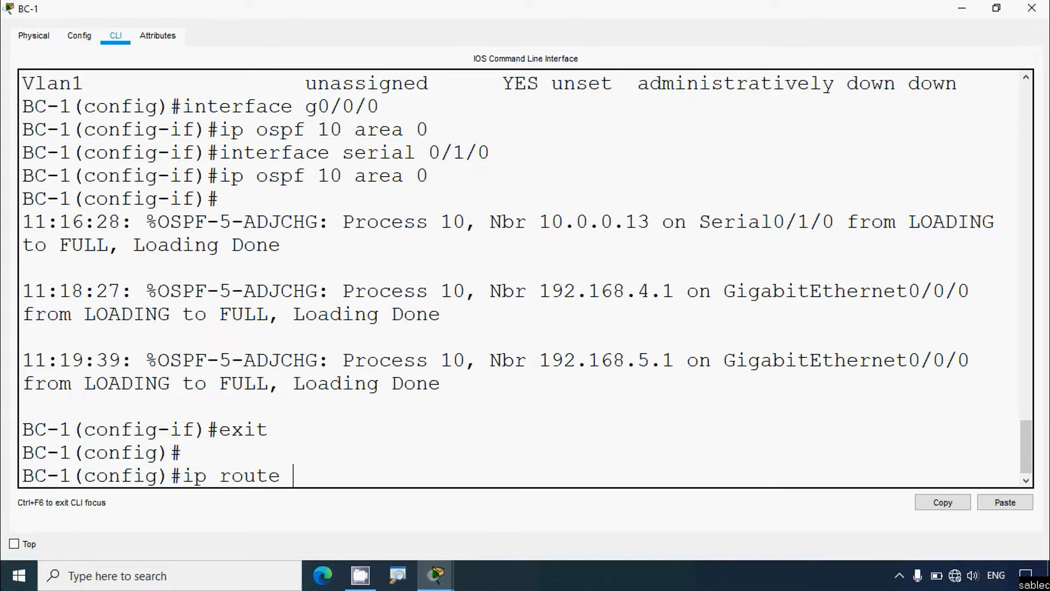
text(e)
key(BackSpace)
key(BackSpace)
key(BackSpace)
key(BackSpace)
key(BackSpace)
key(BackSpace)
key(BackSpace)
key(BackSpace)
Step: Set BC-1's router ID to 6.6.6.6 under OSPF process 10 and close the router's window
text(r)
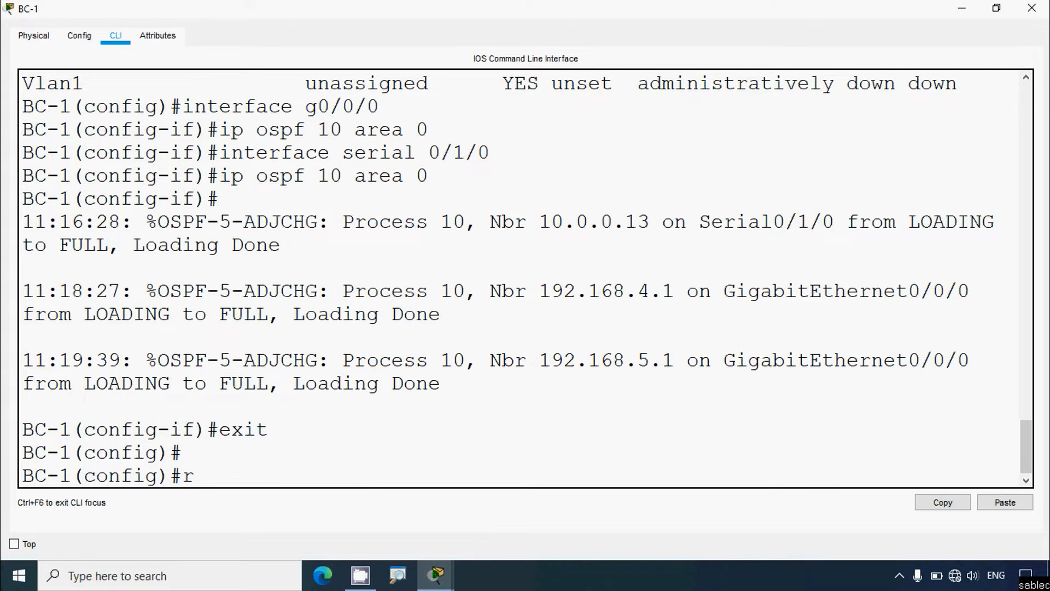
text(outer ospf 1)
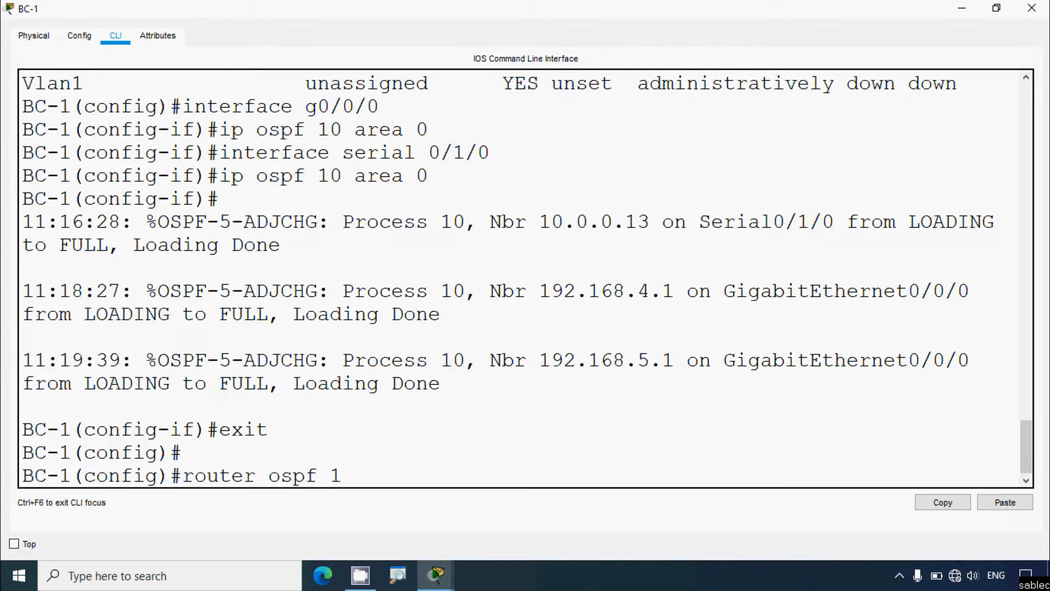
text(0)
key(Return)
text(router)#route)
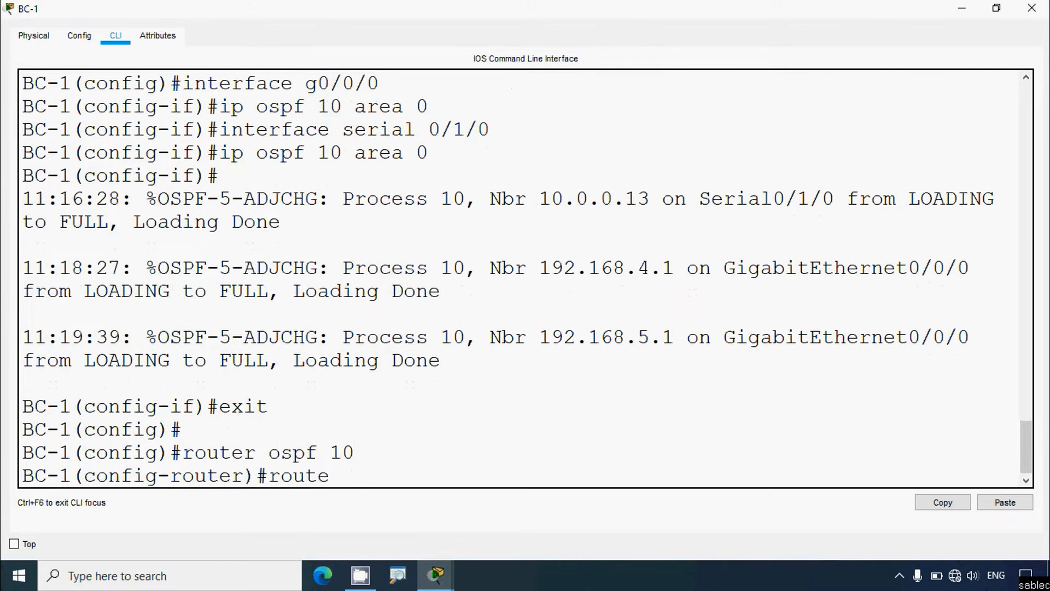
text(r-id 6.6.6.6)
key(Return)
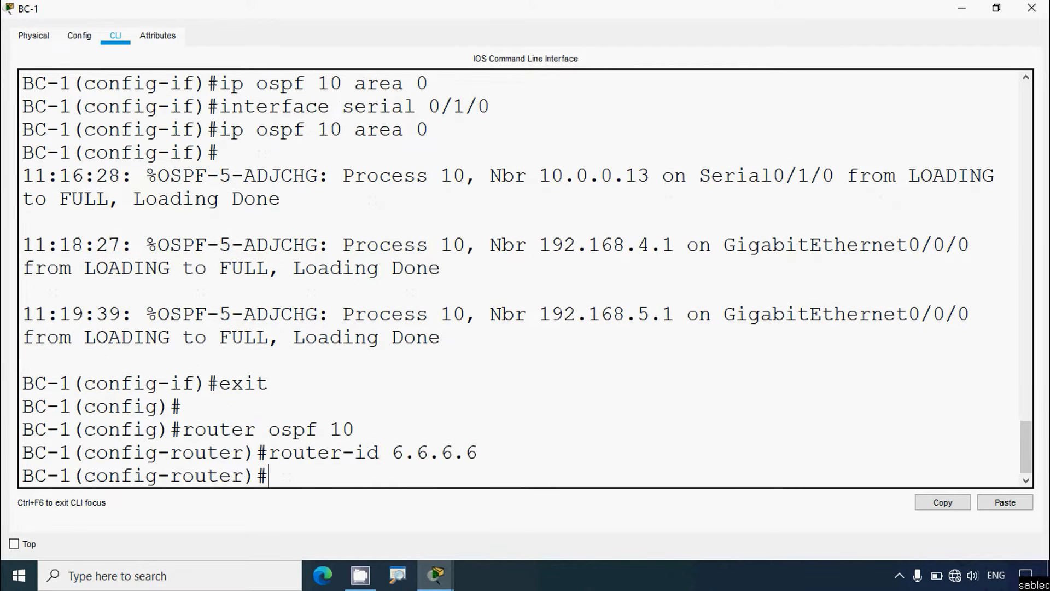
click(1031, 8)
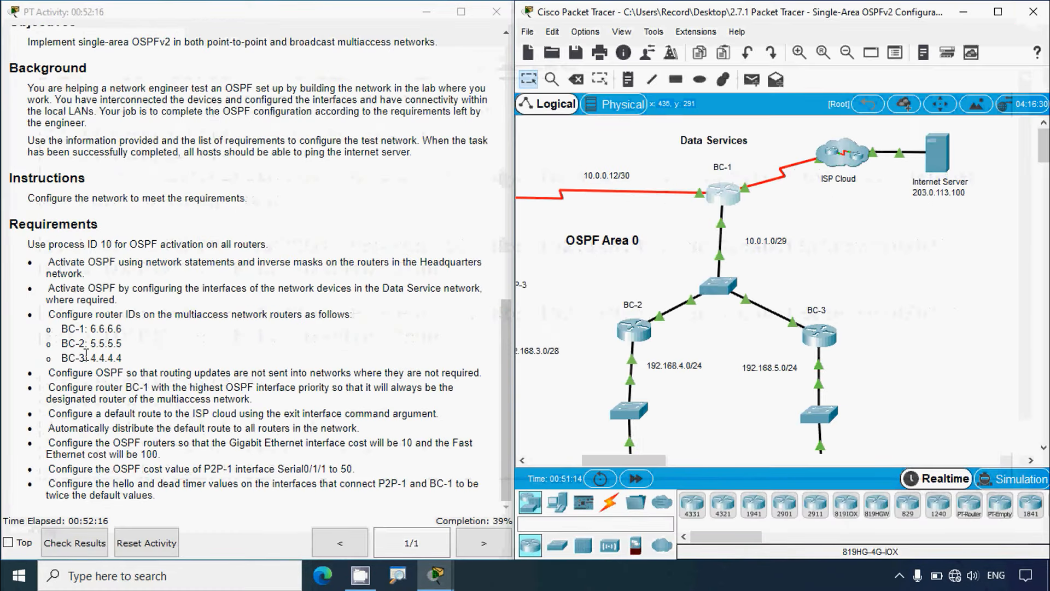
Step: Check BC-2's required router ID, open BC-2's command line and return to global configuration mode
double_click(106, 344)
click(633, 330)
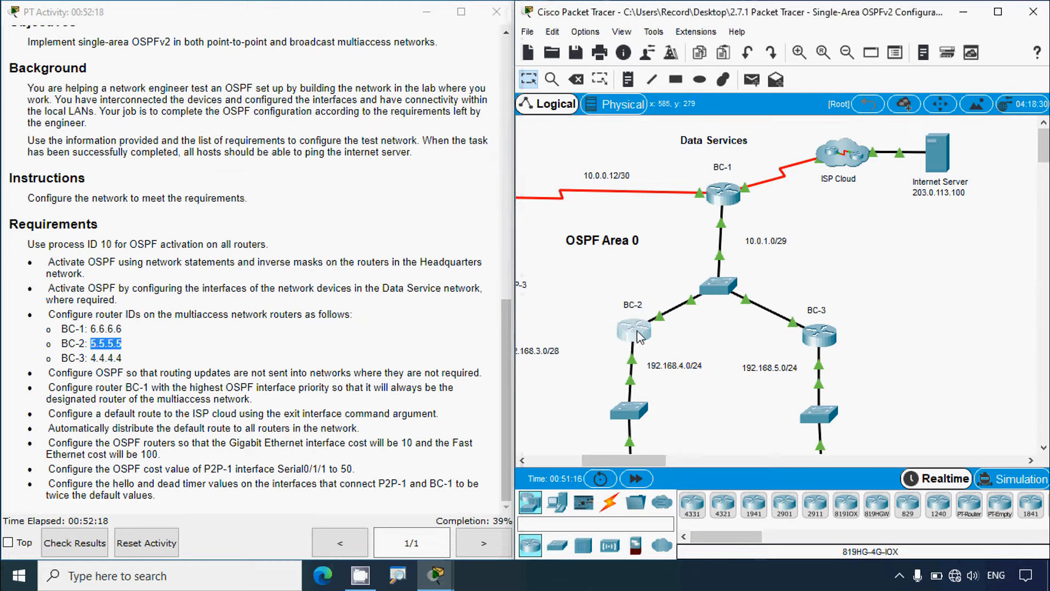
click(687, 71)
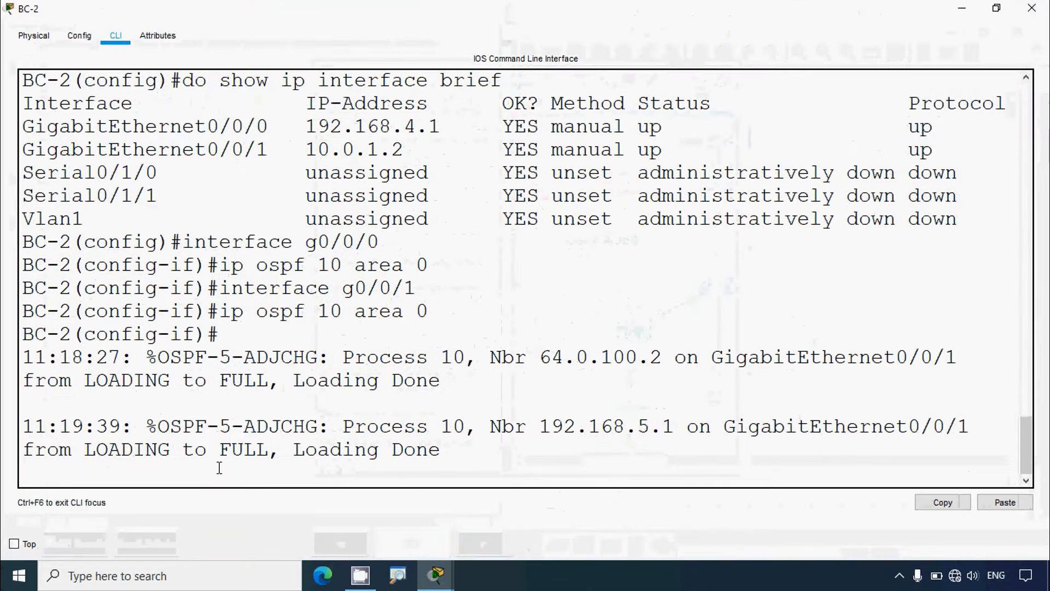
key(Return)
text(exit)
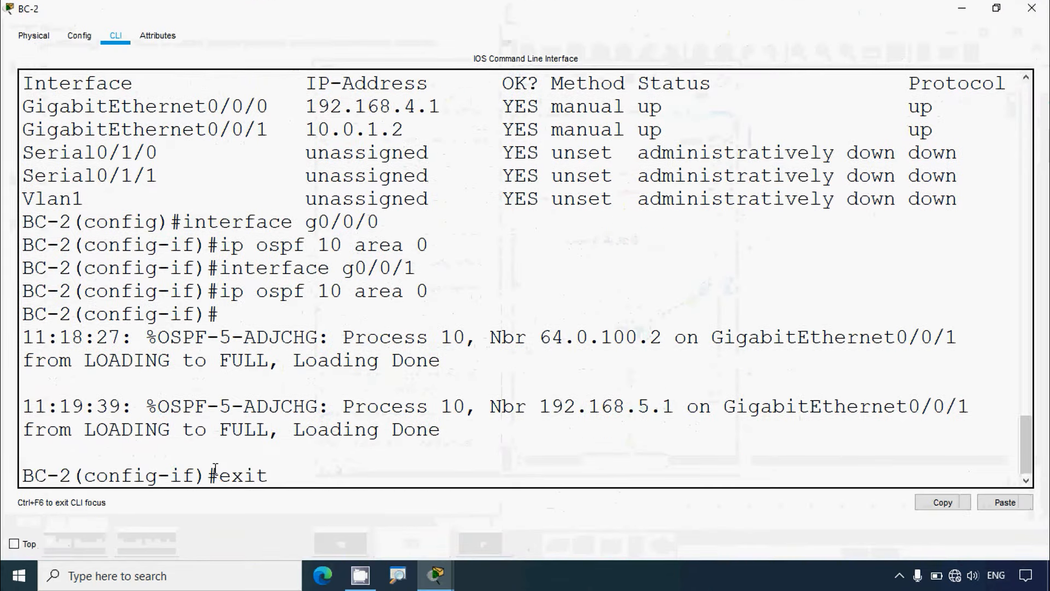
key(Return)
Step: Set BC-2's router ID to 5.5.5.5 under OSPF process 10 and close the router's window
text(router ospf )
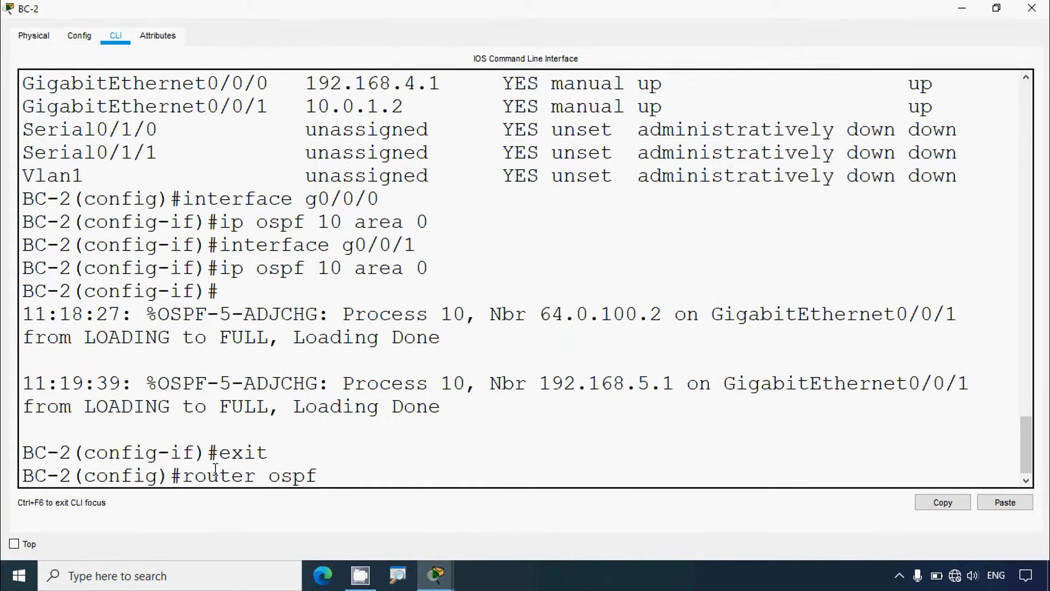
text(10)
key(Return)
text(router)#route)
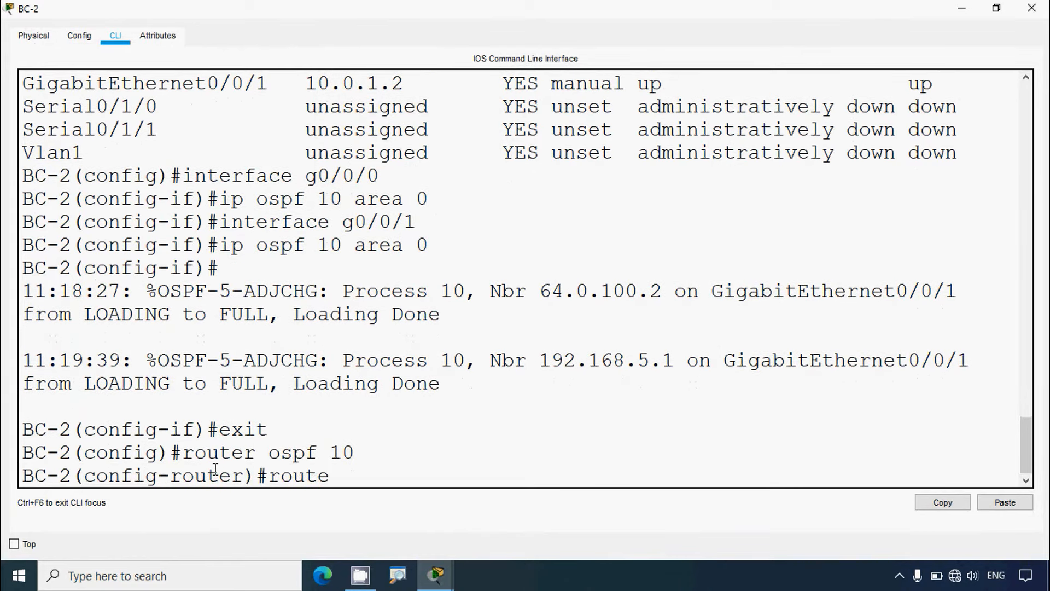
text(r-id 5.5.5.5)
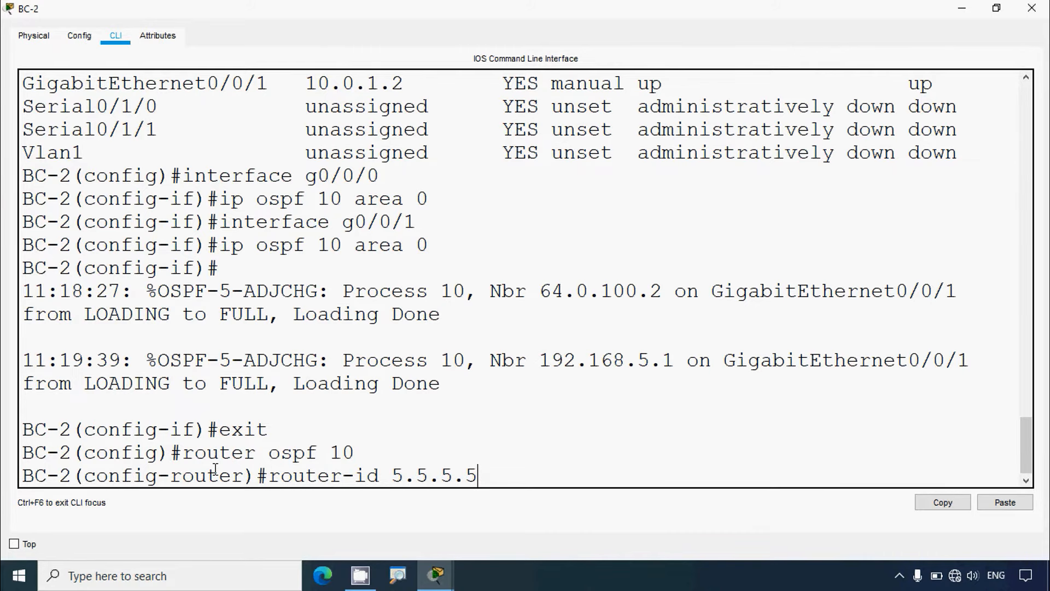
key(Return)
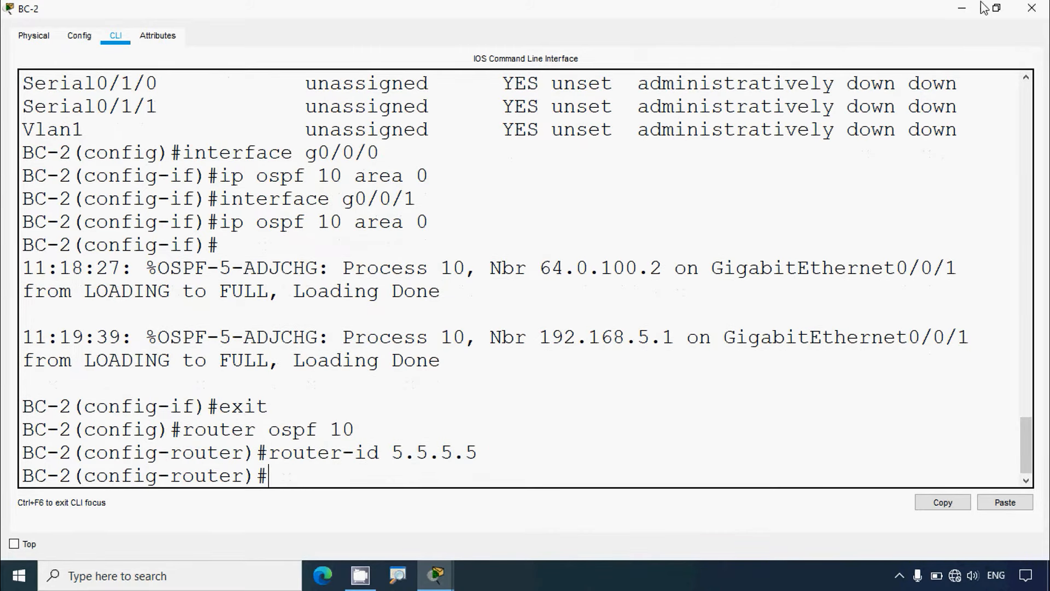
click(1032, 8)
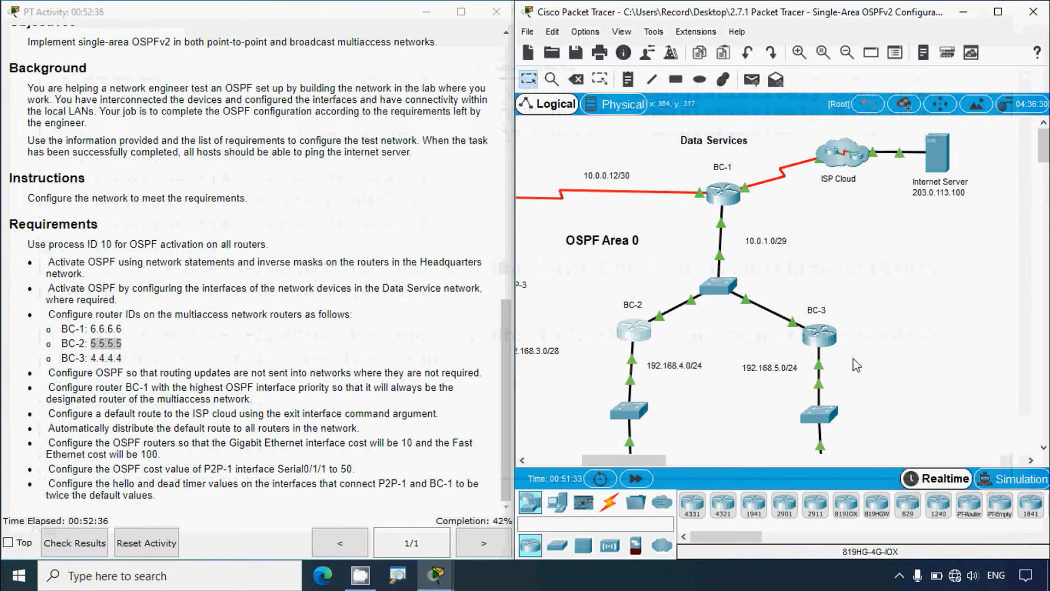
Step: Check BC-3's required router ID in the instructions, open BC-3's command line and return to global configuration mode
drag(91, 358, 122, 359)
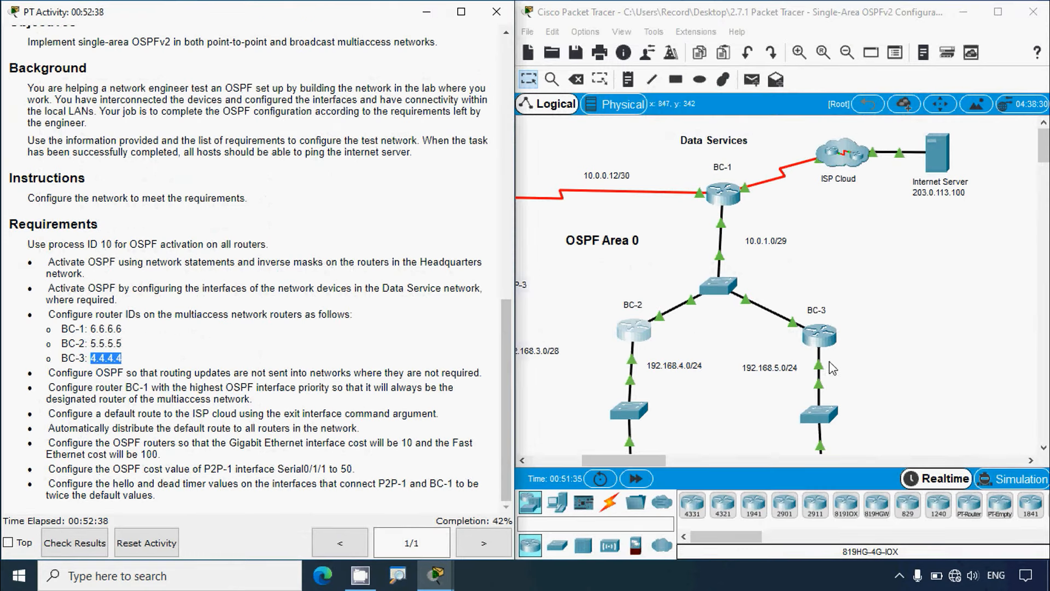
click(819, 334)
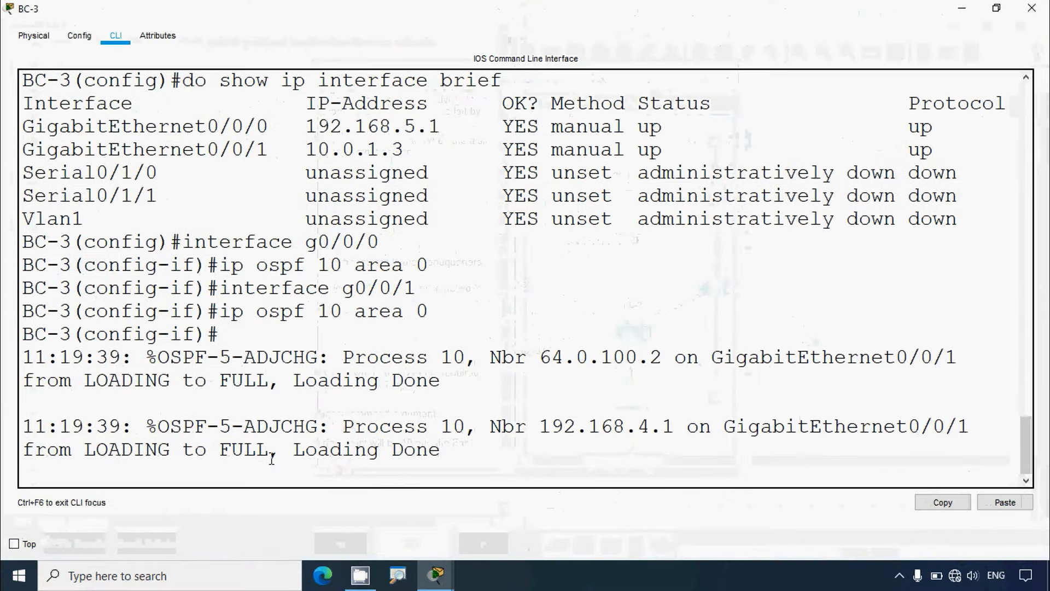
key(Return)
text(exit)
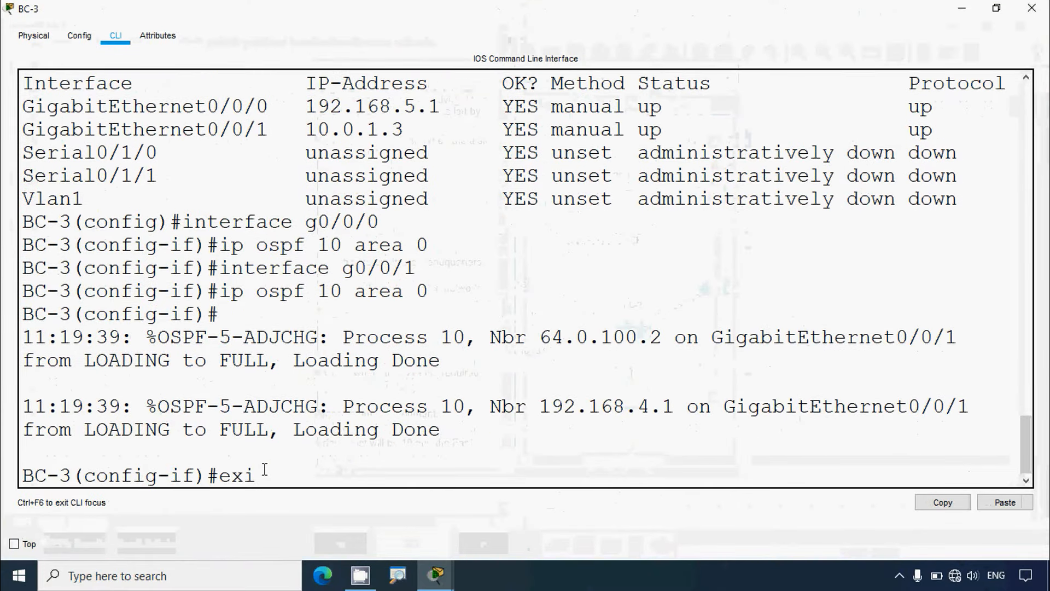
key(Return)
Step: Set BC-3's router ID to 4.4.4.4 under OSPF process 10 and close the router's window
text(router )
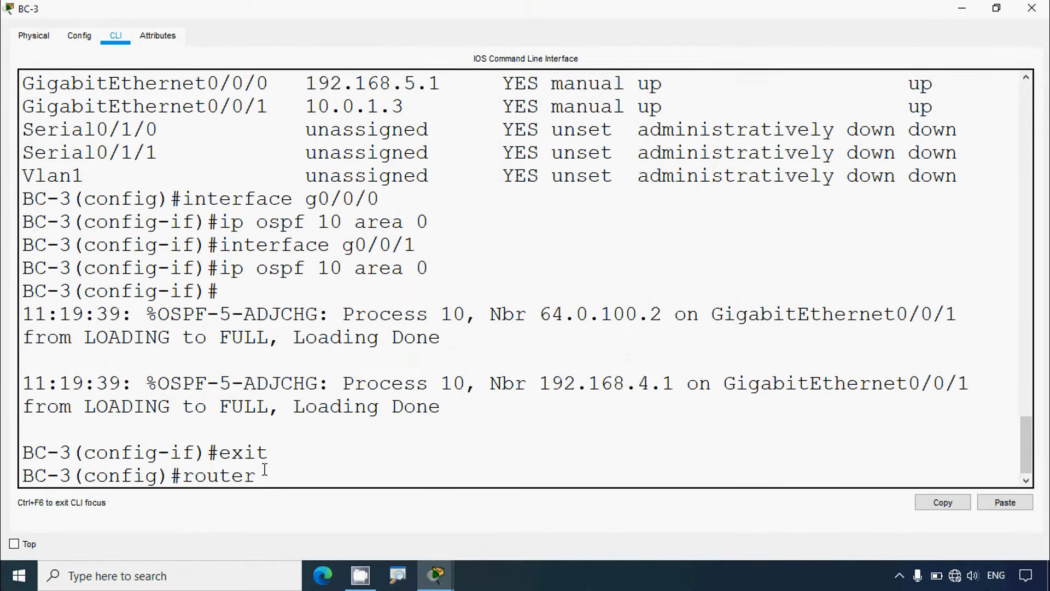
text(ospf 10)
key(Return)
text(router)#router-)
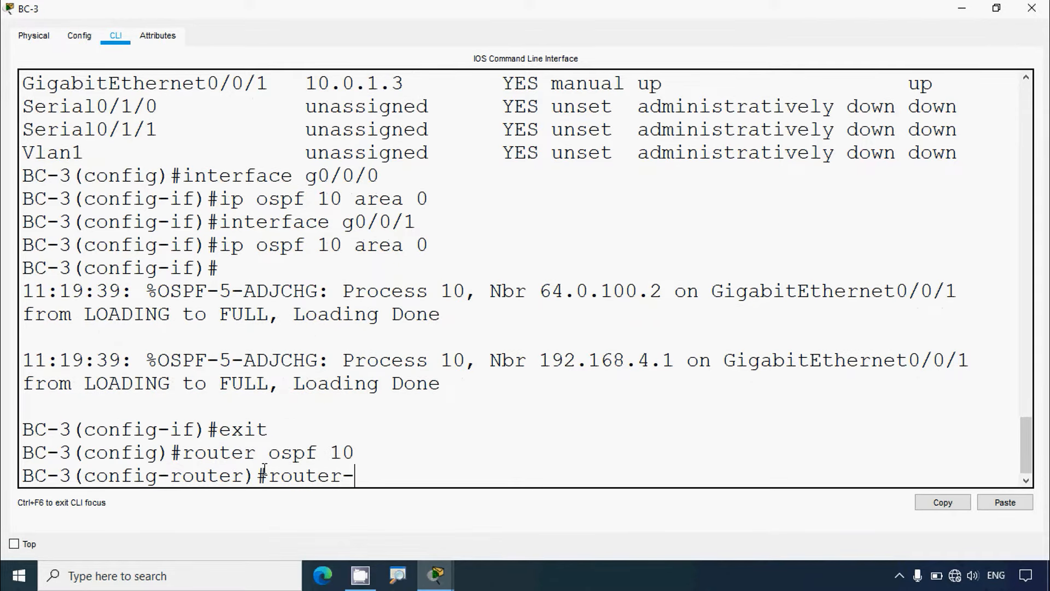
text(id 4.4.4.4)
key(Return)
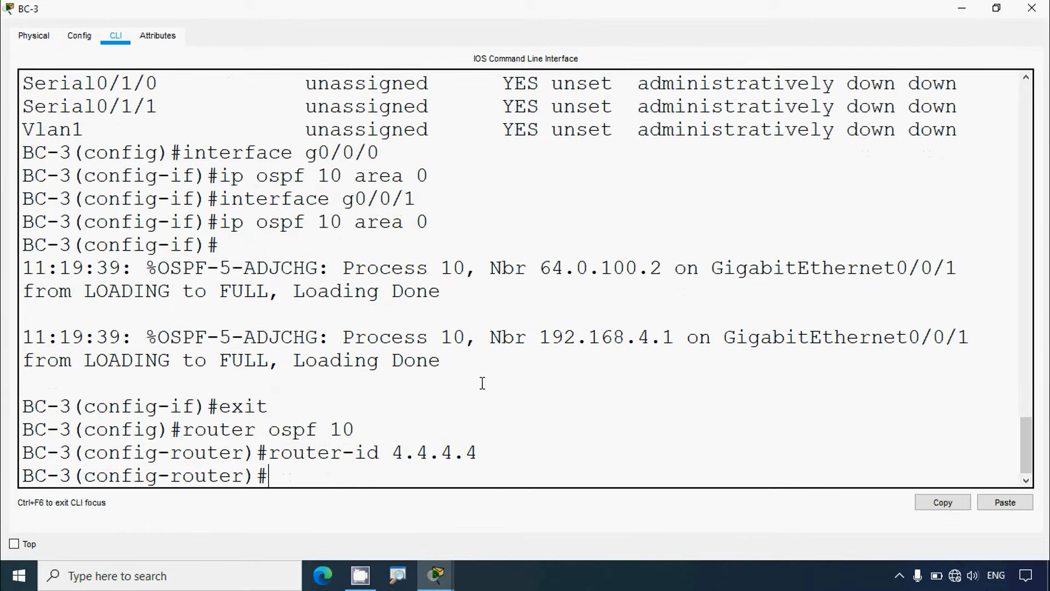
click(1031, 8)
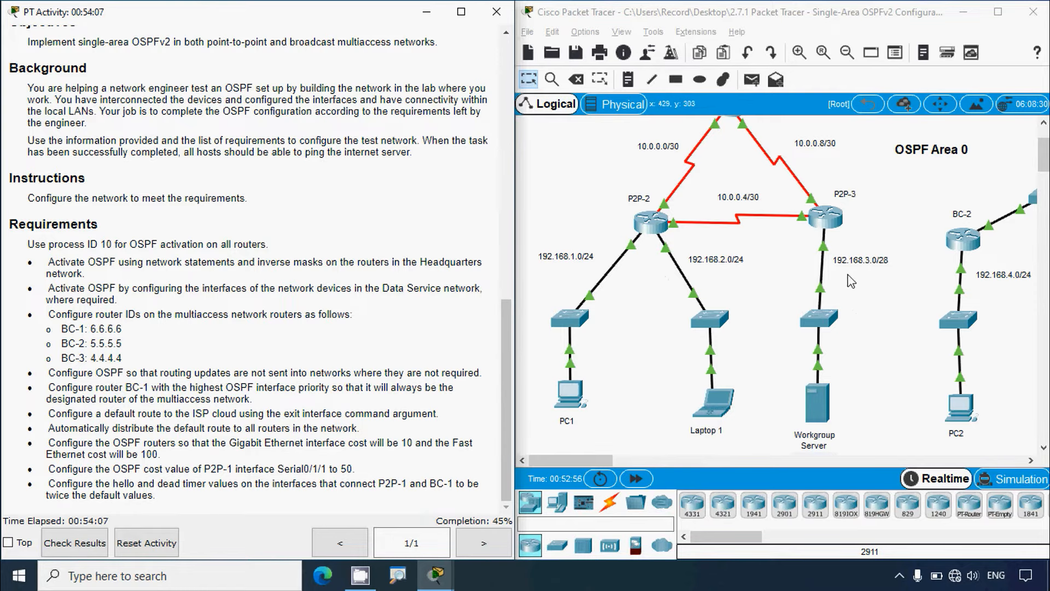
Step: Check which interfaces connect P2P-2 to its two LAN switches and open P2P-2's command line in a maximized window
mouse_move(590, 461)
mouse_down()
mouse_move(629, 463)
mouse_move(571, 469)
mouse_up()
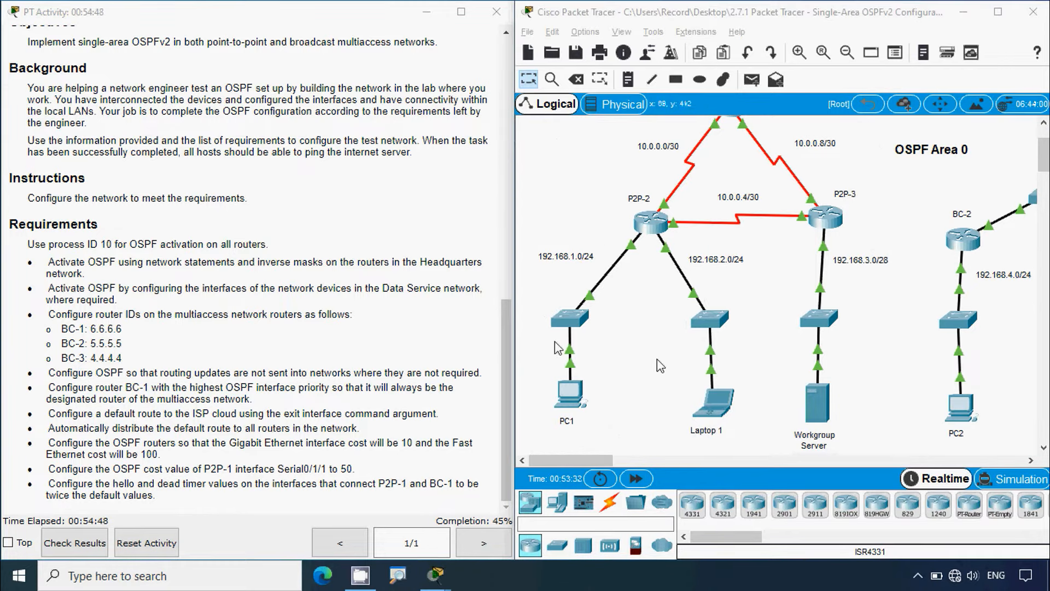
click(587, 216)
mouse_move(631, 247)
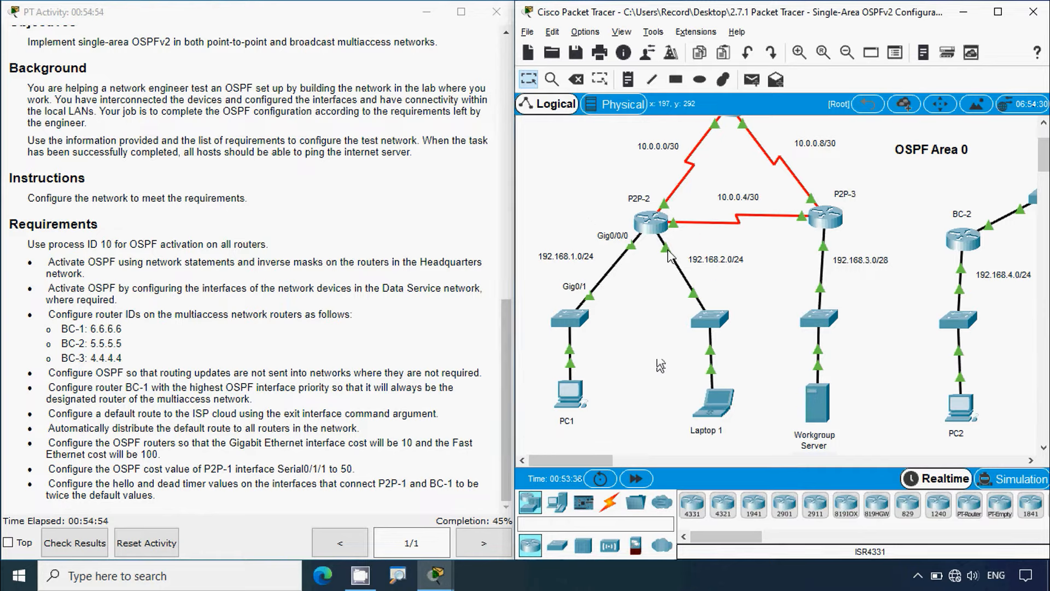
mouse_move(671, 255)
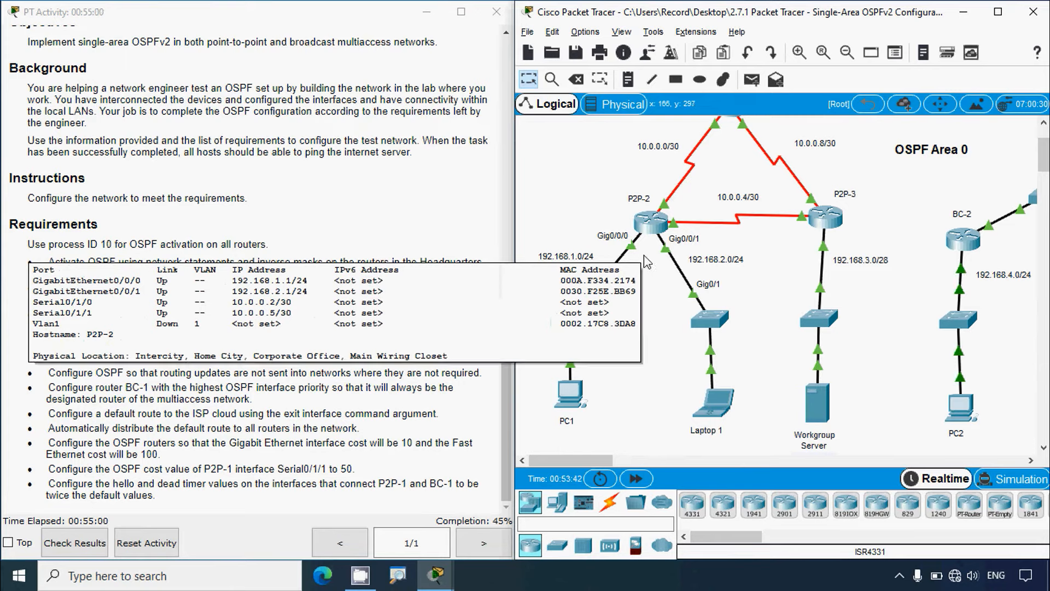
click(651, 221)
click(687, 70)
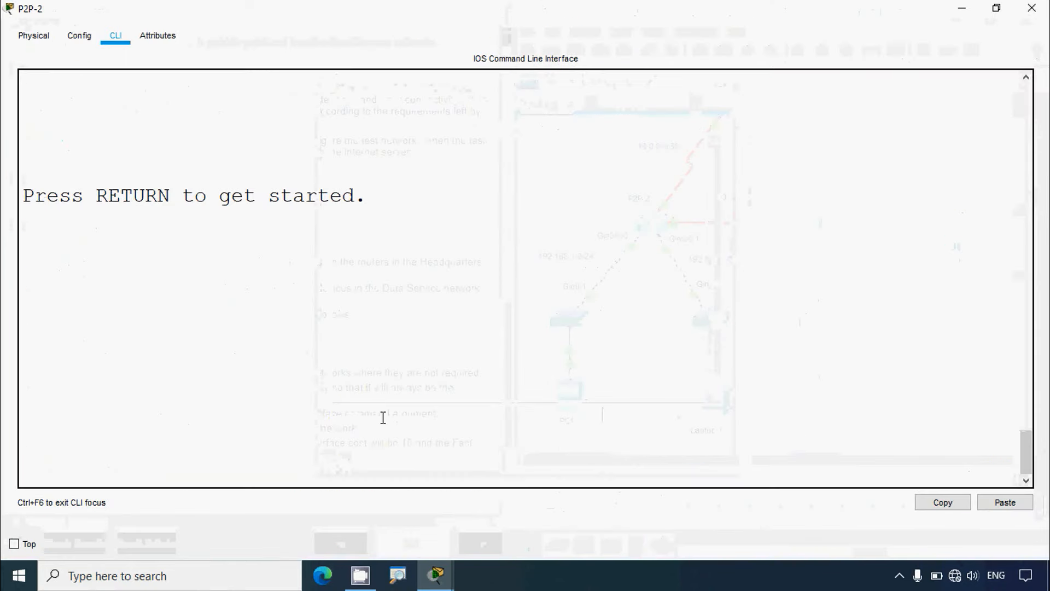
Step: Enter global configuration mode on P2P-2 and open OSPF process 10 for configuration
key(Return)
text(en)
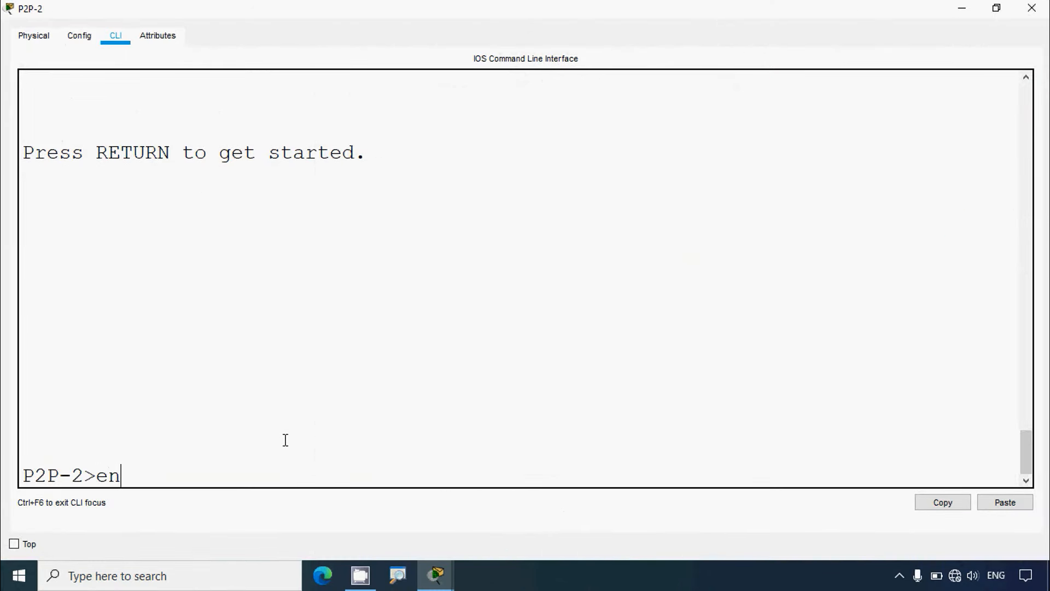
text(able)
key(Return)
text(conf t)
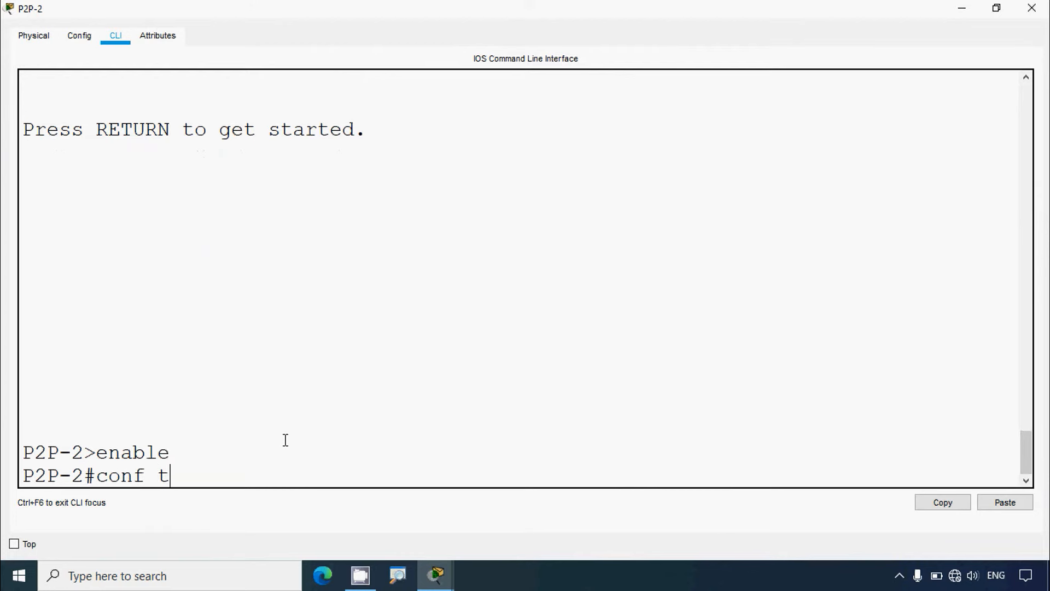
key(Return)
text(router)
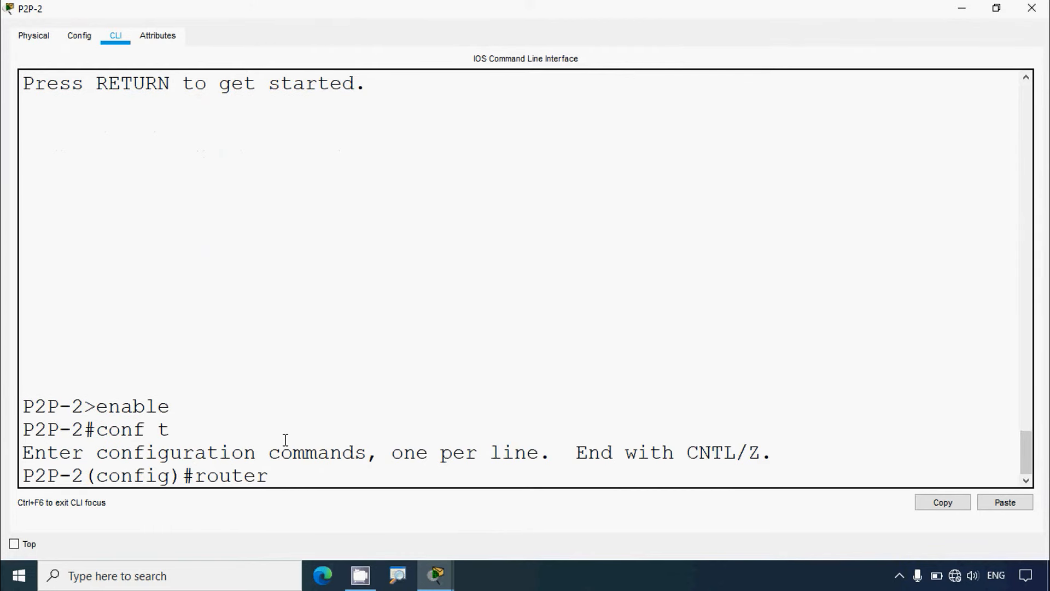
text( opsf)
text( 10)
key(Return)
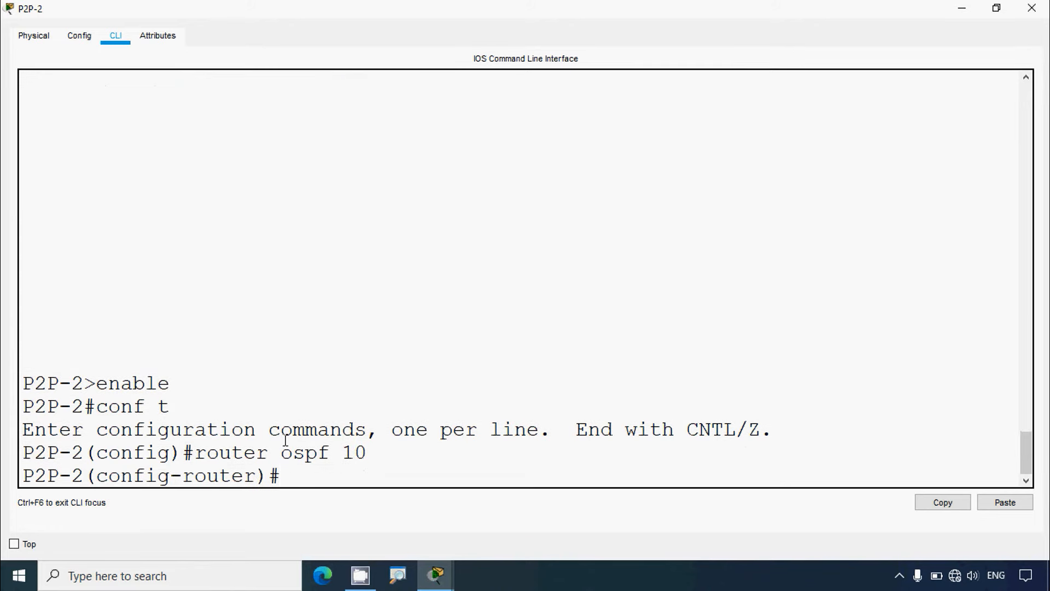
Step: List the available OSPF router configuration commands on P2P-2 and locate the one that suppresses routing updates on an interface
text(pass)
key(BackSpace)
key(BackSpace)
key(BackSpace)
key(BackSpace)
text(?)
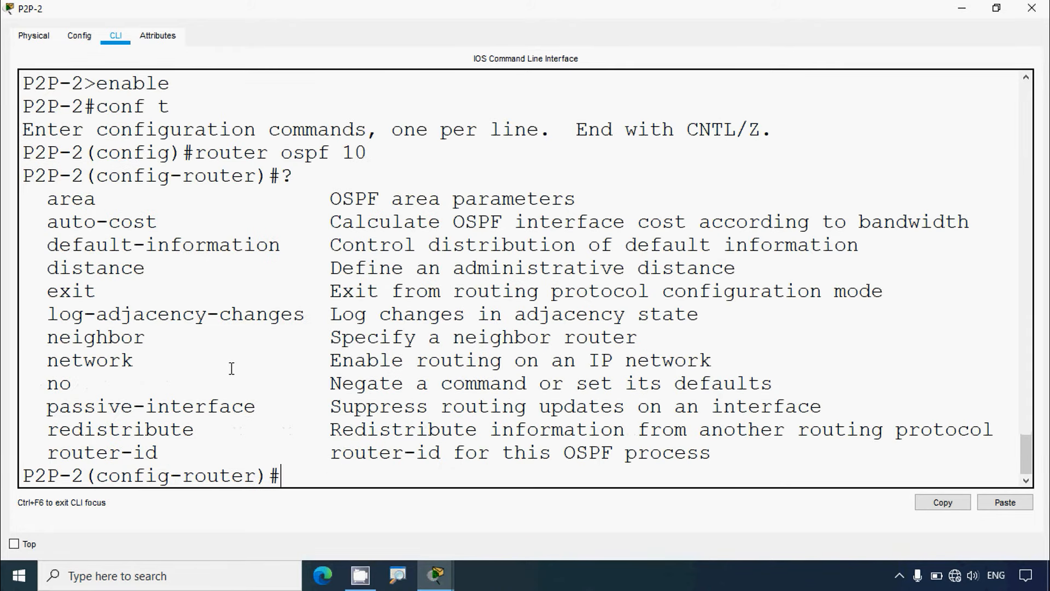
drag(48, 408, 233, 408)
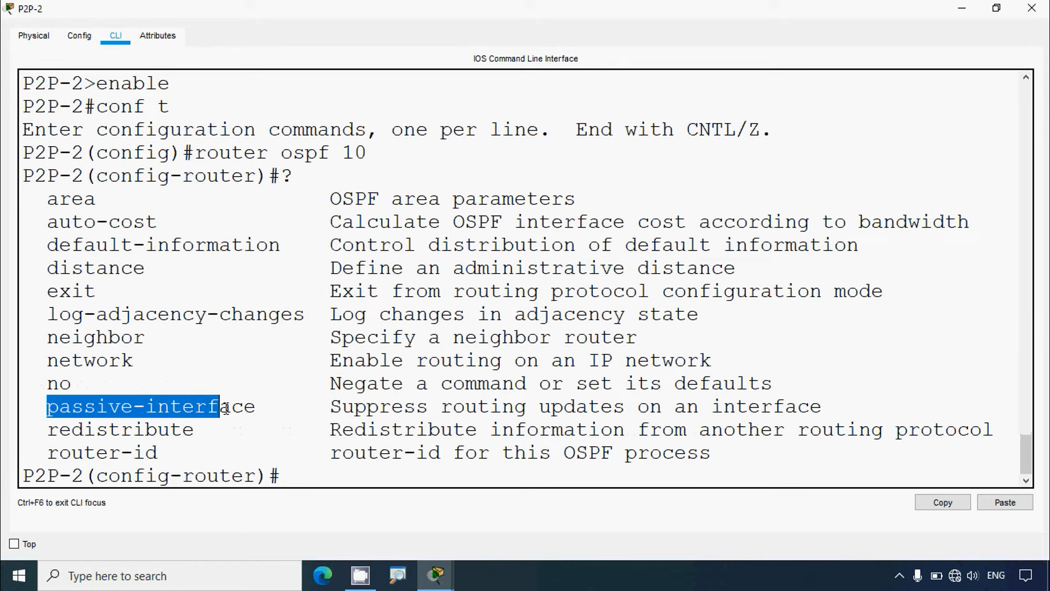
click(324, 474)
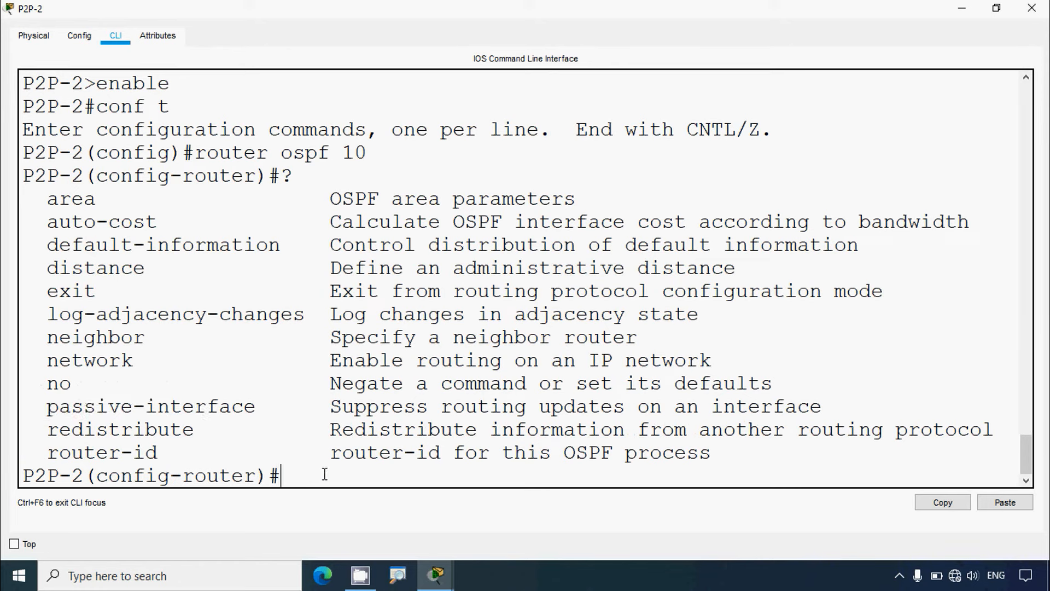
Step: Make P2P-2's g0/0/0 a passive interface under OSPF process 10
text(passvi)
key(BackSpace)
key(BackSpace)
text(ive-interface)
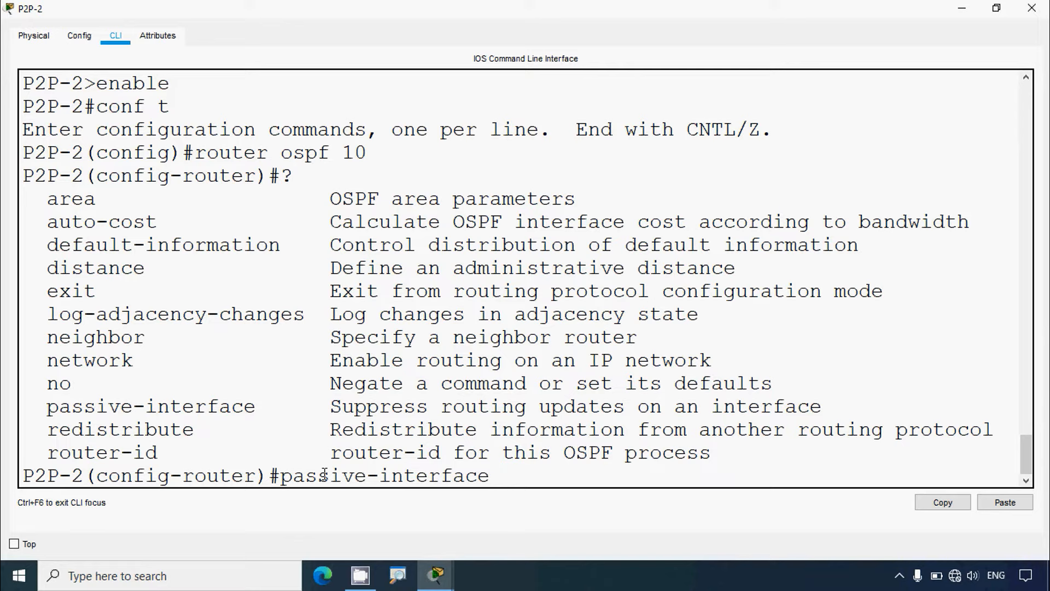
text( g0/0/0)
key(Return)
Step: Make P2P-2's g0/0/1 a passive interface as well and close the router's window
text(p)
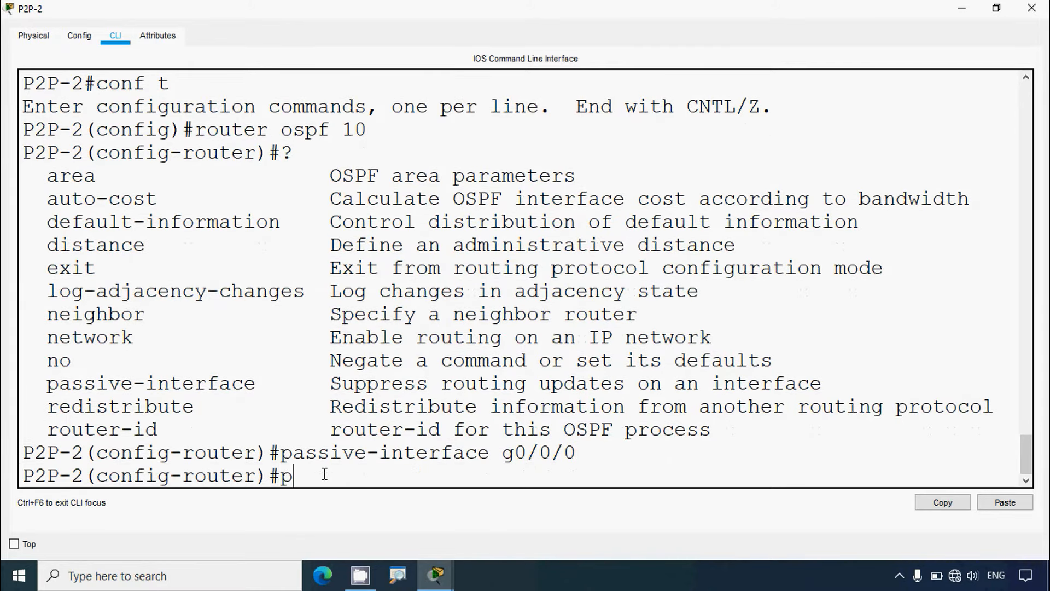
key(BackSpace)
key(Up)
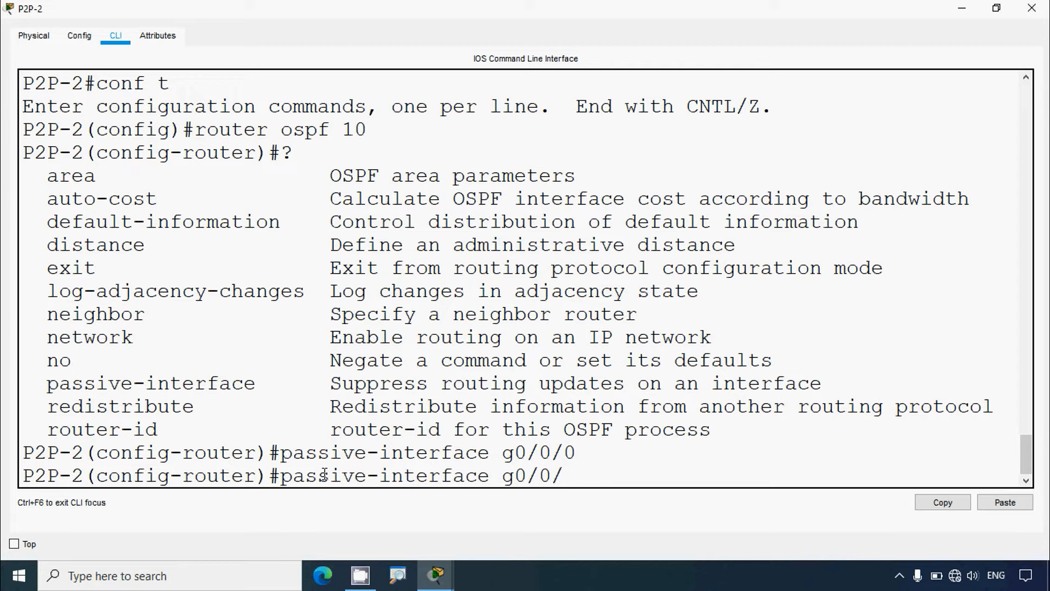
text(1)
key(Return)
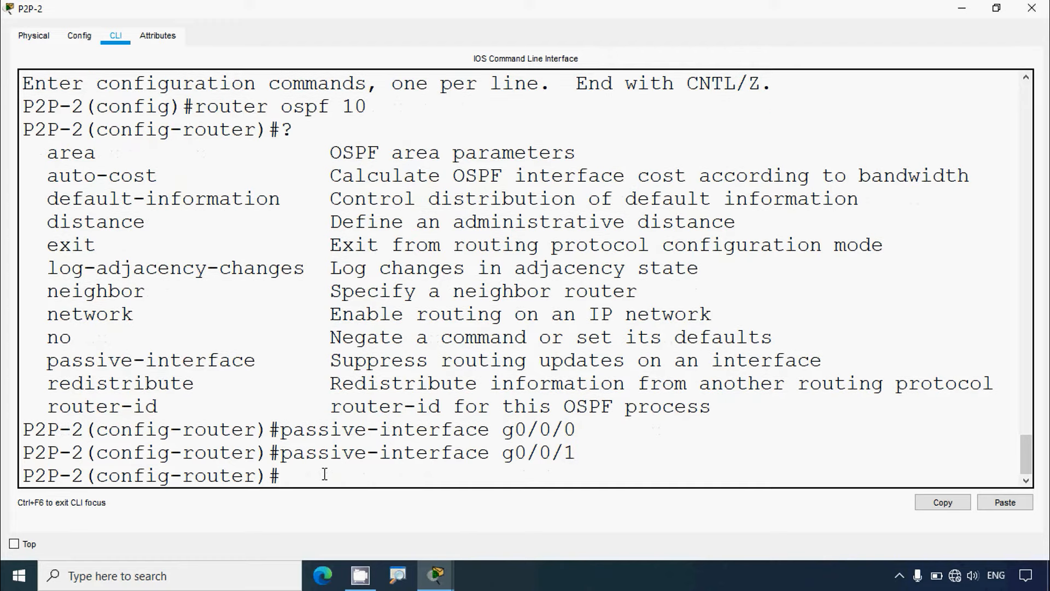
click(1031, 8)
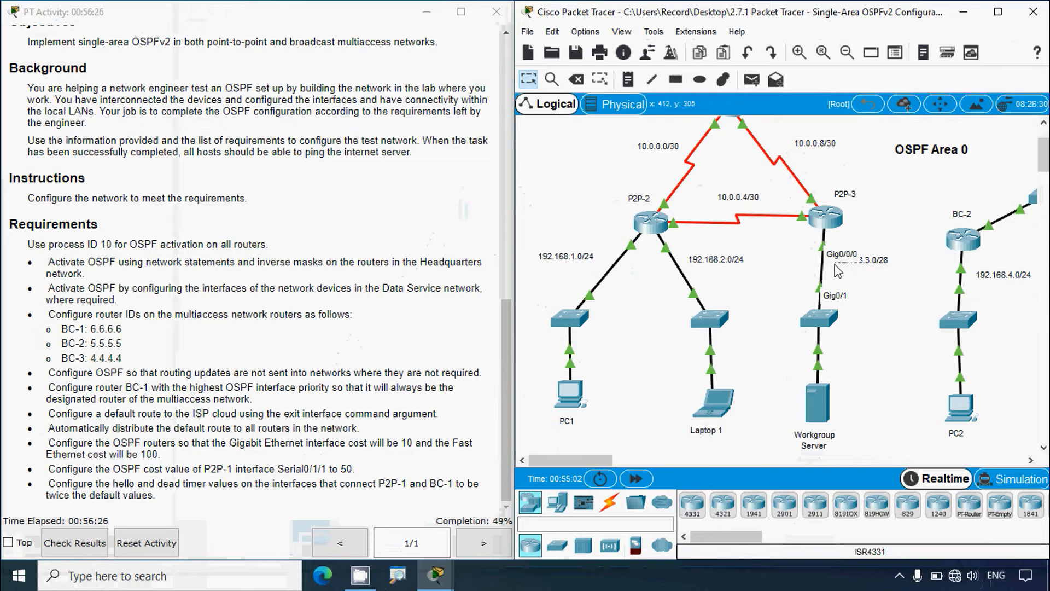
Step: Open P2P-3's command line in a maximized window and enter global configuration mode
click(826, 218)
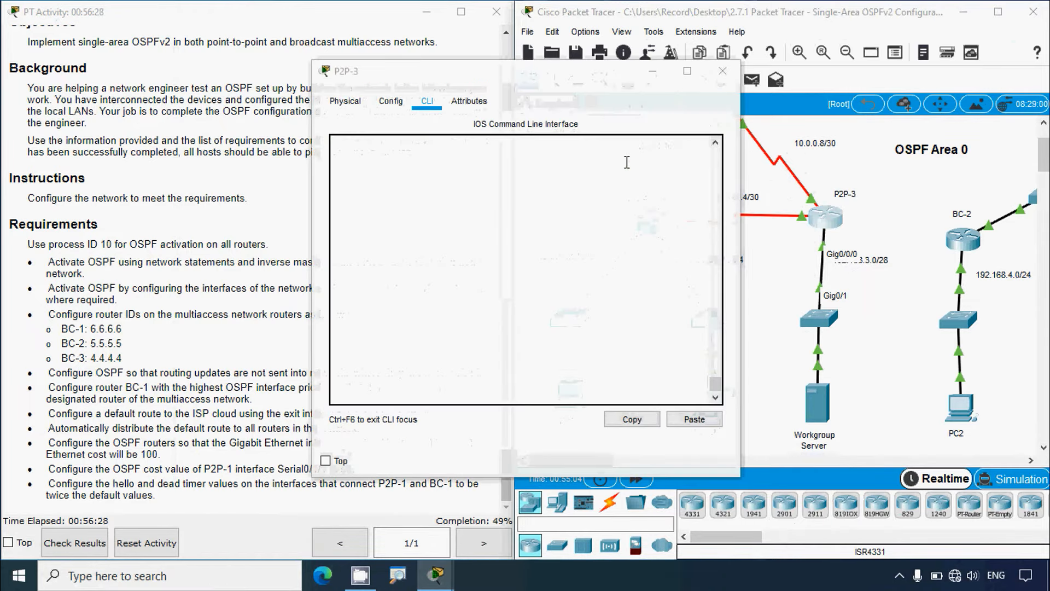
click(686, 72)
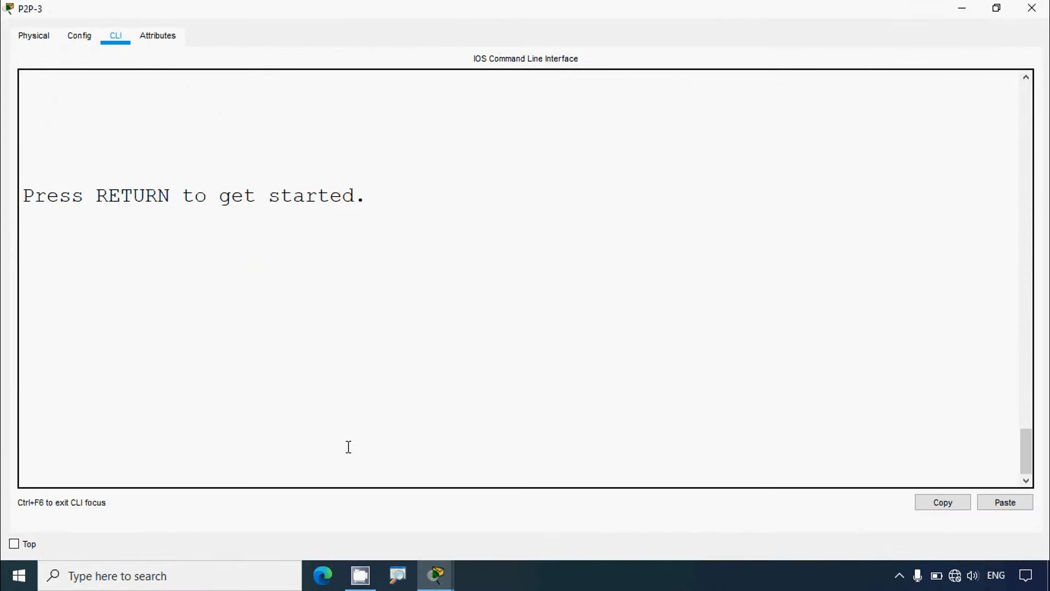
key(Return)
text(enable)
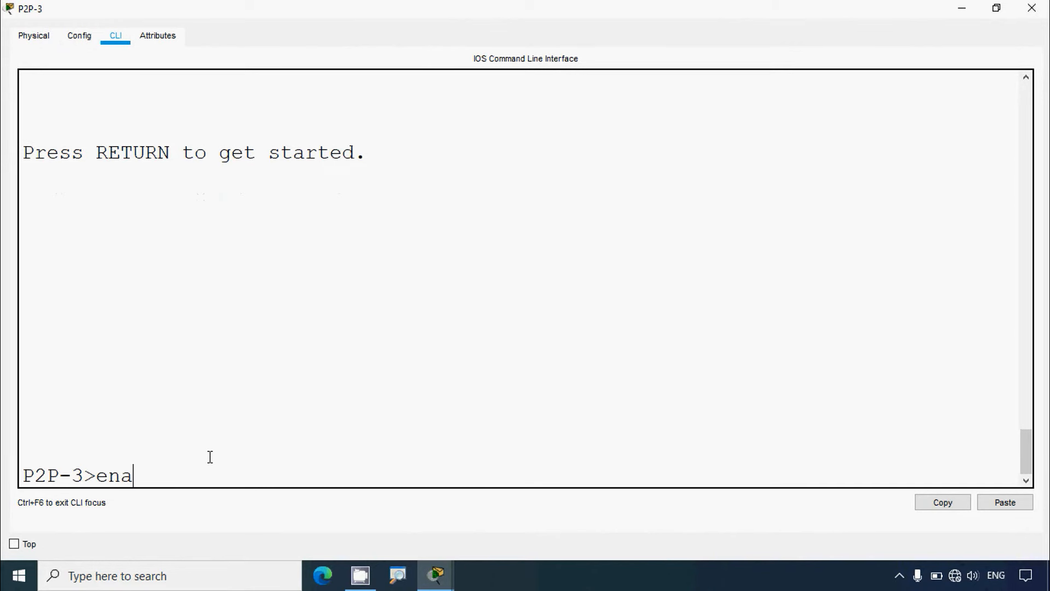
key(Return)
text(conf t)
key(Return)
Step: Enter router configuration mode for OSPF process 10 on P2P-3
text(rou)
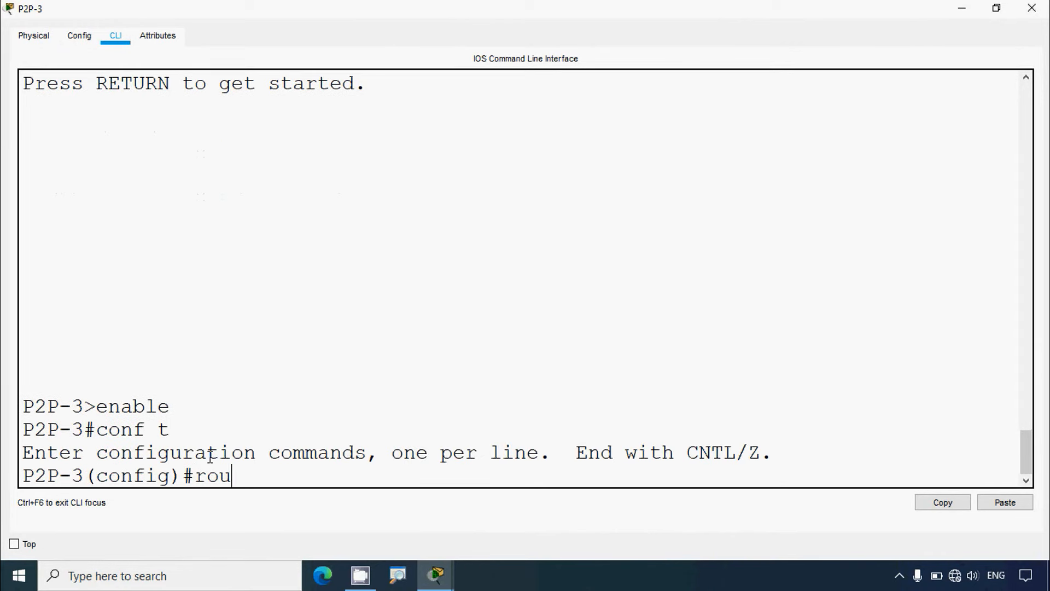
text(ter i)
key(BackSpace)
text(ops)
key(BackSpace)
key(BackSpace)
text(spf )
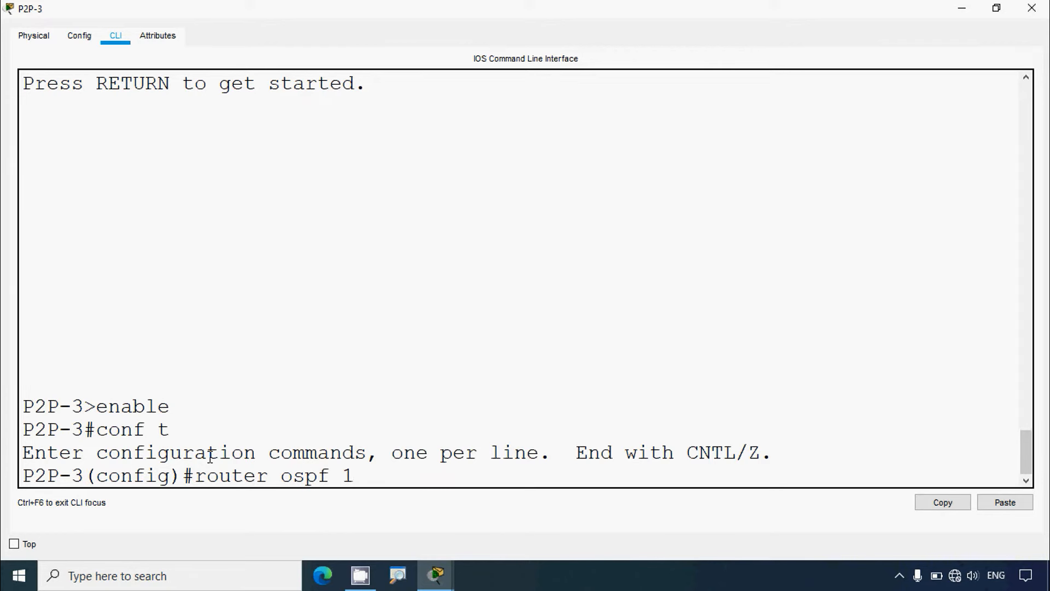
text(10)
key(Return)
Step: Make P2P-3's g0/0/0 a passive interface under OSPF process 10 and close the router's window
text(passw)
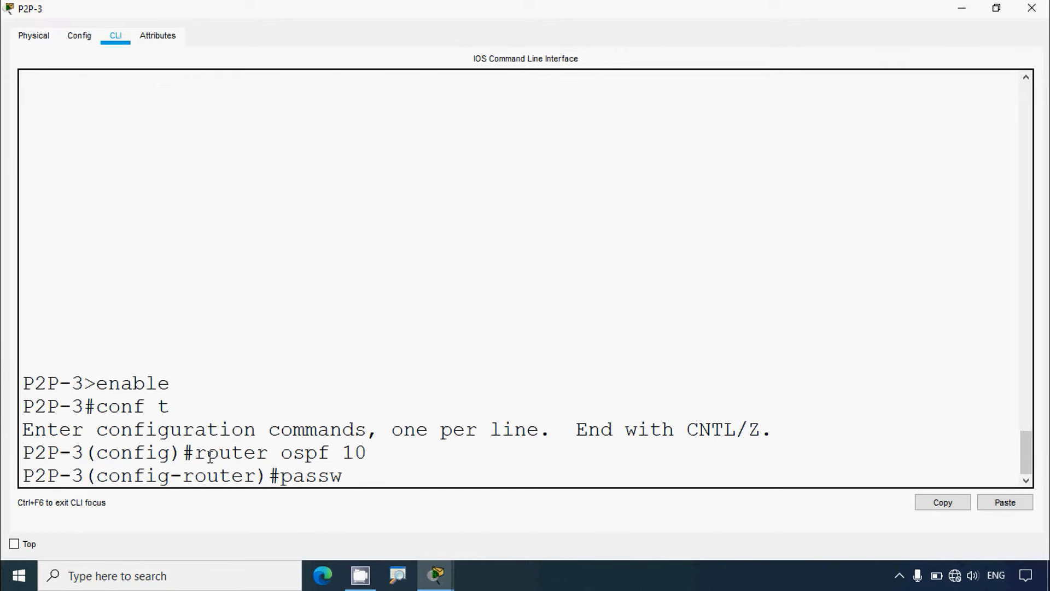
text(i)
key(BackSpace)
key(BackSpace)
text(ive-interface g)
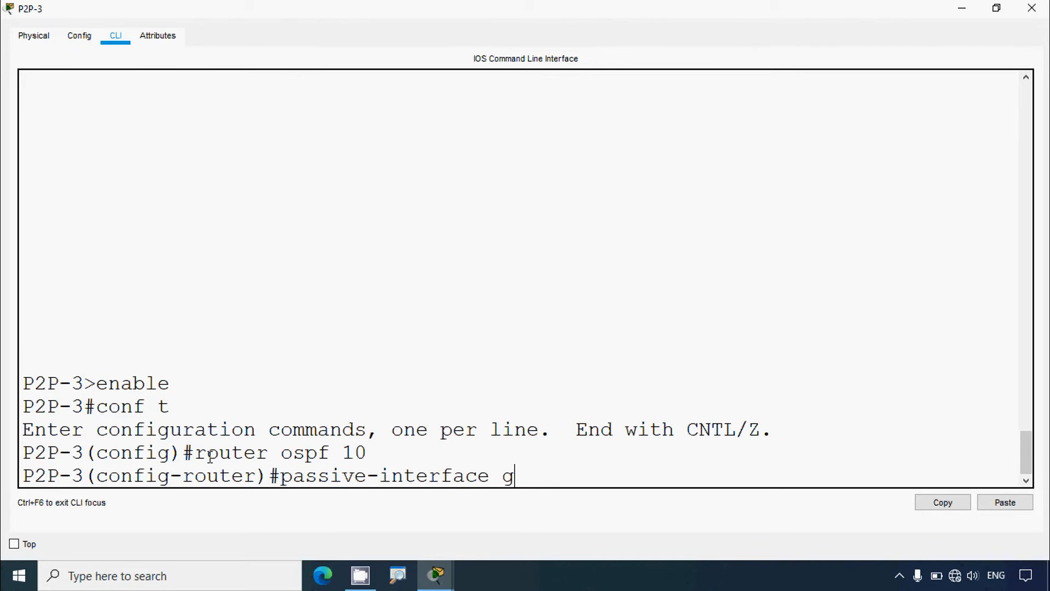
text(0/0/0)
key(Return)
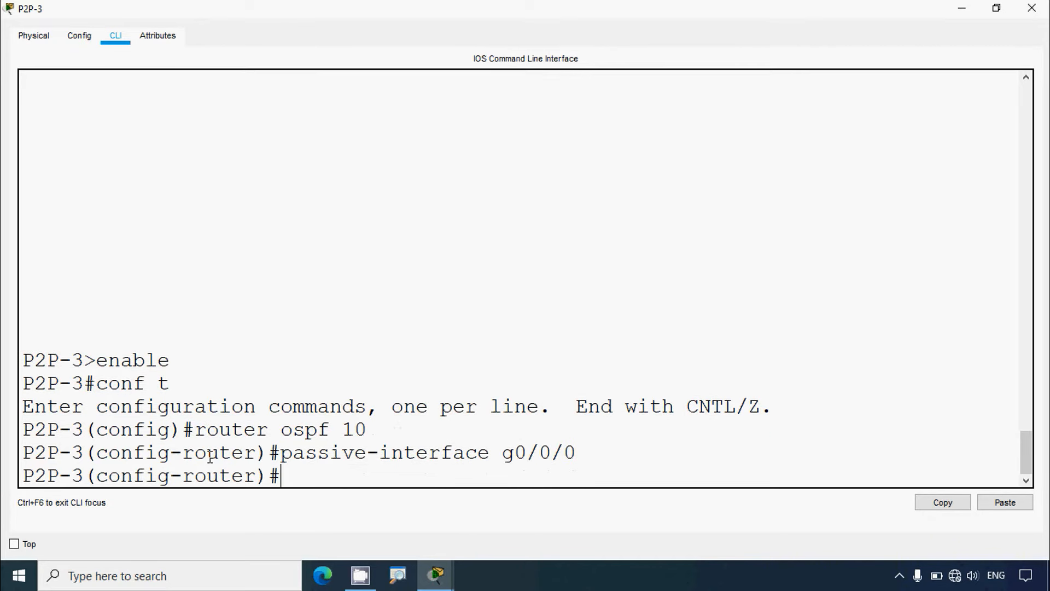
click(1031, 7)
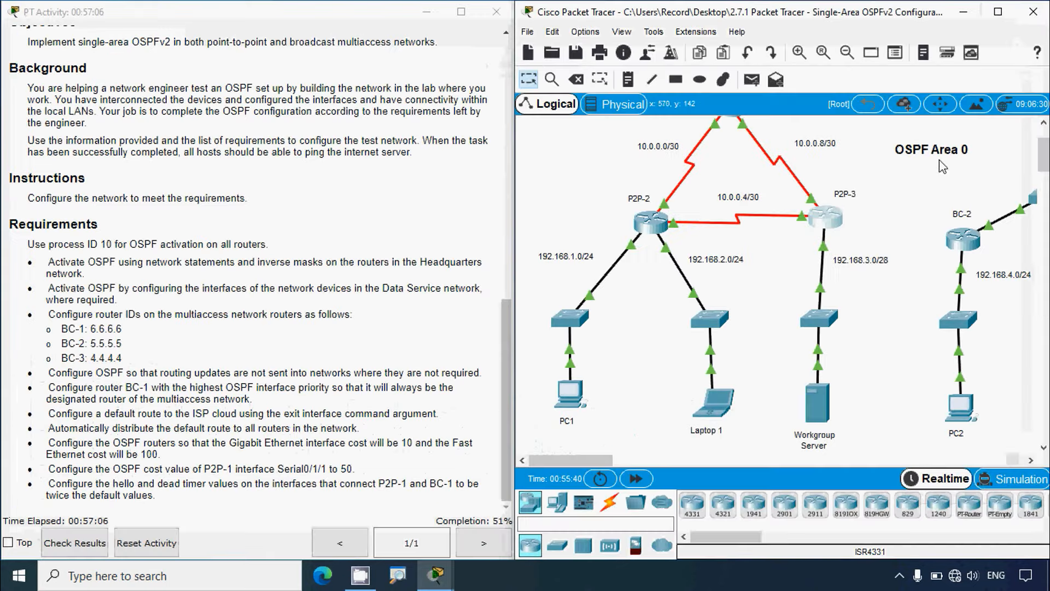
Step: Identify the LAN-facing interfaces of BC-2 and BC-3 in the topology and open BC-2's command line in a maximized window
drag(600, 461, 663, 464)
scroll(643, 400, up, 3)
scroll(650, 350, down, 3)
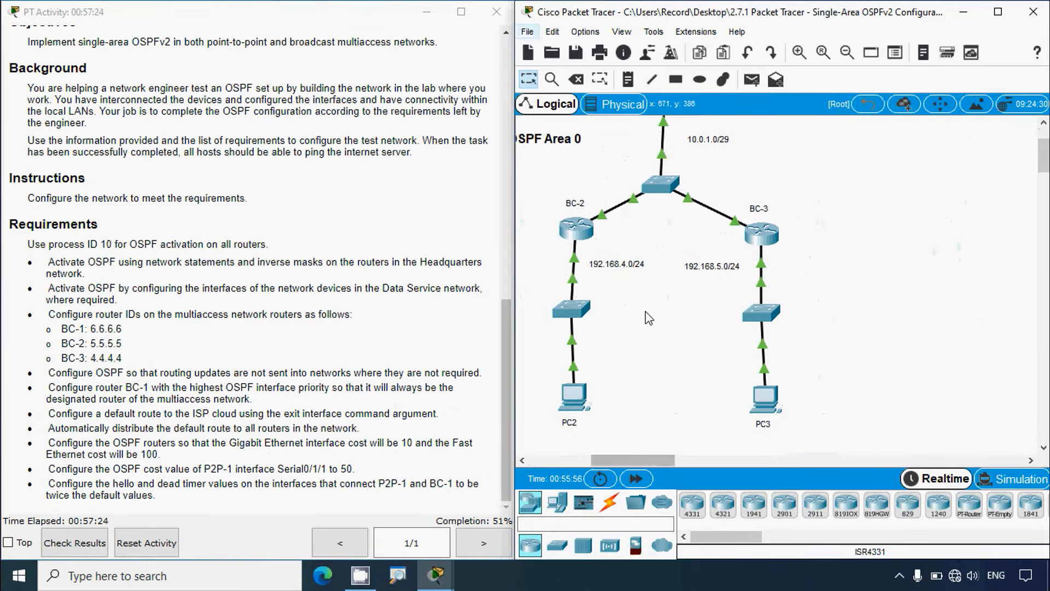
drag(624, 461, 620, 461)
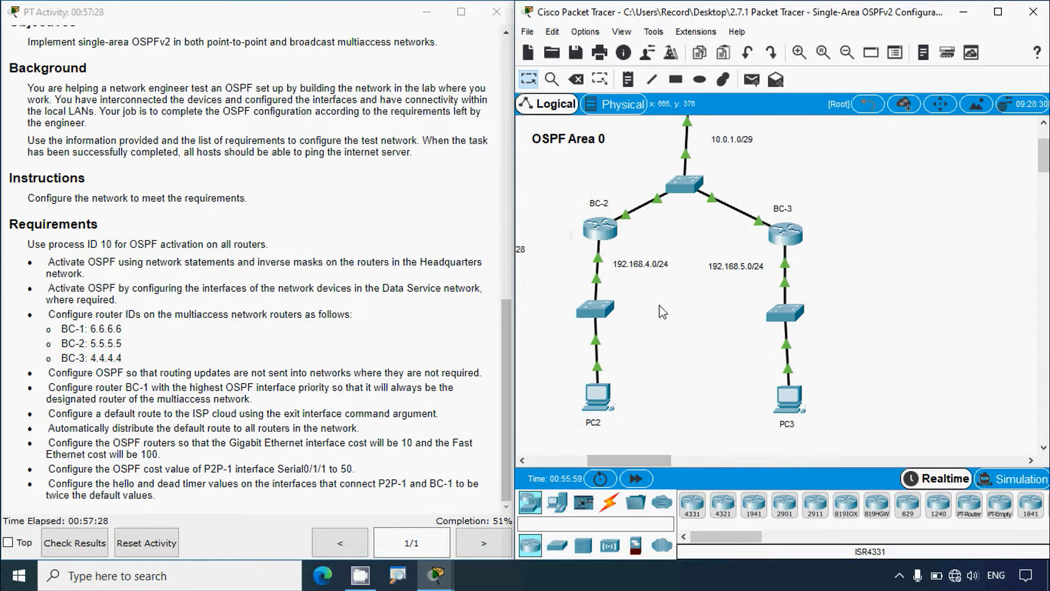
mouse_move(584, 266)
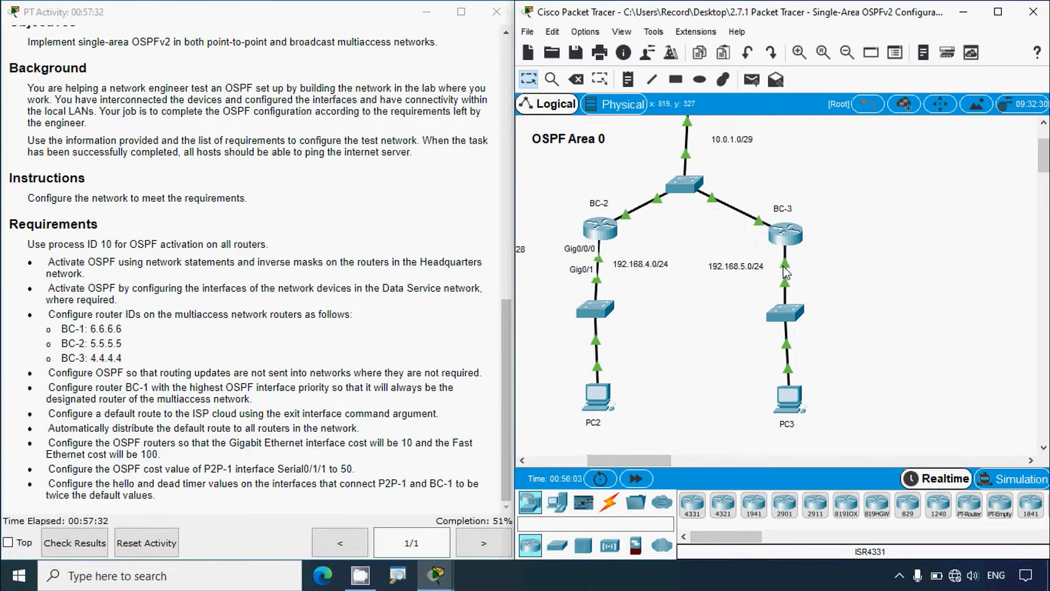
mouse_move(785, 269)
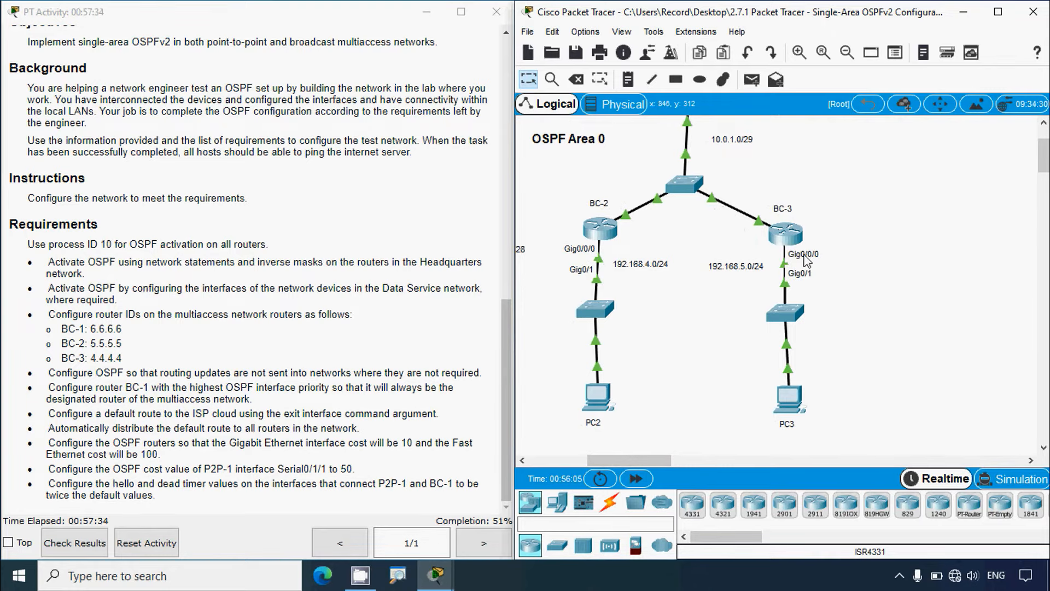
click(600, 230)
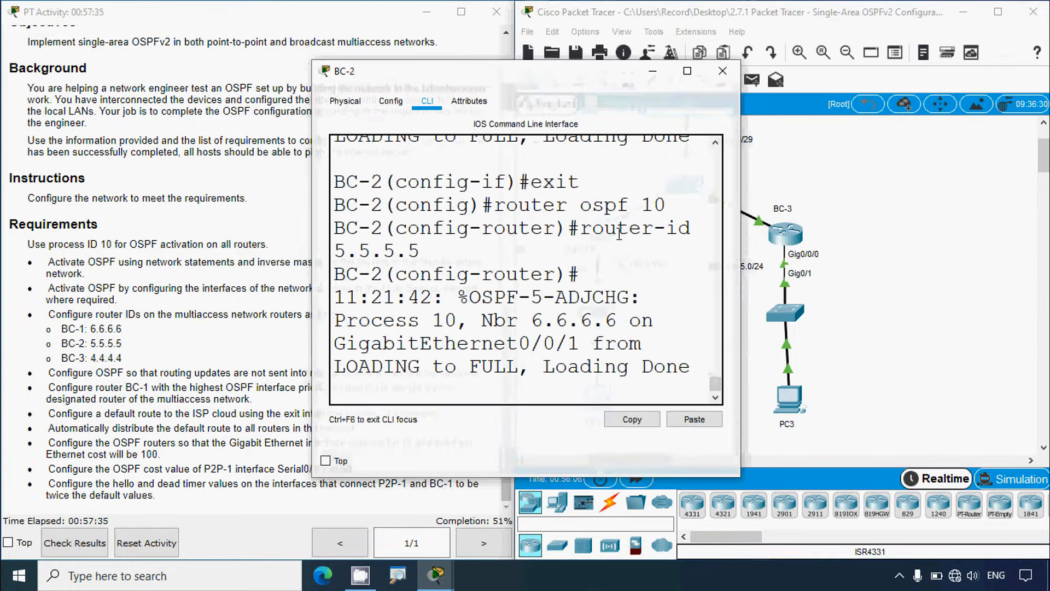
double_click(690, 79)
key(Return)
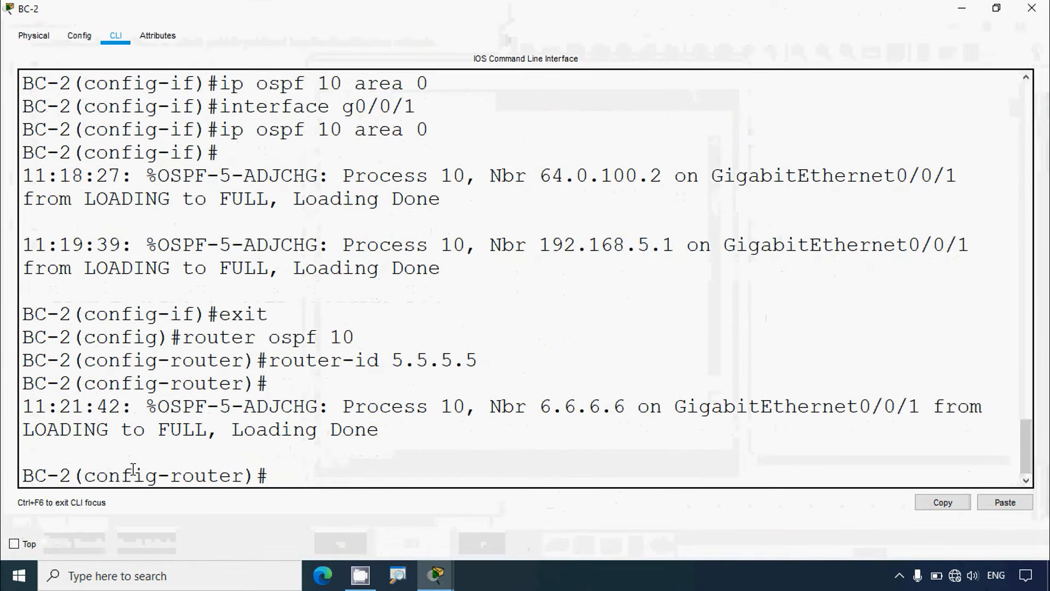
Step: Make BC-2's g0/0/0 a passive interface under OSPF process 10 and close the router's window
text(ex)
key(BackSpace)
key(BackSpace)
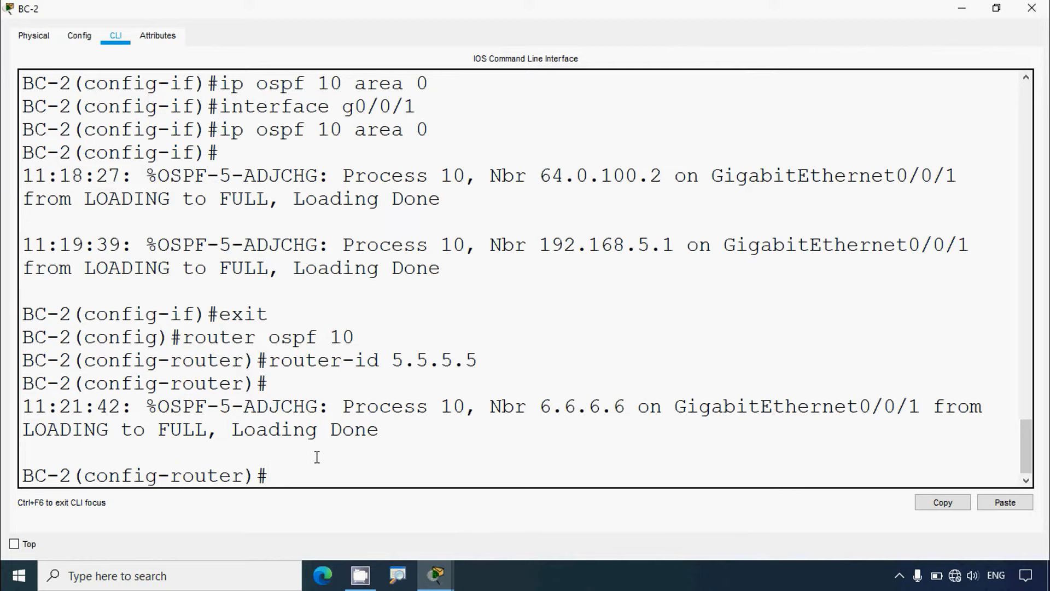
text(passwiv)
key(BackSpace)
key(BackSpace)
text(ive-interface)
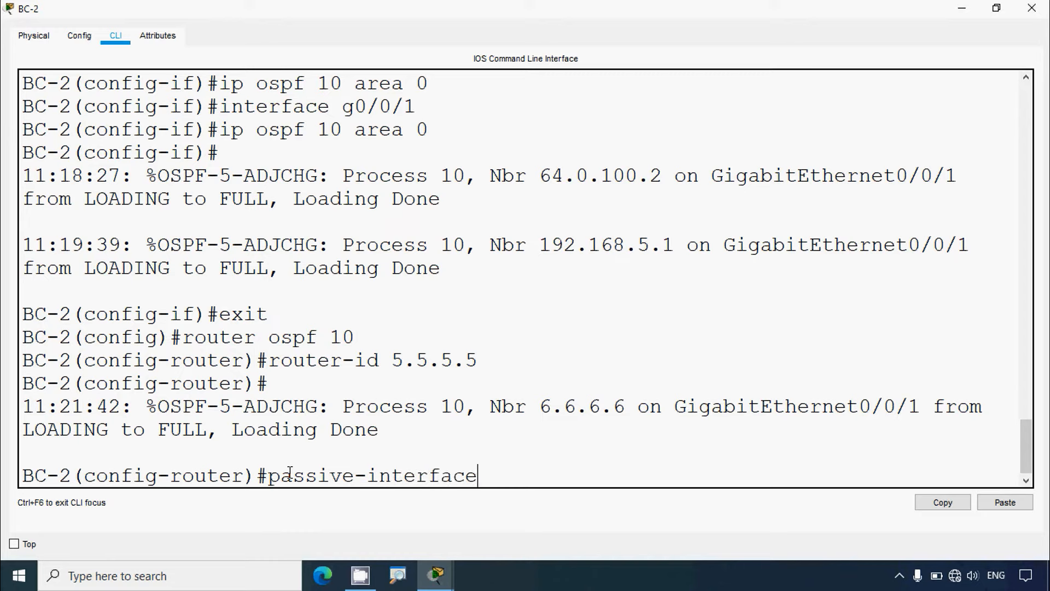
text( g0/0)
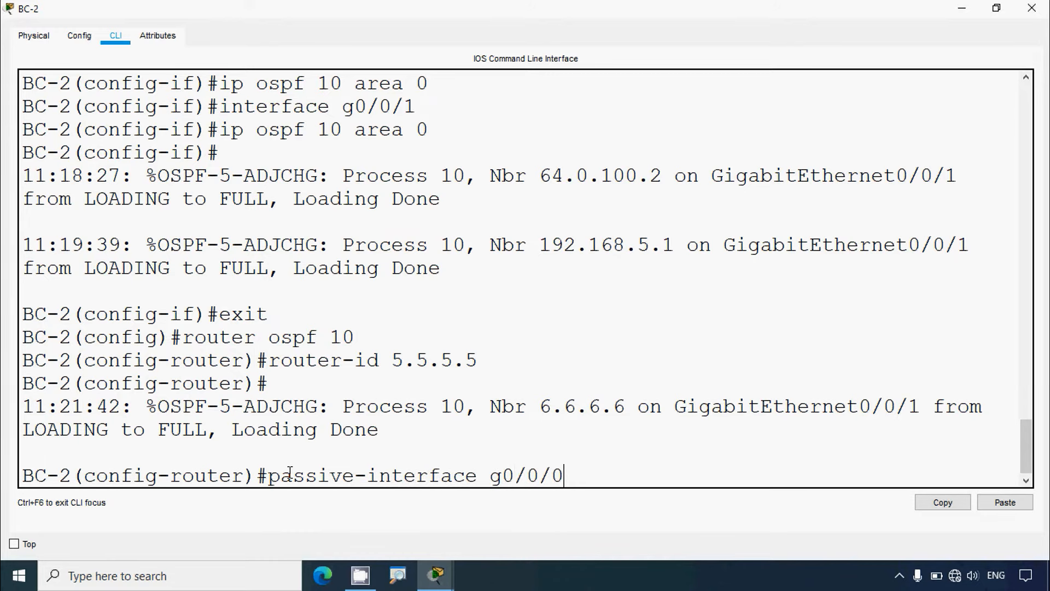
text(/0)
key(Return)
click(1020, 12)
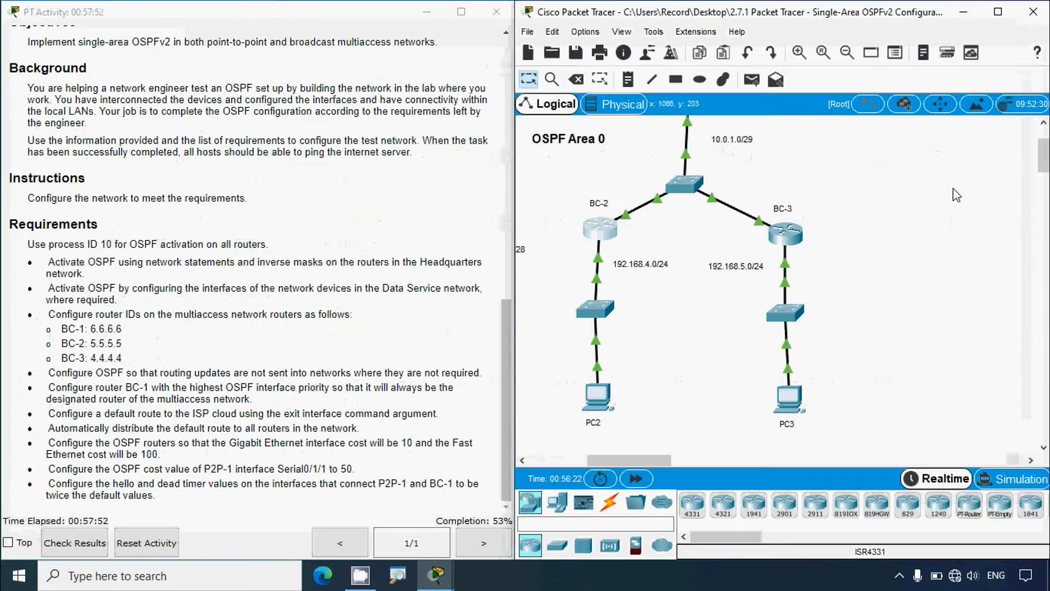
Step: Open BC-3's command line, make g0/0/0 a passive interface under OSPF process 10, and close the router's window
click(773, 249)
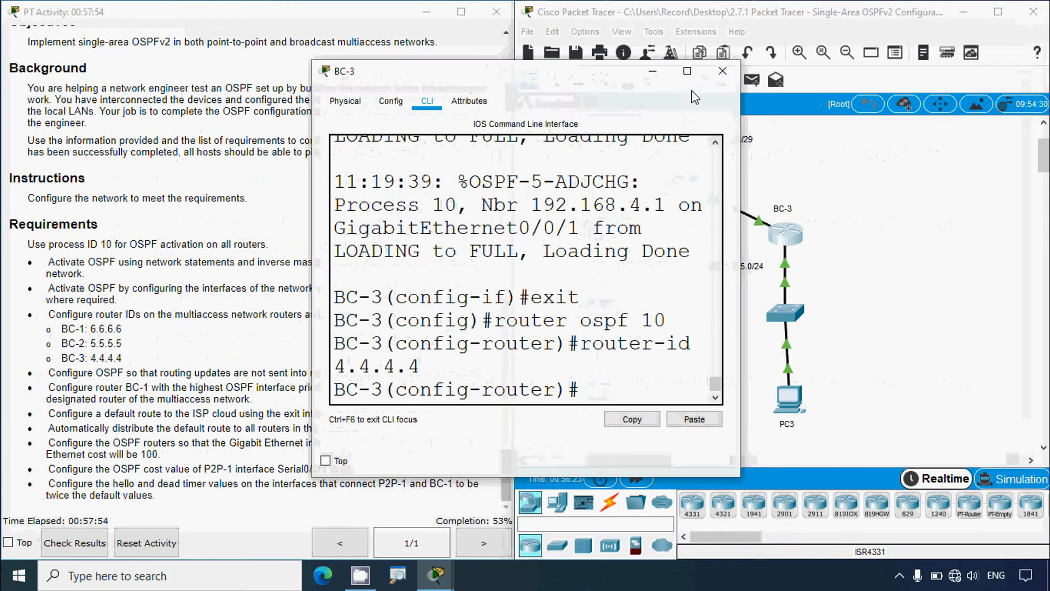
double_click(676, 66)
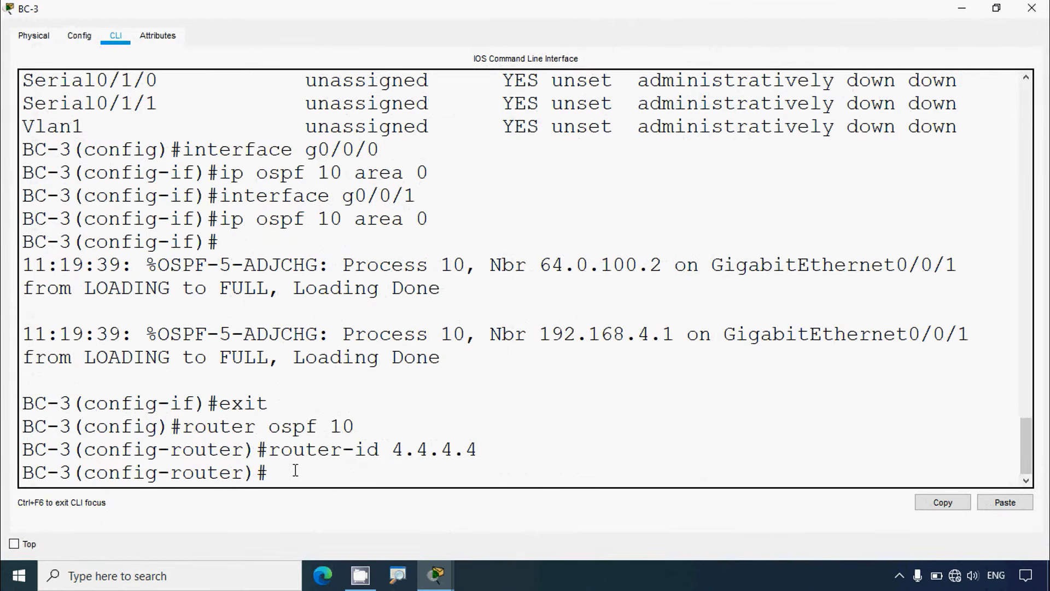
drag(361, 427, 184, 429)
click(273, 471)
text(passive-interf)
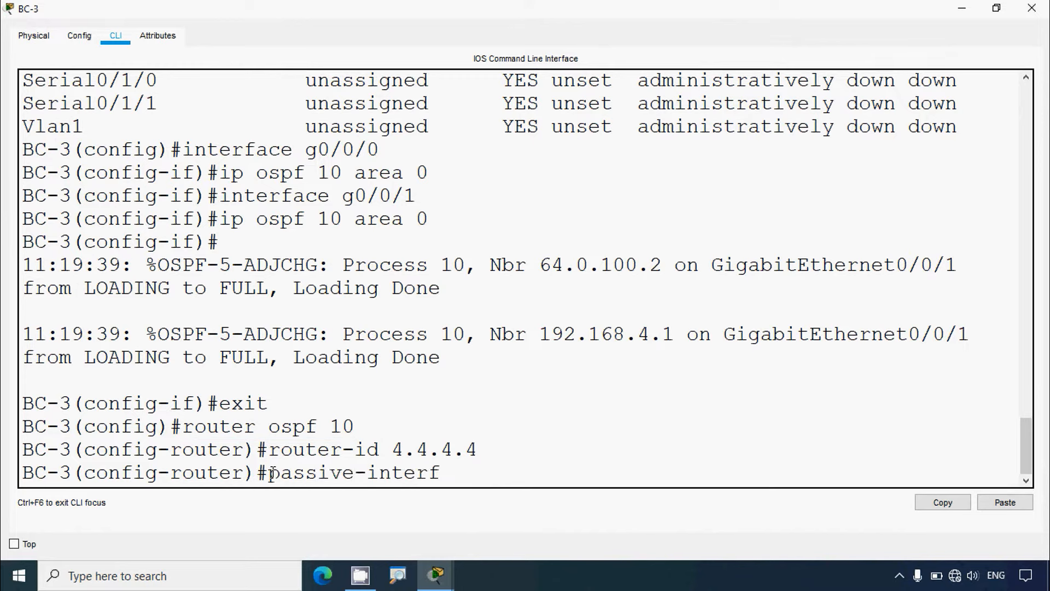
text(ace g0/0/0)
key(Return)
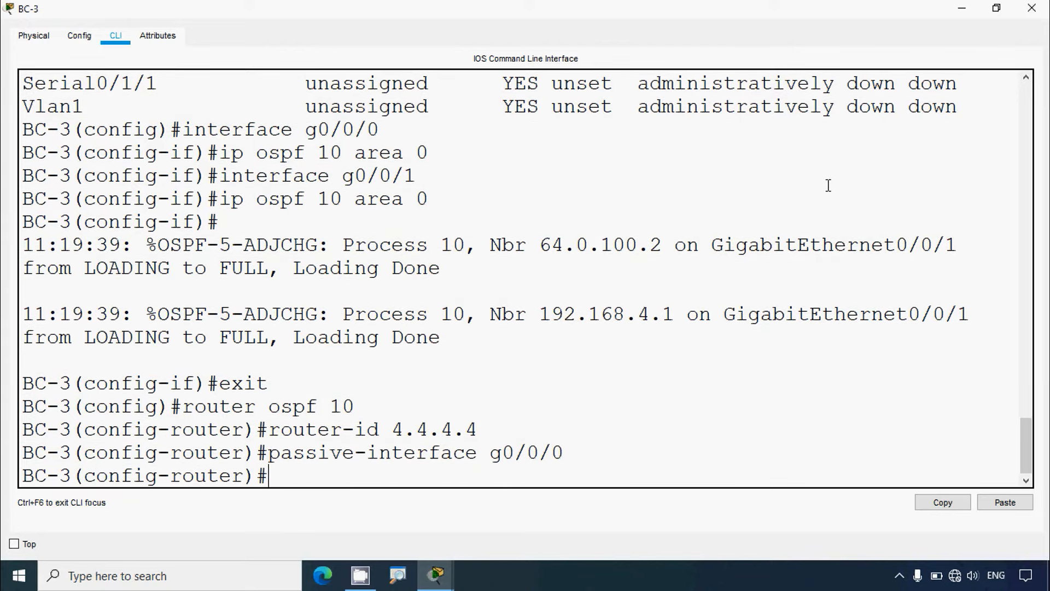
click(1030, 10)
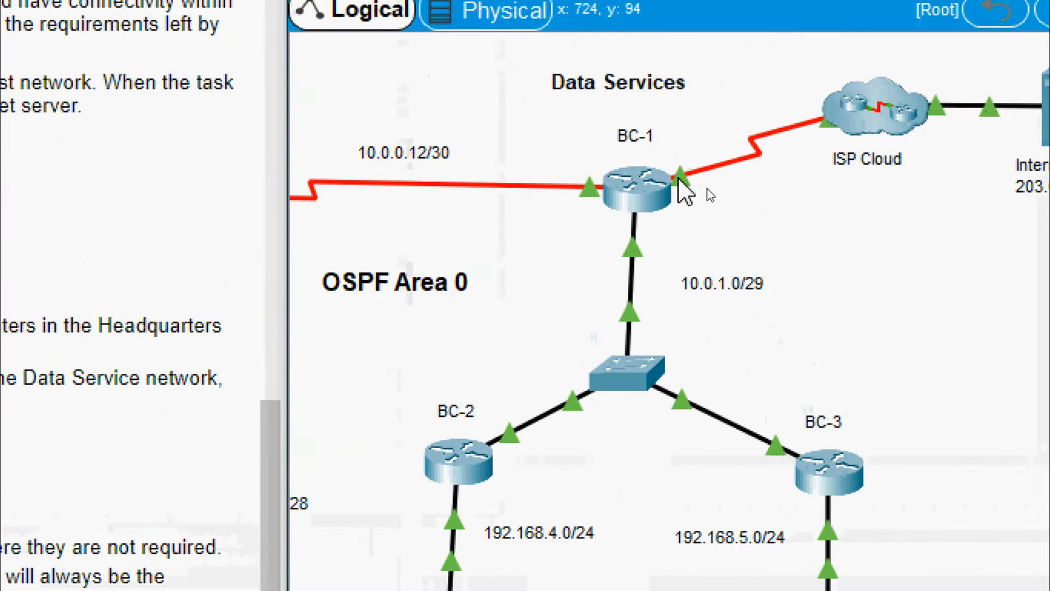
Step: Identify BC-1's interface toward the ISP cloud and open BC-1's command line in a maximized window
mouse_move(678, 180)
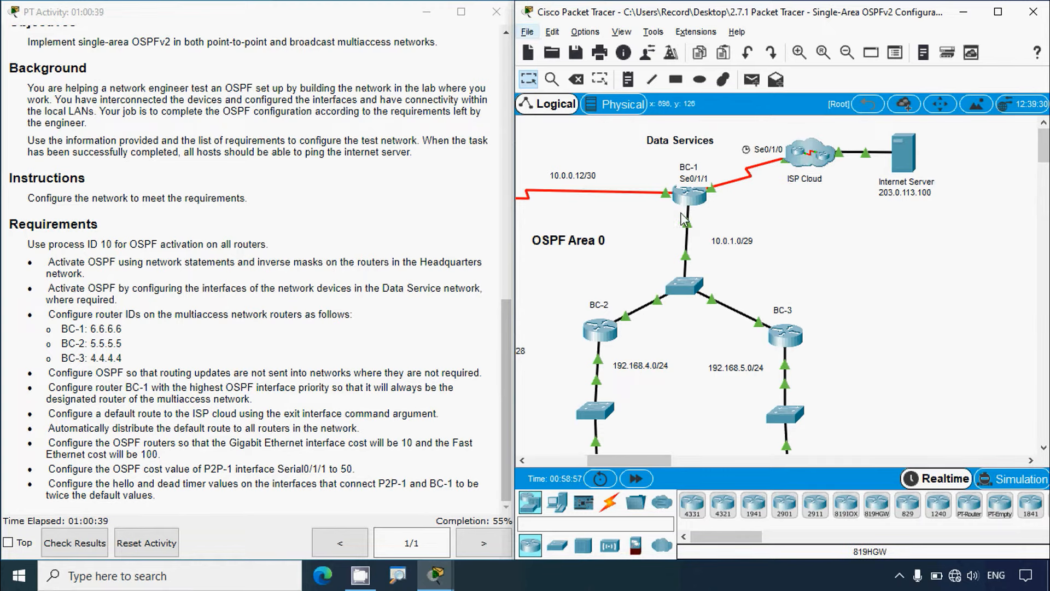
click(685, 198)
click(687, 71)
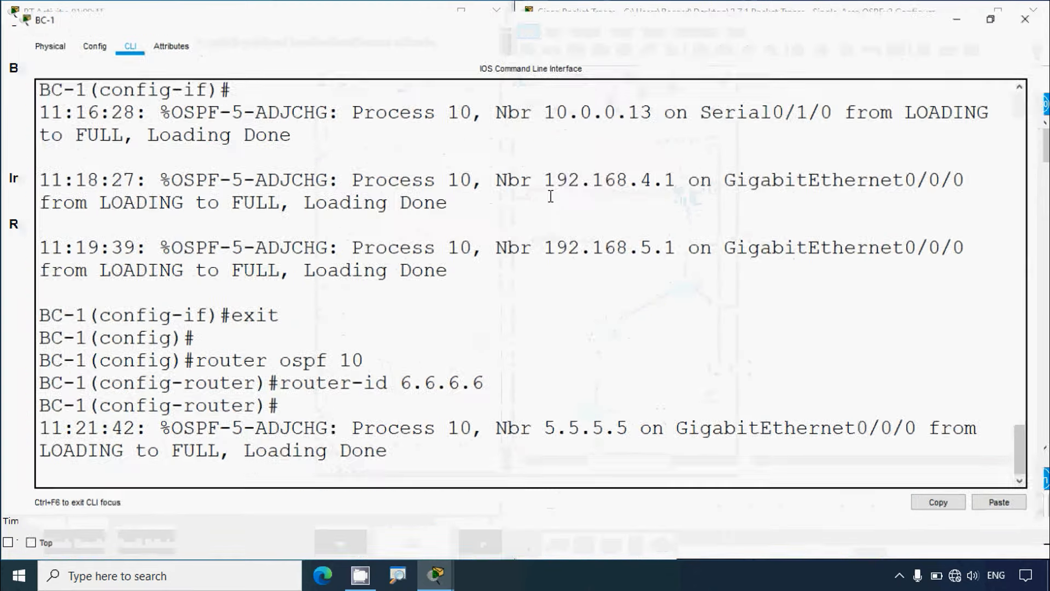
key(Return)
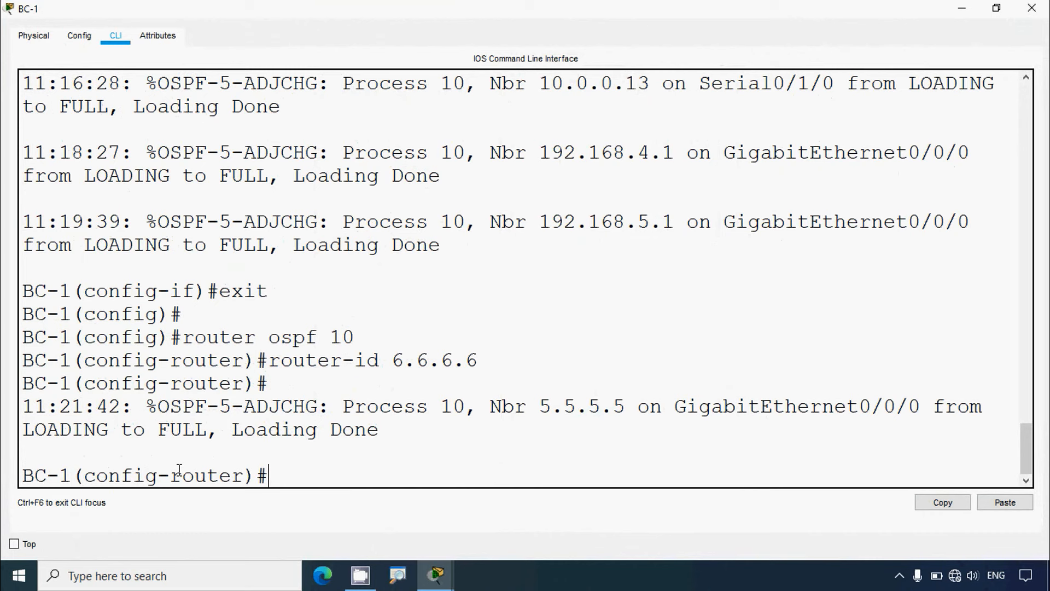
Step: Make BC-1's serial0/1/1 a passive interface under OSPF process 10 and close the router's window
drag(182, 337, 378, 339)
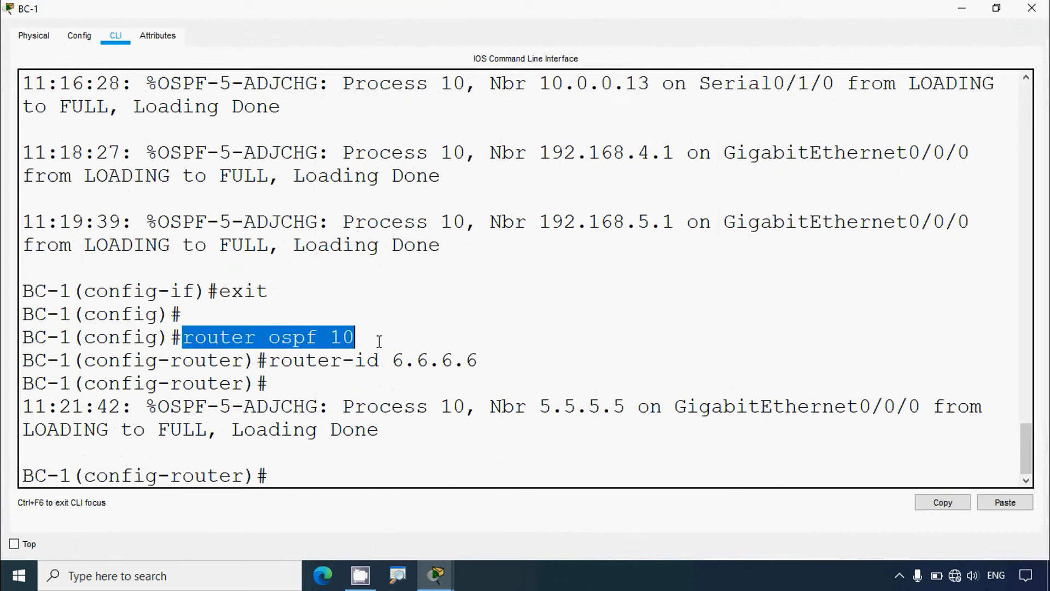
click(293, 480)
text(passive)
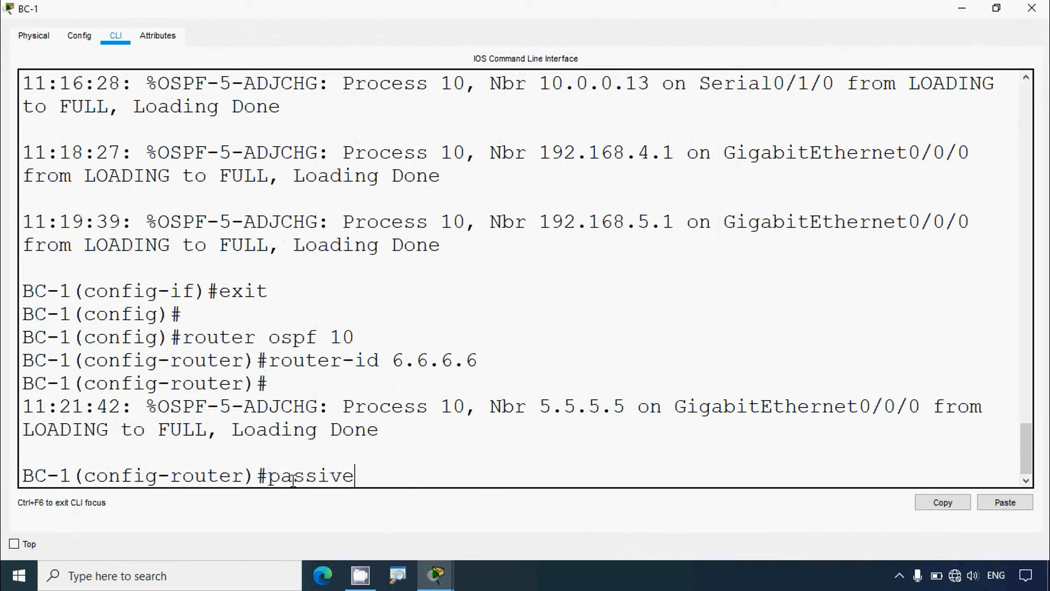
text(-interf)
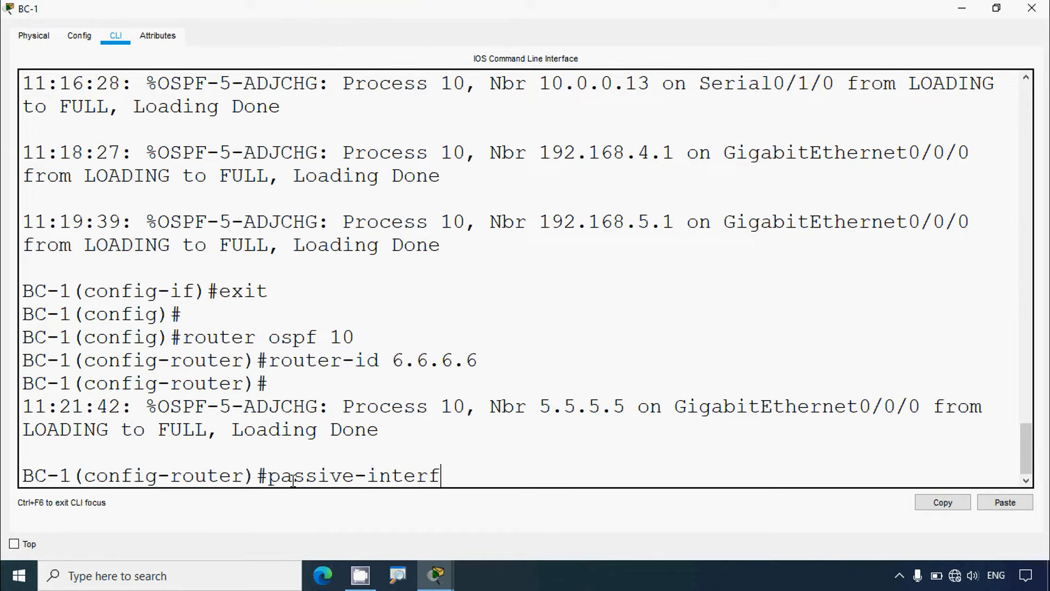
text(ace serial0/)
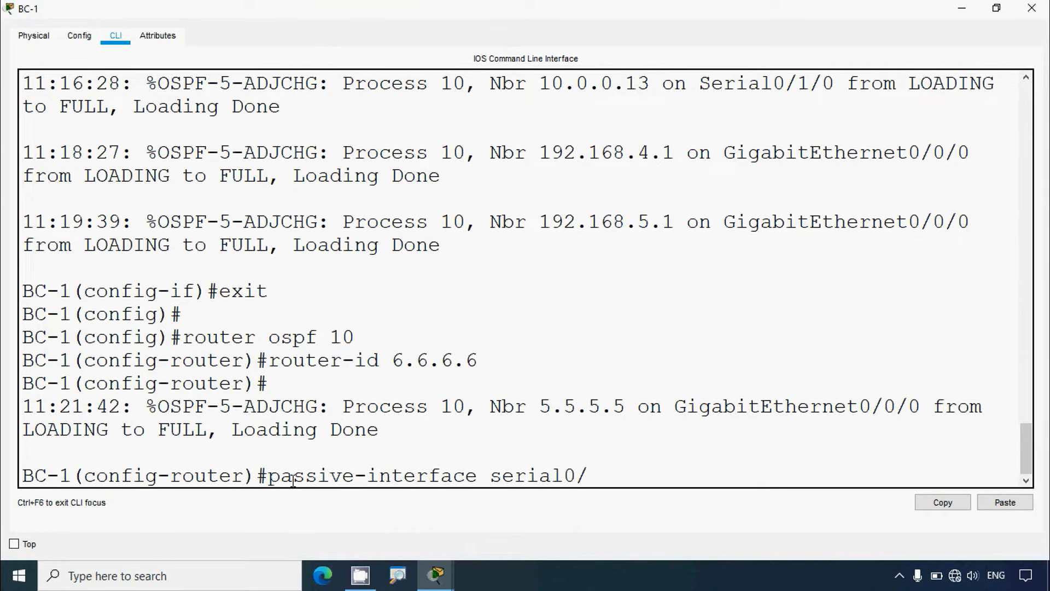
text(1/1)
key(Return)
click(1031, 8)
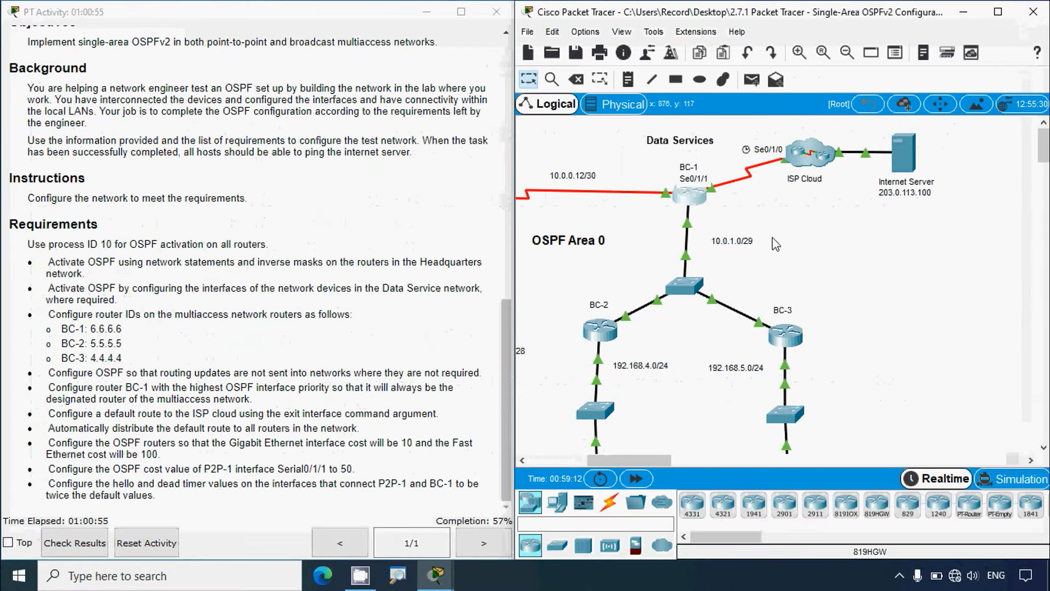
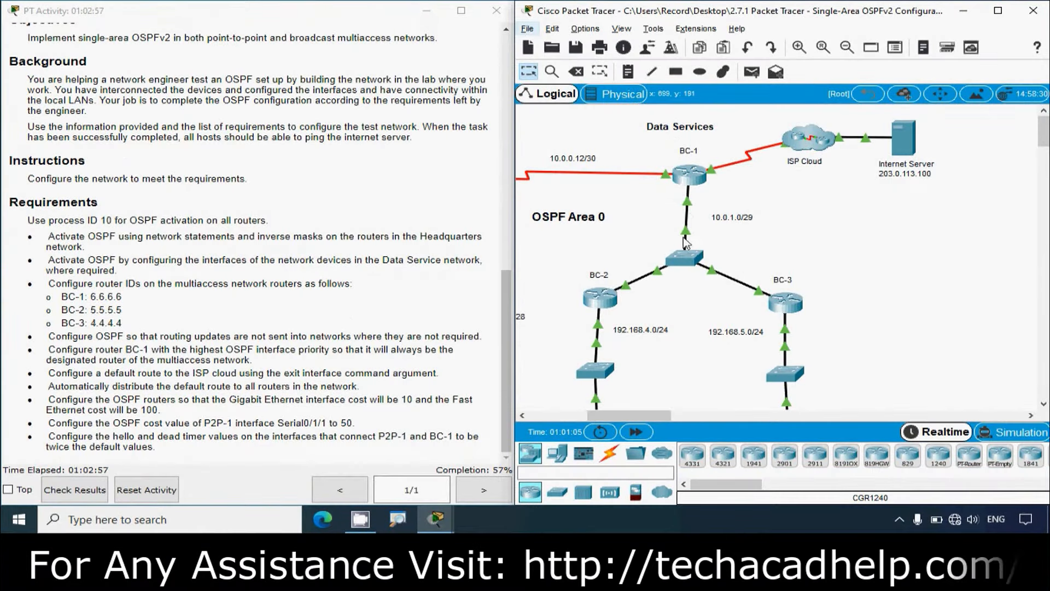
Step: Reopen BC-1's command line in a maximized window and return from router configuration to global configuration mode
mouse_move(687, 203)
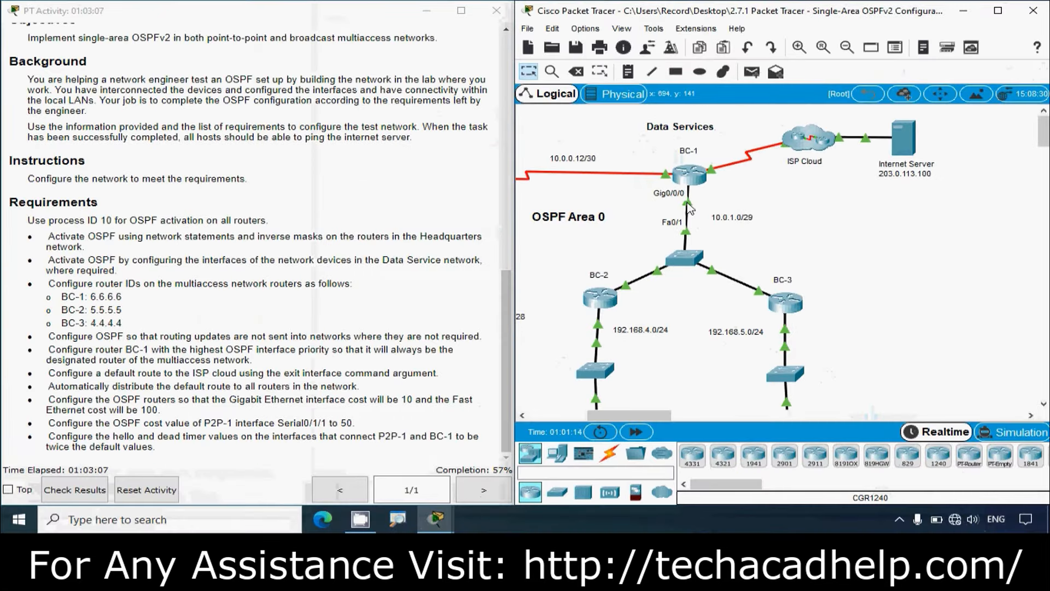
mouse_move(689, 206)
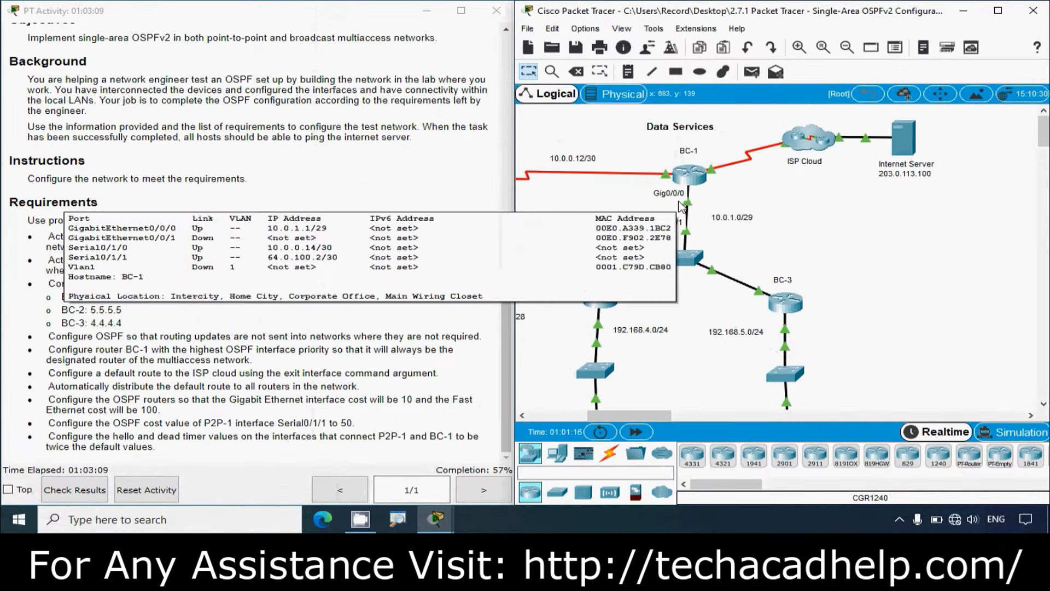
click(689, 175)
click(688, 65)
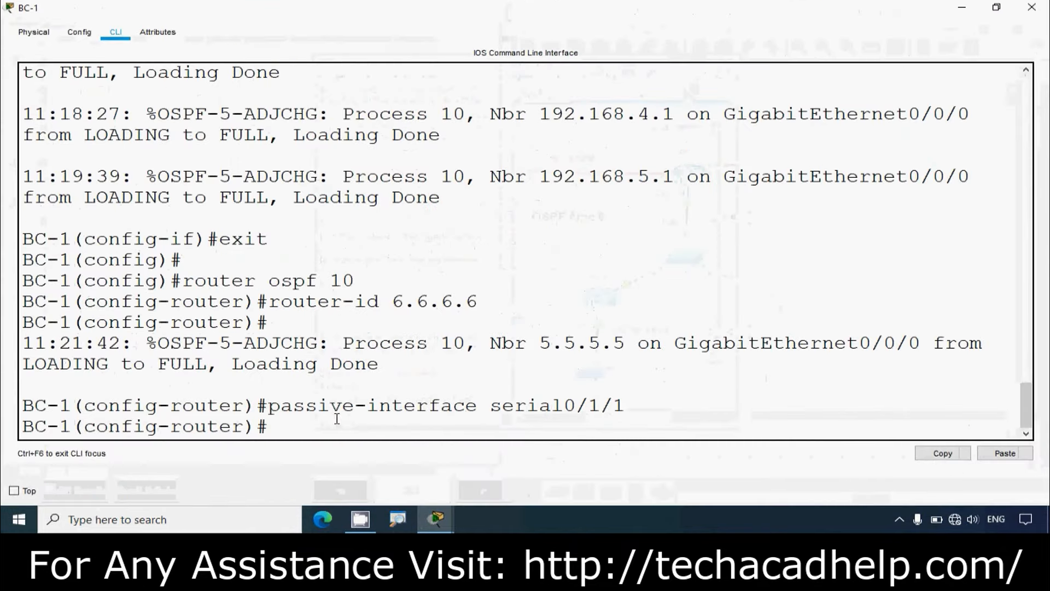
text(exit)
key(Return)
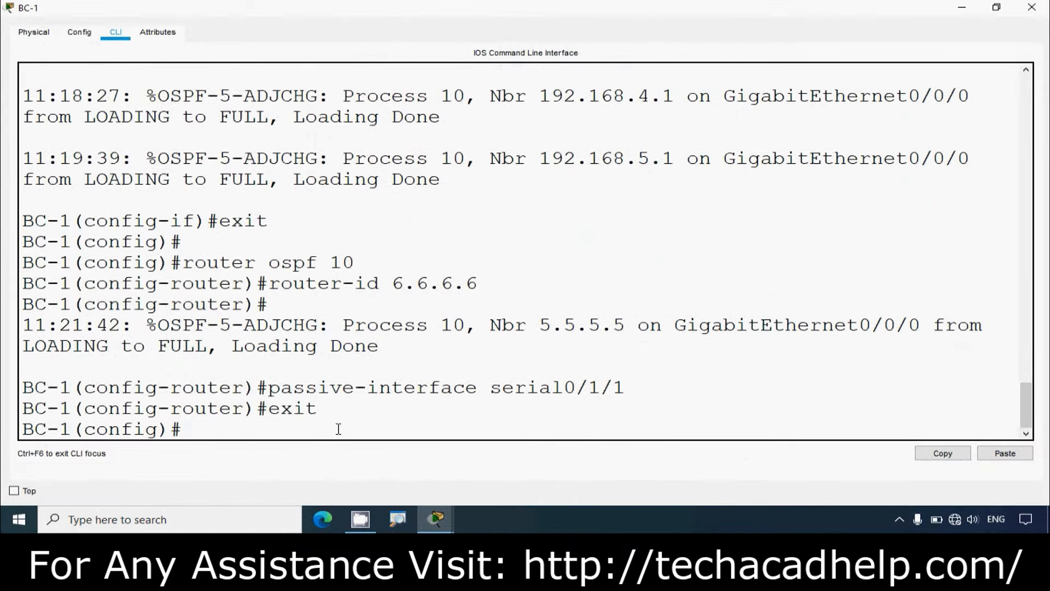
Step: Identify BC-1's interface toward the multiaccess switch and enter interface configuration mode for g0/0/0 on BC-1
text(interface)
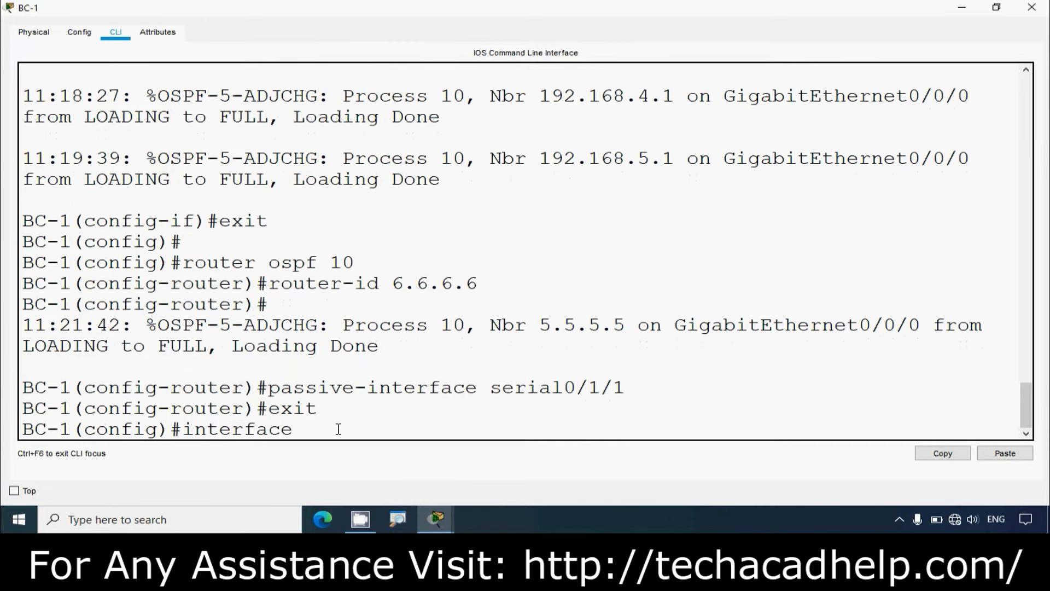
text( g0/0)
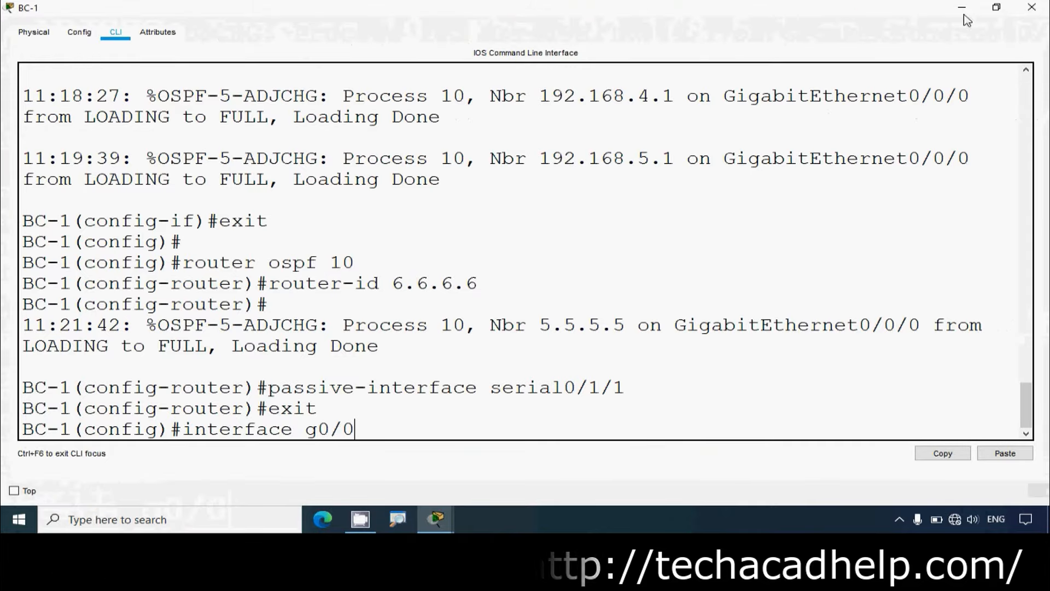
click(963, 8)
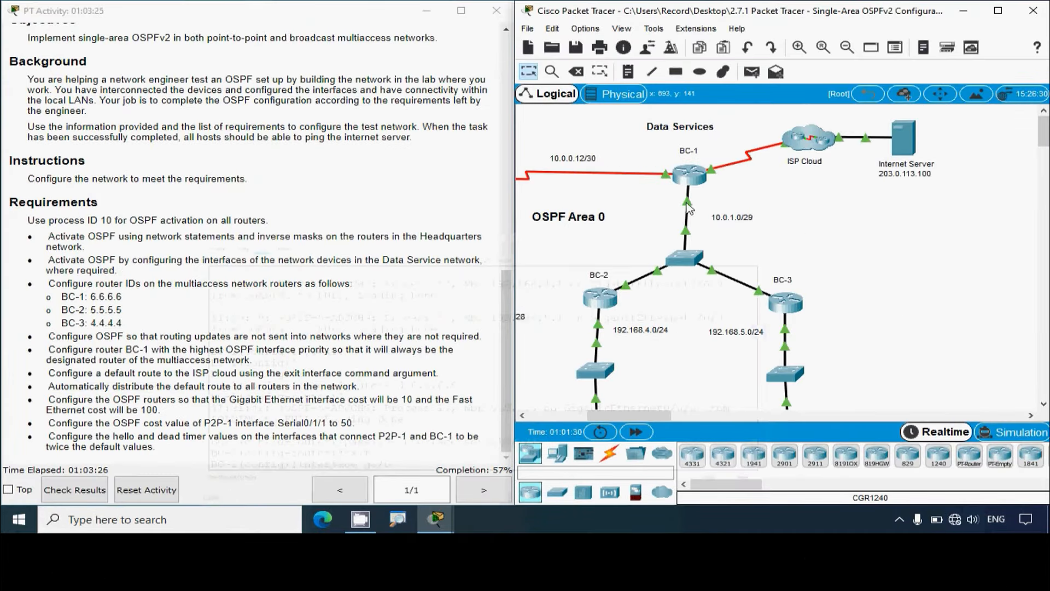
mouse_move(687, 204)
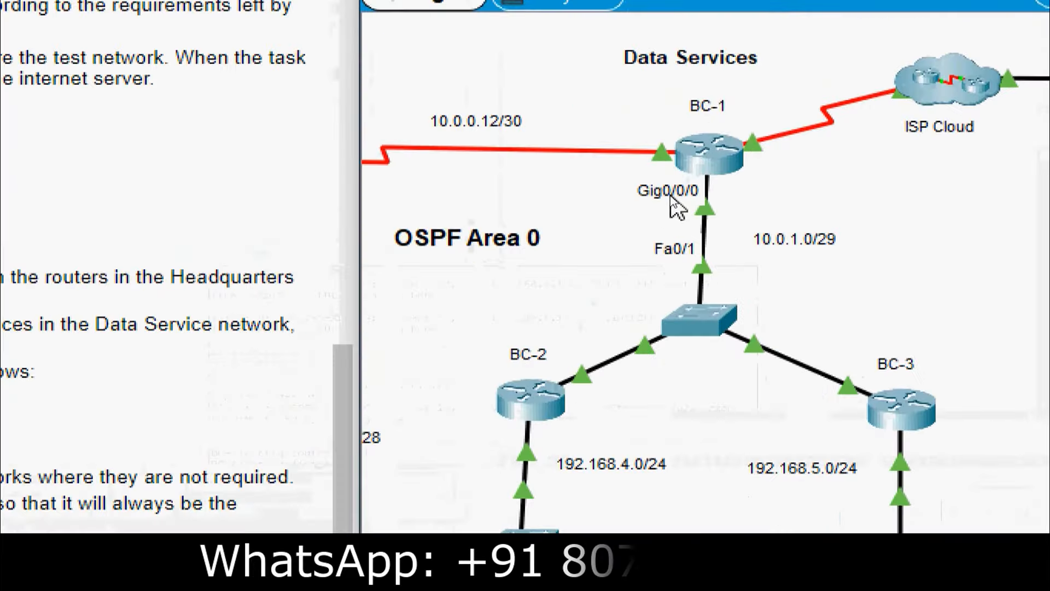
click(706, 159)
click(682, 63)
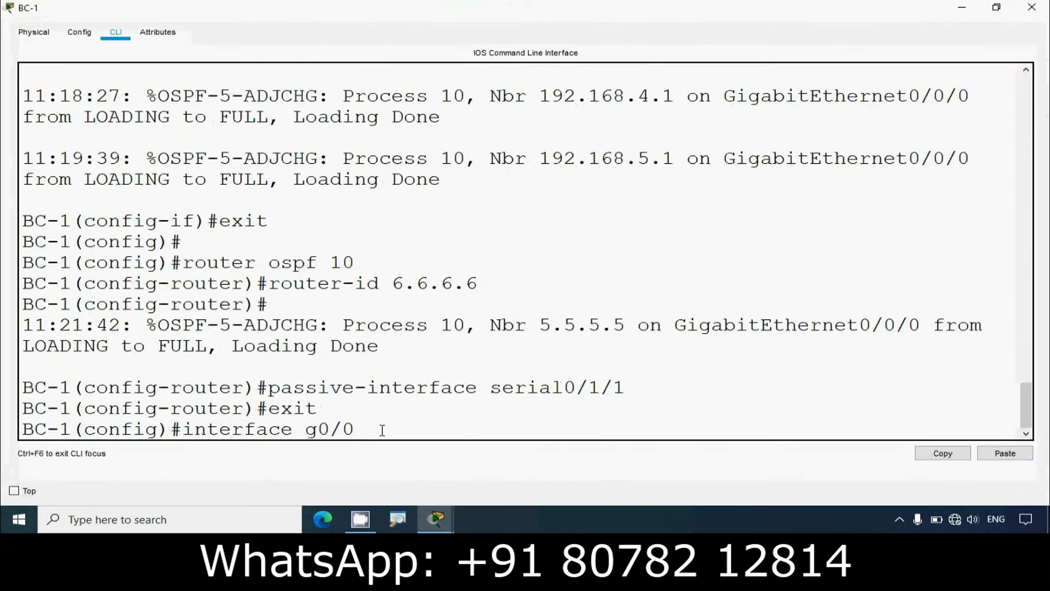
text(0)
key(Return)
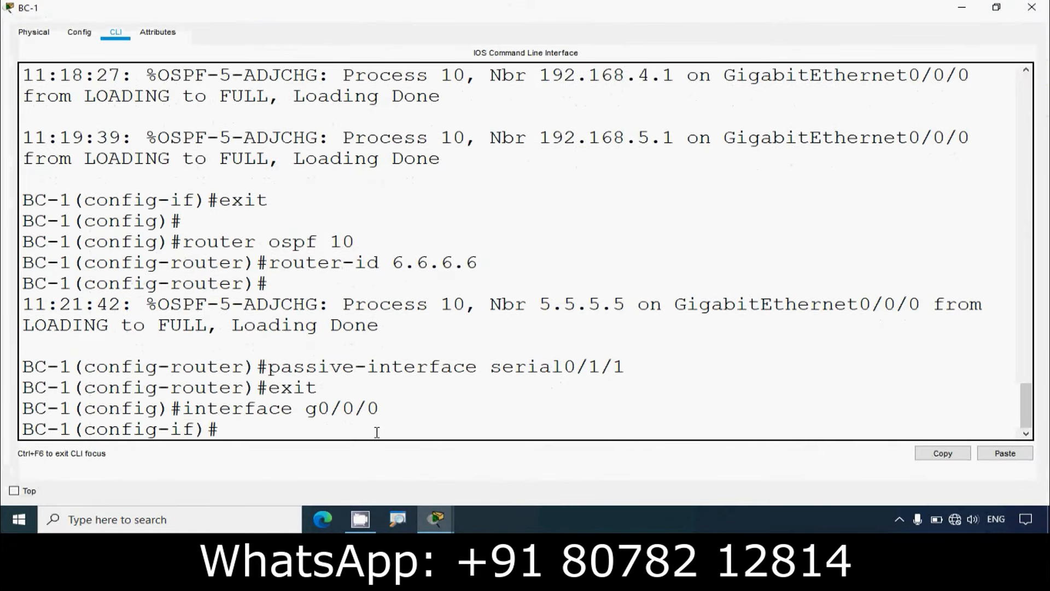
Step: Look up the OSPF interface options and priority range, set the interface's OSPF priority to 255, and close BC-1's window
text(ip osp)
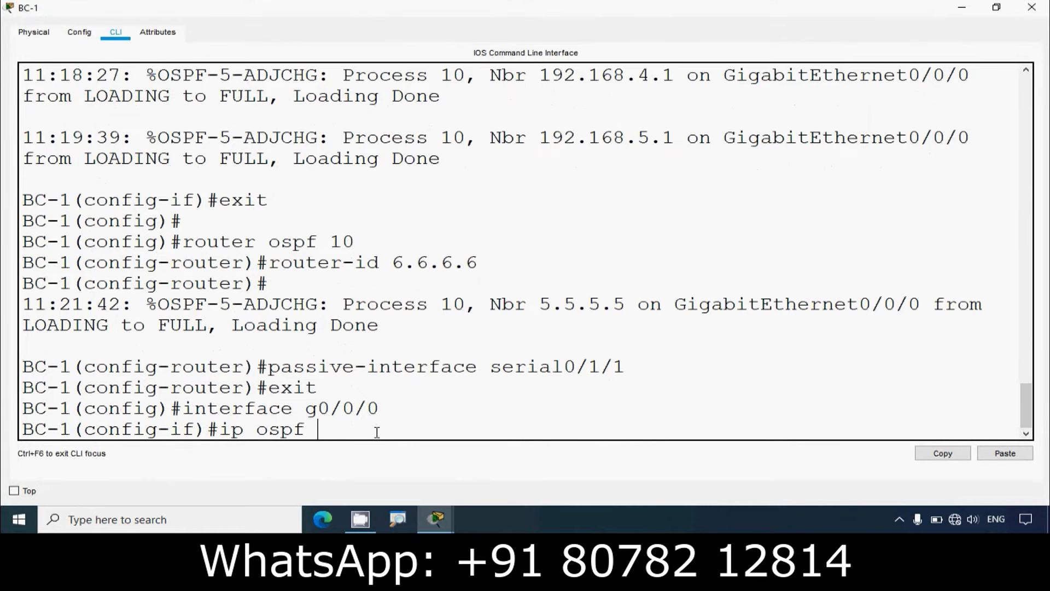
text(f ?)
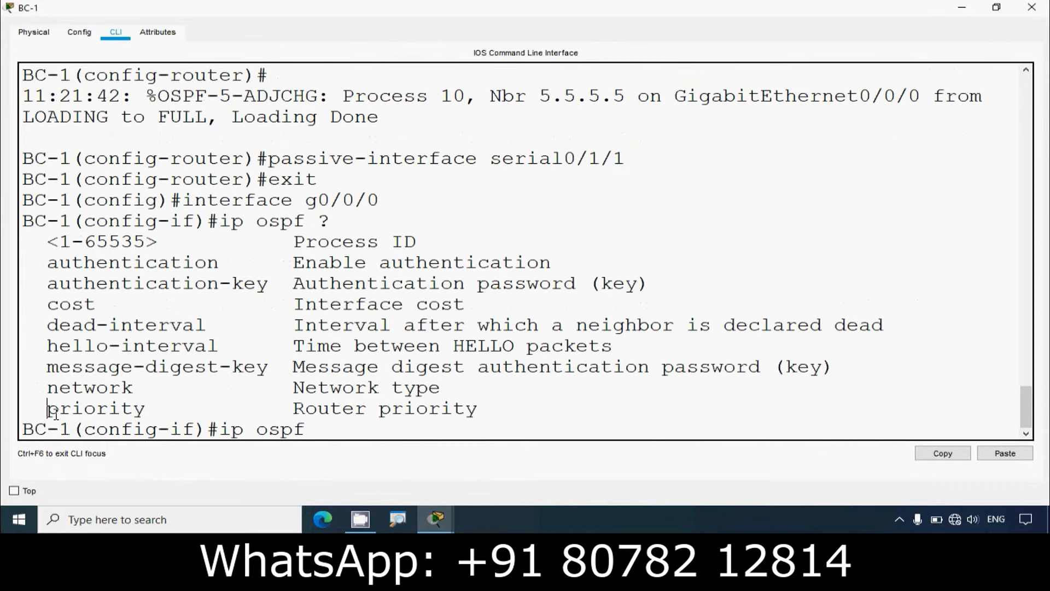
drag(54, 413, 199, 410)
drag(268, 410, 475, 411)
click(378, 436)
text(priority)
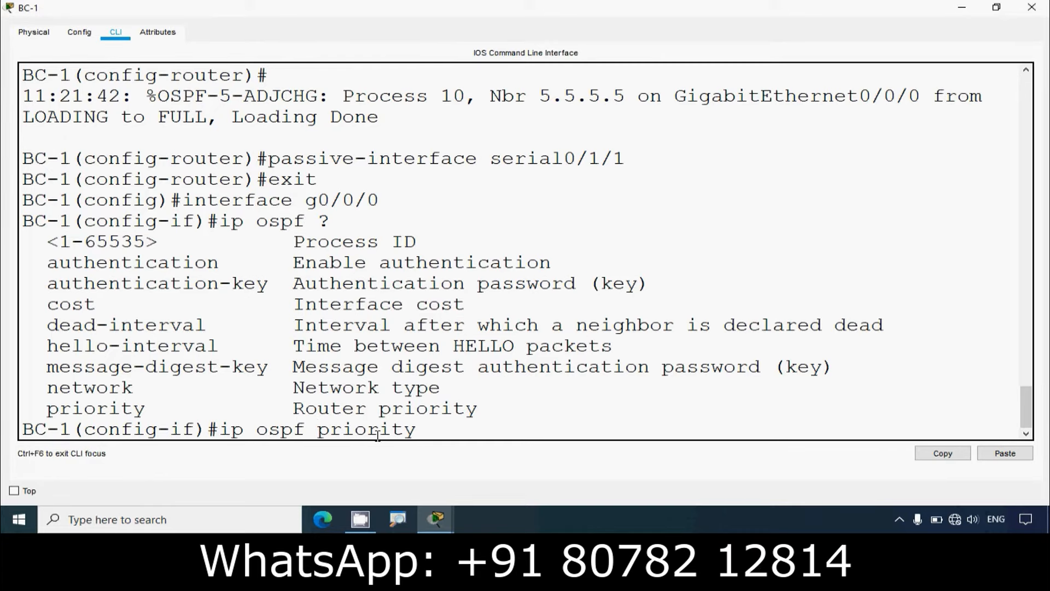
text( ?)
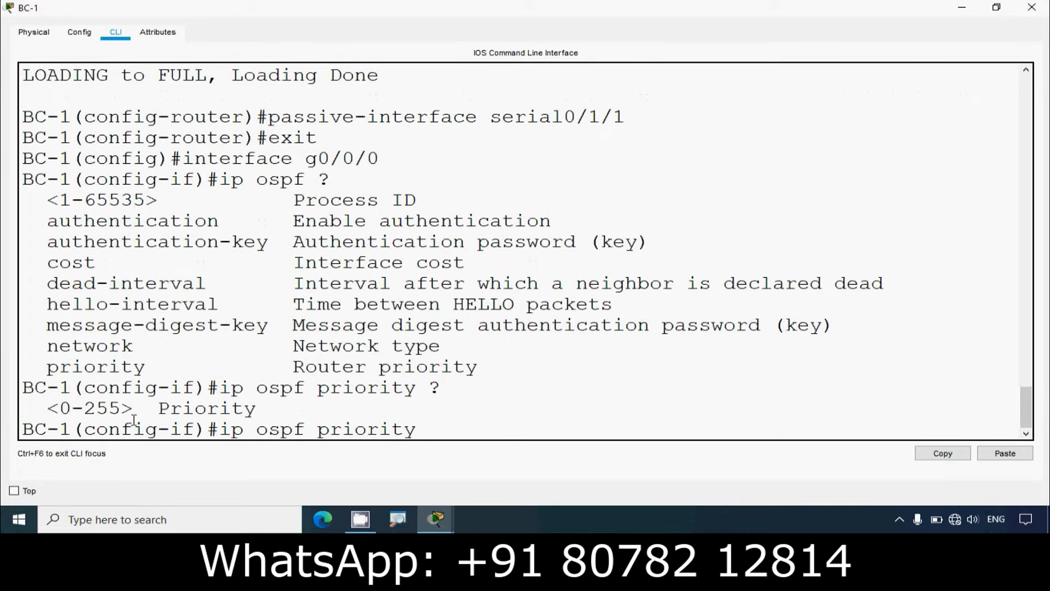
drag(85, 408, 120, 408)
click(429, 430)
text(255)
key(Return)
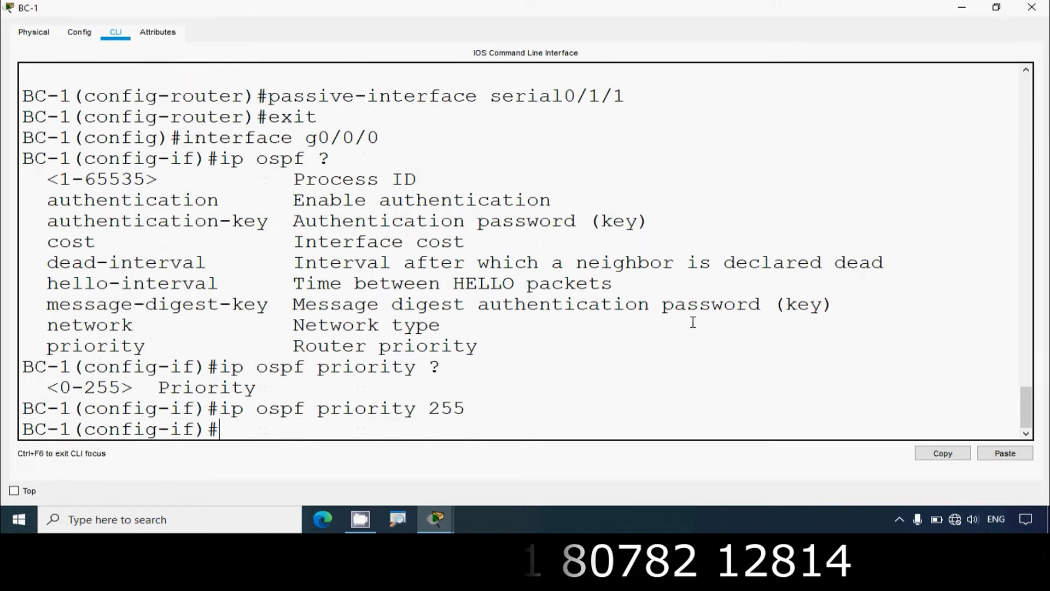
click(1032, 7)
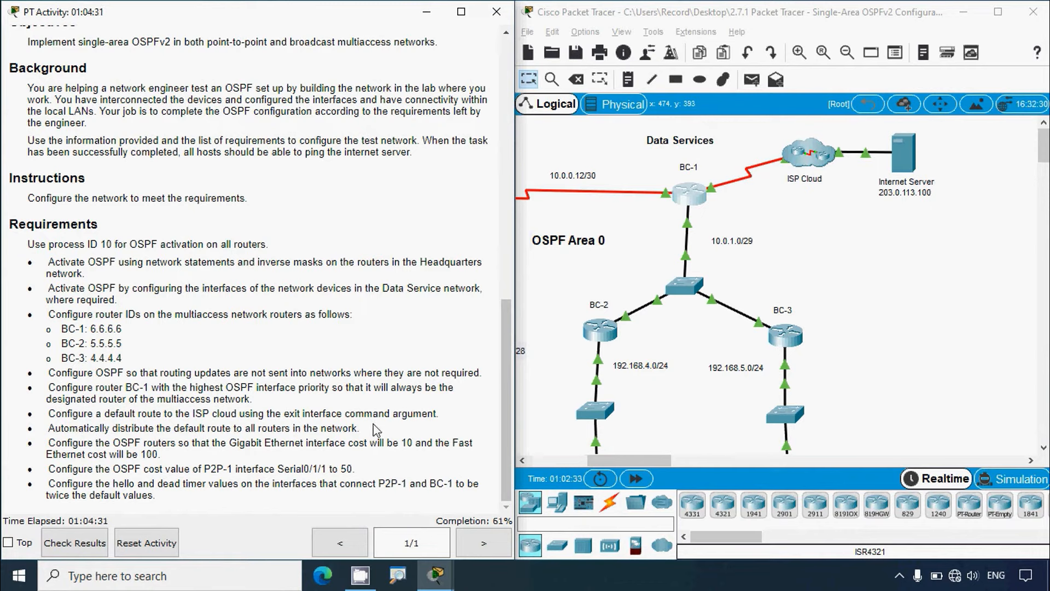
Step: Check BC-1's interface toward the ISP cloud and return BC-1's maximized command line to global configuration mode
click(874, 329)
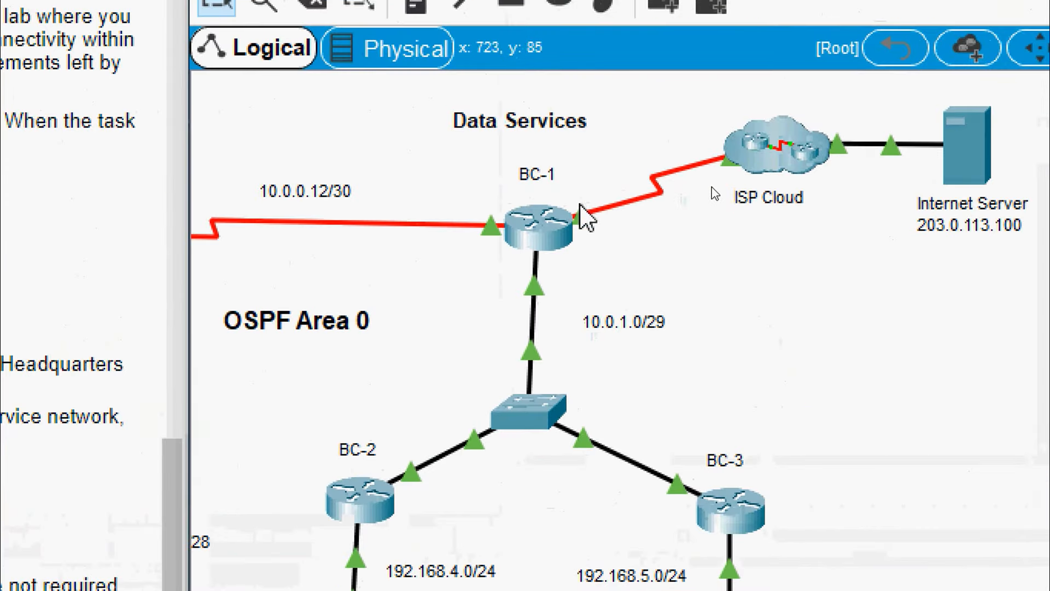
mouse_move(581, 220)
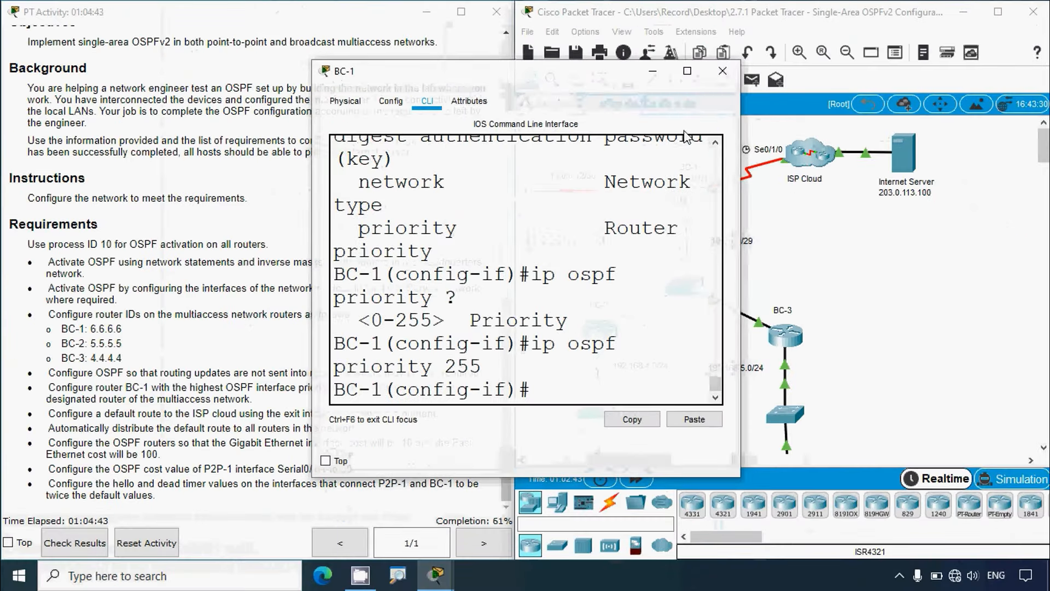
click(687, 71)
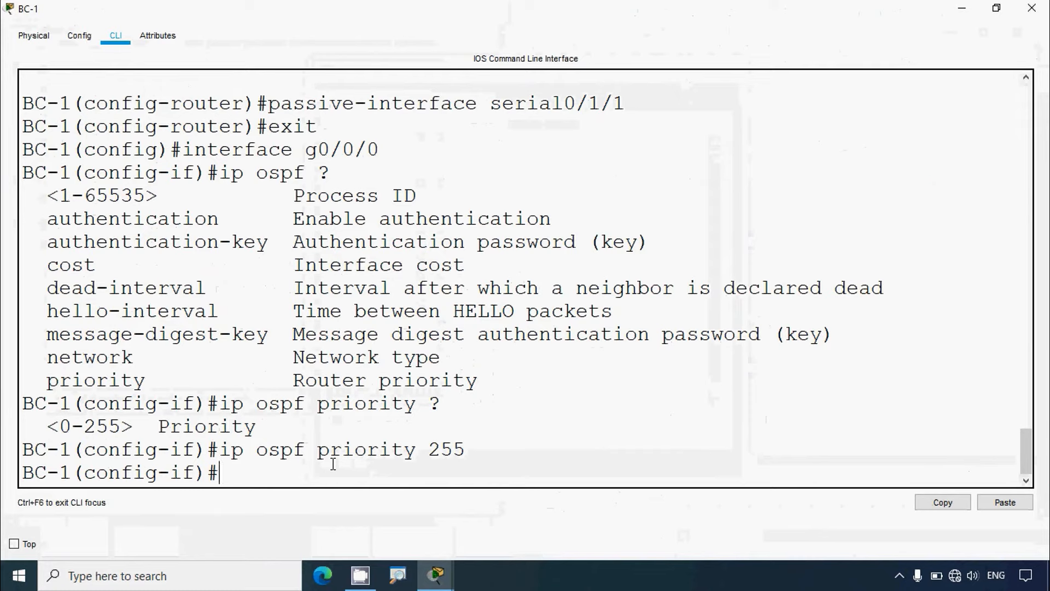
text(exit)
key(Return)
key(Return)
key(Return)
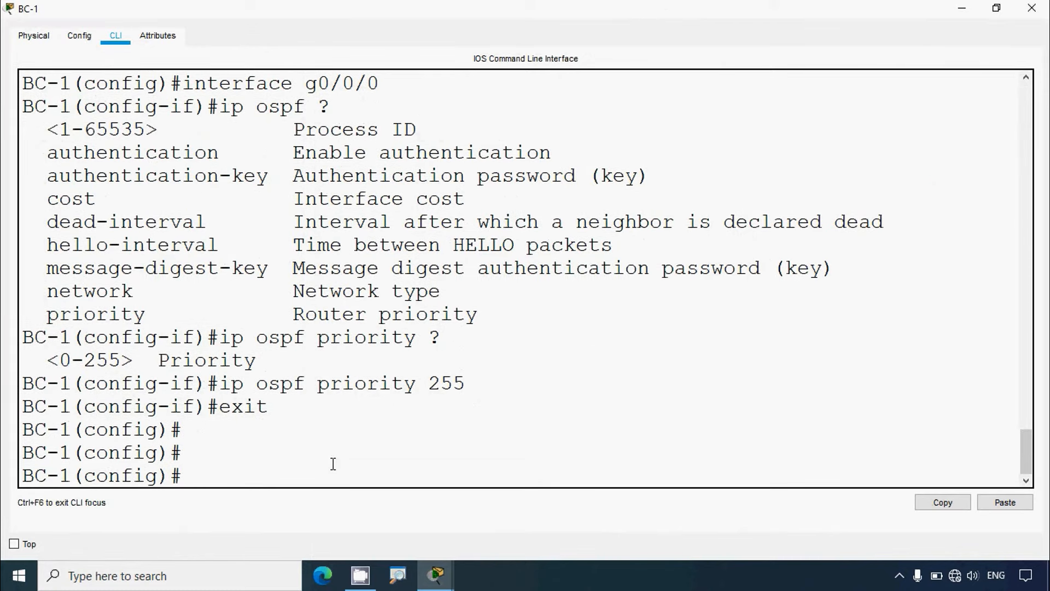
Step: Configure a default route (0.0.0.0 0.0.0.0) on BC-1 with exit interface serial 0/1/1 and close the router's window
text(ip route 0.0.0.)
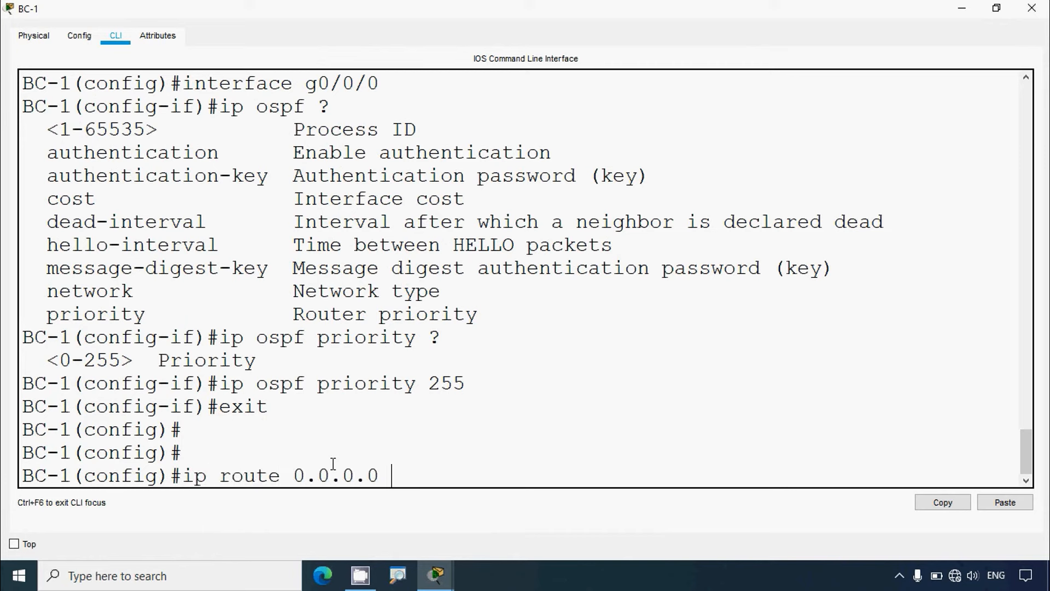
text(0 0.0.0.0 serial 0/1/)
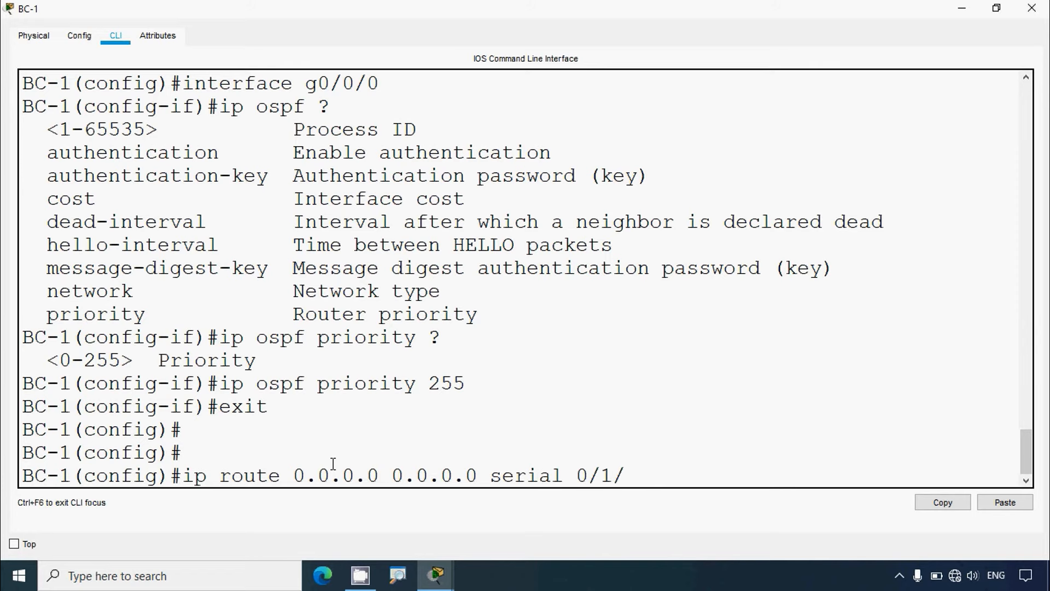
text(1)
key(Return)
key(Return)
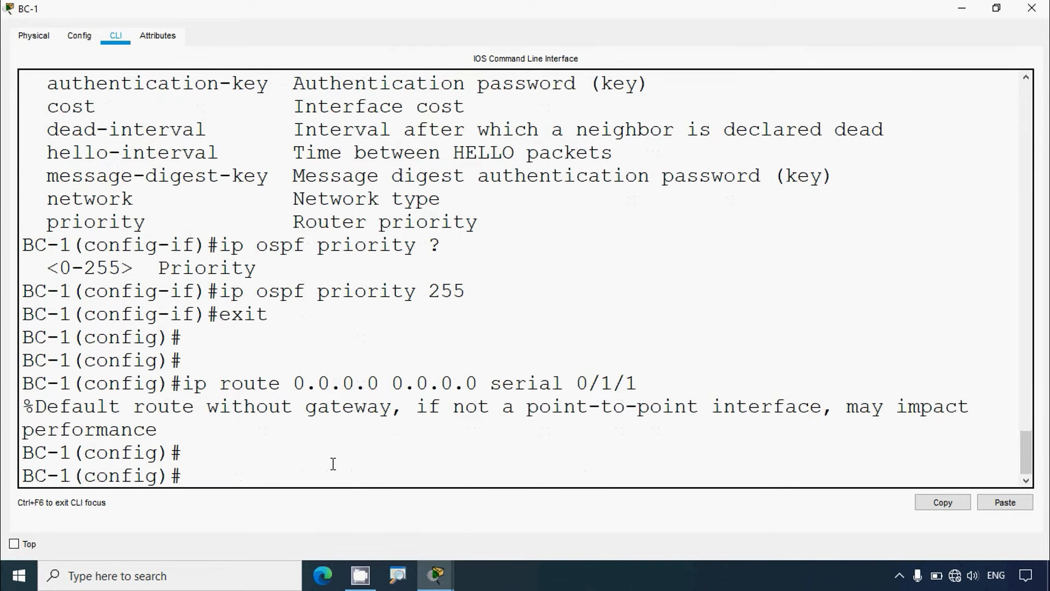
click(1031, 8)
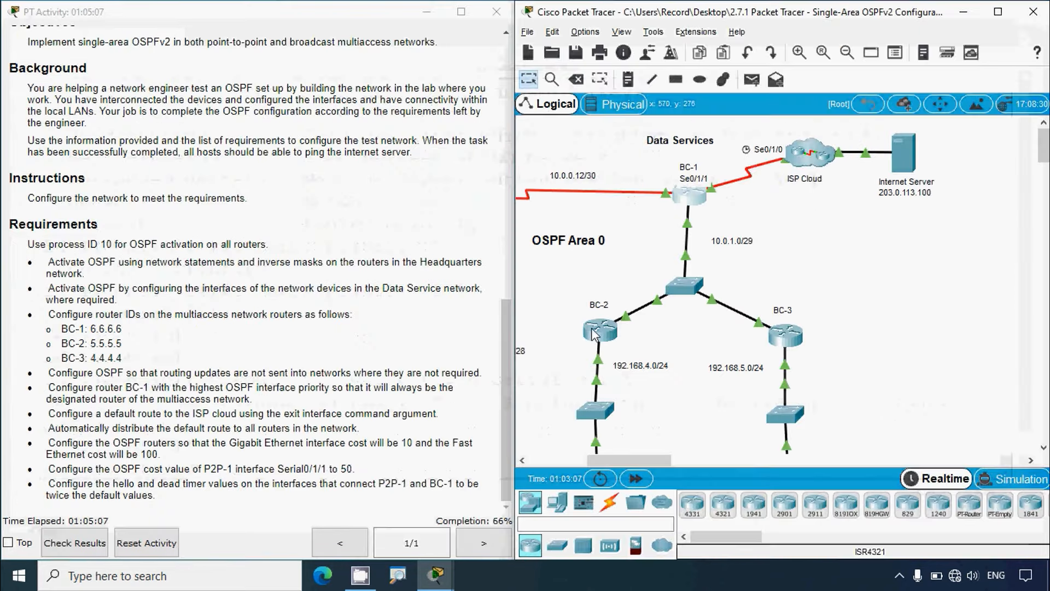
click(68, 449)
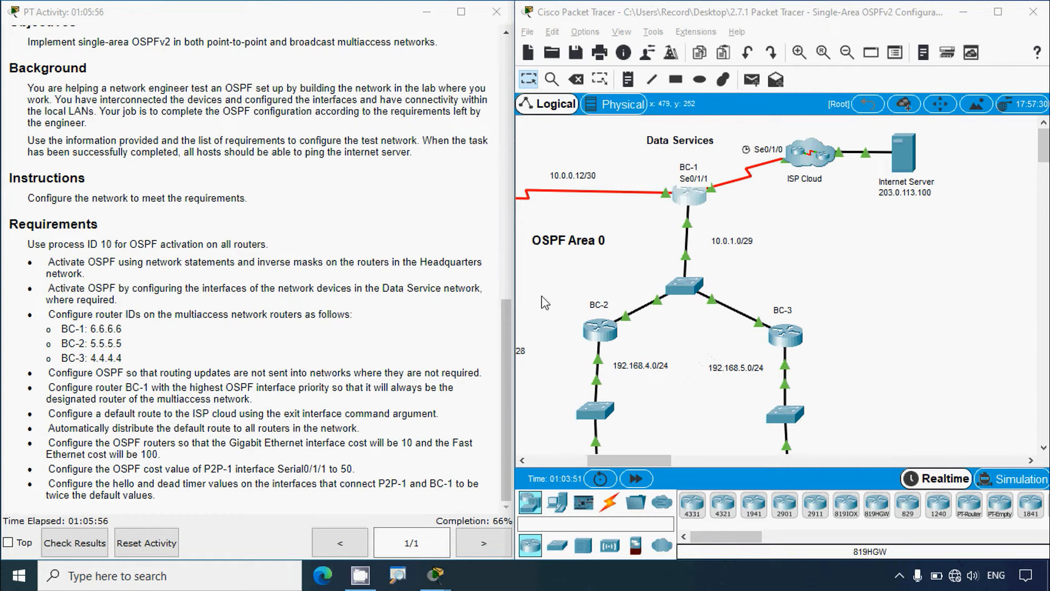
Step: Reopen BC-1's command line in a maximized window and enter router configuration mode for OSPF process 10
click(691, 198)
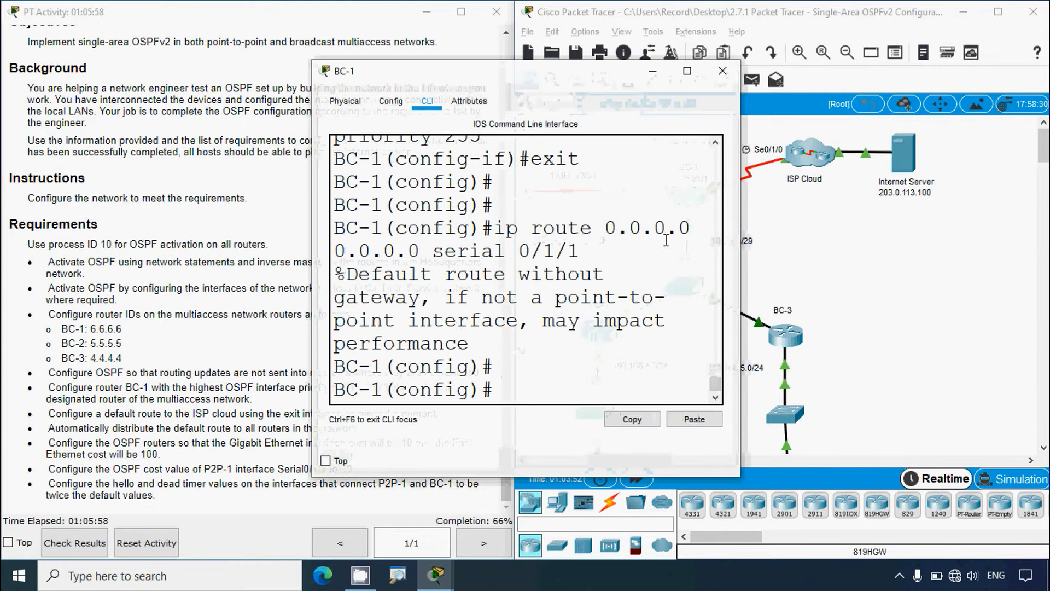
click(688, 71)
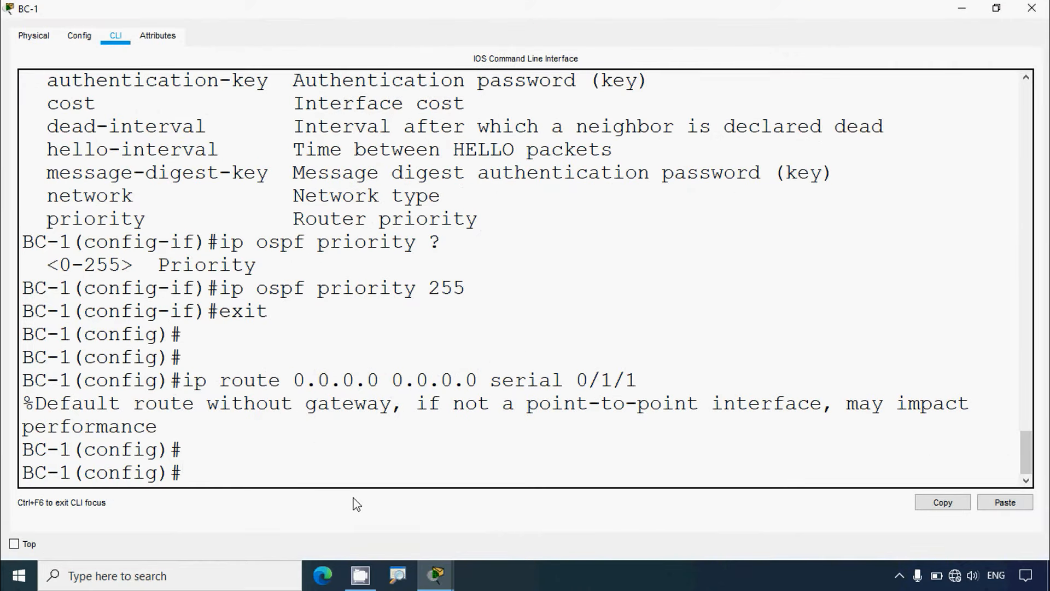
text(router ops)
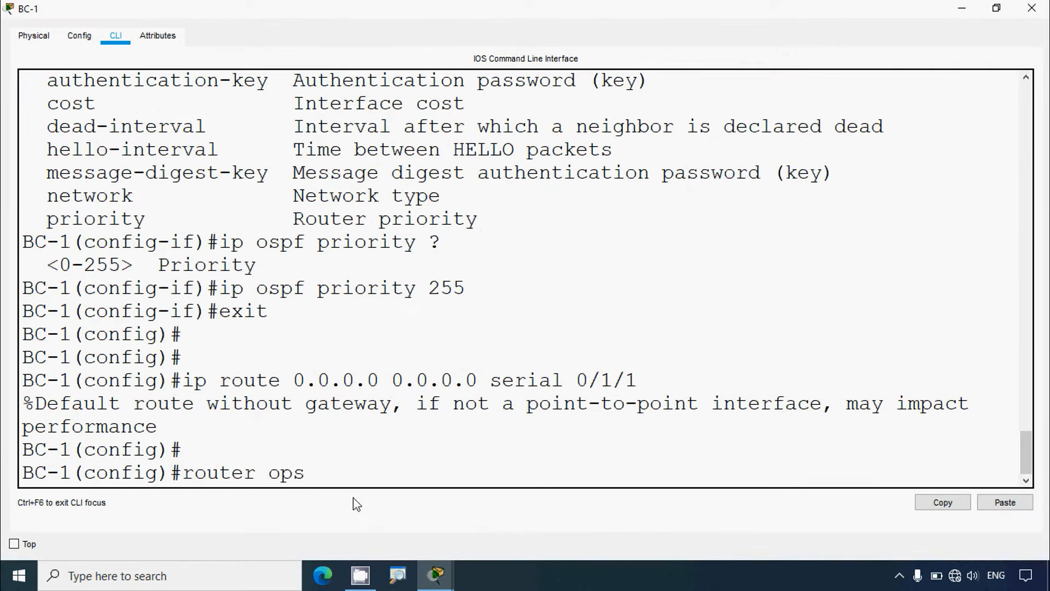
key(BackSpace)
key(BackSpace)
text(spf 10)
key(Return)
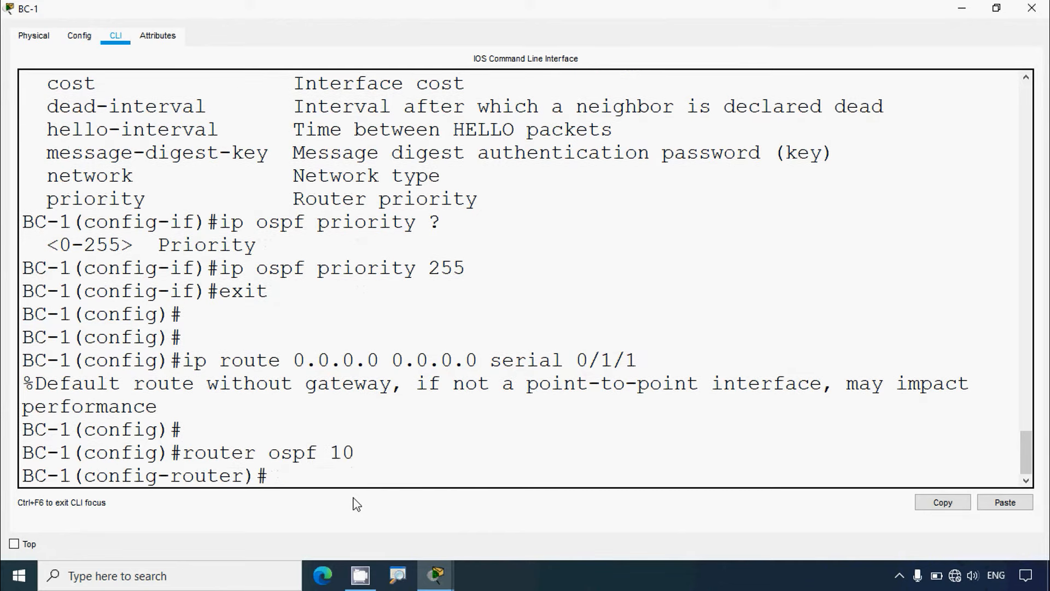
Step: Look up the OSPF router commands and distribute BC-1's default route with default-information originate
text(?)
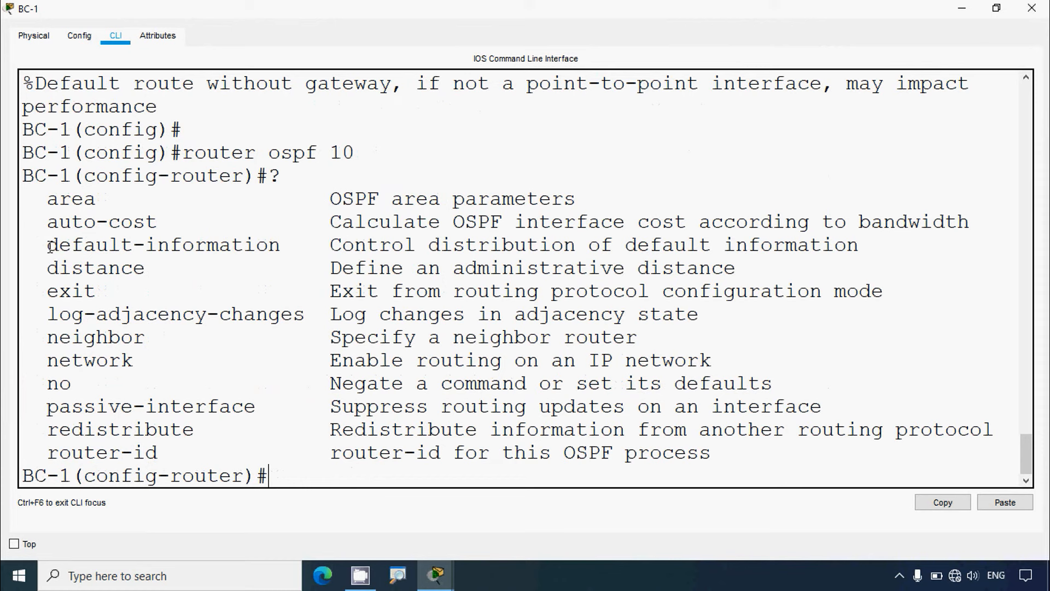
drag(50, 246, 282, 245)
click(314, 474)
text(default-)
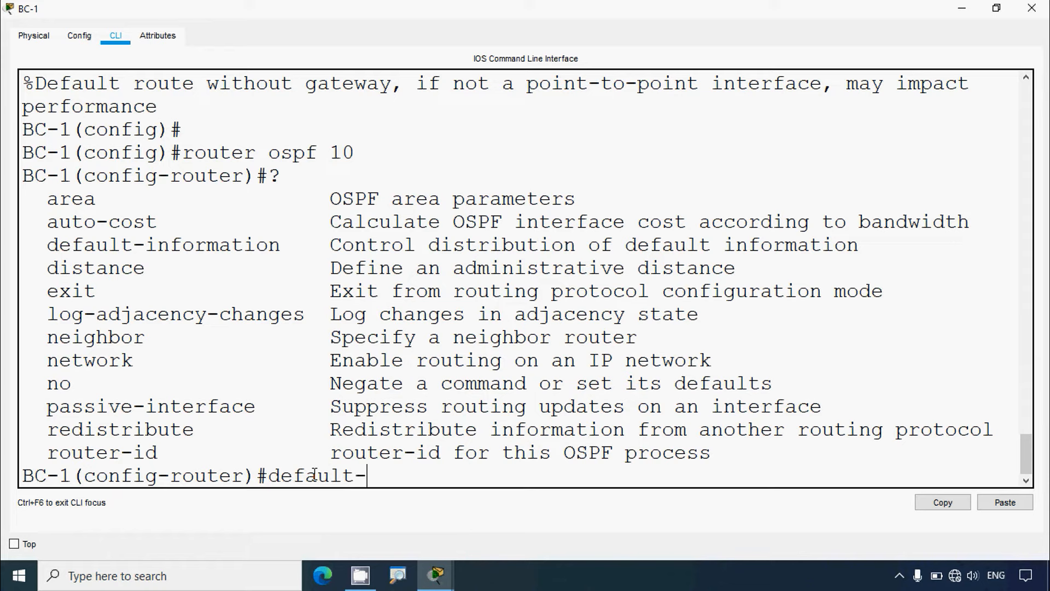
text(information)
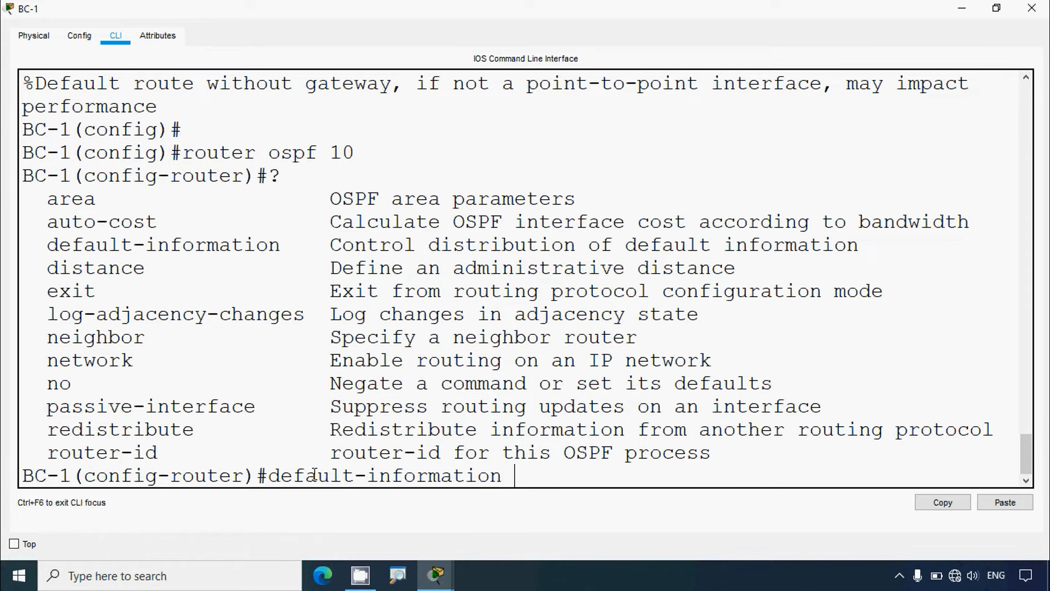
text( ?)
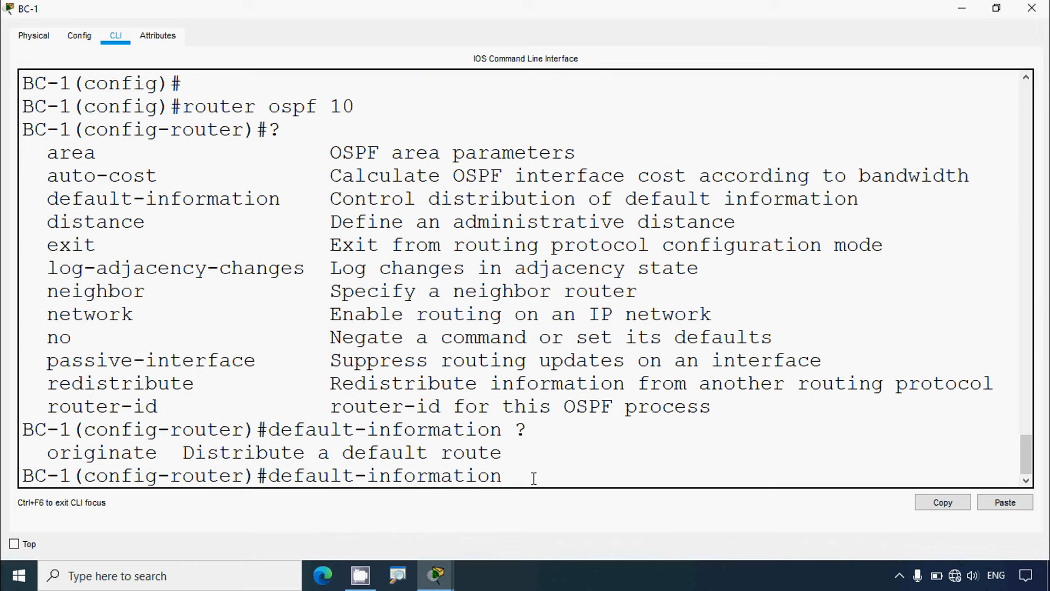
text(originate)
key(Return)
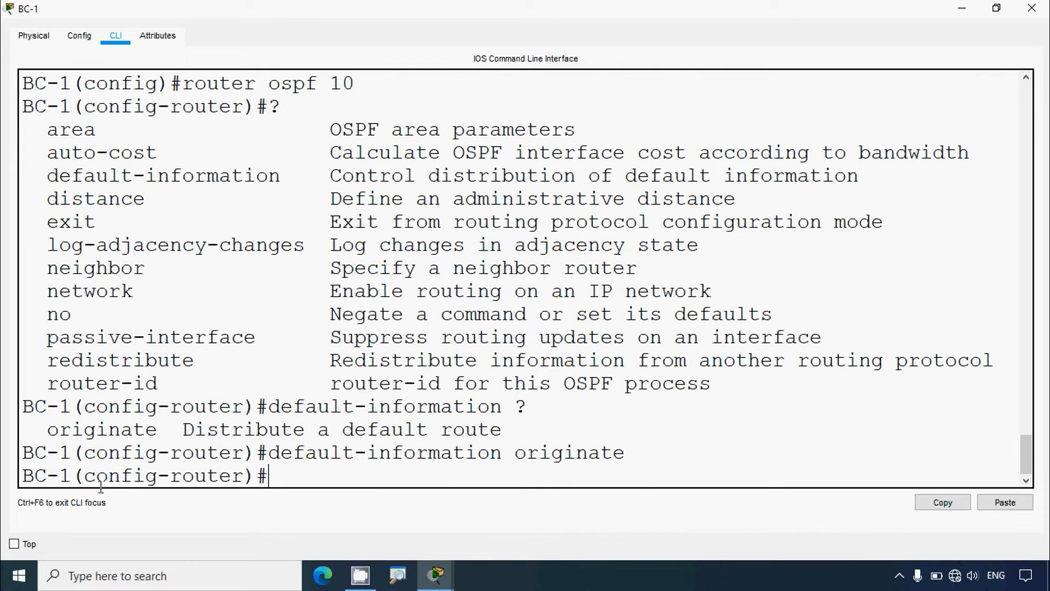
Step: Return BC-1 to privileged mode, display its IP routing table to check the static default route, and close the window
text(end)
key(Return)
text(show)
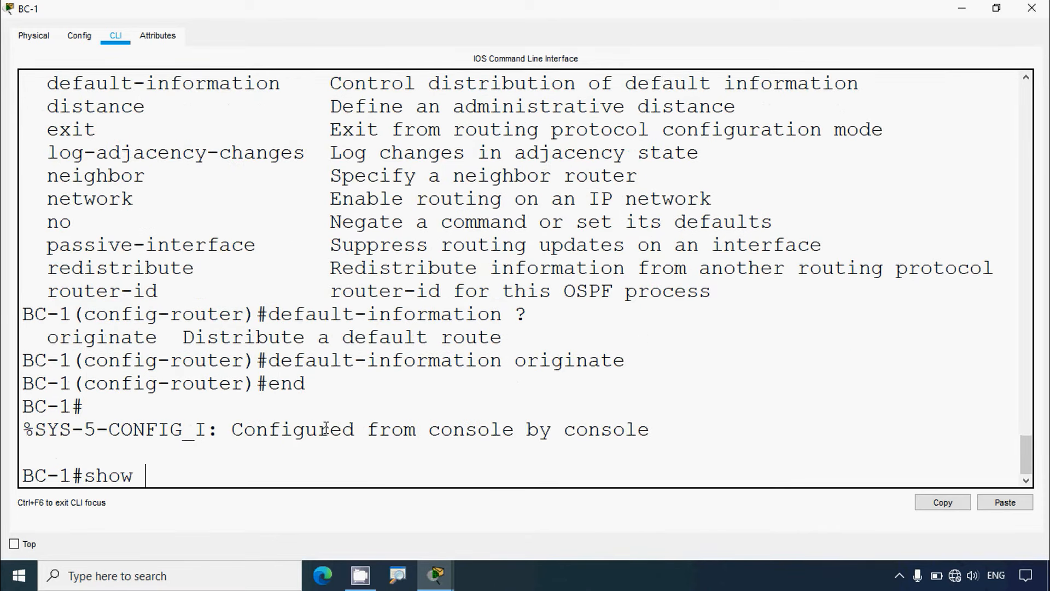
text( ip rou)
key(BackSpace)
key(BackSpace)
key(BackSpace)
text(ip route)
key(Return)
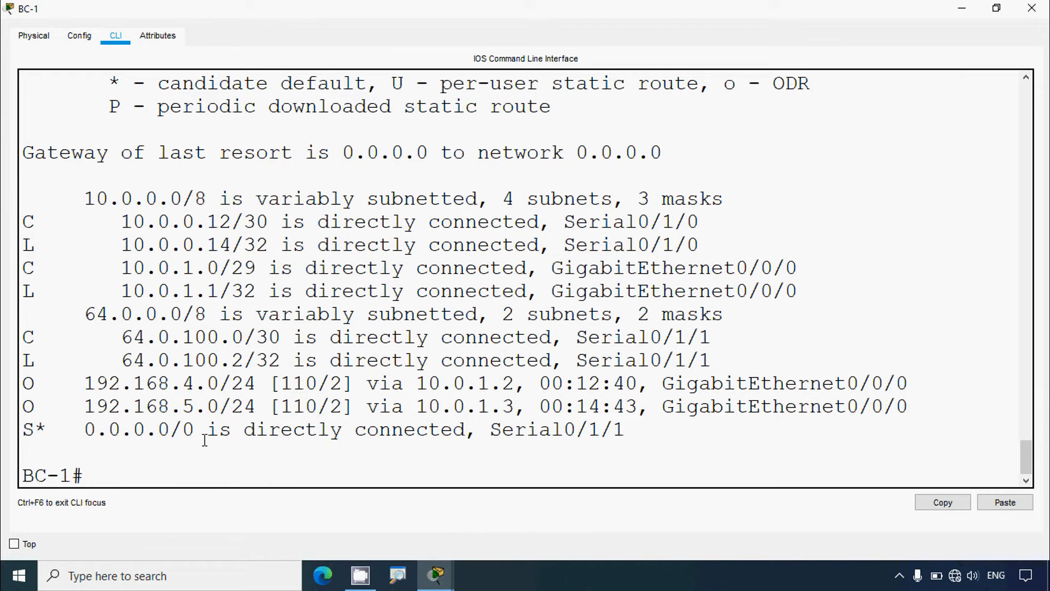
drag(415, 424, 679, 440)
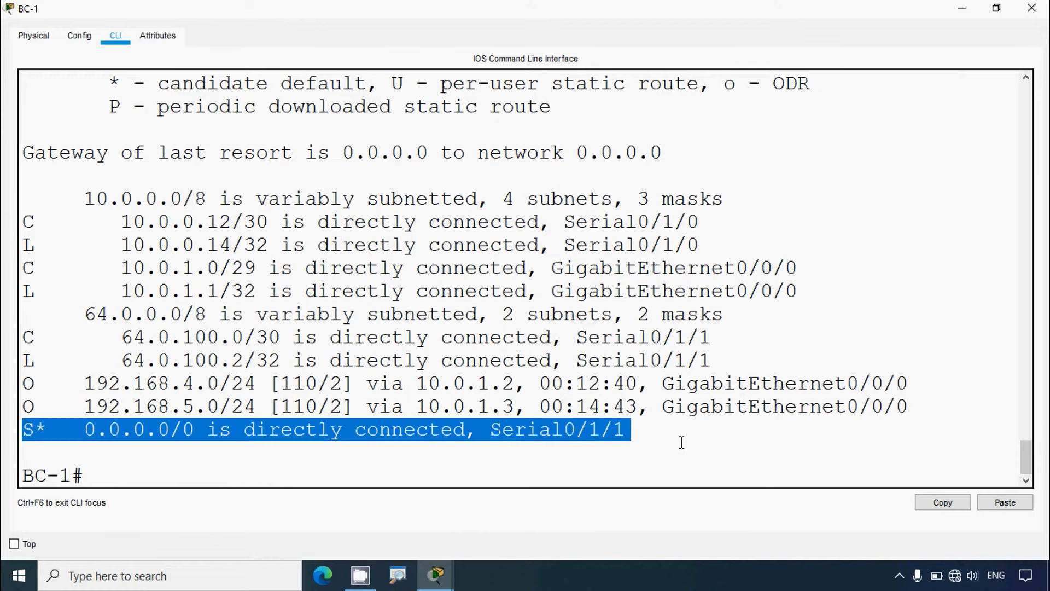
click(690, 413)
click(1030, 9)
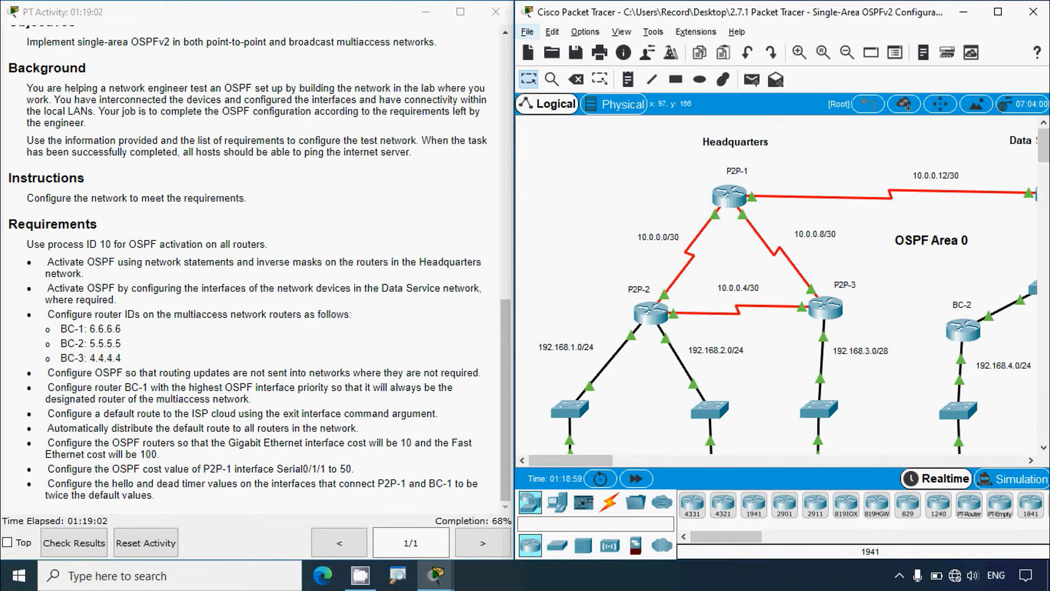
Step: Open P2P-1's command line in a maximized window and enter router configuration mode for OSPF process 10
click(734, 212)
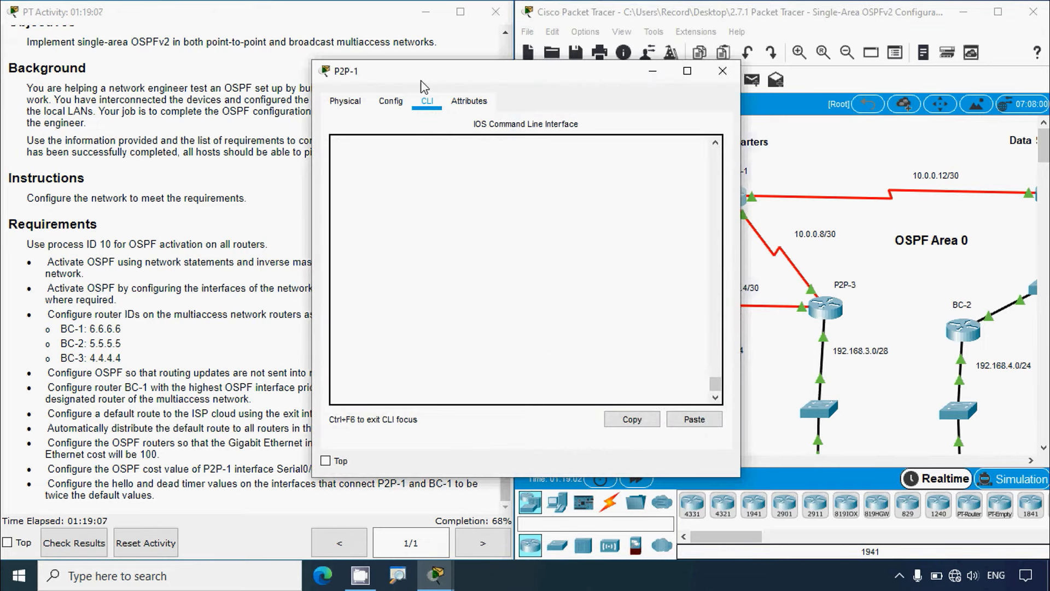
double_click(421, 81)
key(Return)
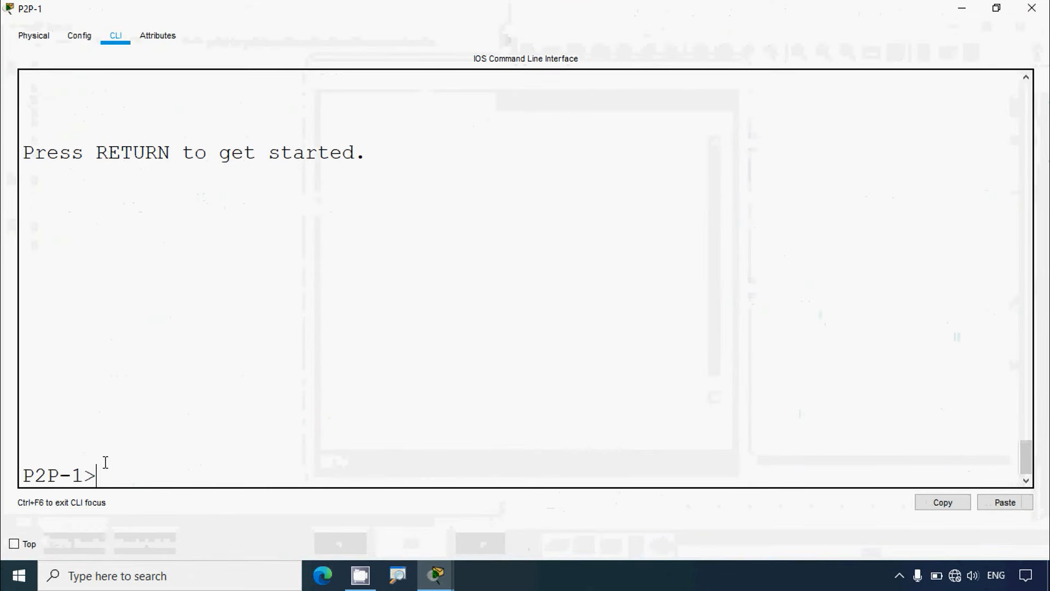
text(enable)
key(Return)
text(conf t)
key(Return)
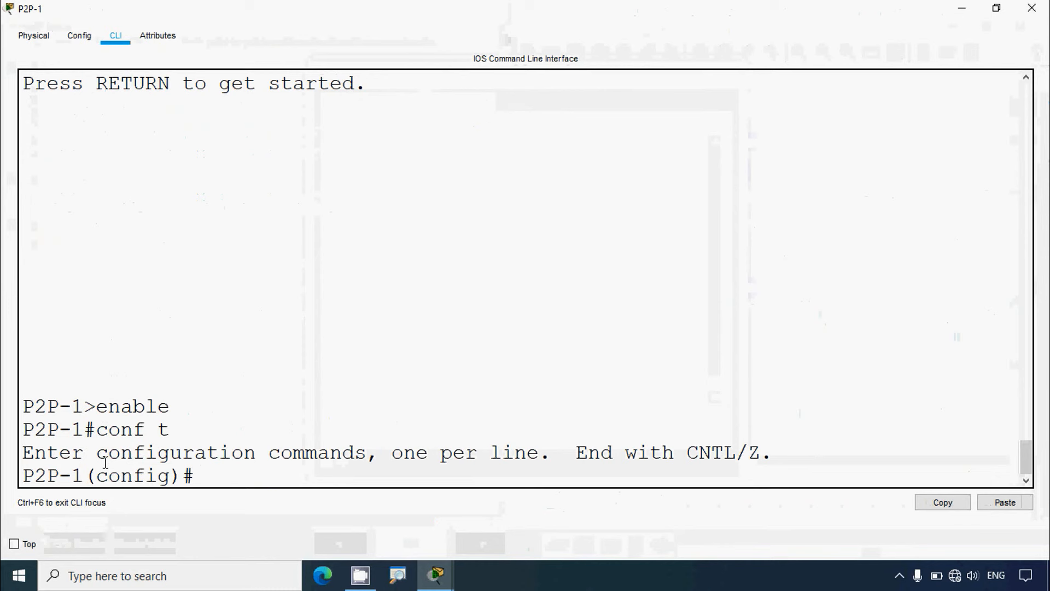
text(router osp)
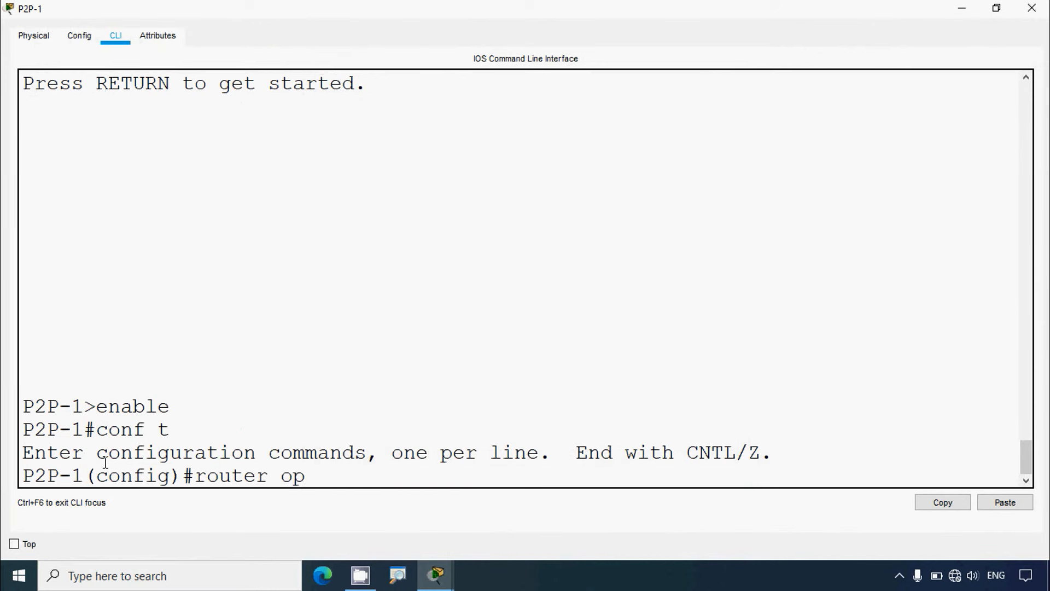
key(BackSpace)
text(spf 10)
key(Return)
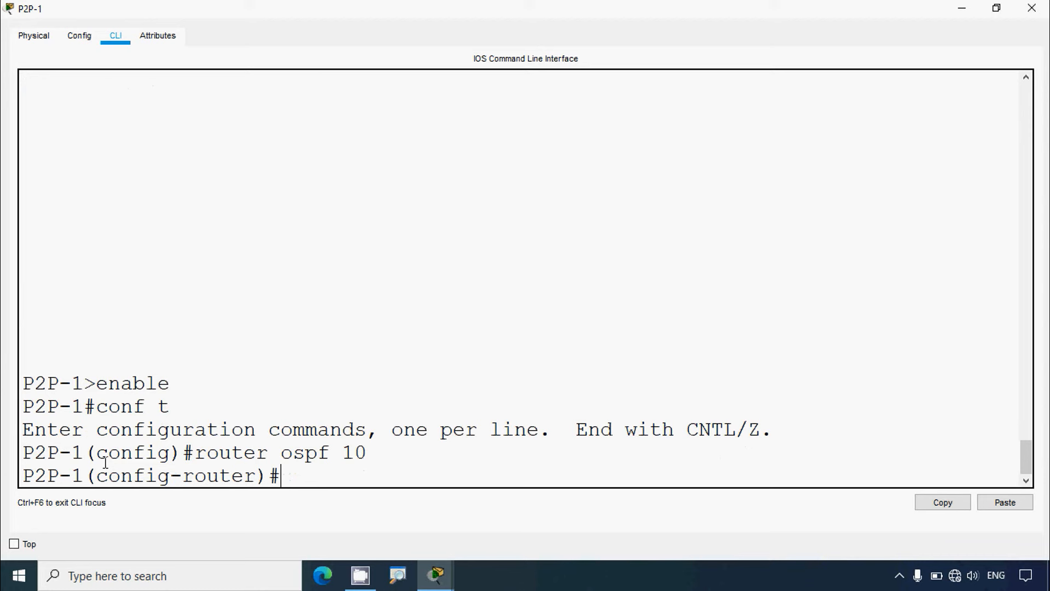
Step: Look up the auto-cost options on P2P-1 and set the OSPF reference bandwidth to 1000 Mbps
text(r)
key(BackSpace)
text(auto-cost )
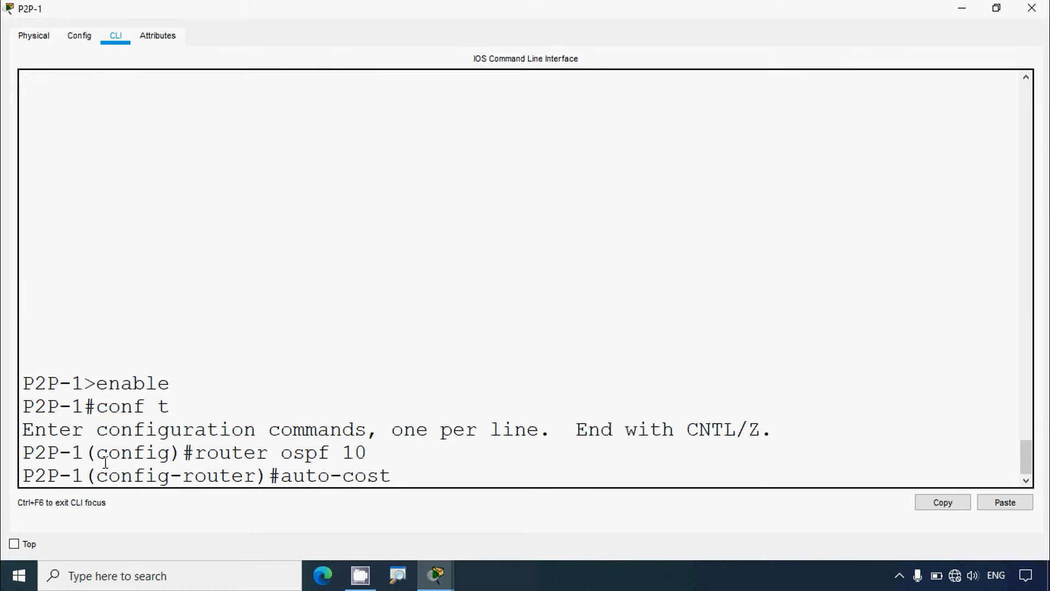
text(?)
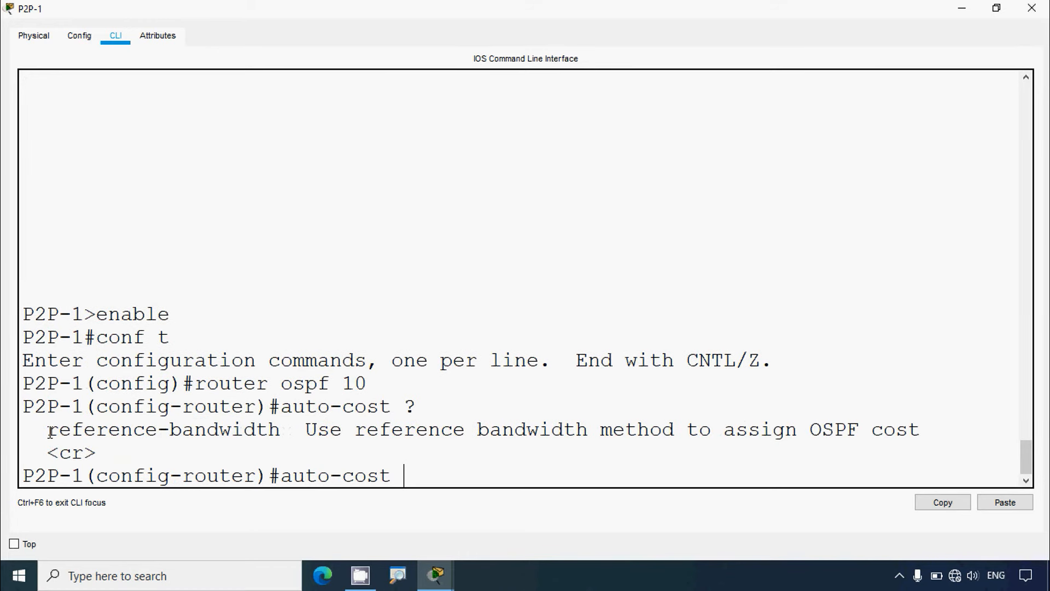
drag(48, 430, 280, 430)
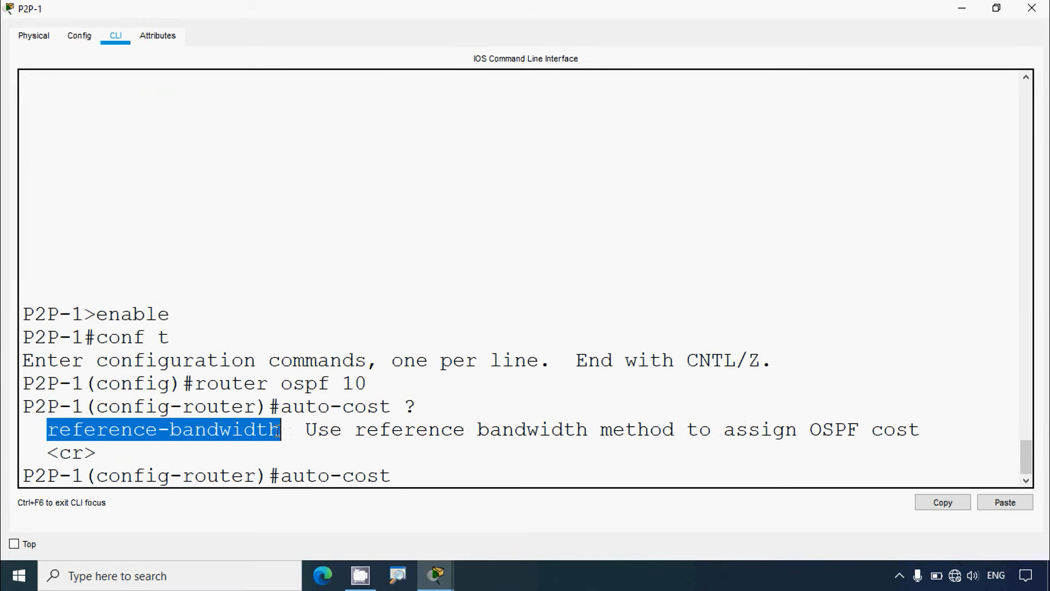
click(418, 479)
text(re)
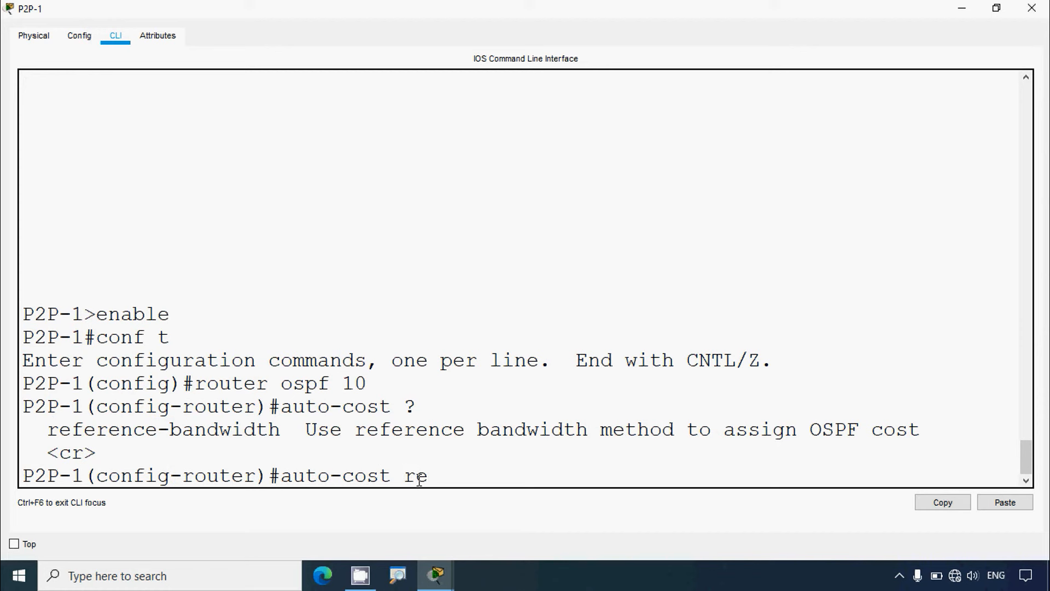
key(Tab)
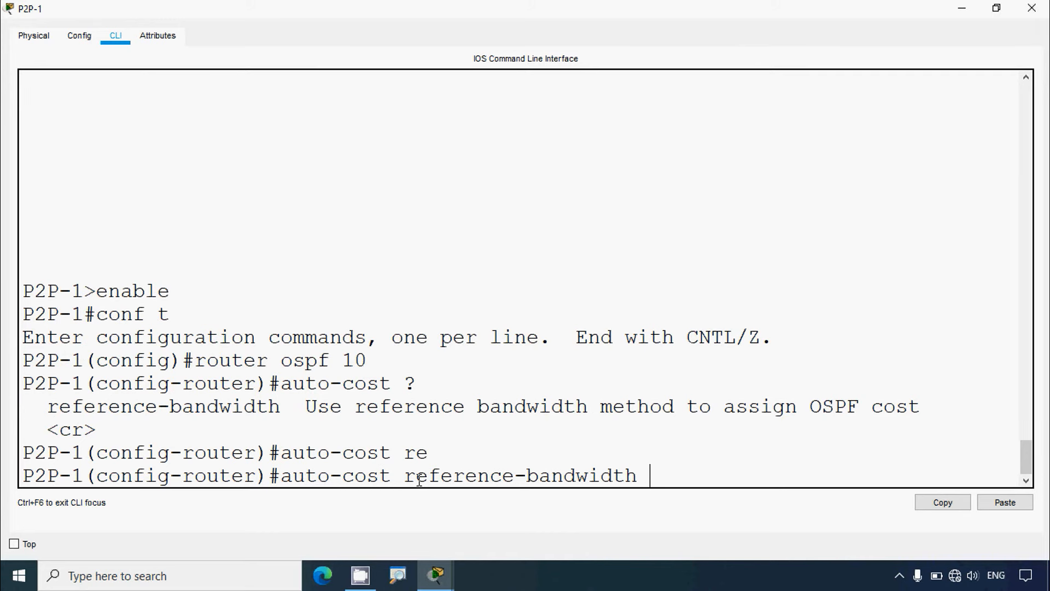
text(?)
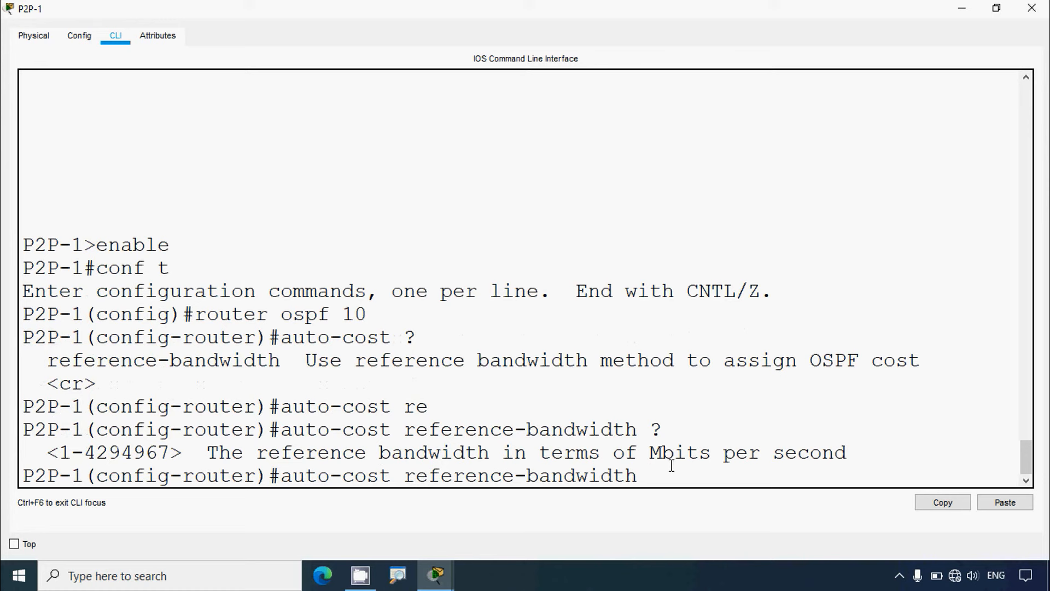
text(00)
key(Return)
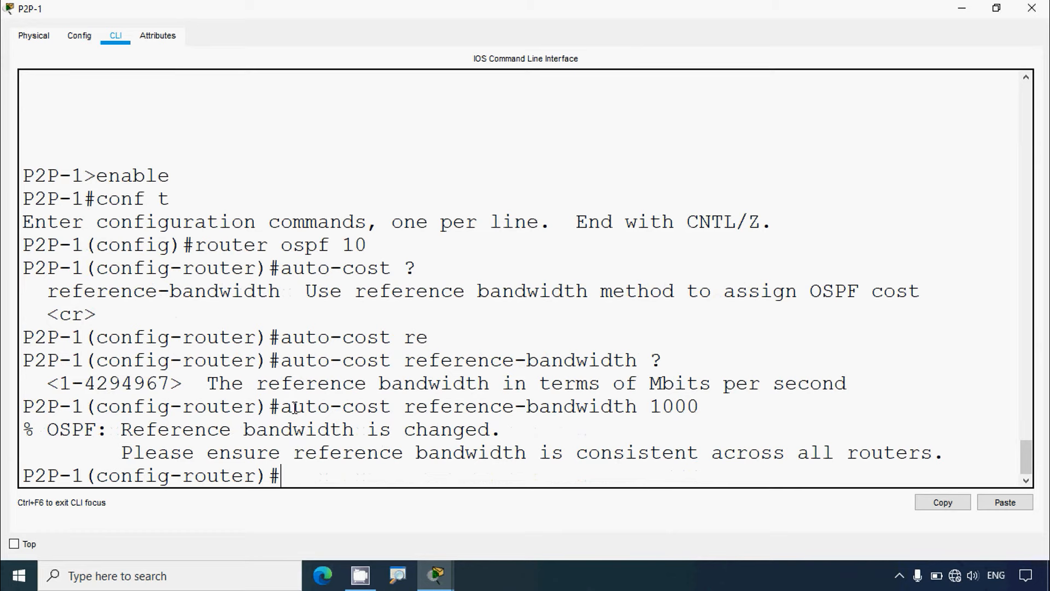
Step: Copy the command auto-cost reference-bandwidth 1000 from P2P-1's command line and close the router's window
drag(282, 407, 698, 406)
key(ctrl+c)
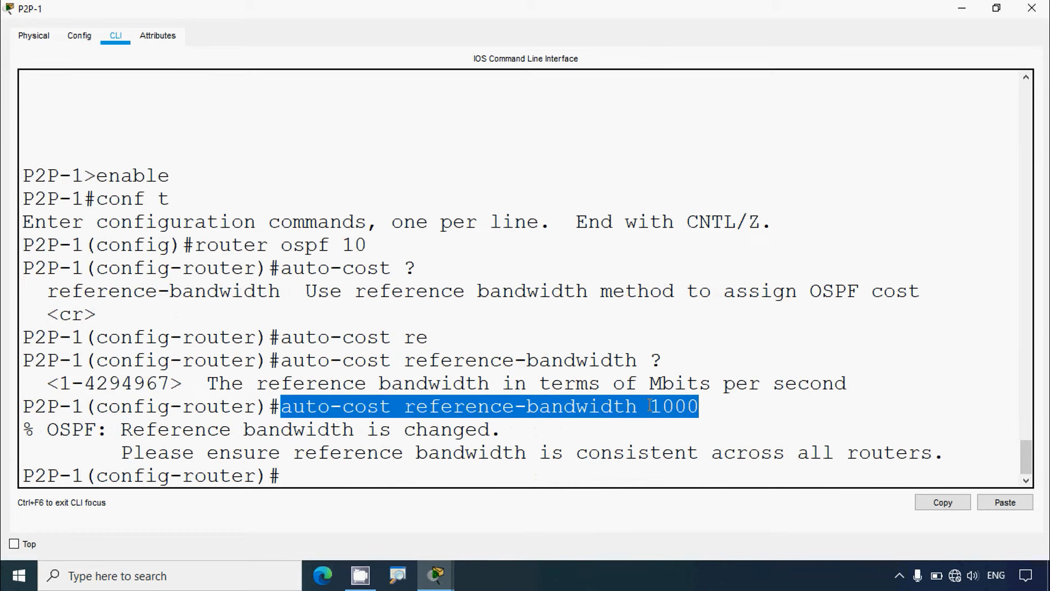
right_click(696, 406)
click(682, 413)
click(1032, 8)
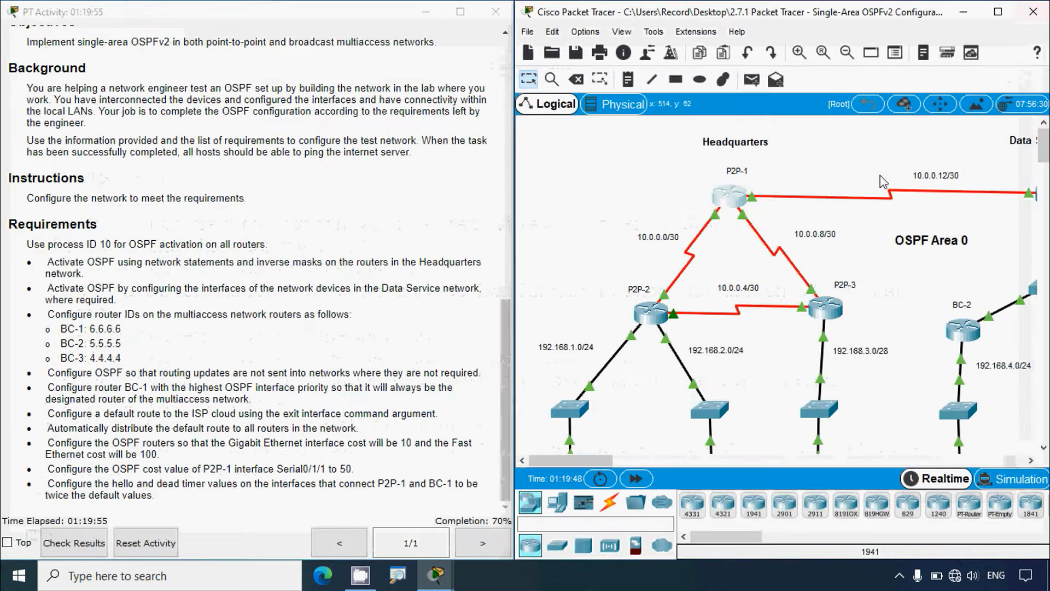
Step: Open P2P-2's command line in a maximized window and enter global configuration mode
click(653, 315)
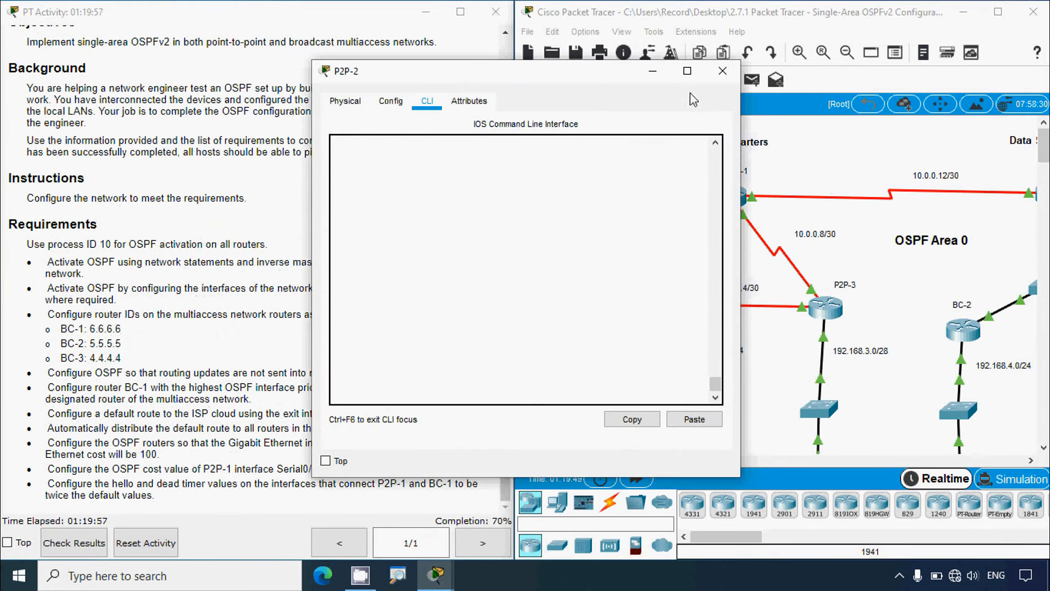
click(685, 72)
key(Return)
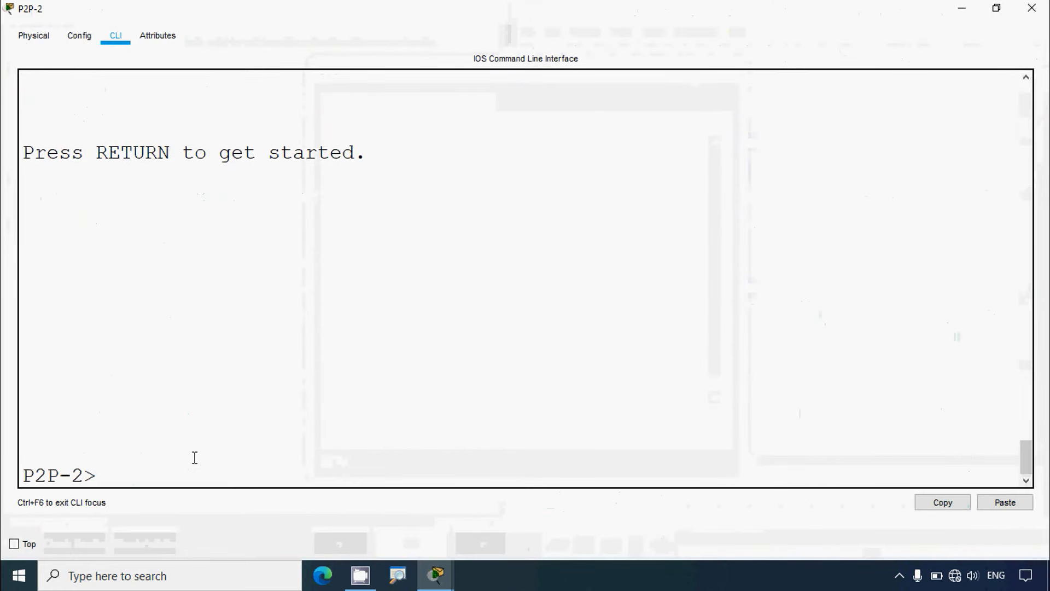
text(en)
key(Return)
text(cofn t)
key(Return)
text(conf )
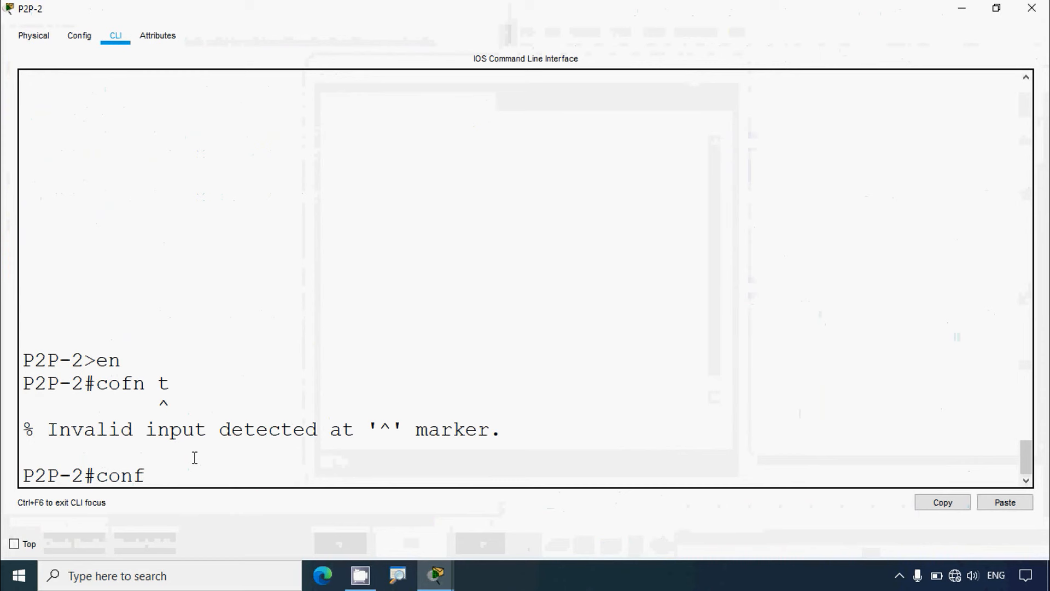
text(t)
key(Return)
key(Return)
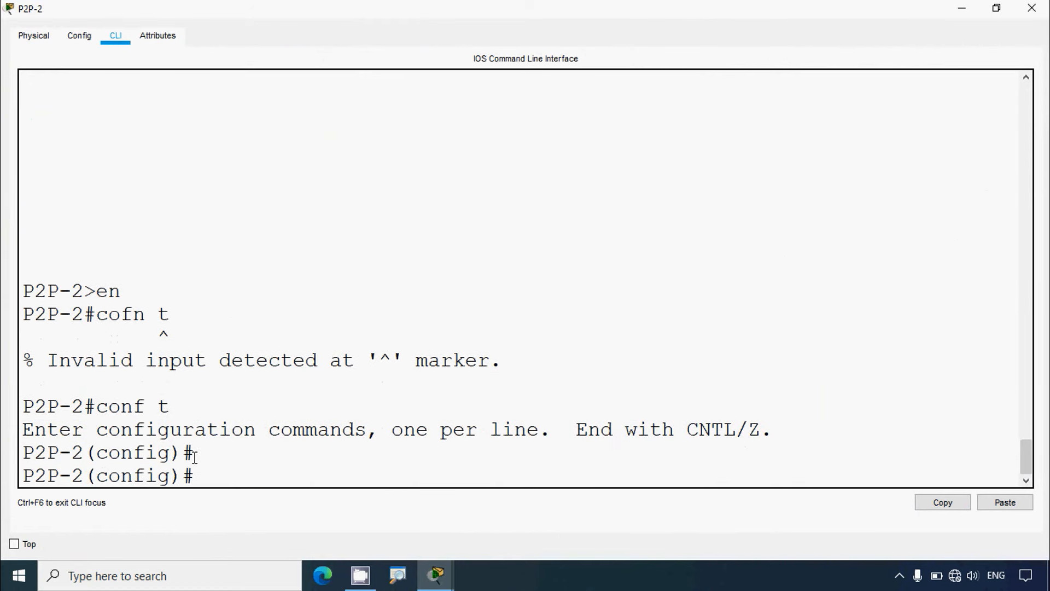
Step: Under OSPF process 10 on P2P-2, apply the copied auto-cost reference-bandwidth 1000 command and close the router's window
text(router ospf)
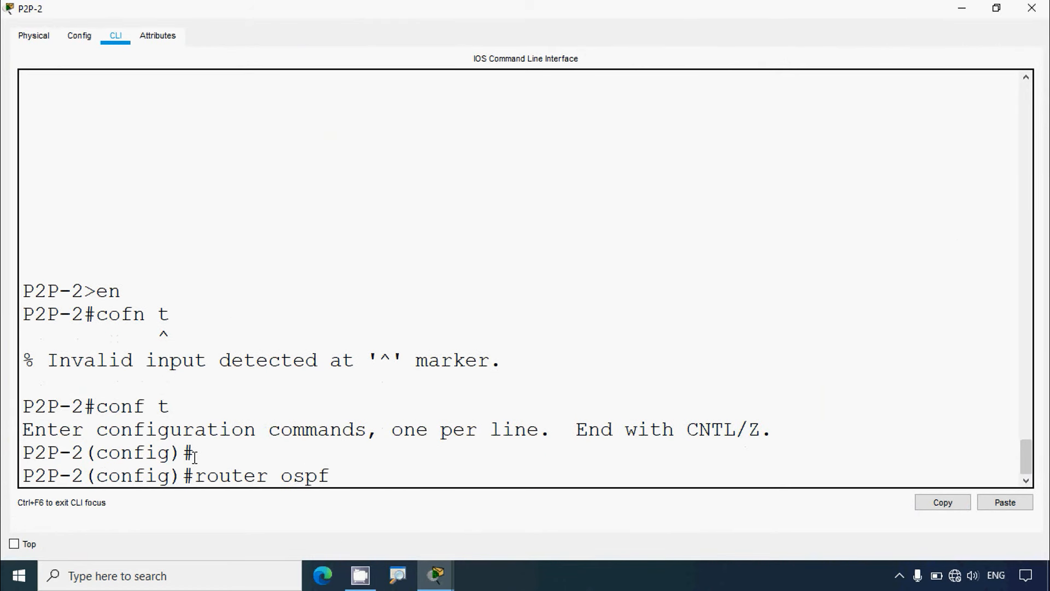
text( 10)
key(Return)
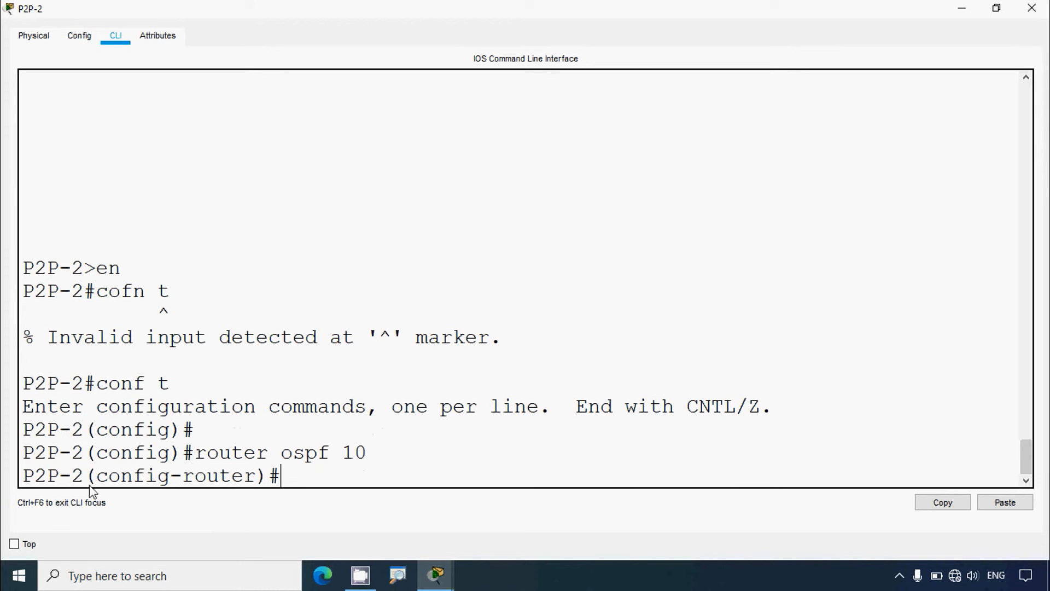
right_click(294, 476)
click(336, 496)
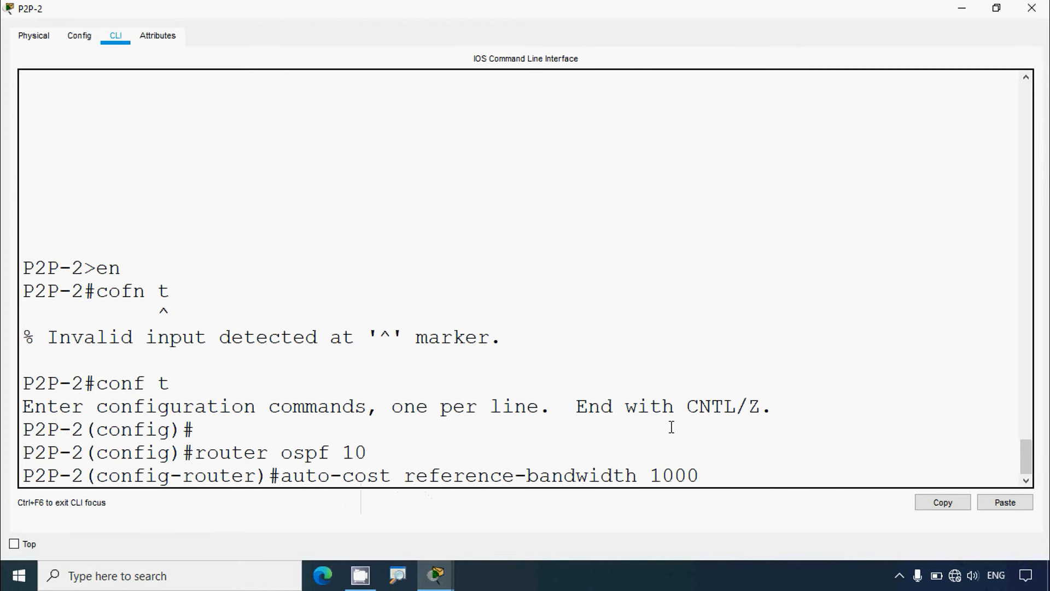
key(Return)
click(1032, 8)
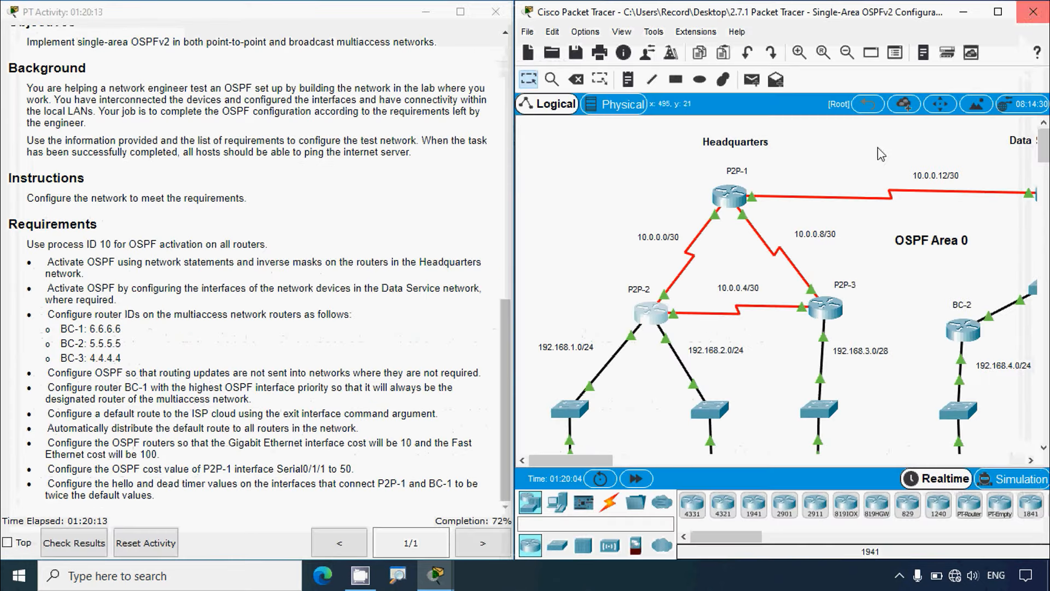
Step: Open P2P-3's command line in a maximized window and enter global configuration mode
click(825, 308)
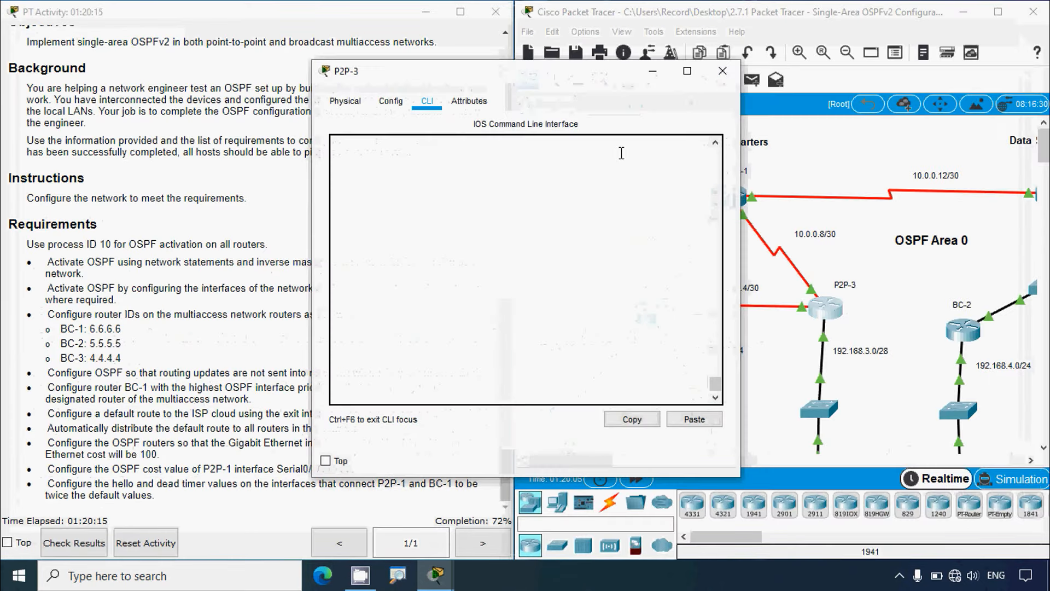
click(687, 71)
key(Return)
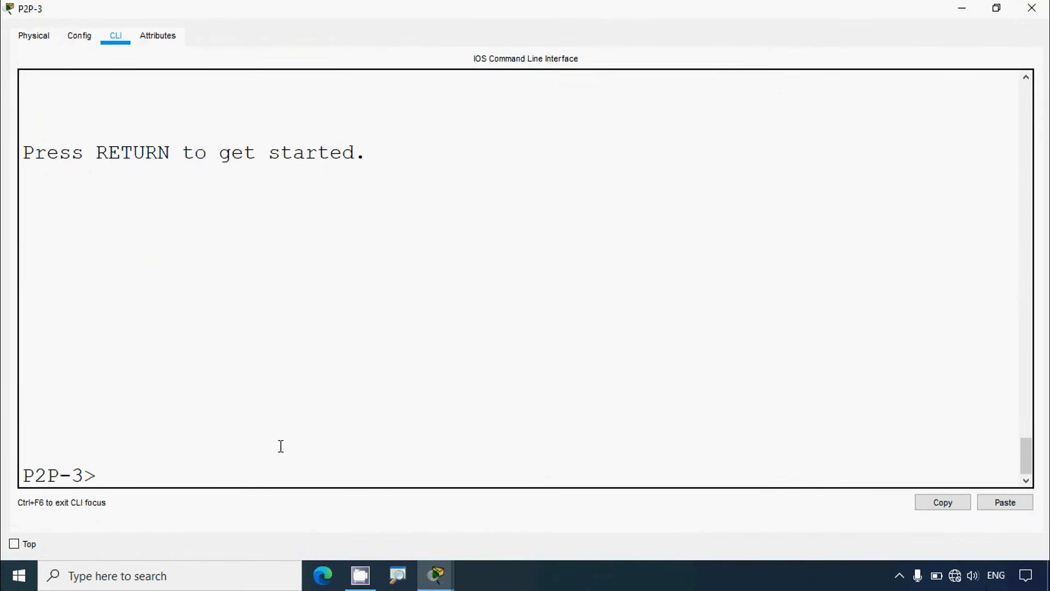
text(enable)
key(Return)
text(conf t)
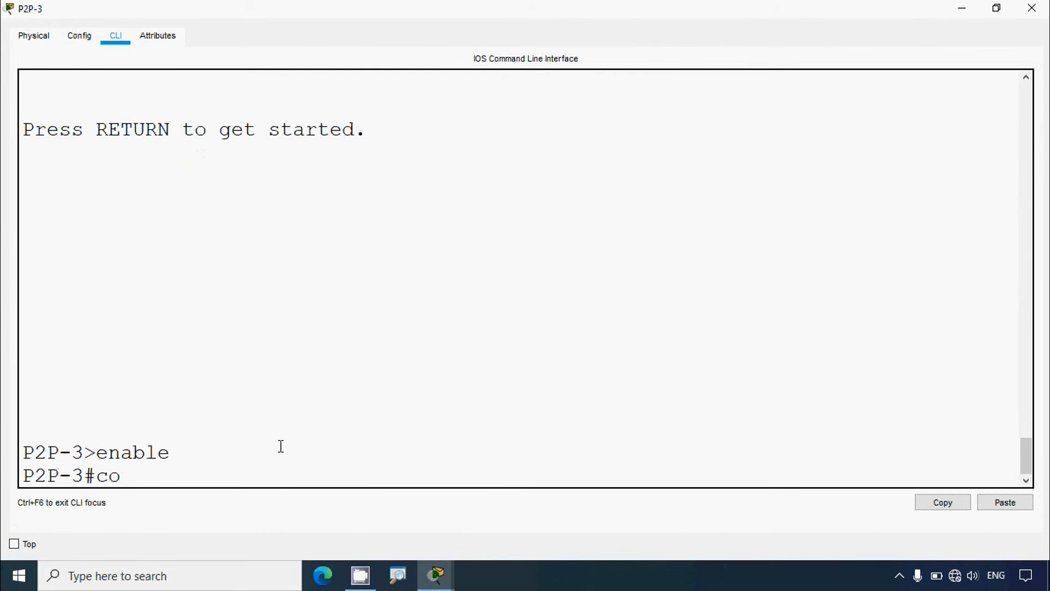
key(Return)
Step: Set the reference bandwidth to 1000 under OSPF process 10 on P2P-3 and close the router's window
text(router os)
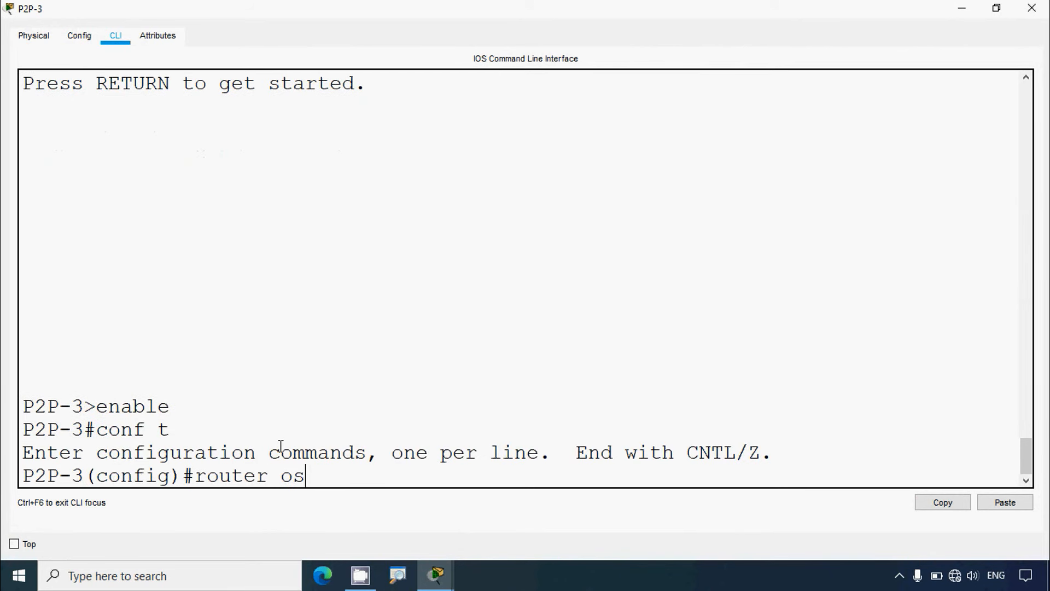
text(pf 10)
key(Return)
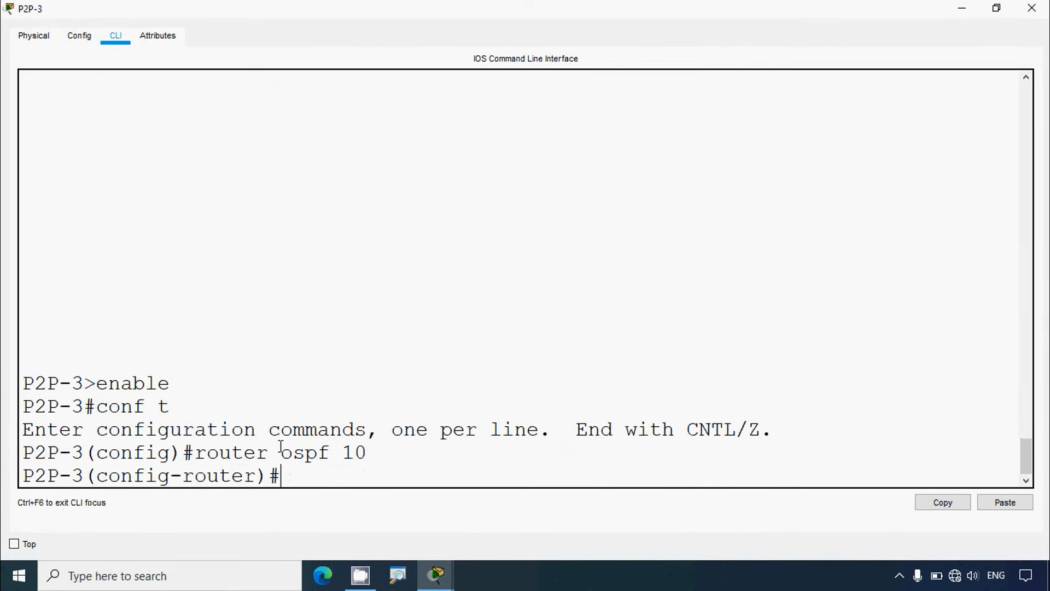
text(auto-cost reference-bandwidth 1000)
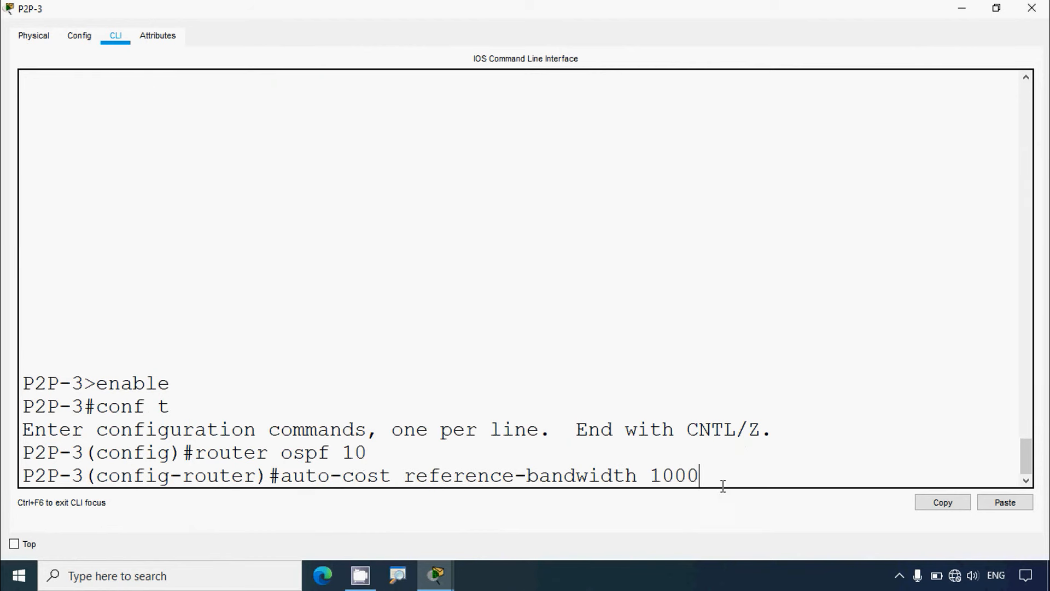
key(Return)
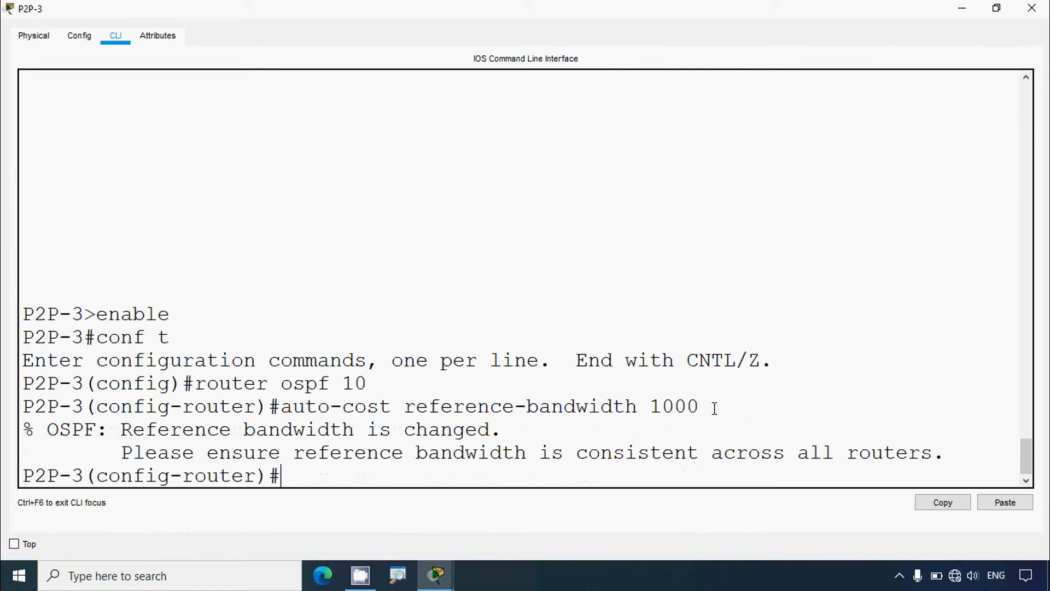
click(1031, 8)
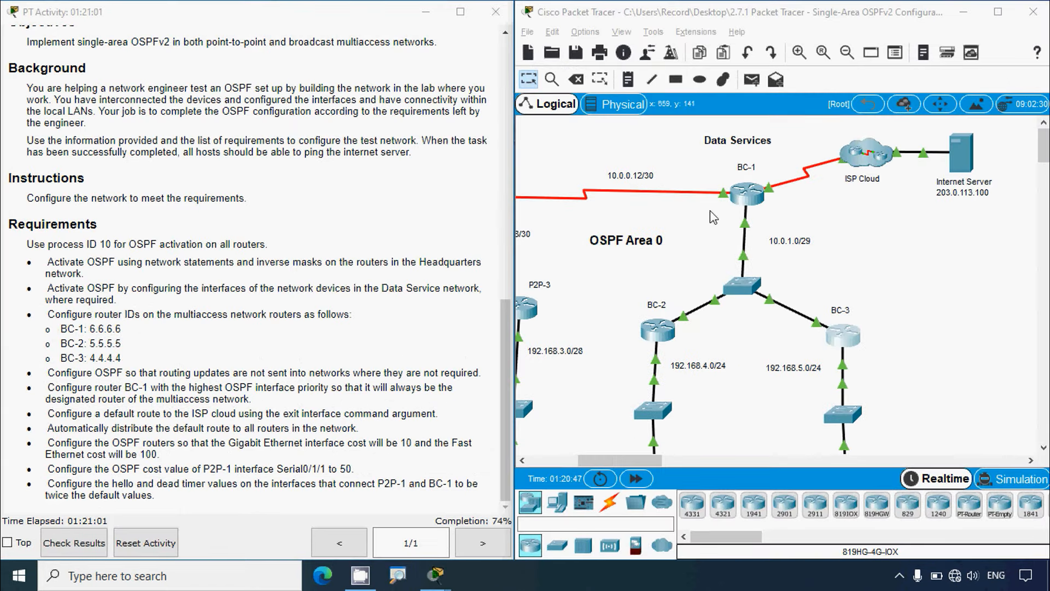
Step: Open BC-1's command line in a maximized window and enter global configuration mode
click(747, 201)
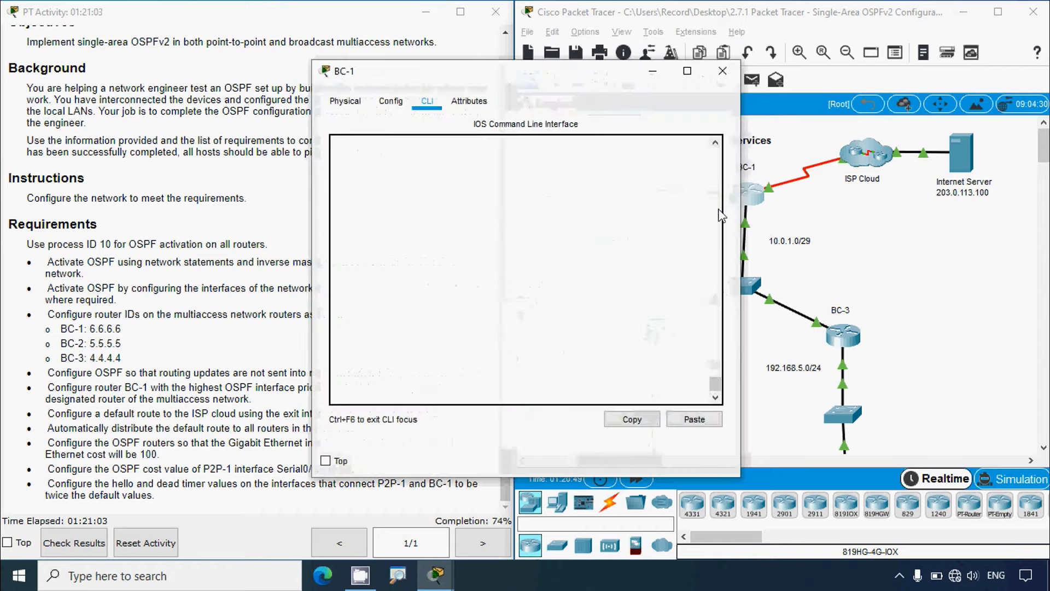
click(687, 73)
key(Return)
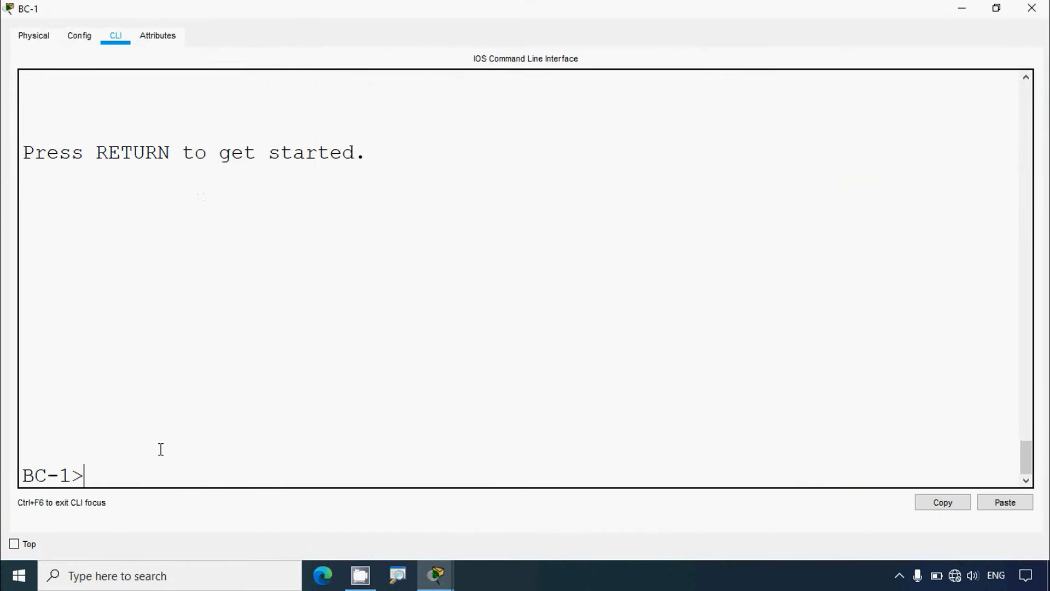
text(en)
key(Return)
text(conf t)
key(Return)
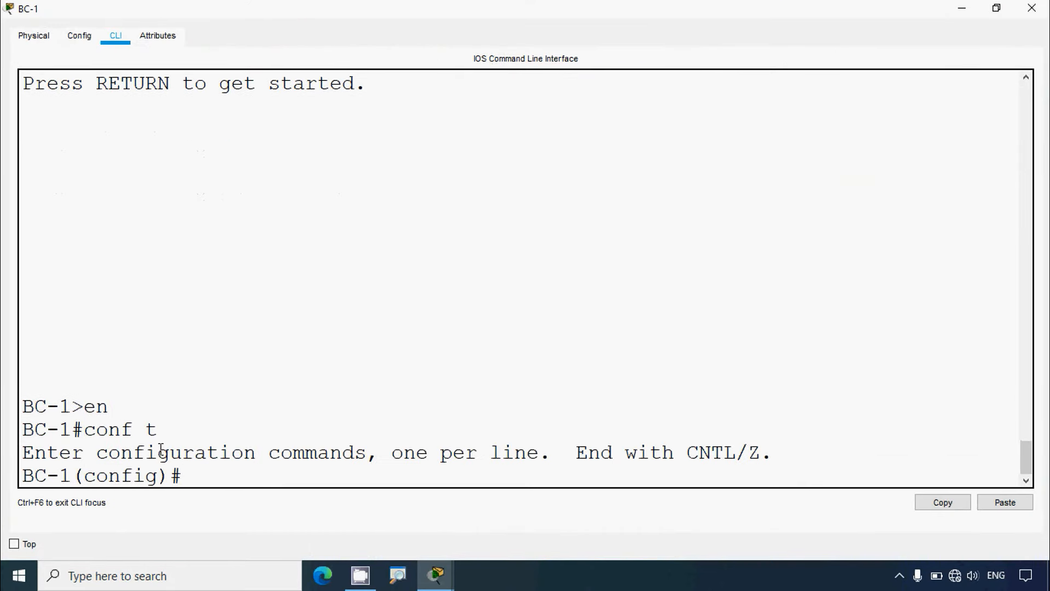
Step: Set the auto-cost reference-bandwidth to 1000 under OSPF process 10 on BC-1 and close the router's window
text(router ospf 10)
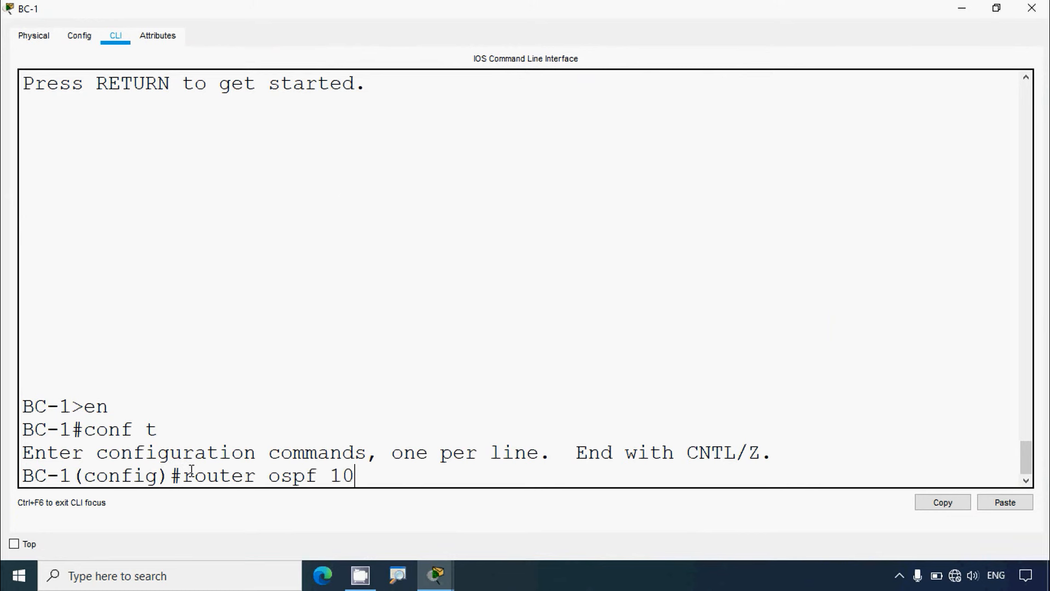
key(Return)
right_click(299, 479)
click(316, 501)
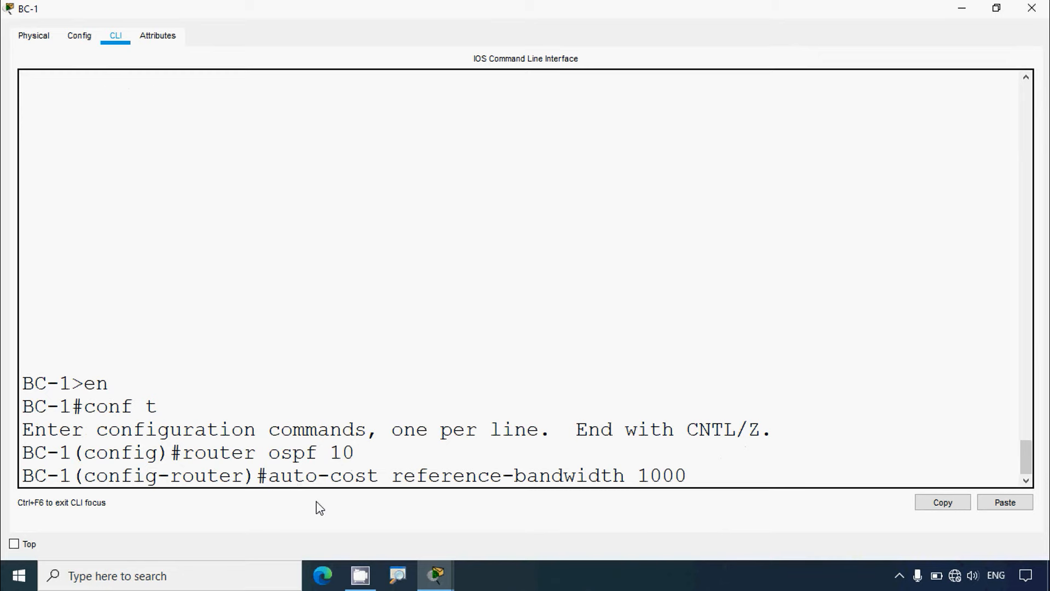
key(Return)
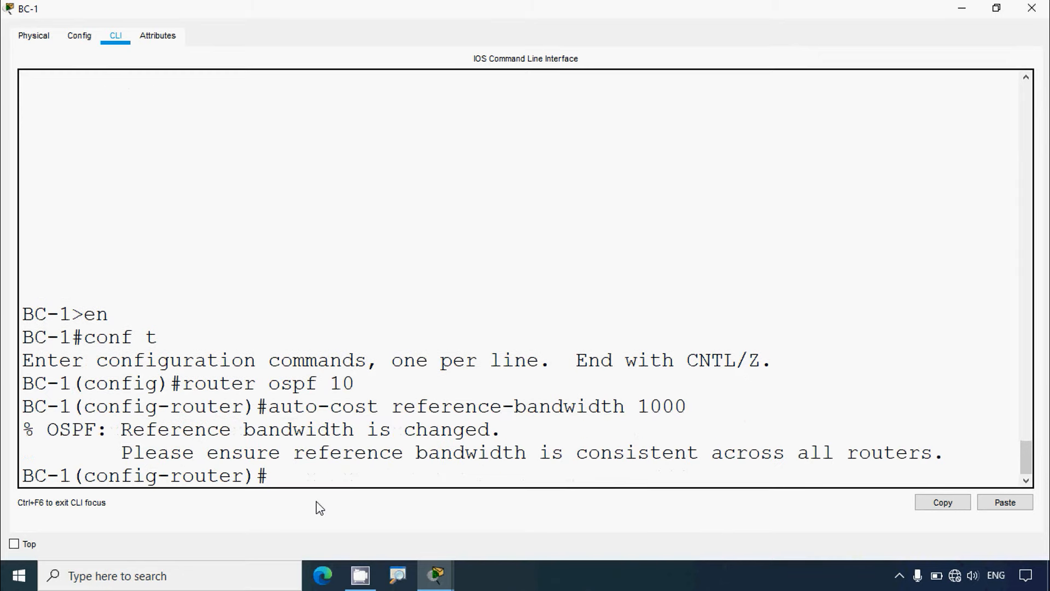
click(1029, 12)
Step: Open BC-2's command line in a maximized window and enter global configuration mode
click(677, 338)
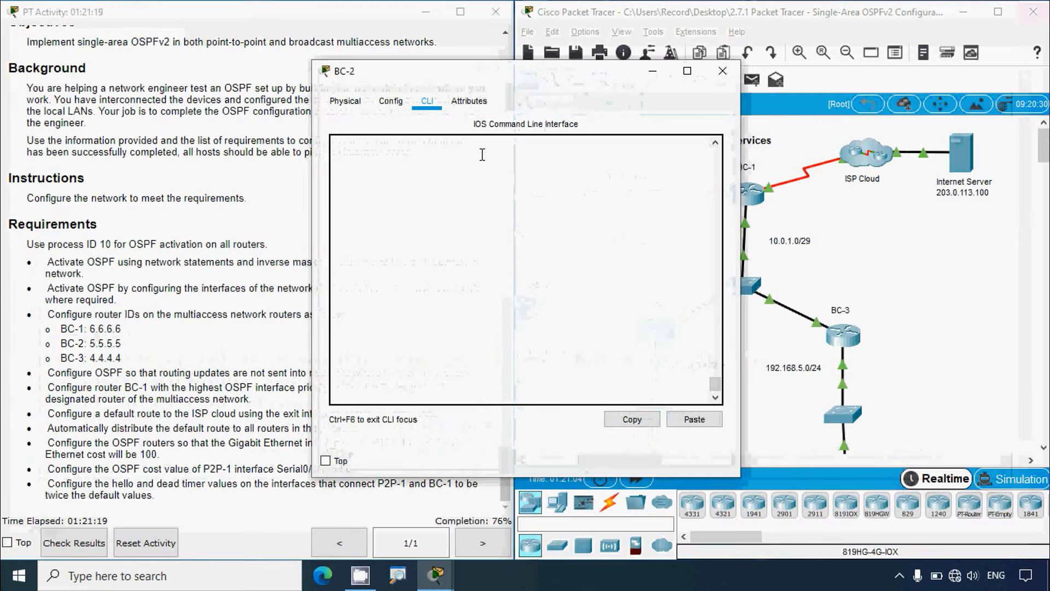
click(687, 70)
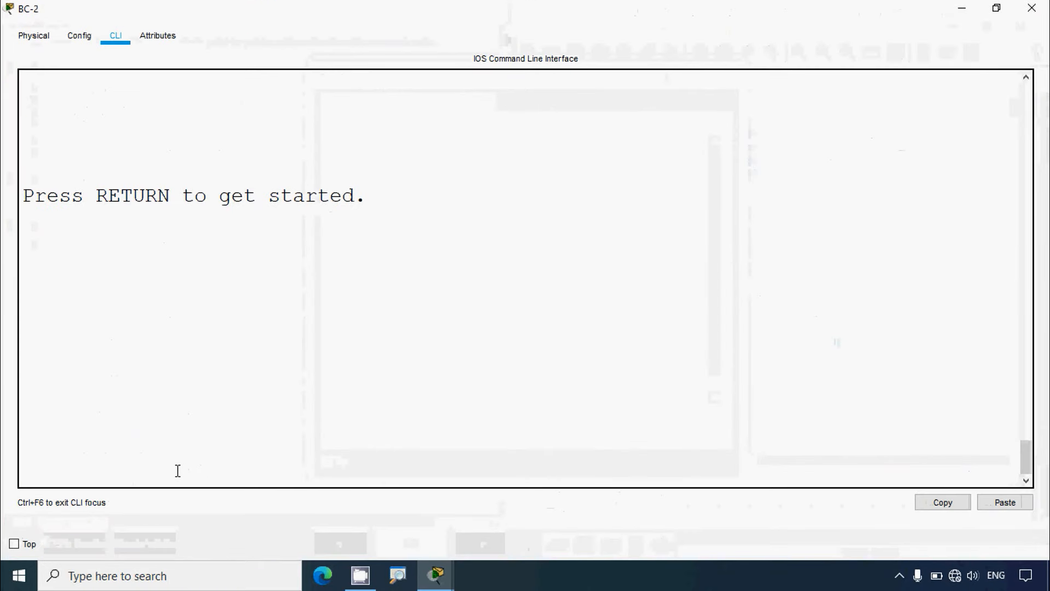
key(Return)
text(enable)
key(Return)
text(conf)
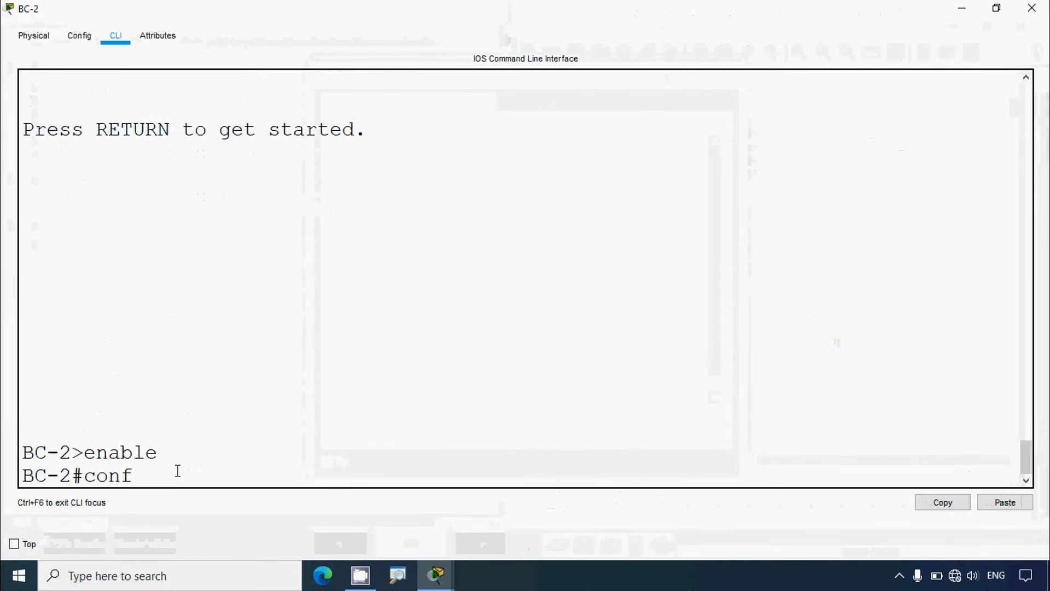
text( t)
key(Return)
Step: Under OSPF process 10 on BC-2, apply the copied auto-cost reference-bandwidth 1000 command and close the router's window
text(router ospf)
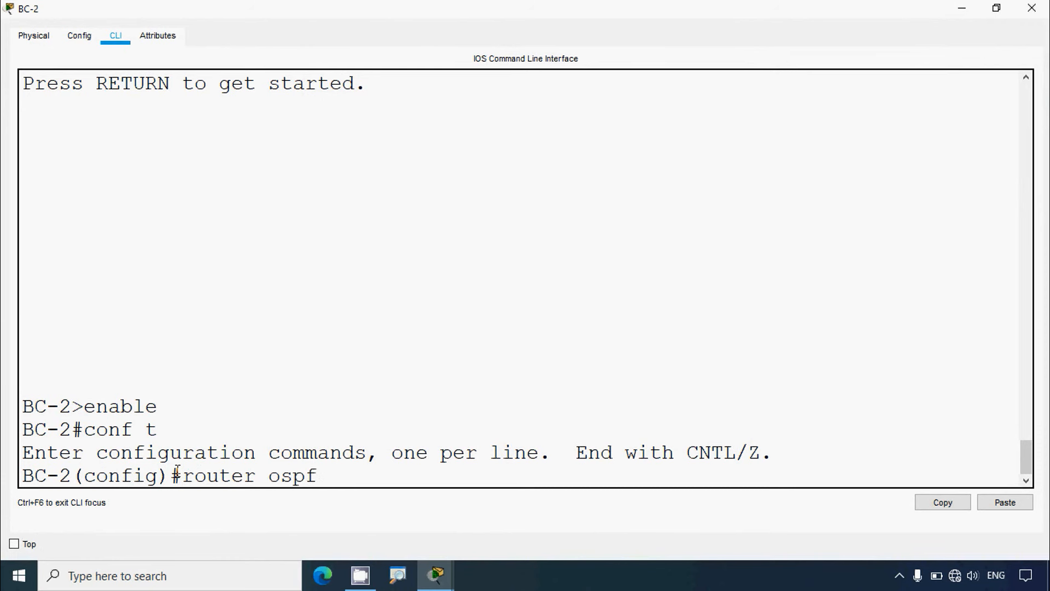
text( 10)
key(Return)
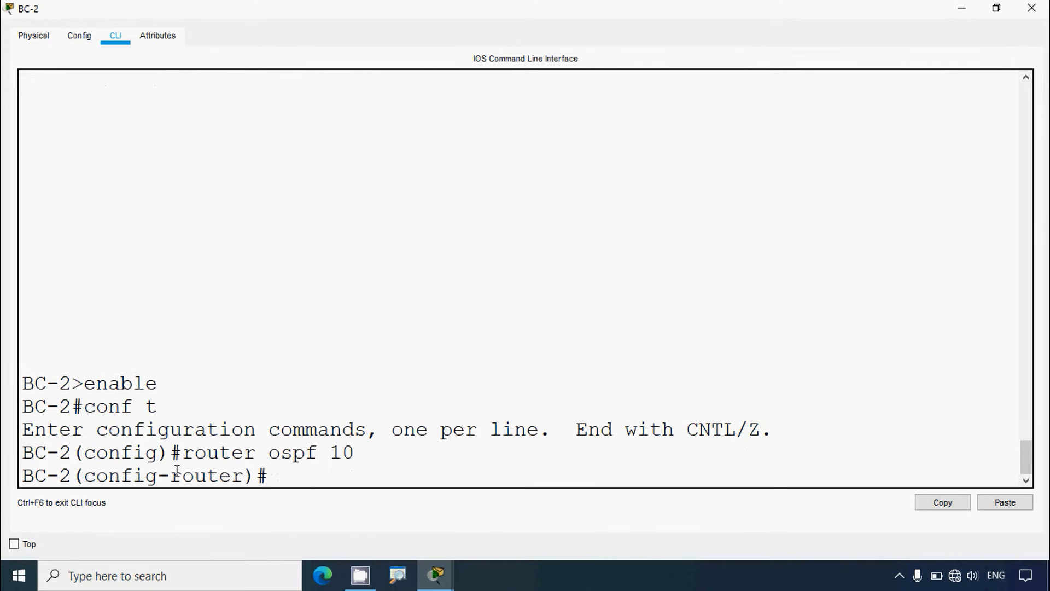
right_click(282, 474)
click(301, 499)
key(Return)
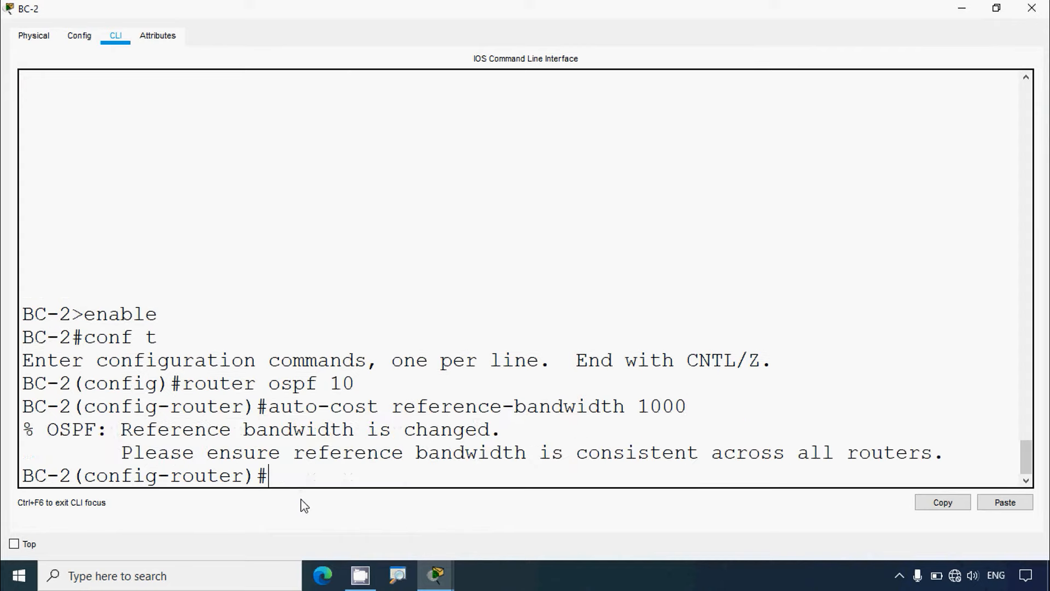
click(1031, 7)
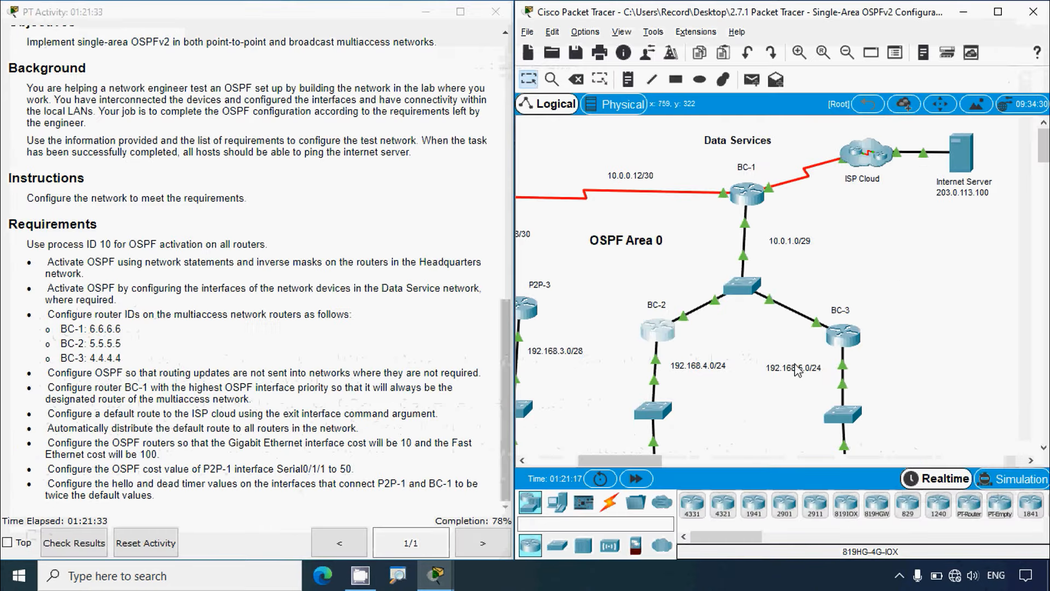
Step: Open BC-3's command line and enter global configuration mode
click(842, 335)
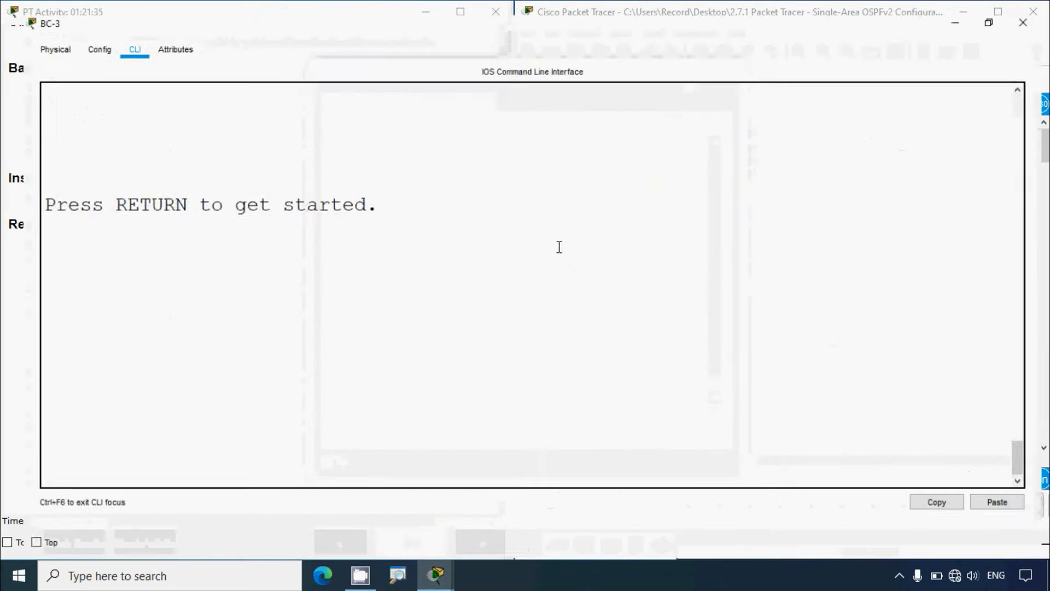
key(Return)
text(enable)
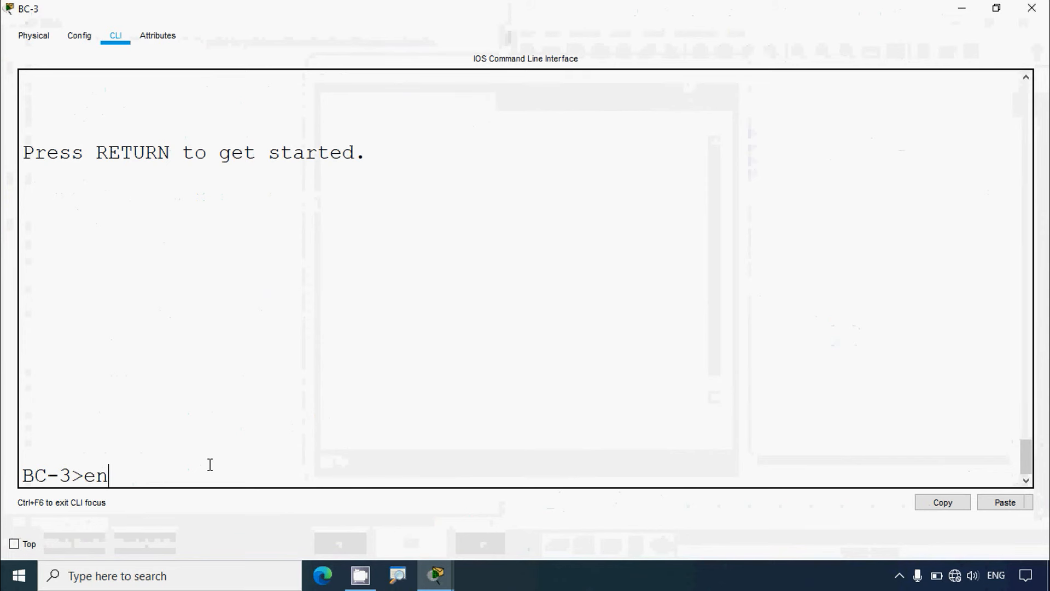
key(Return)
text(conf t)
key(Return)
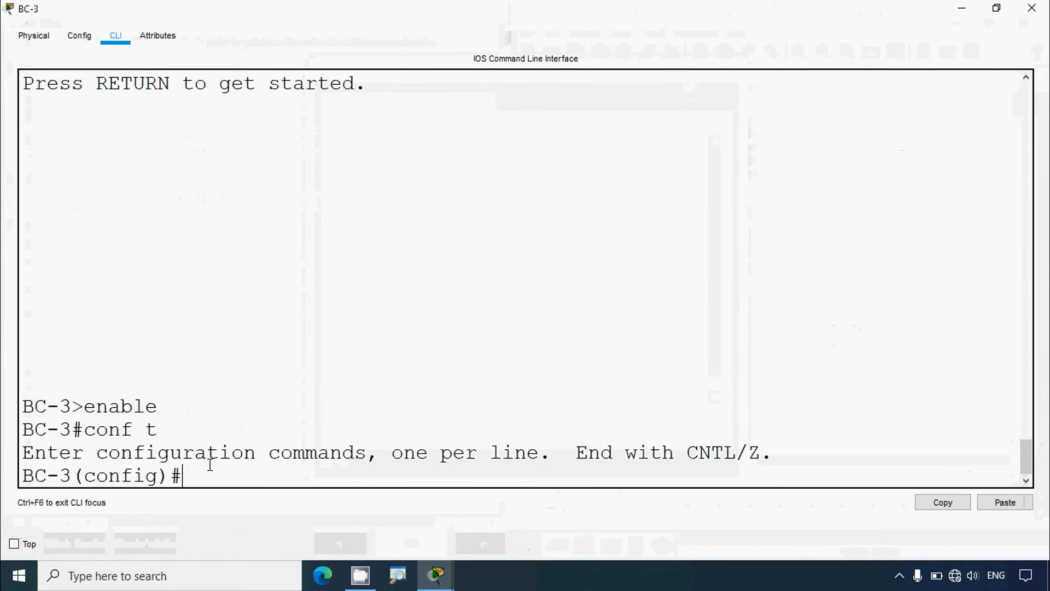
Step: Set the reference bandwidth to 1000 under OSPF process 10 on BC-3 and close the router's window
text(router o)
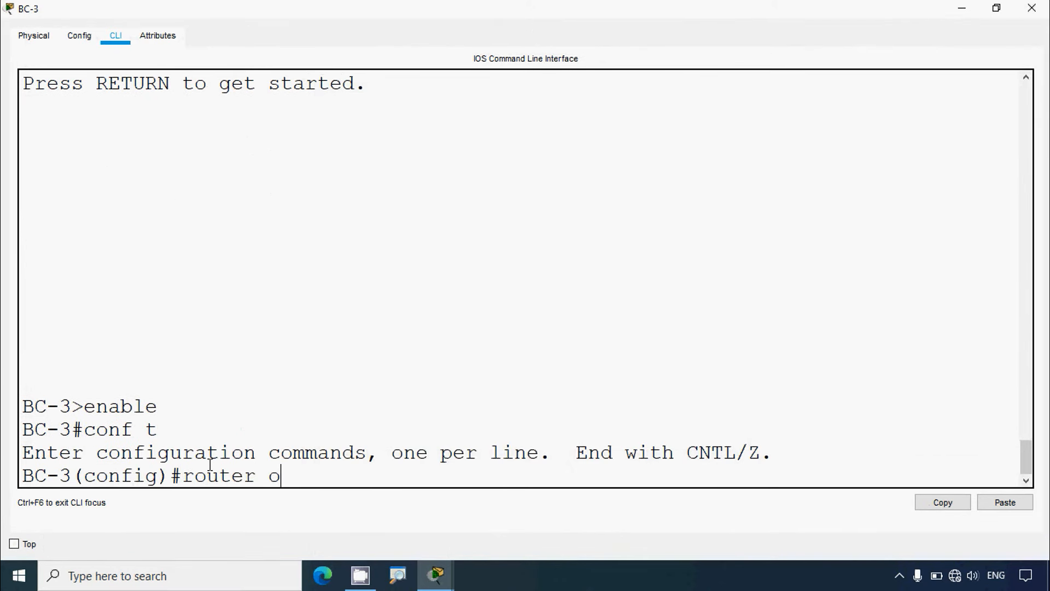
text(spf 10)
key(Return)
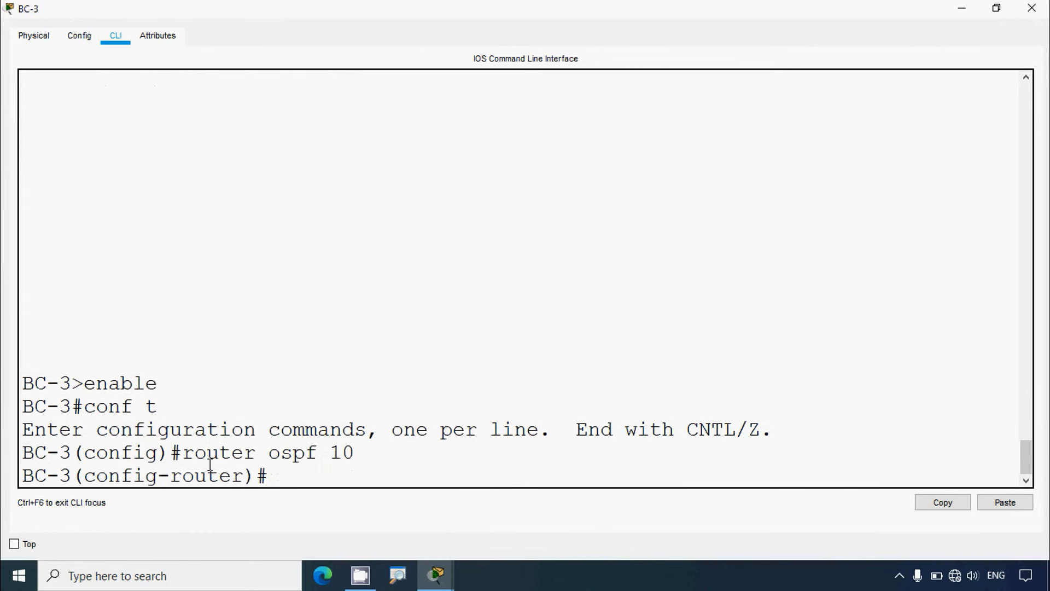
right_click(300, 476)
click(319, 501)
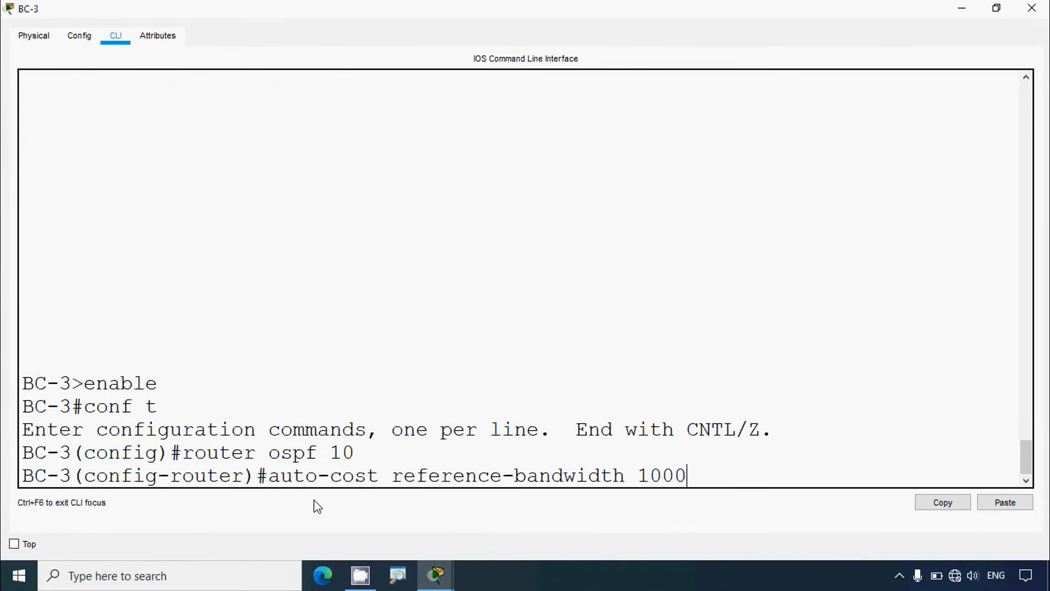
key(Return)
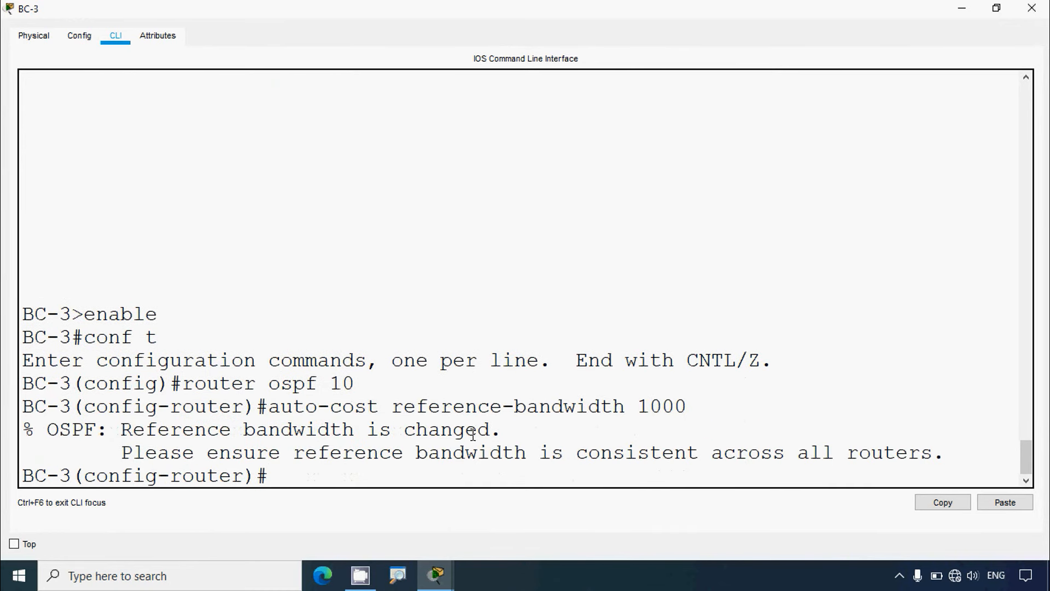
click(1032, 7)
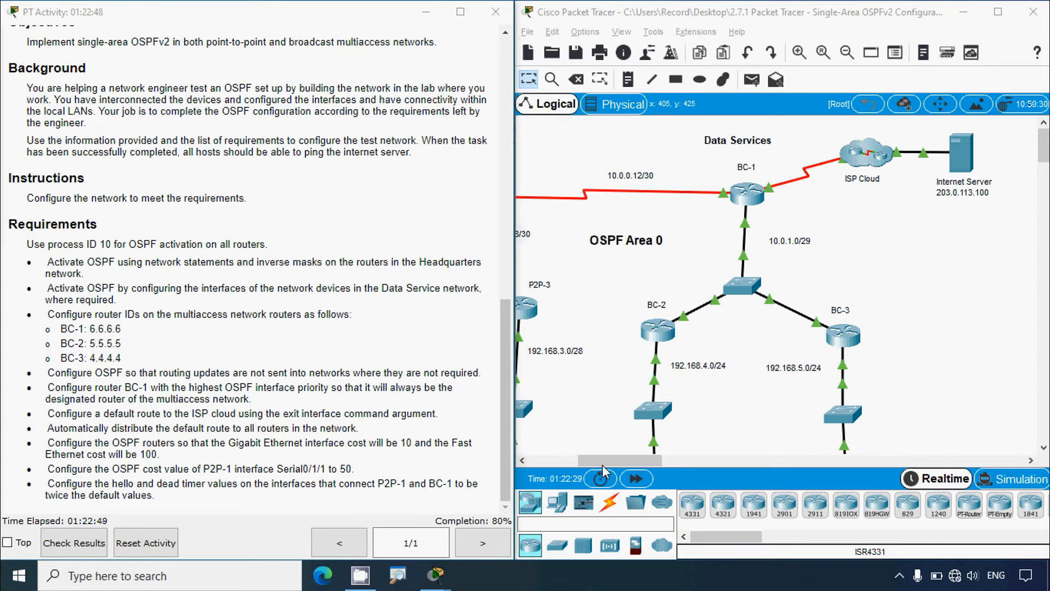
Step: On P2P-1, leave OSPF router configuration and enter interface configuration for serial 0/1/1
drag(608, 460, 573, 465)
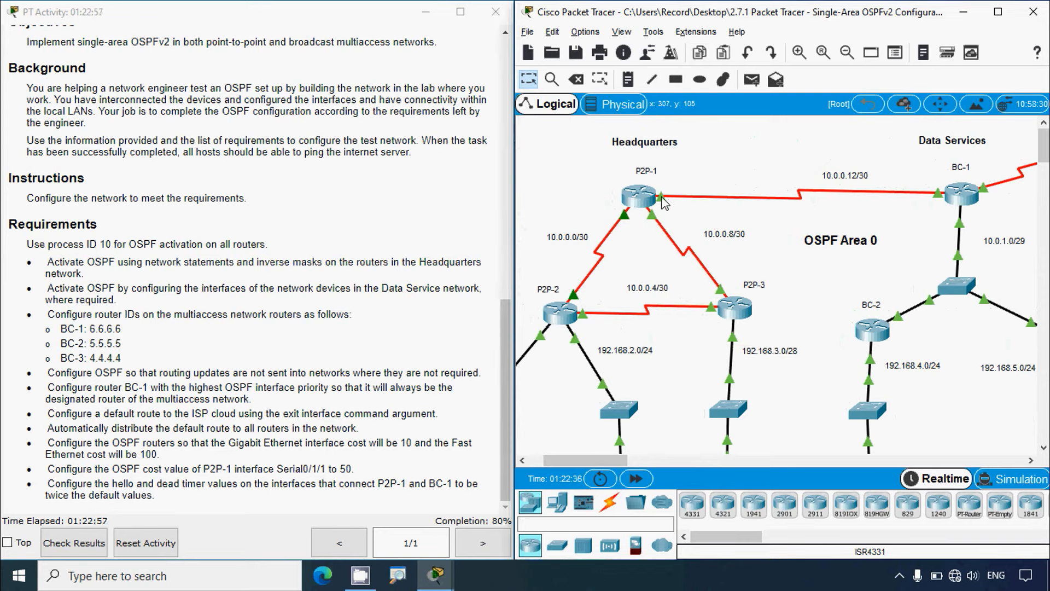
mouse_move(664, 203)
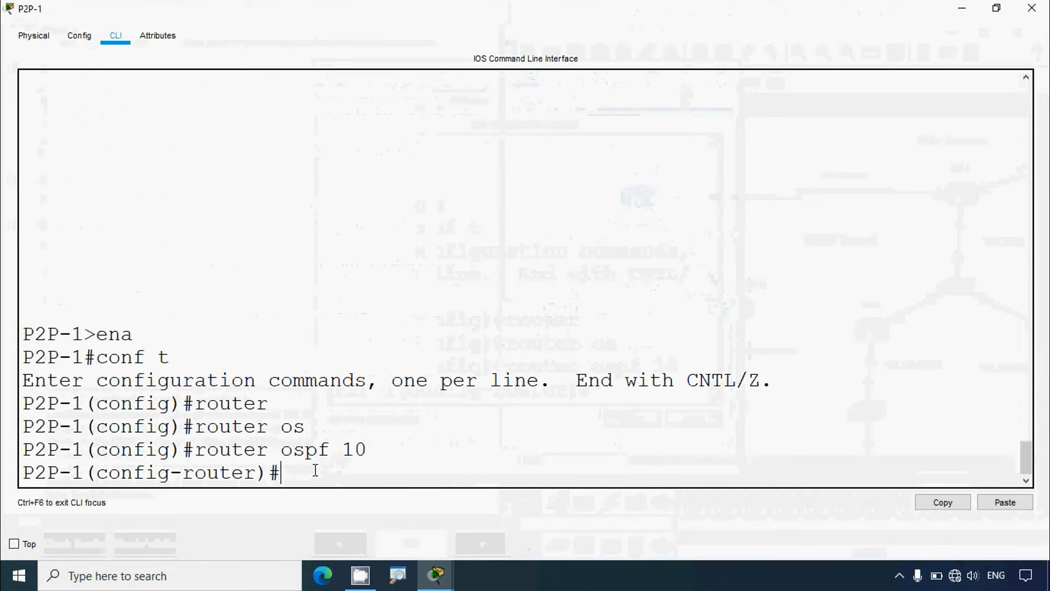
text(exit)
key(Return)
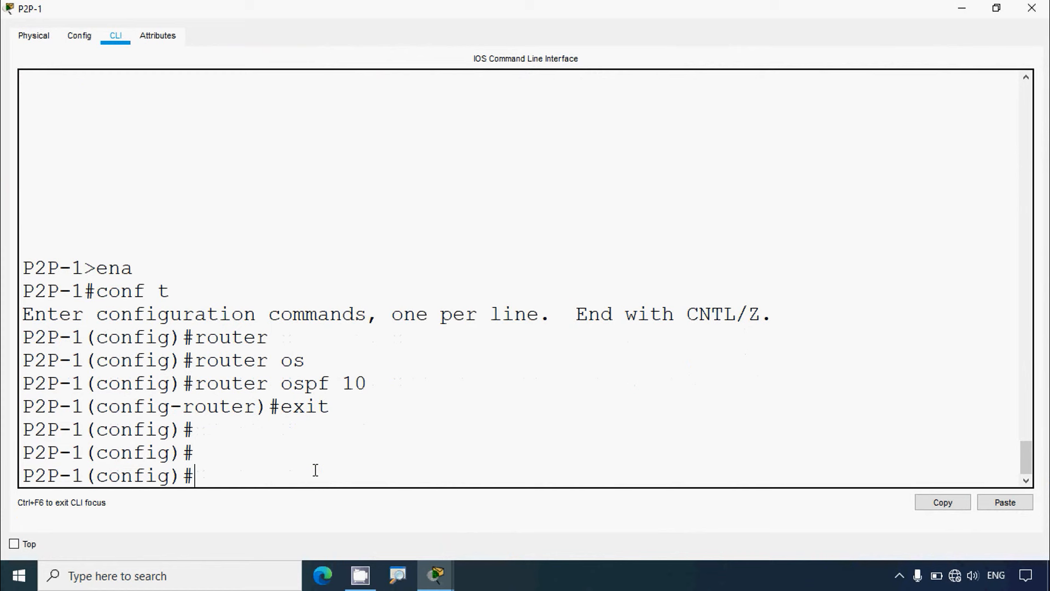
text(interface)
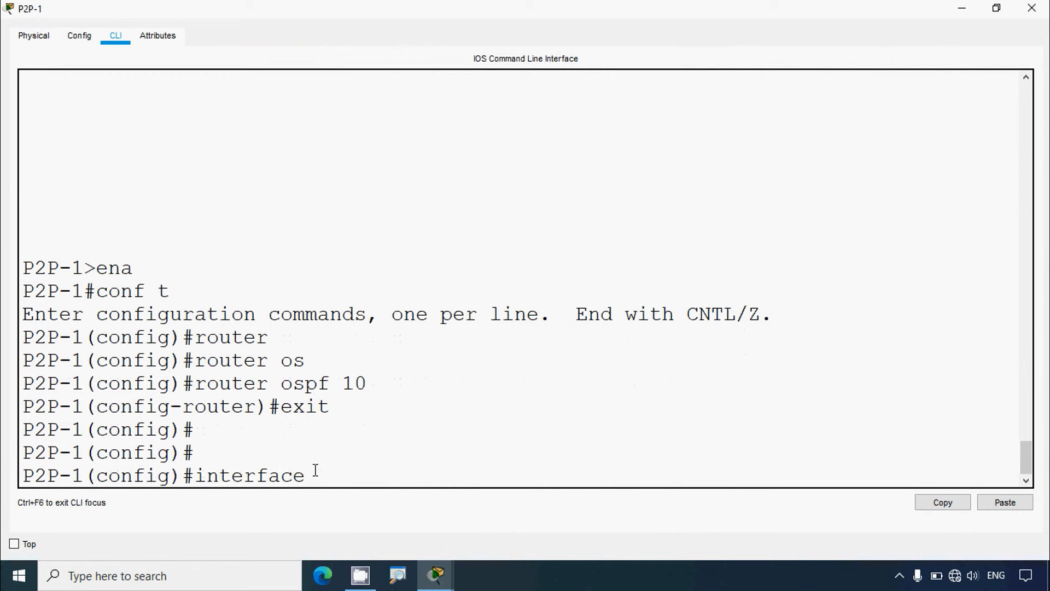
text( serial 0/1/1)
key(Return)
key(Return)
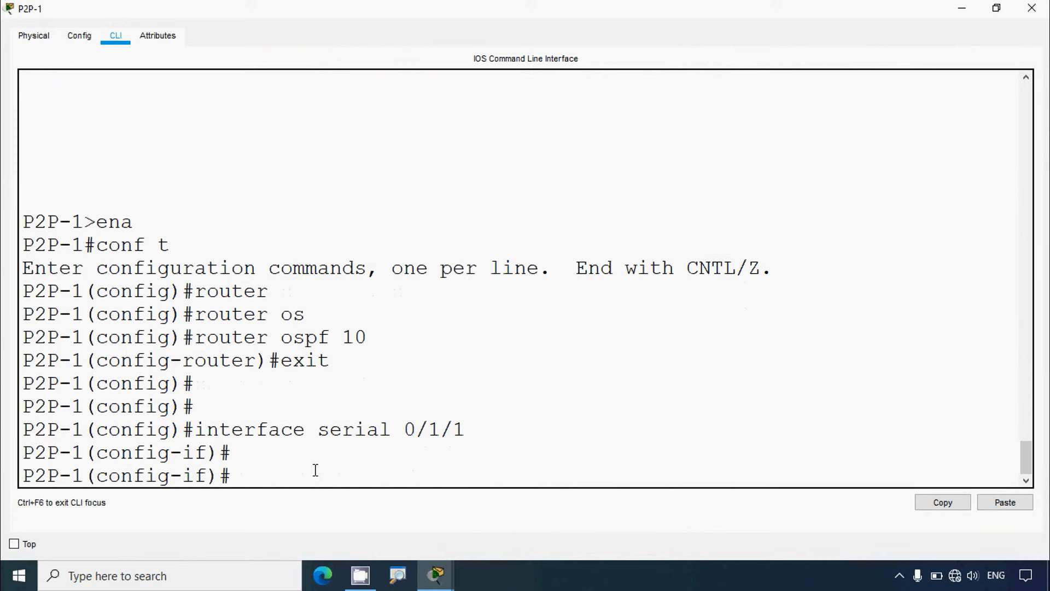
Step: Set the OSPF cost of P2P-1's Serial0/1/1 interface to 50 and close the router's window
text(ip ospf cost)
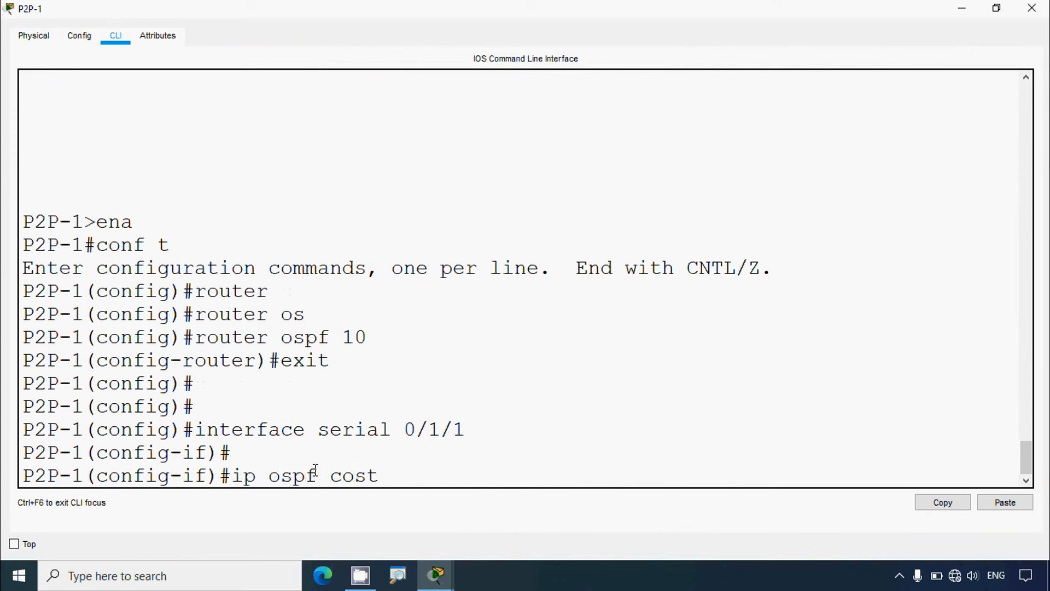
text( 50)
key(Return)
key(Return)
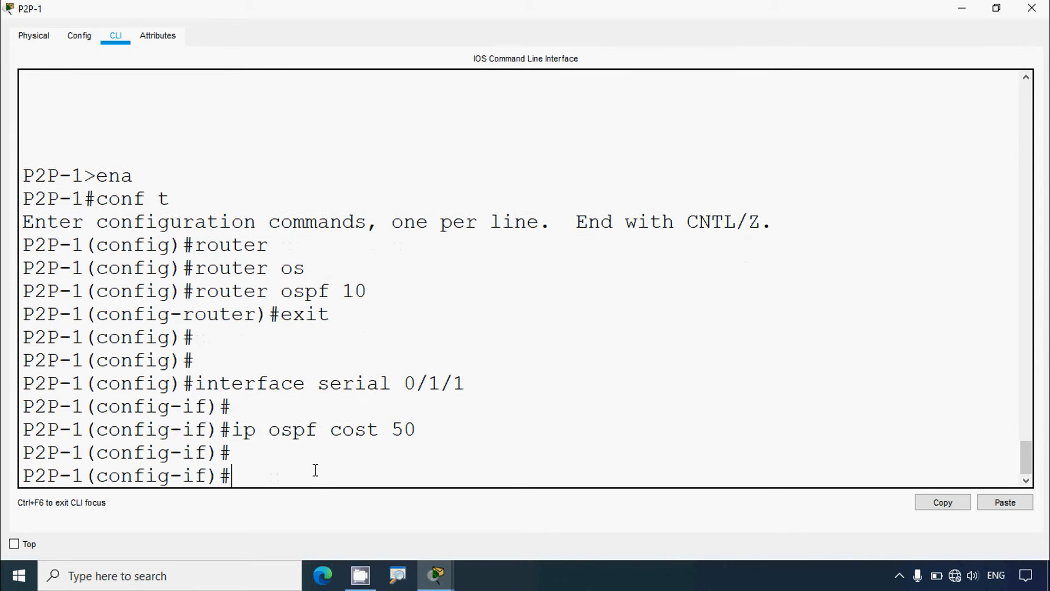
click(1032, 8)
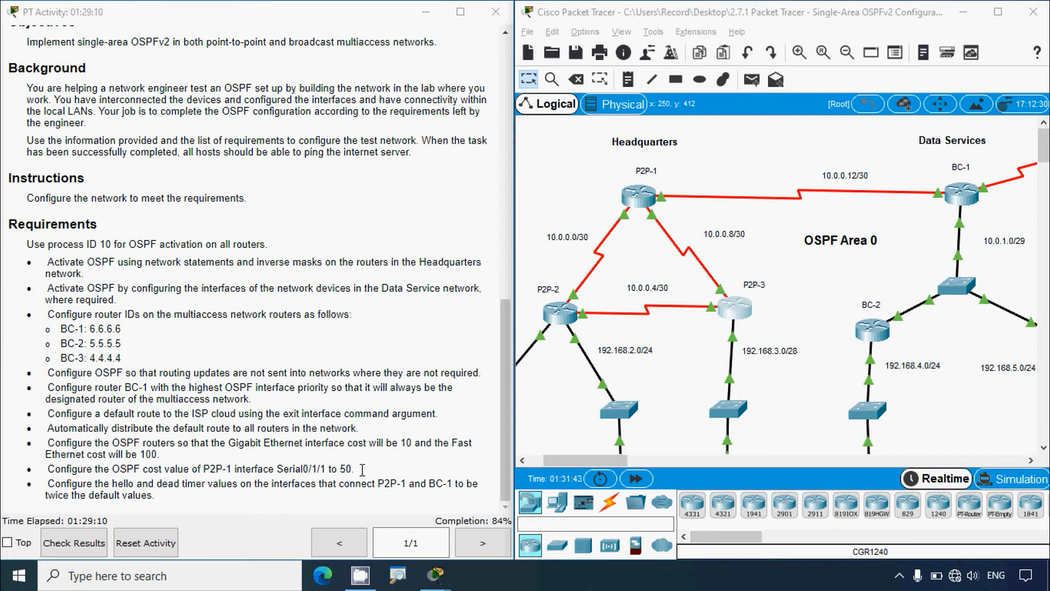
Step: Open P2P-2's command line and enter privileged EXEC mode
click(541, 244)
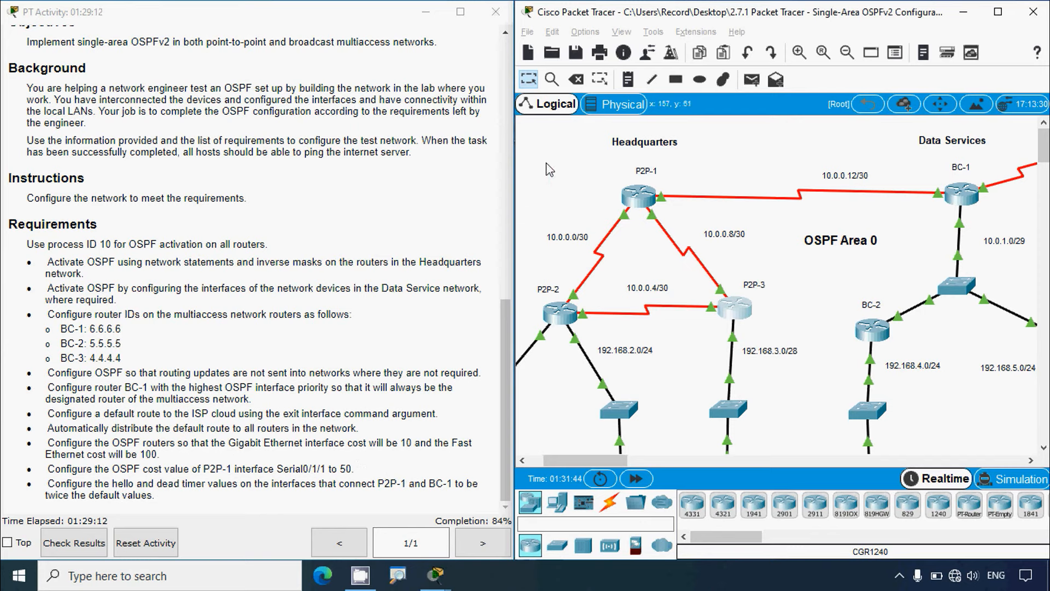
click(562, 320)
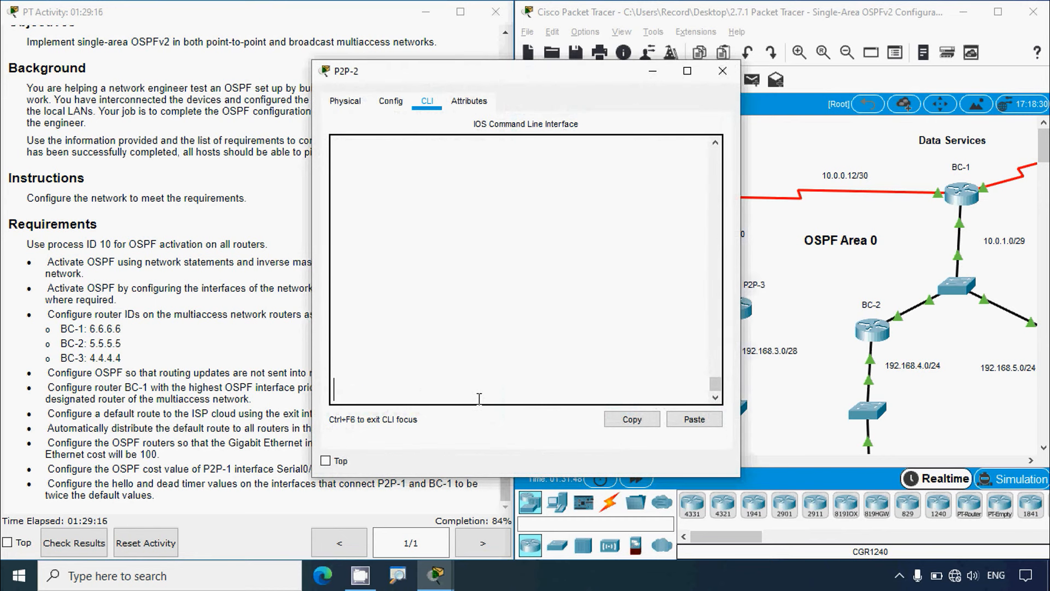
key(Return)
text(enable)
key(Return)
Step: List the available options of the show ip ospf command on P2P-2 and maximize the router's window
text(sh)
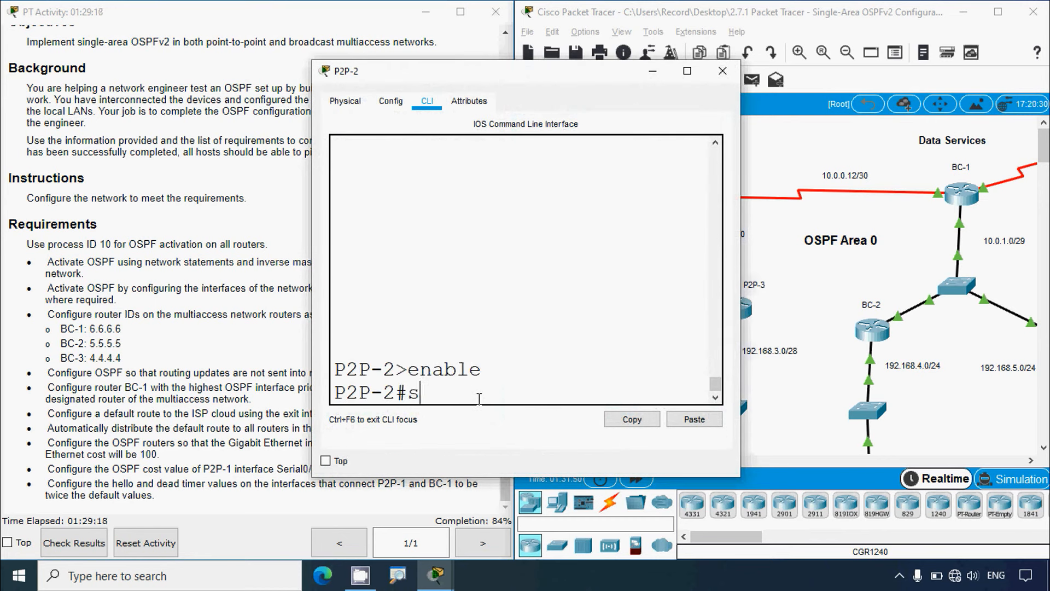
key(Tab)
text(c)
key(BackSpace)
text(ip os)
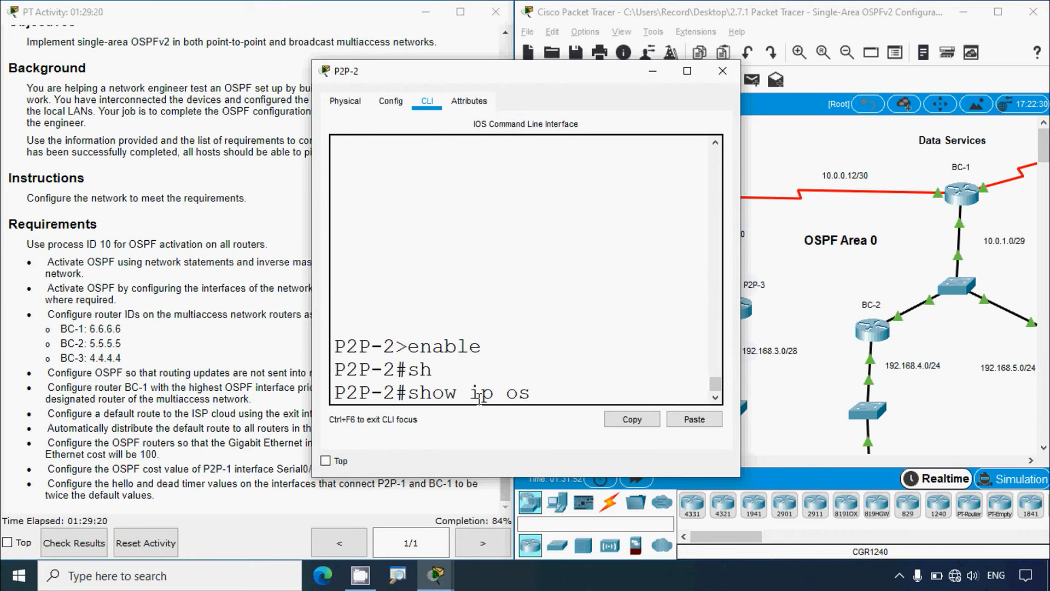
text(pf in)
key(BackSpace)
key(BackSpace)
text(?)
click(687, 70)
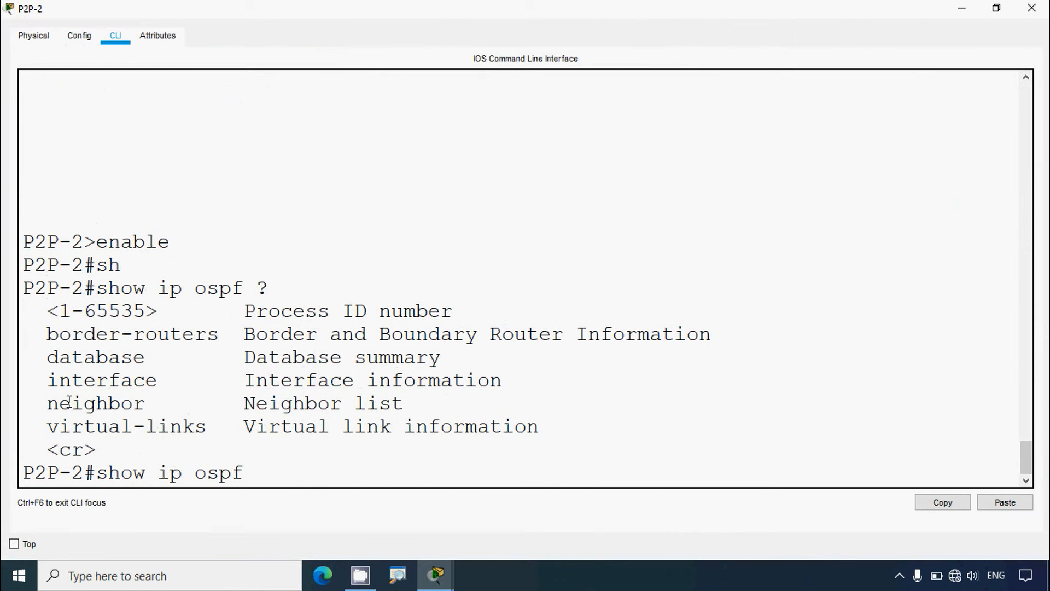
Step: Display P2P-2's OSPF interface details with show ip ospf interface and examine the default hello and dead timer intervals
text(interface)
key(Return)
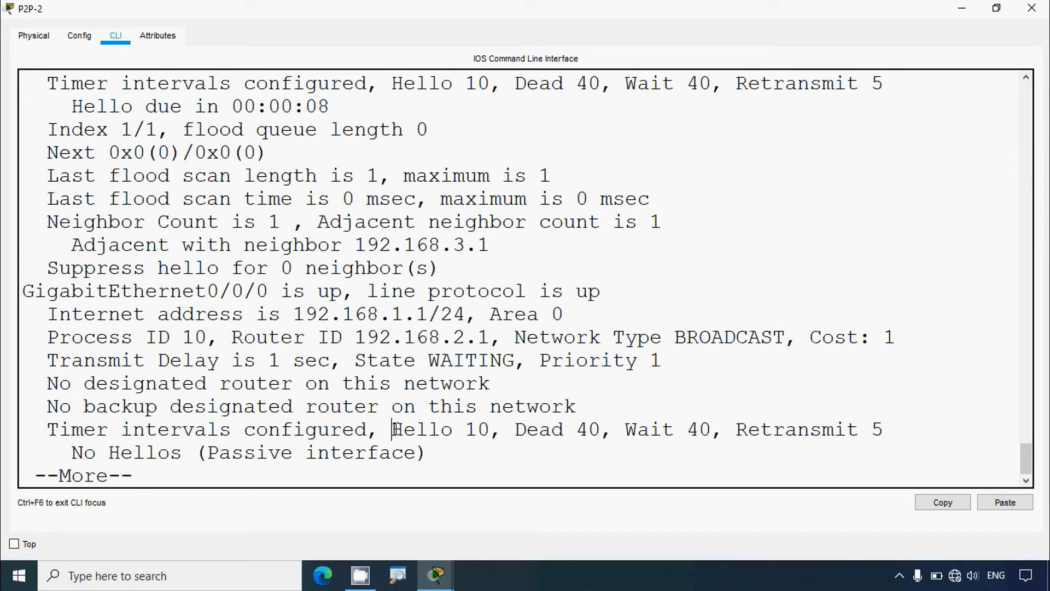
drag(392, 429, 602, 433)
click(592, 442)
drag(515, 432, 588, 432)
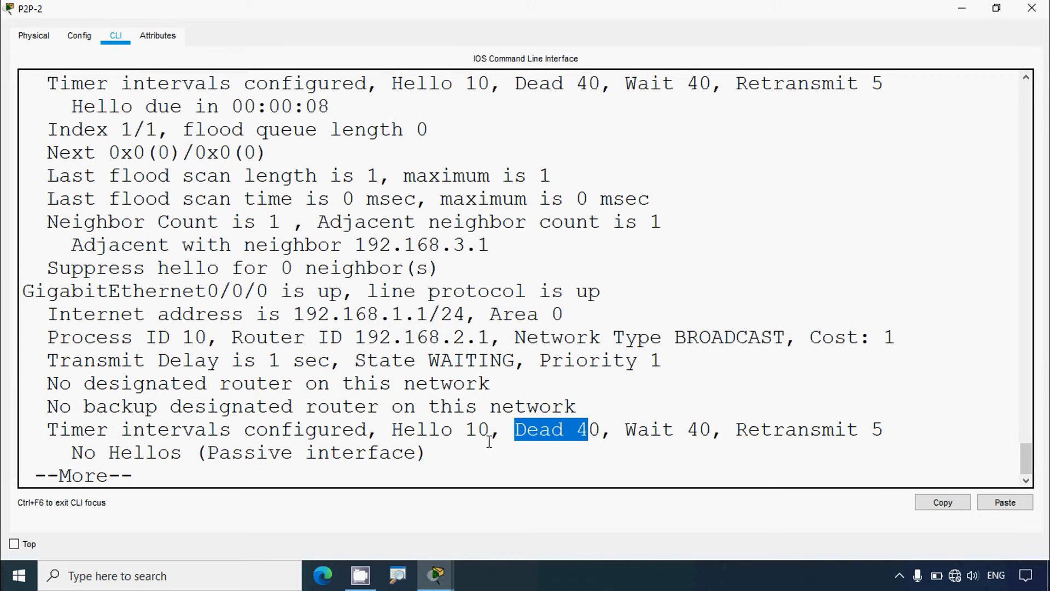
drag(392, 430, 456, 429)
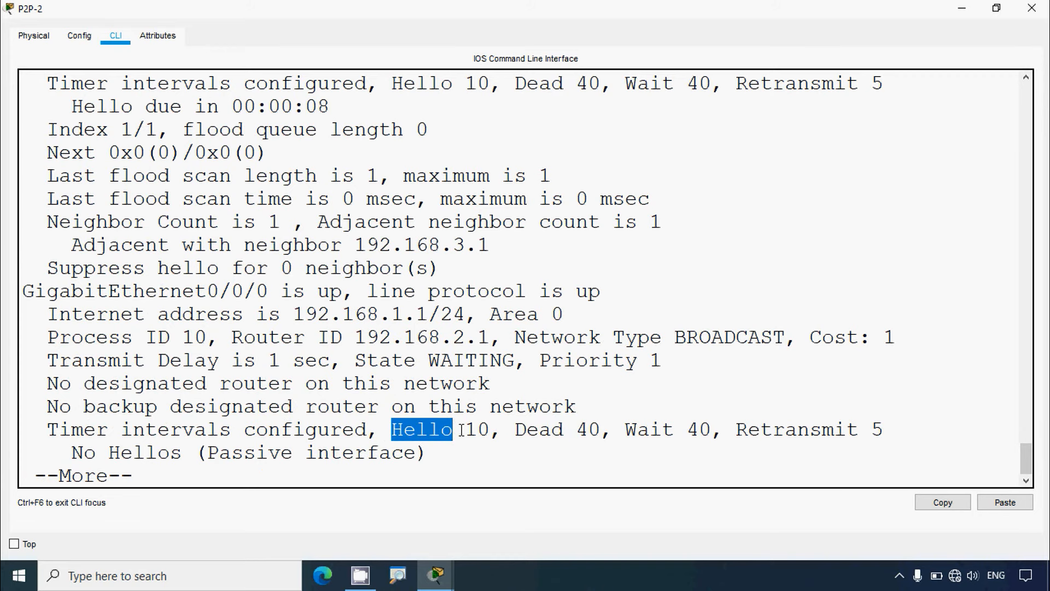
click(461, 430)
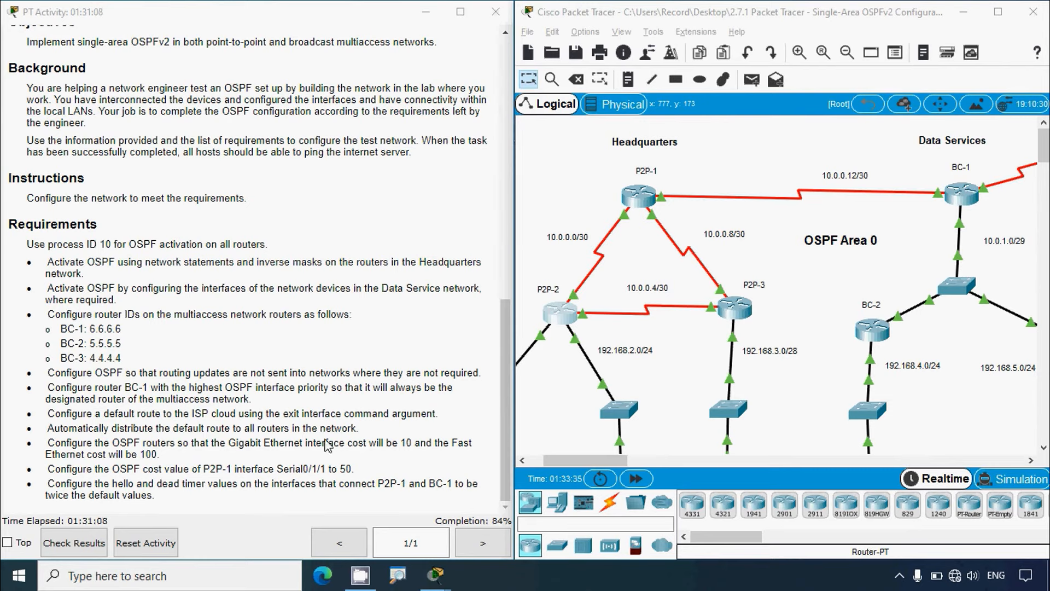
Step: Reopen P2P-1's command line, leave the current interface and enter configuration mode for interface serial 0/2/0
click(638, 203)
click(638, 204)
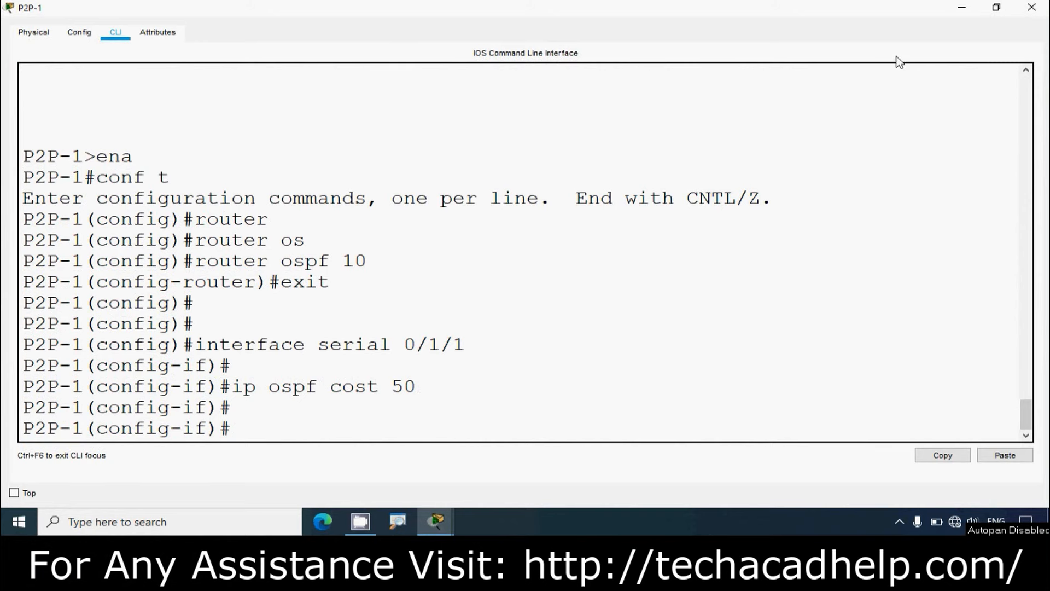
click(962, 9)
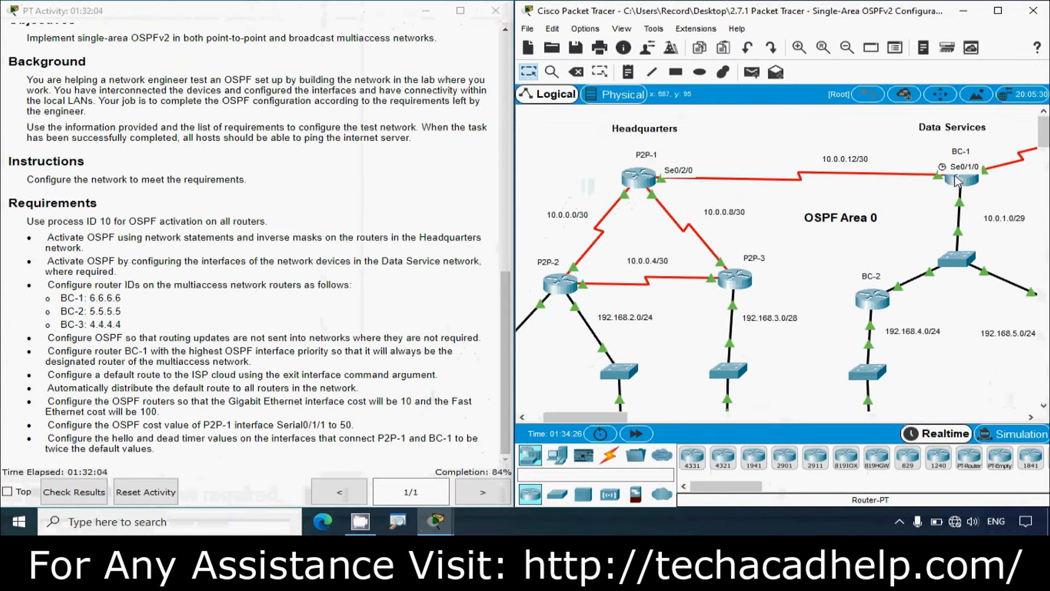
click(651, 175)
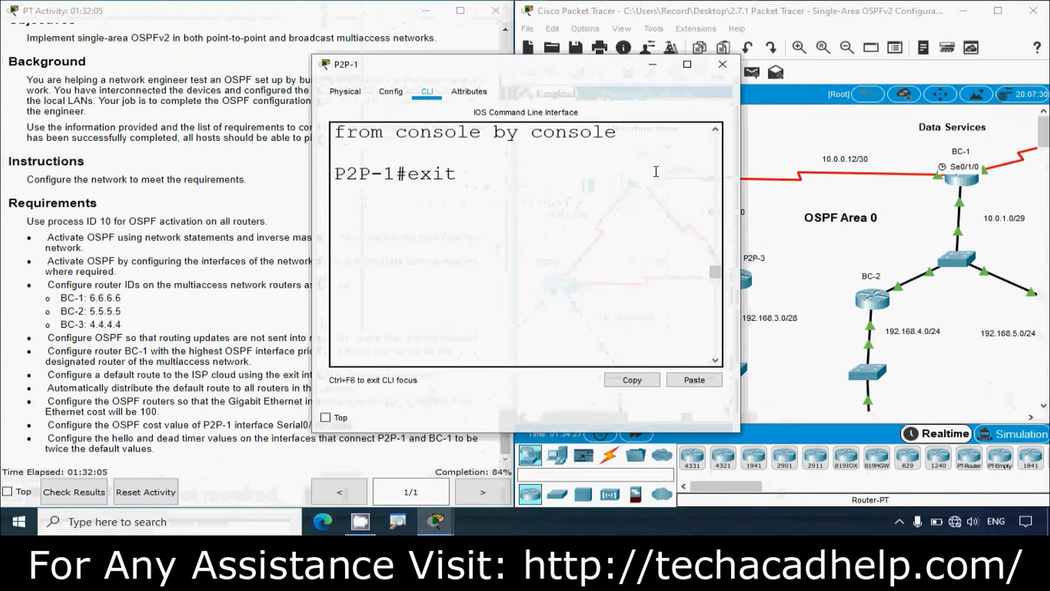
click(688, 64)
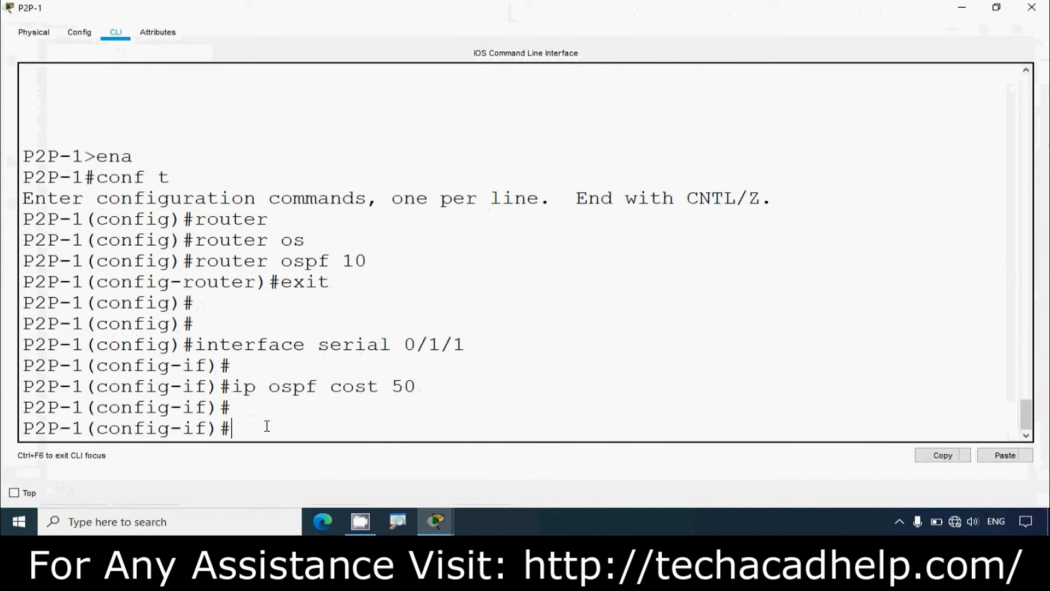
text(exit)
key(Return)
text(interf)
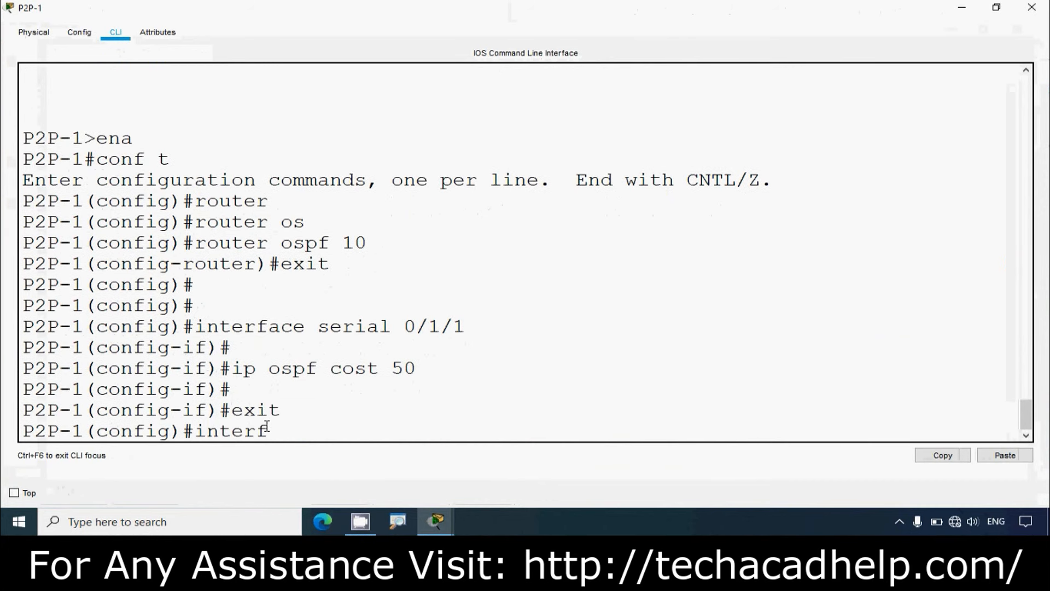
text(ace serial )
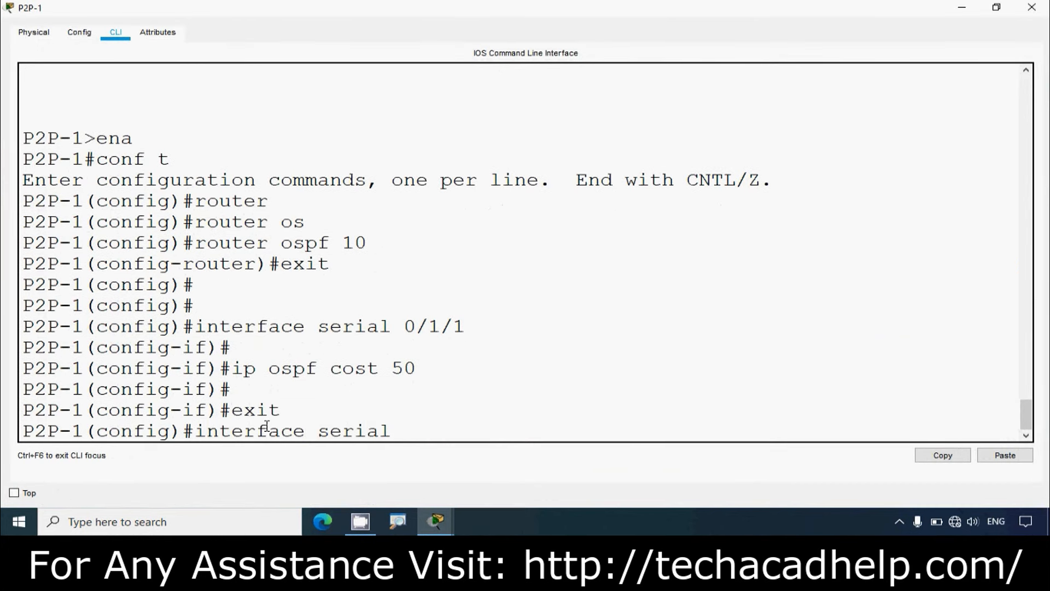
text(0/2/0)
key(Return)
Step: List the ip ospf options and set the OSPF hello interval of P2P-1's Serial0/2/0 to 20 seconds
text(ip )
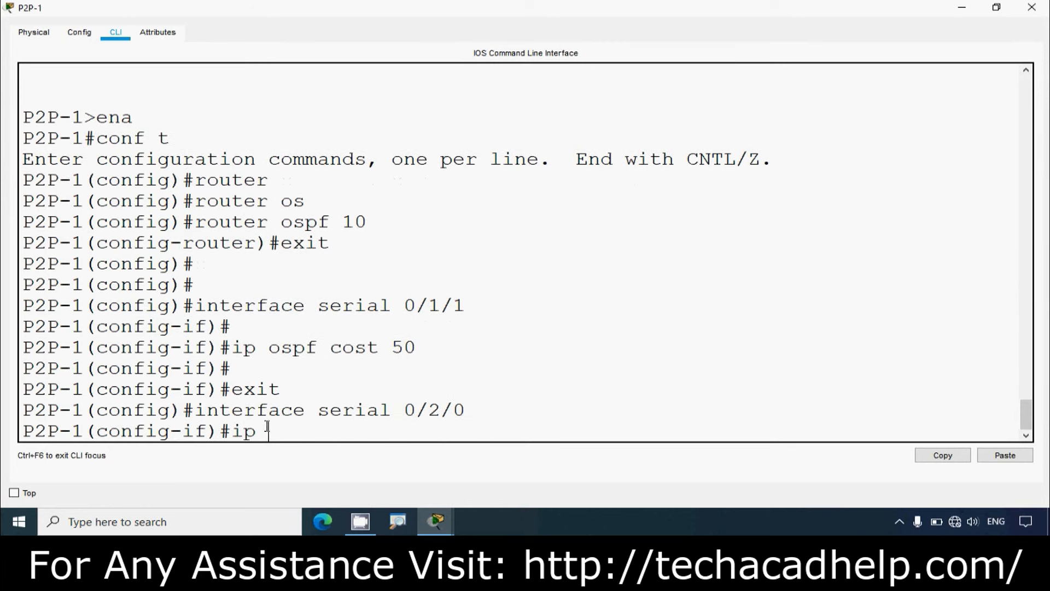
text(ospf)
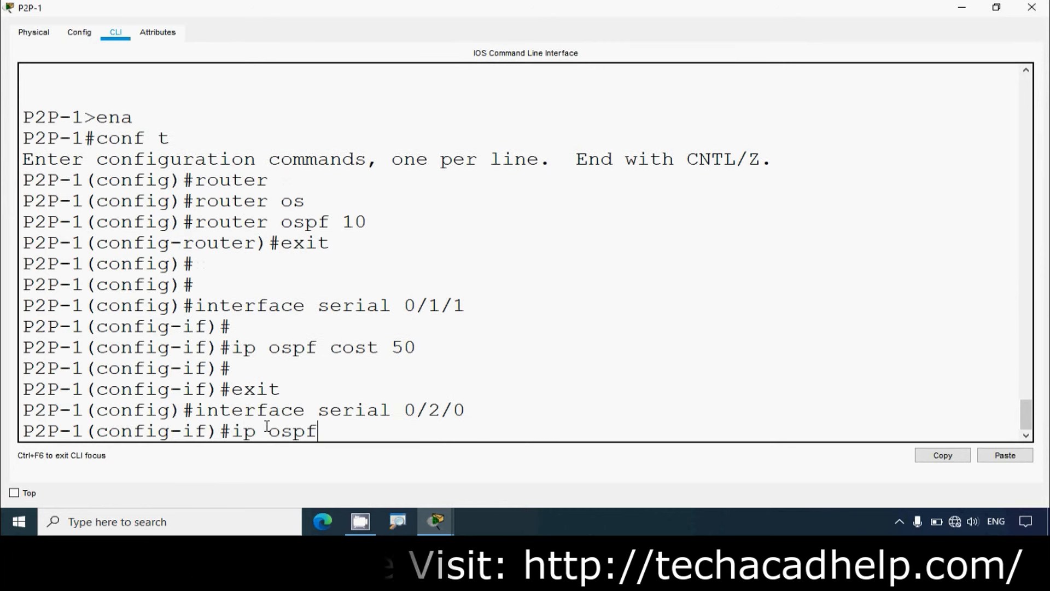
text( ?)
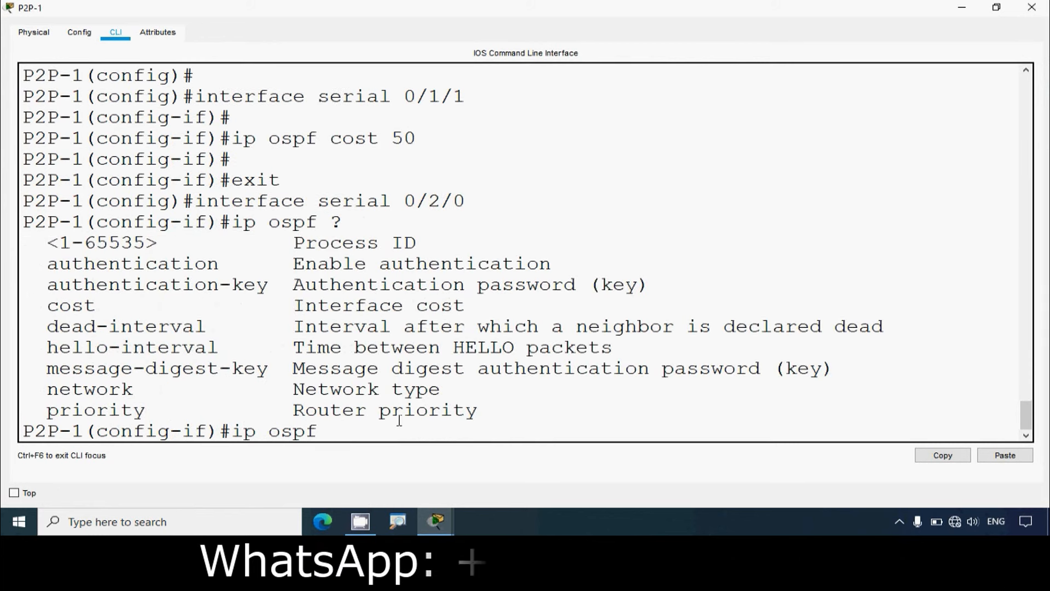
text(hello-)
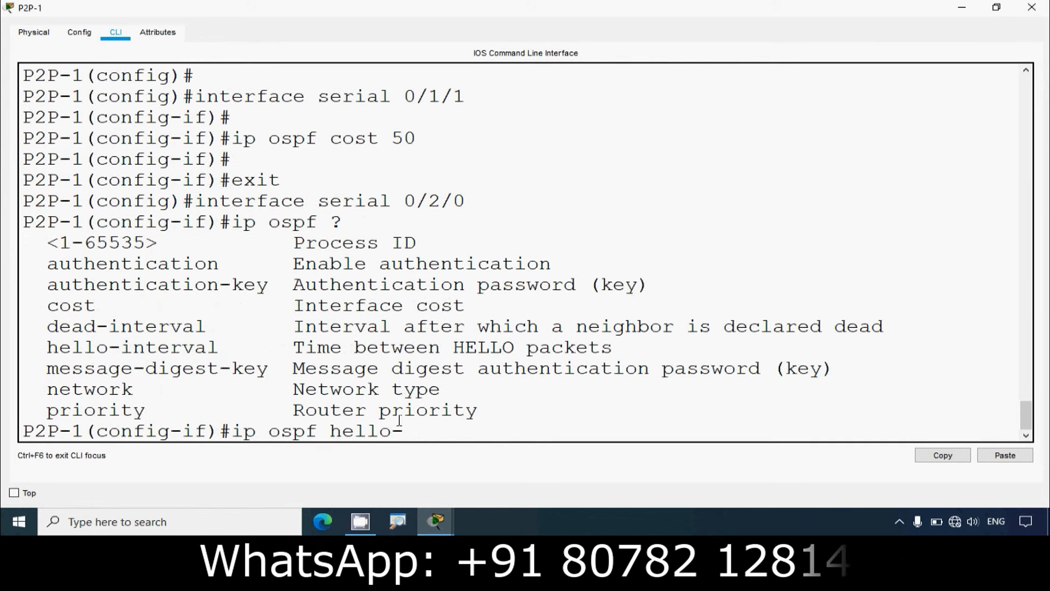
text(interva)
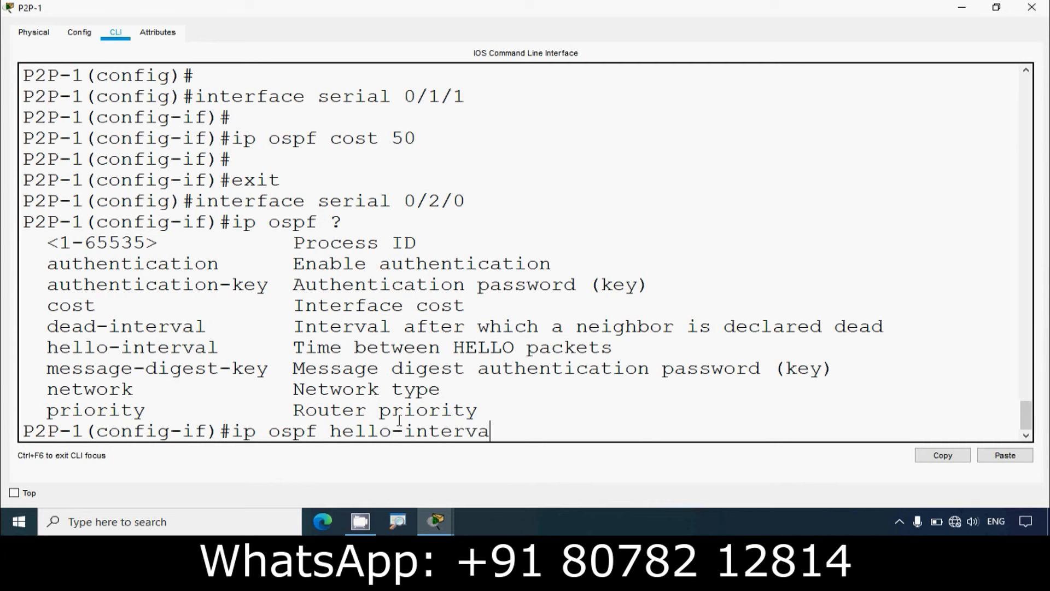
key(BackSpace)
key(BackSpace)
text(l ?)
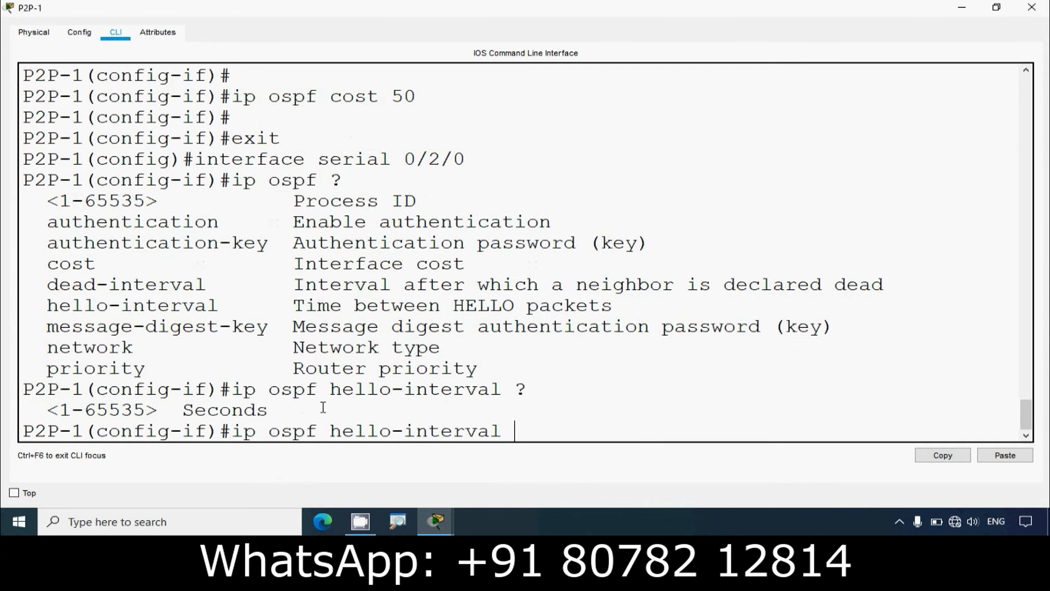
drag(182, 413, 268, 413)
click(543, 433)
text(20)
key(Return)
Step: Set the OSPF dead interval of P2P-1's Serial0/2/0 to 80 seconds and close the router's window
text(ig-if)#ip )
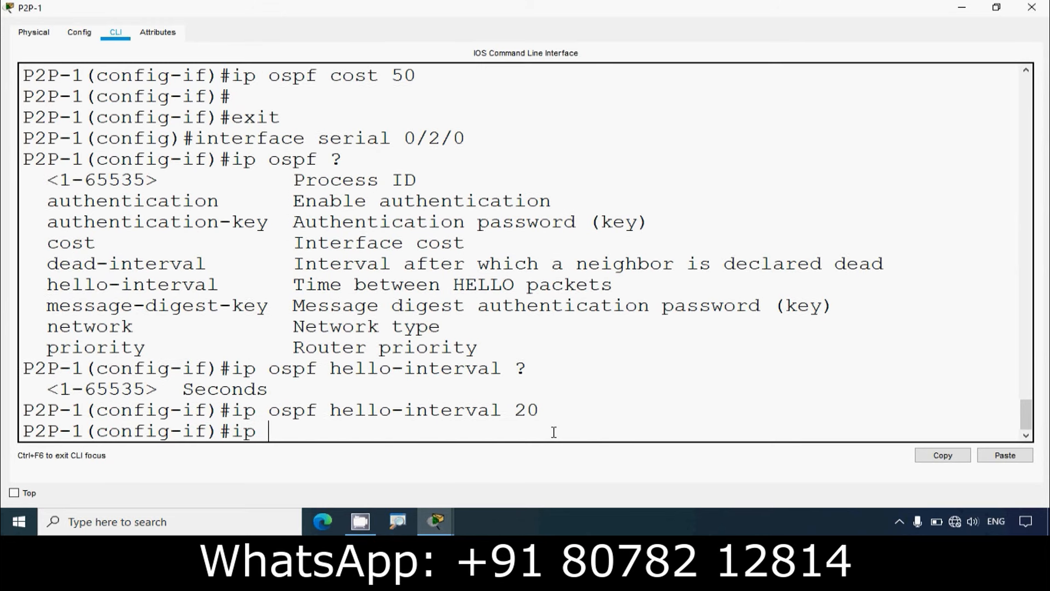
text(ospf dea)
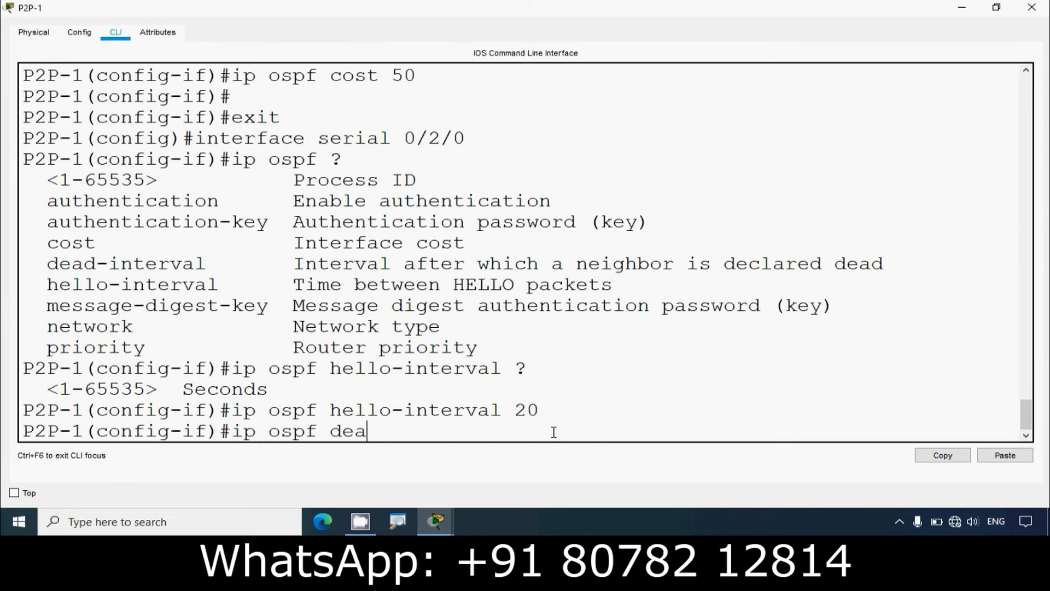
text(d-interval)
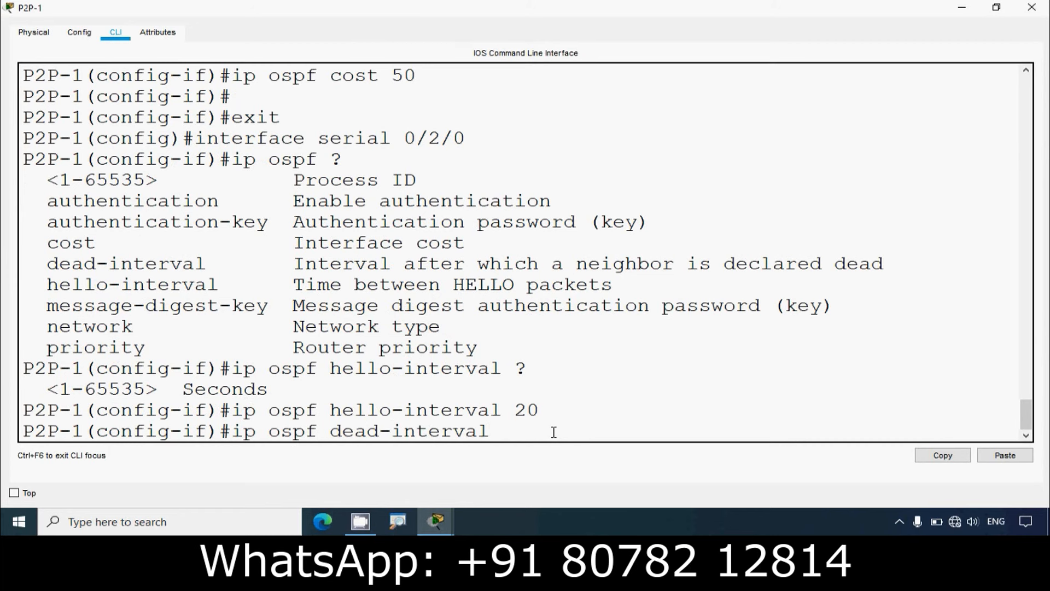
text( 80)
key(Return)
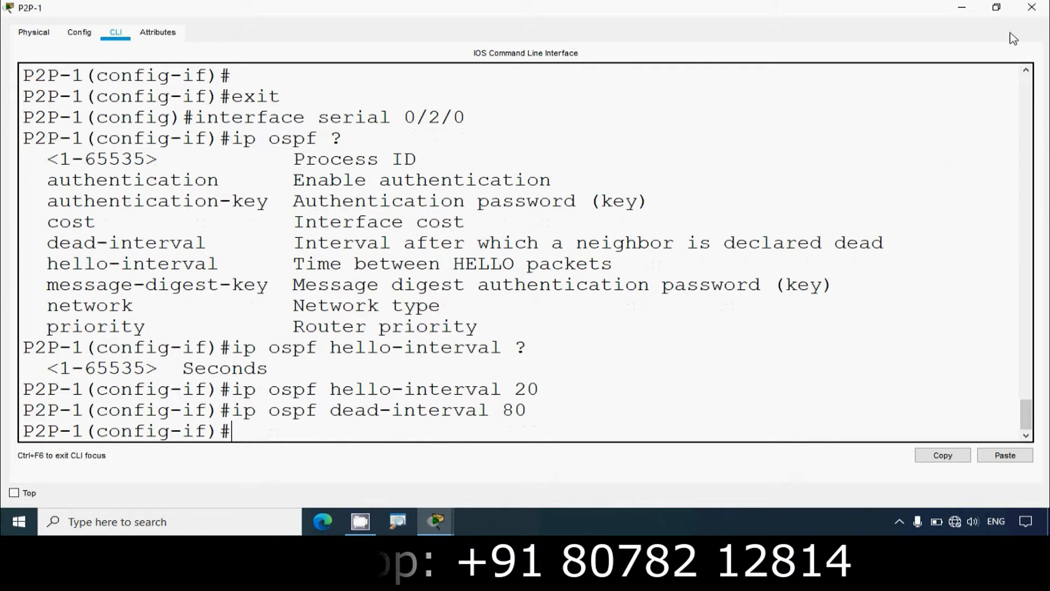
click(1032, 7)
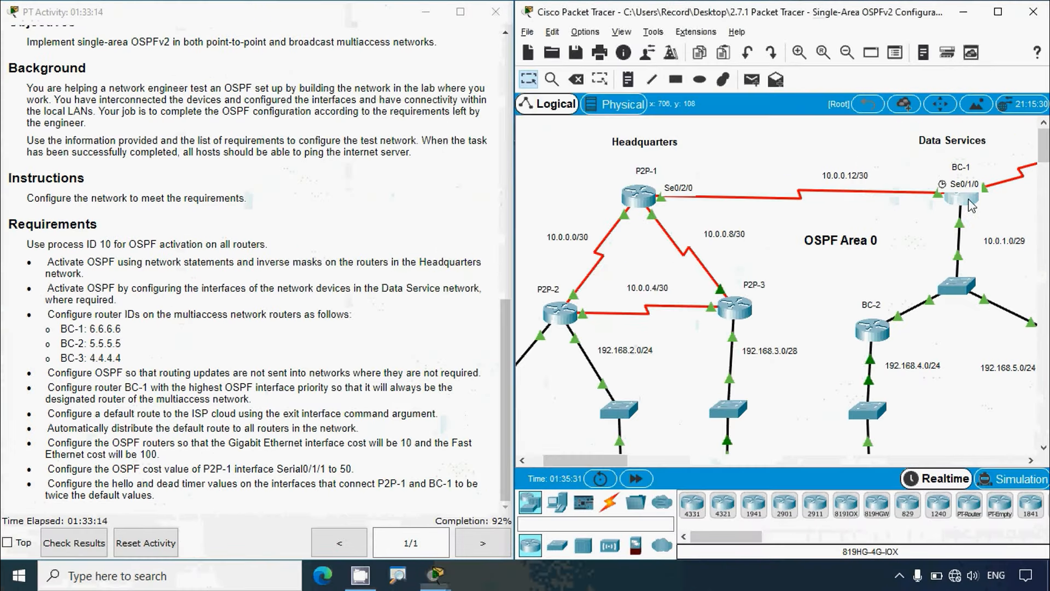
Step: Open BC-1's command line, enter global configuration mode and enter interface serial 0/1/0
click(918, 189)
click(687, 71)
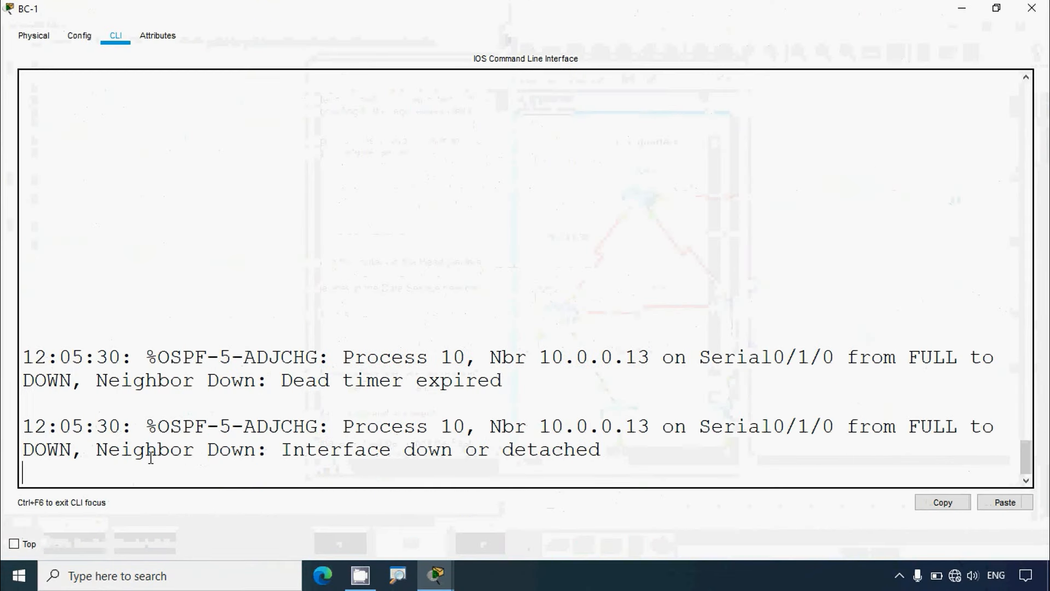
key(Return)
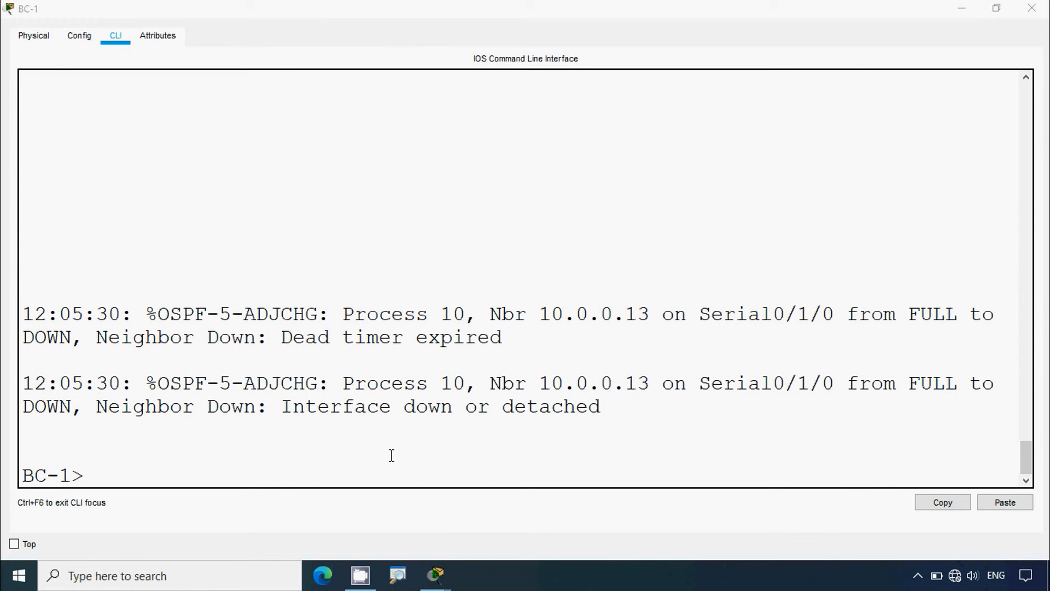
click(111, 474)
text(enable)
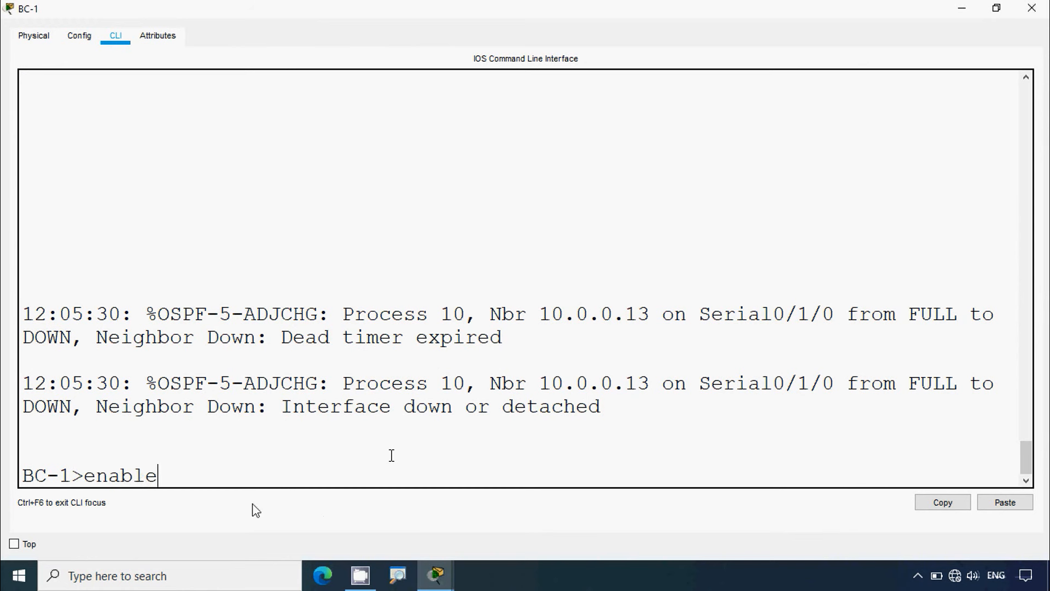
key(Return)
text(conf t)
key(Return)
text(interface serial)
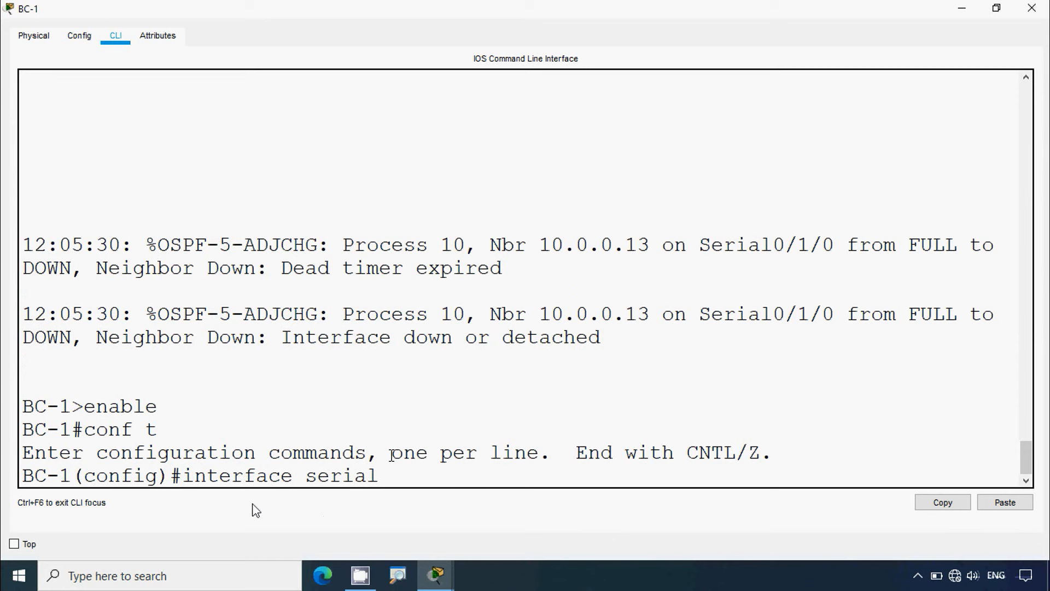
text( 0/1/0)
key(Return)
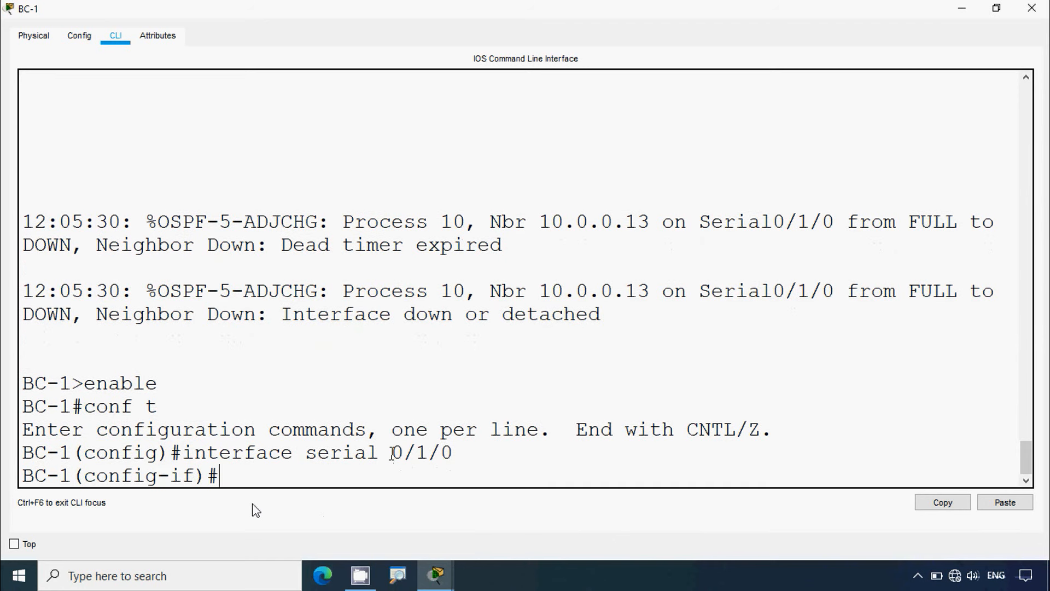
Step: Set the OSPF hello interval of BC-1's Serial0/1/0 to 20 seconds
text(ip ospf h)
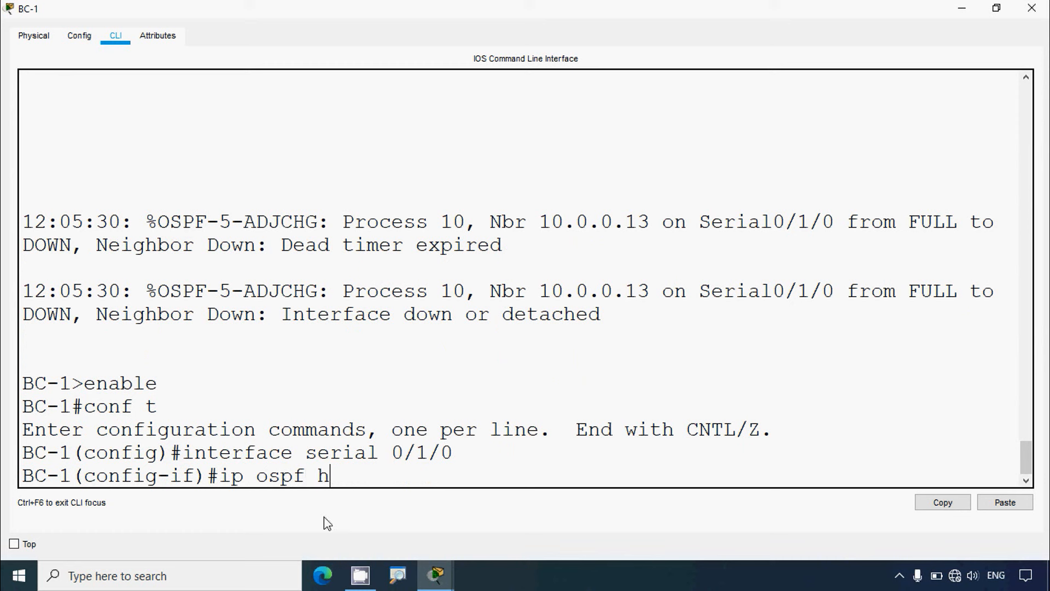
text(ello-in)
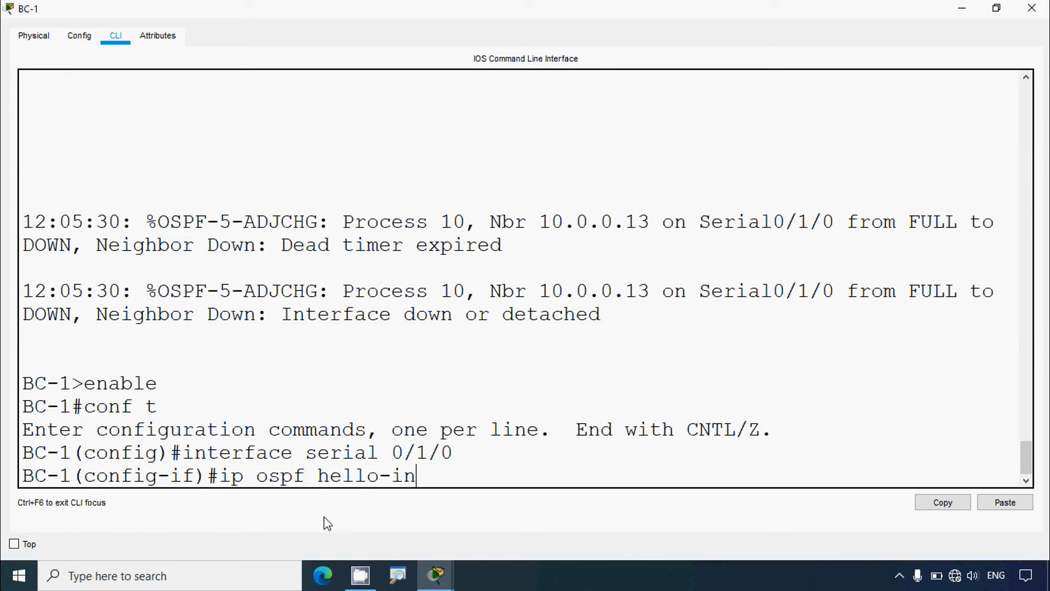
text(terval 20)
key(Return)
Step: Set the OSPF dead interval of BC-1's Serial0/1/0 to 80 seconds and close the router's window
text(ip )
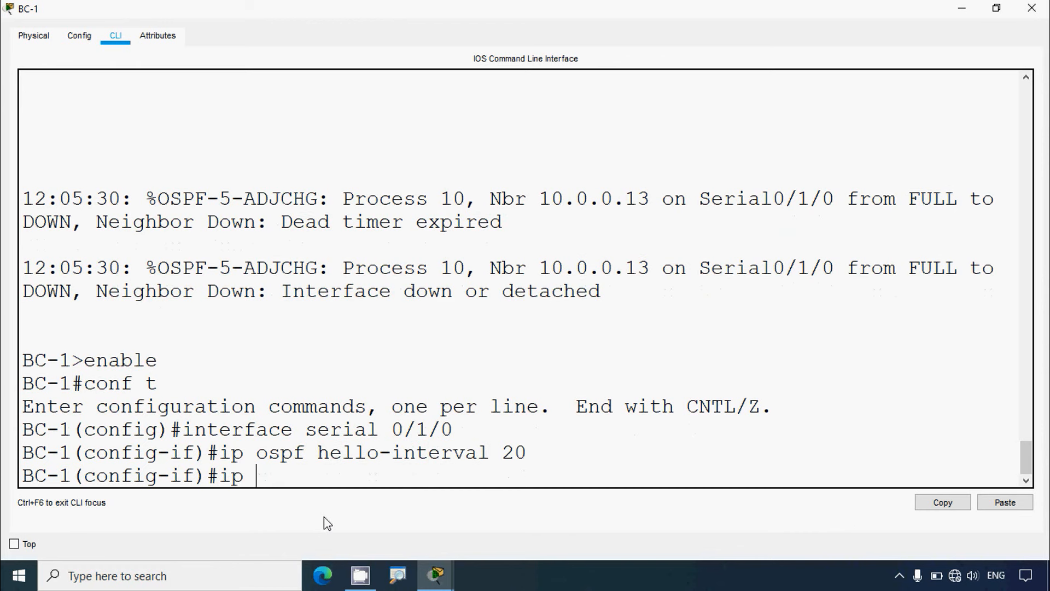
text(ospf dead)
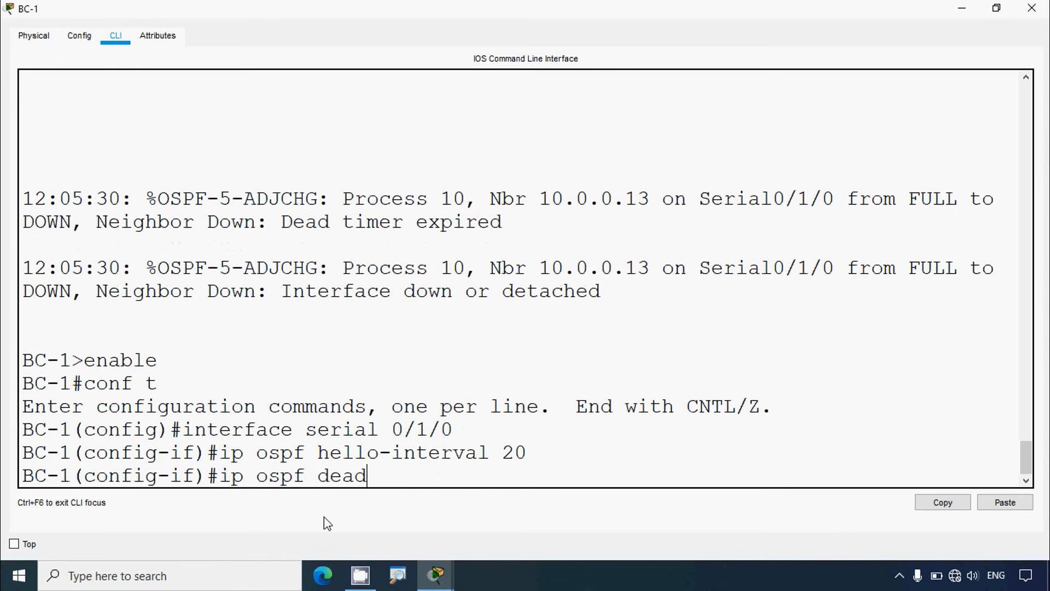
text(-interval 8)
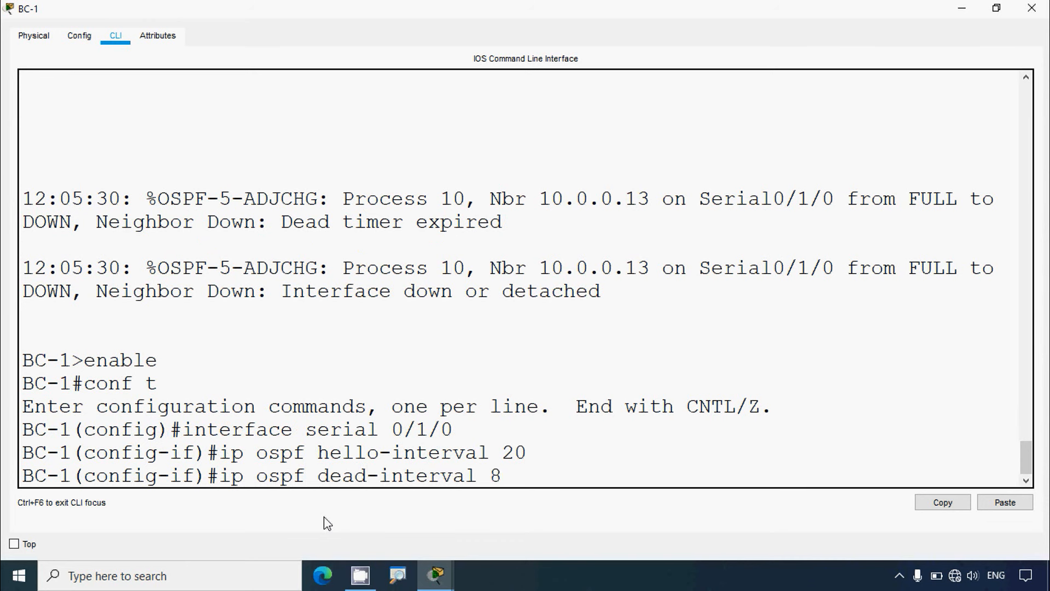
text(0)
key(Return)
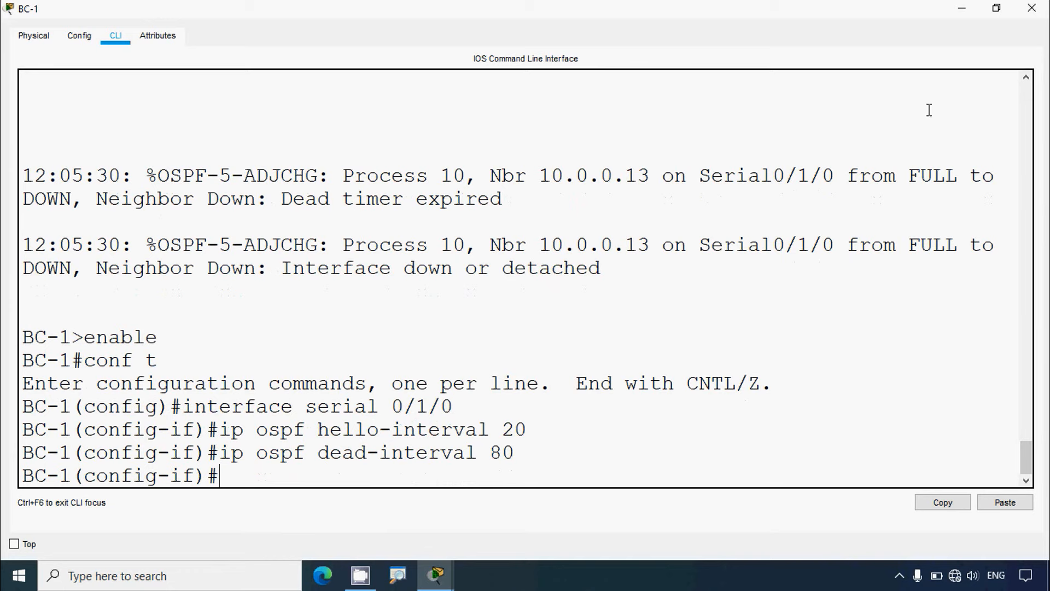
click(1032, 12)
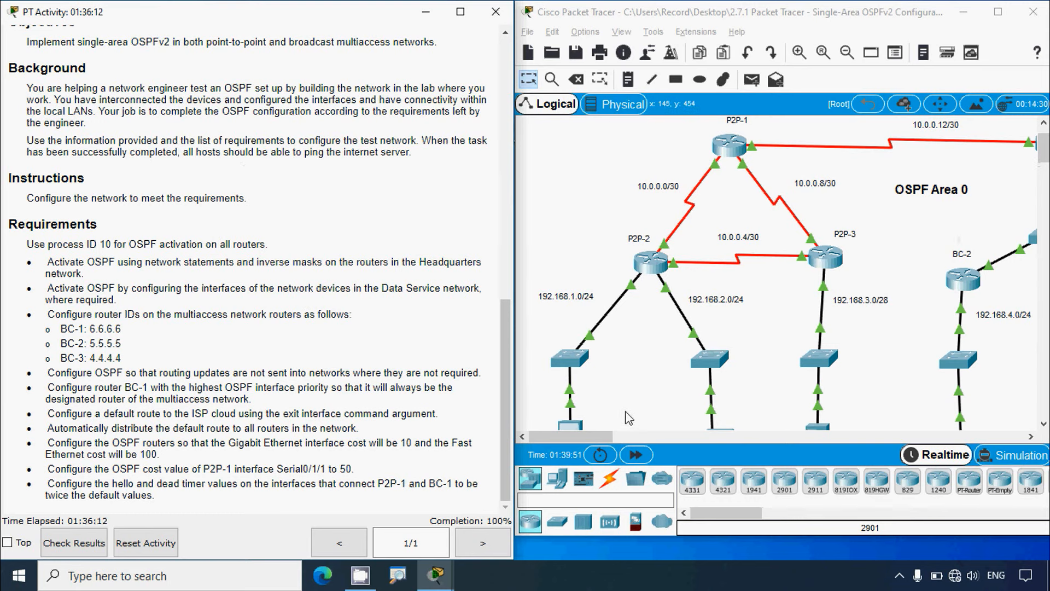
Step: Open PC1's command prompt and ping the Internet Server at 203.0.113.100 to test connectivity
scroll(628, 418, down, 3)
click(568, 339)
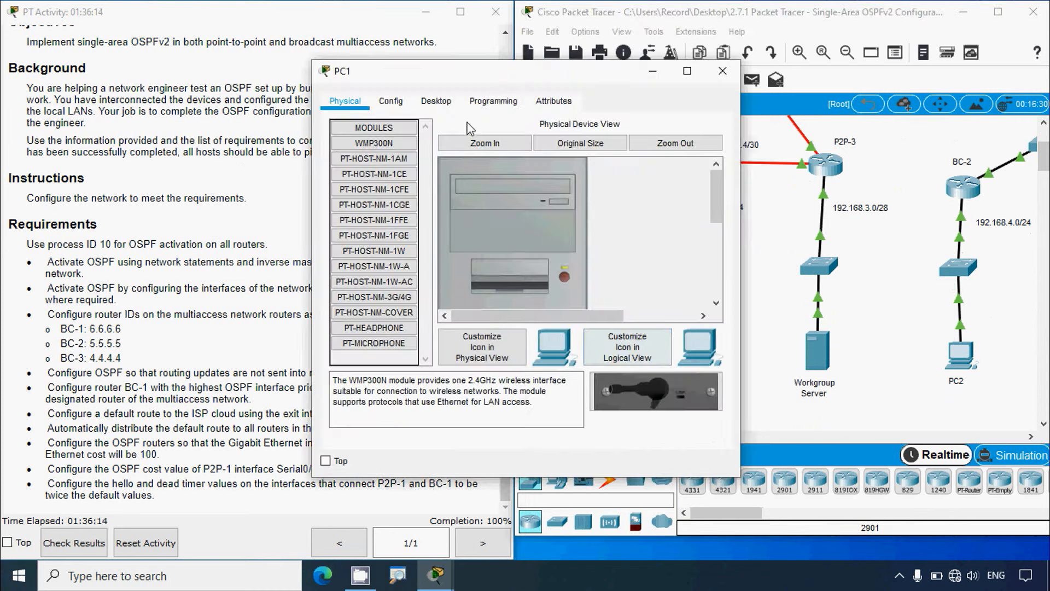
click(443, 106)
click(659, 177)
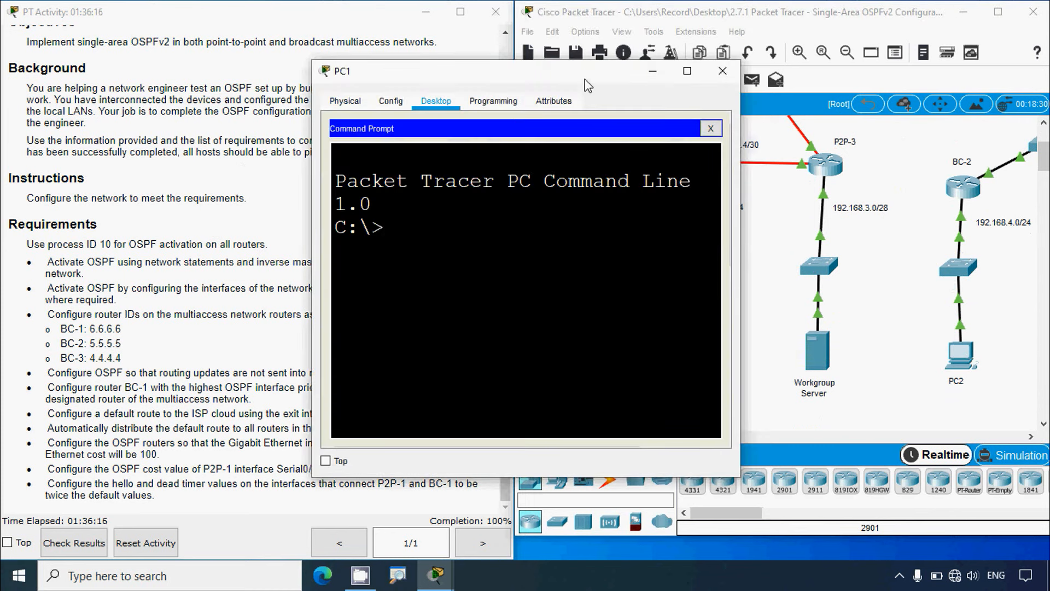
drag(586, 80, 459, 37)
drag(590, 437, 659, 389)
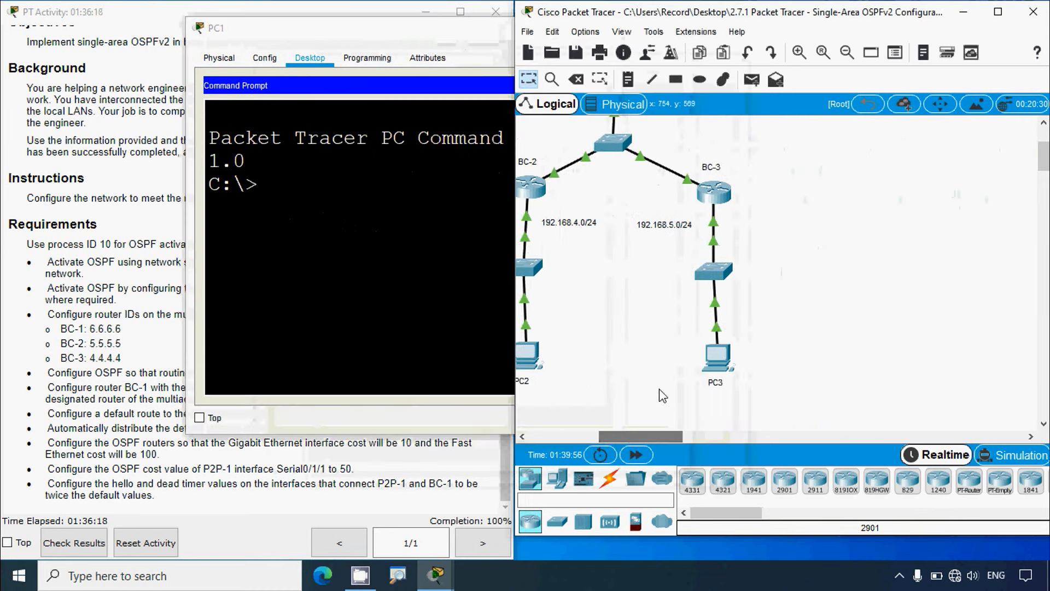
scroll(660, 389, up, 3)
click(284, 191)
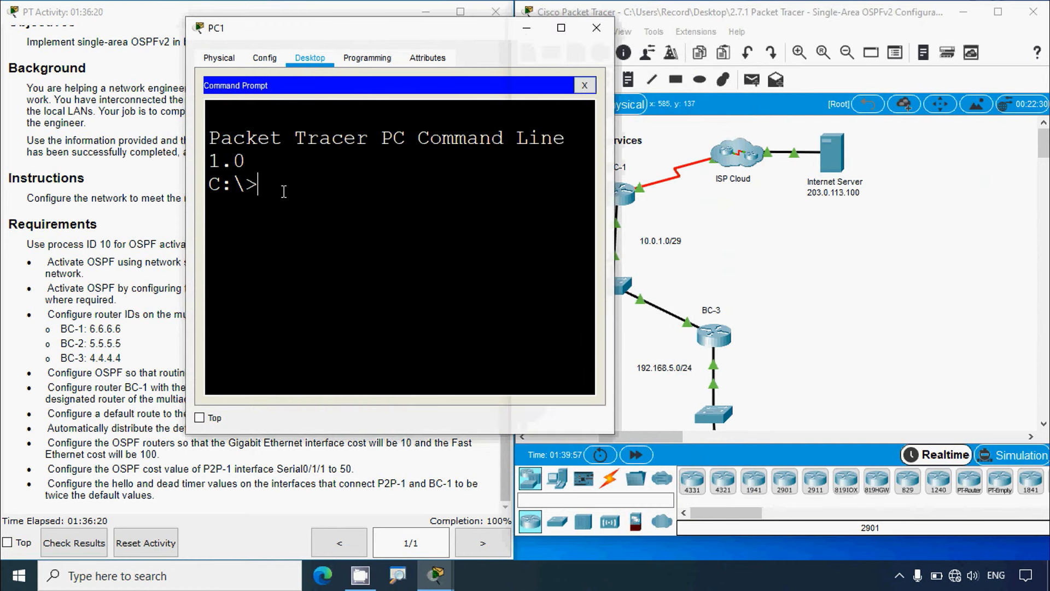
text(ping 203.)
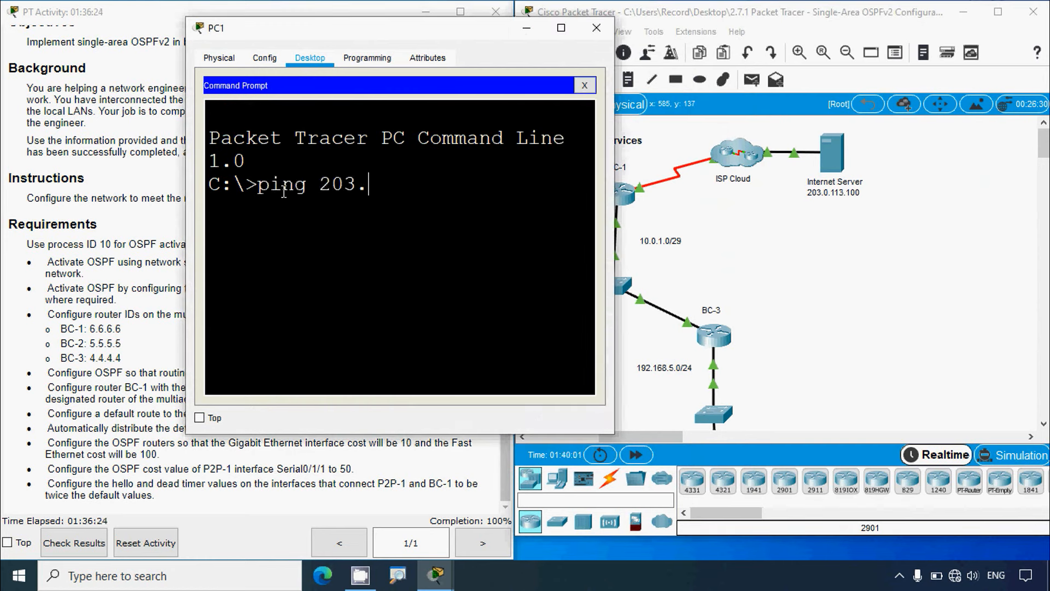
text(0.113.100)
key(Return)
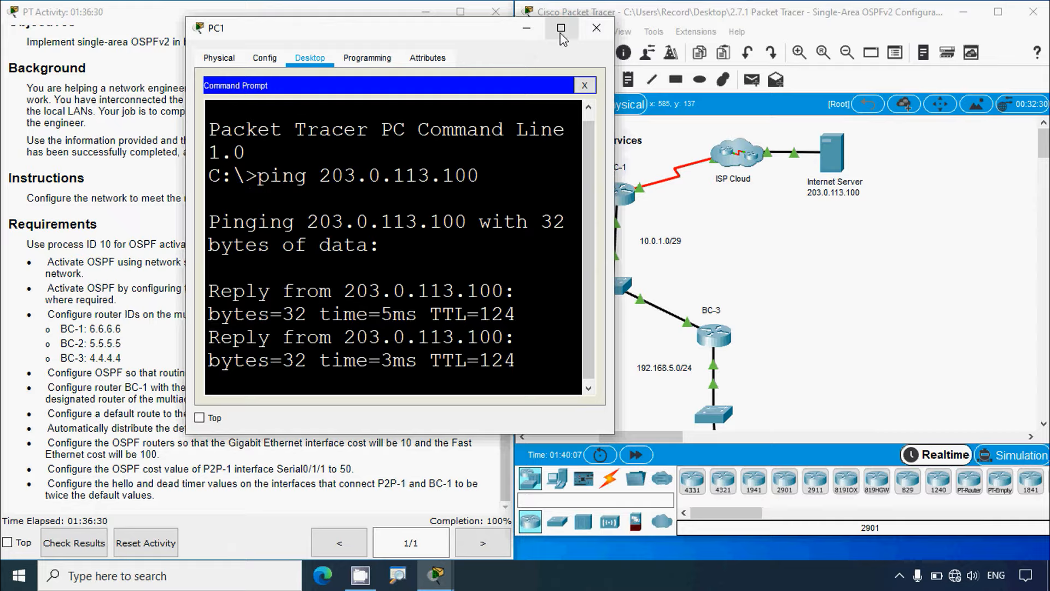
Step: Enlarge PC1's command prompt to view the full ping output, copy the command ping 203.0.113.100 and close PC1's window
click(561, 28)
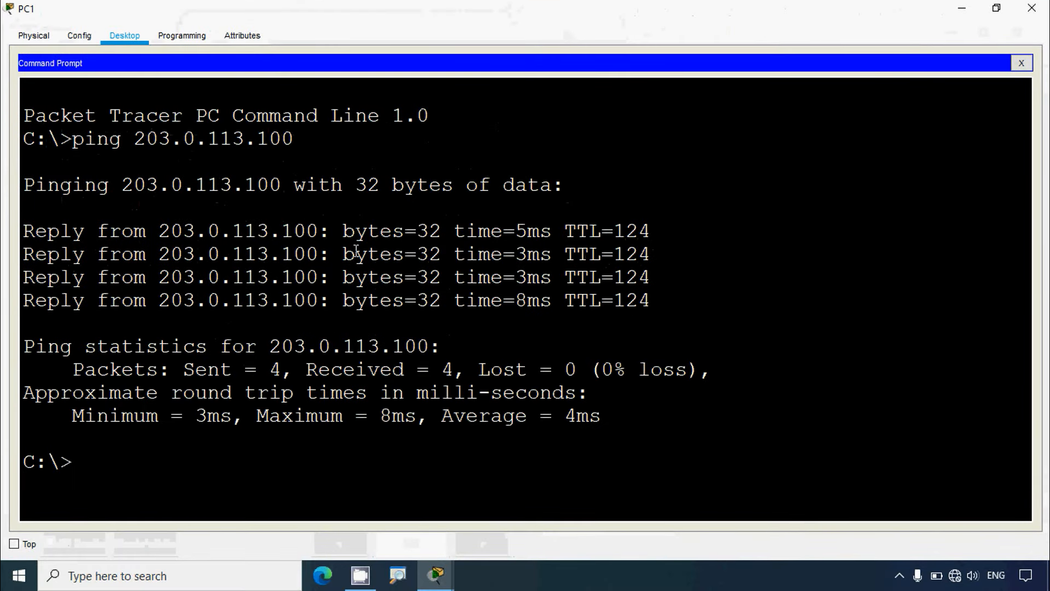
drag(299, 141, 75, 143)
key(ctrl+c)
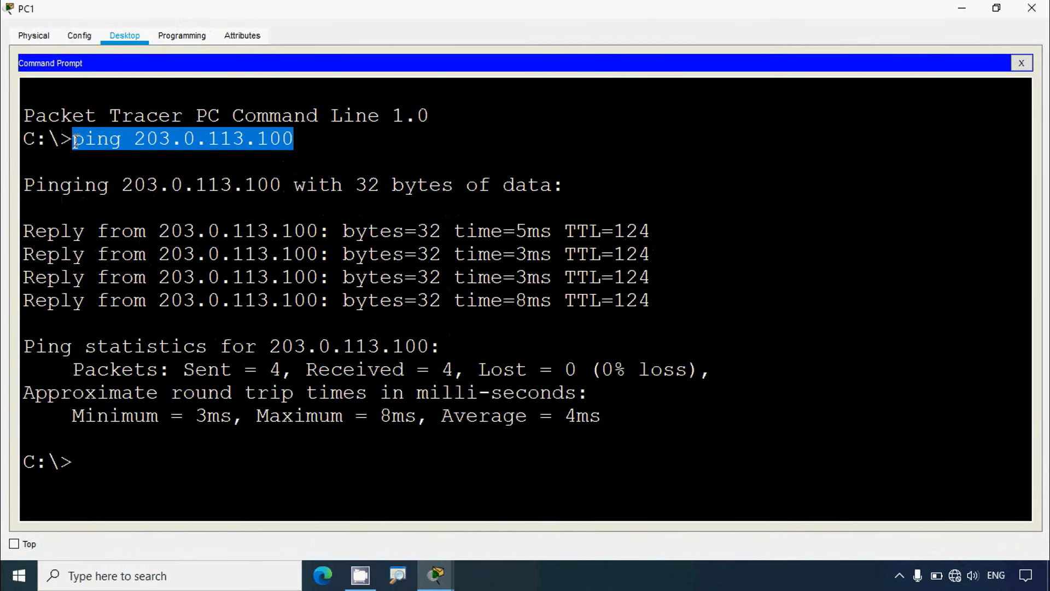
click(1032, 8)
Step: Open the Workgroup Server's command prompt and run the copied ping to the Internet Server at 203.0.113.100
scroll(836, 290, down, 5)
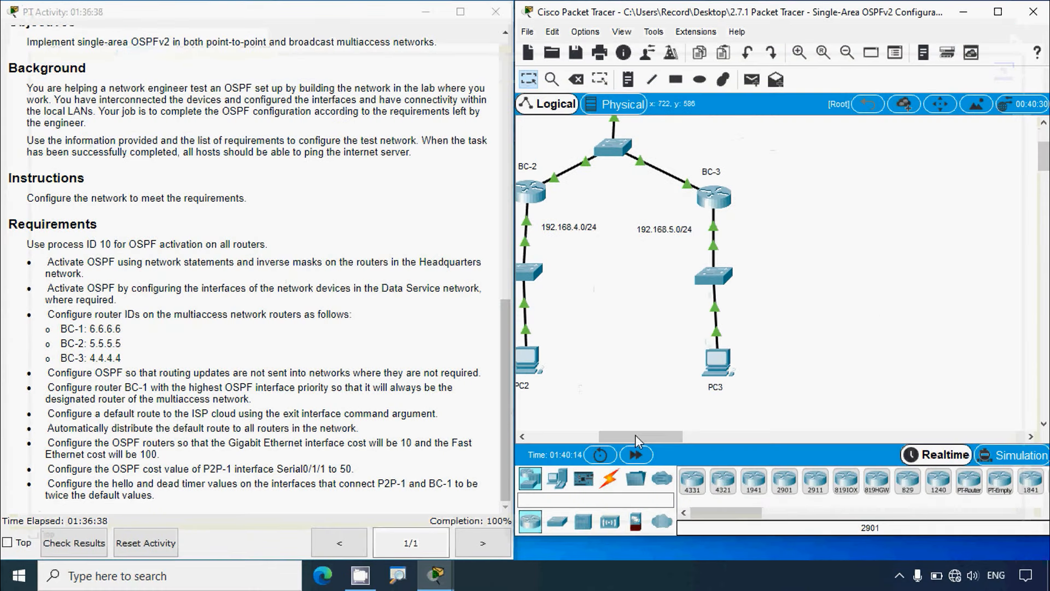
drag(635, 436, 565, 441)
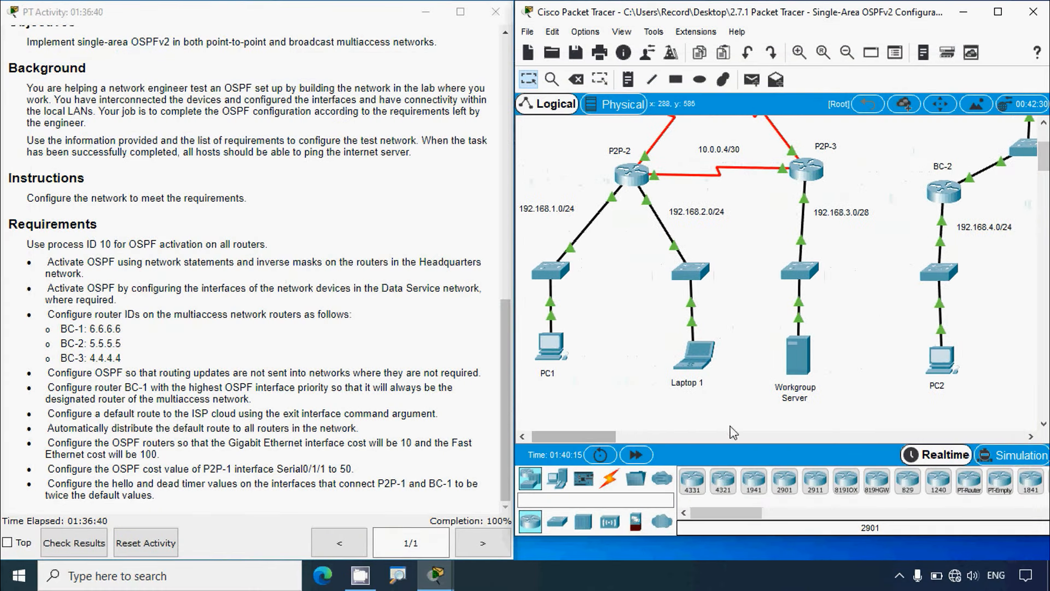
click(798, 368)
click(487, 103)
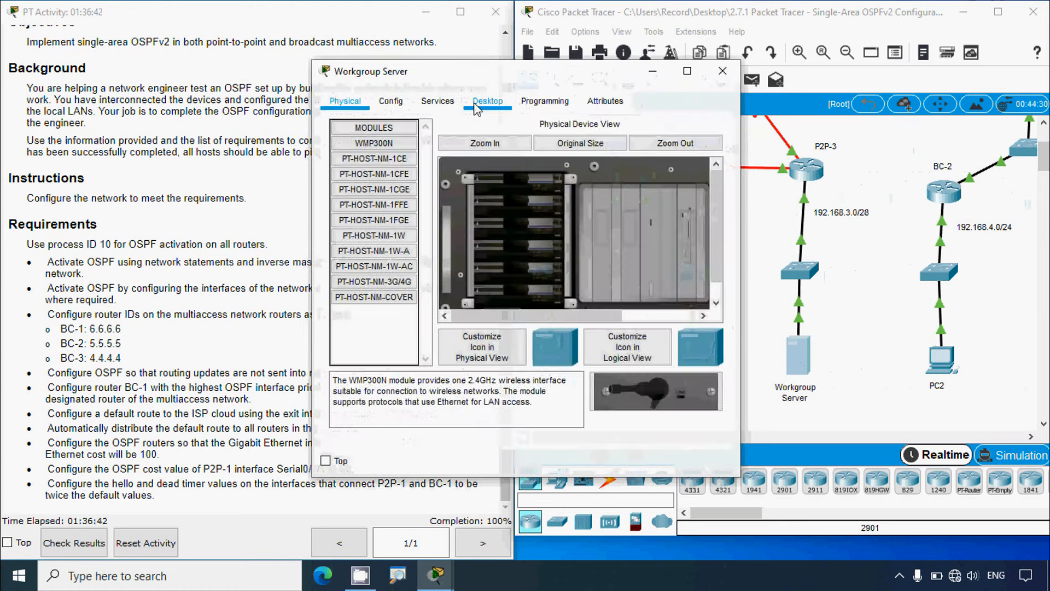
click(576, 178)
right_click(387, 221)
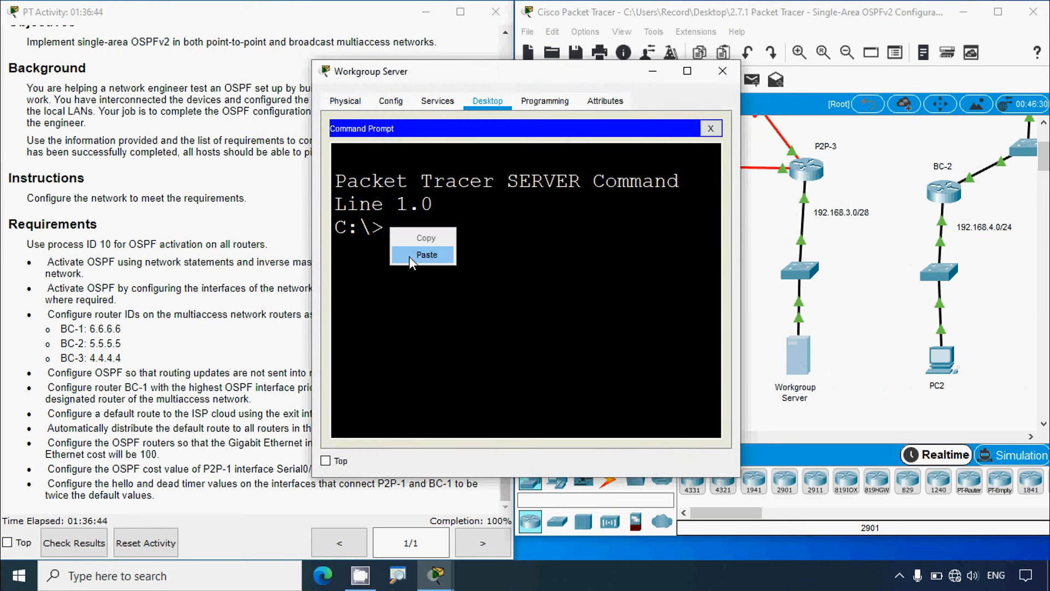
click(411, 255)
click(687, 71)
key(Return)
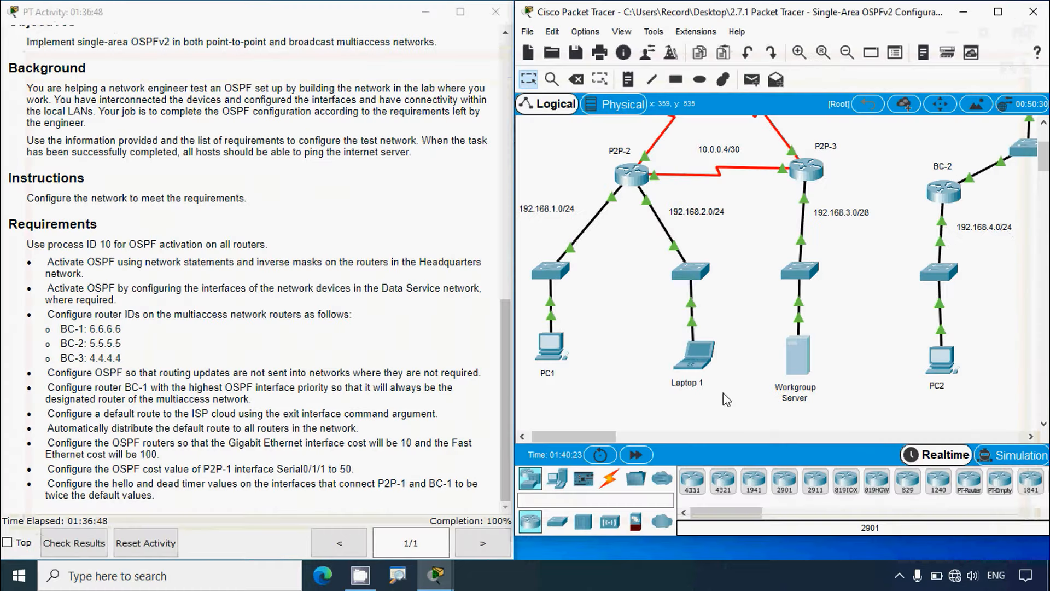
Step: Open PC2's command prompt, run the copied ping to 203.0.113.100 and close PC2's window
drag(596, 440, 635, 441)
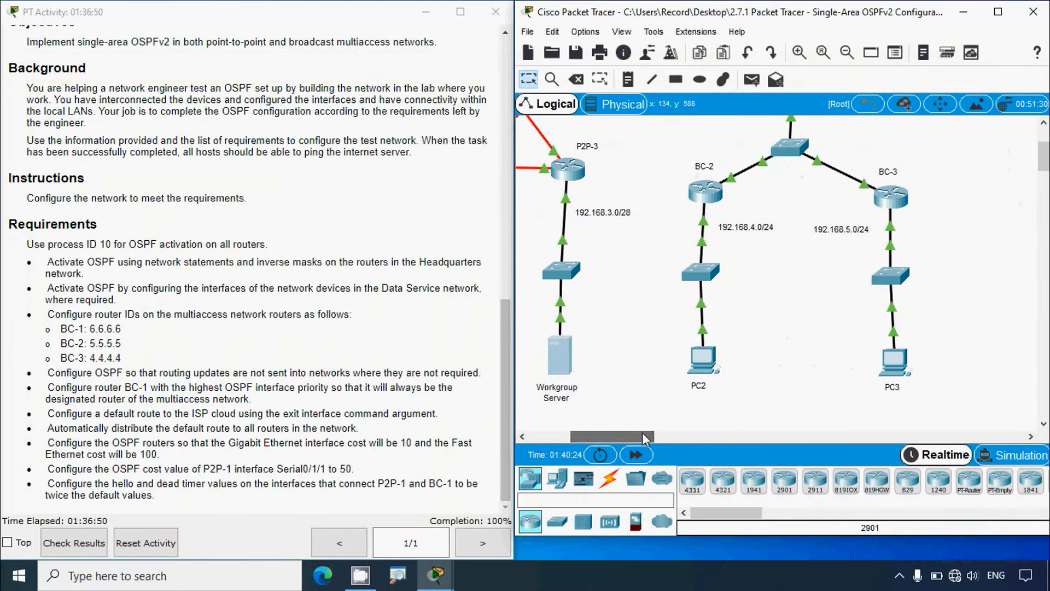
click(700, 369)
click(436, 101)
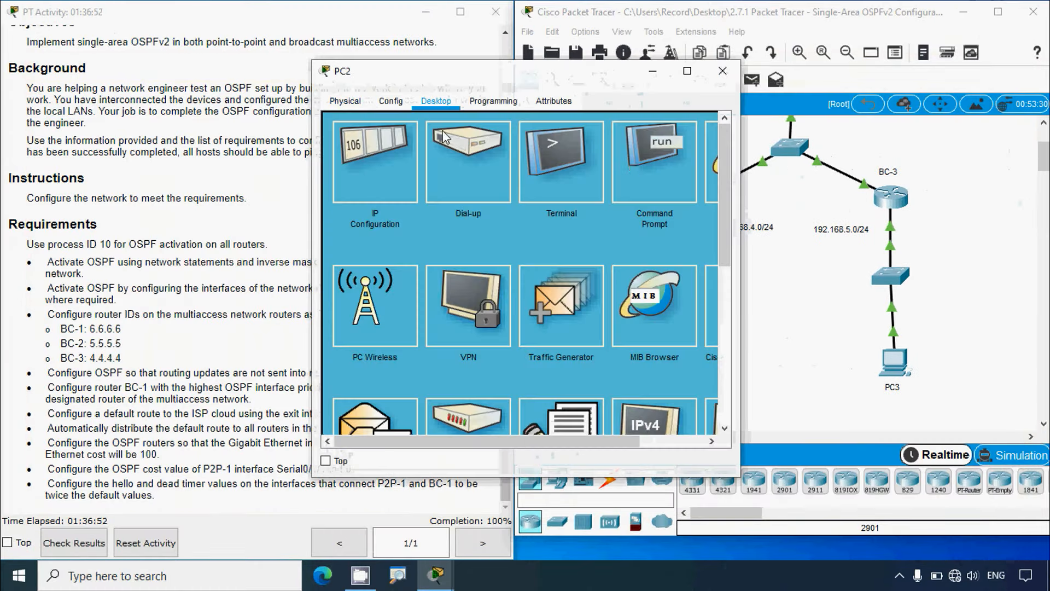
click(636, 157)
click(687, 70)
right_click(90, 137)
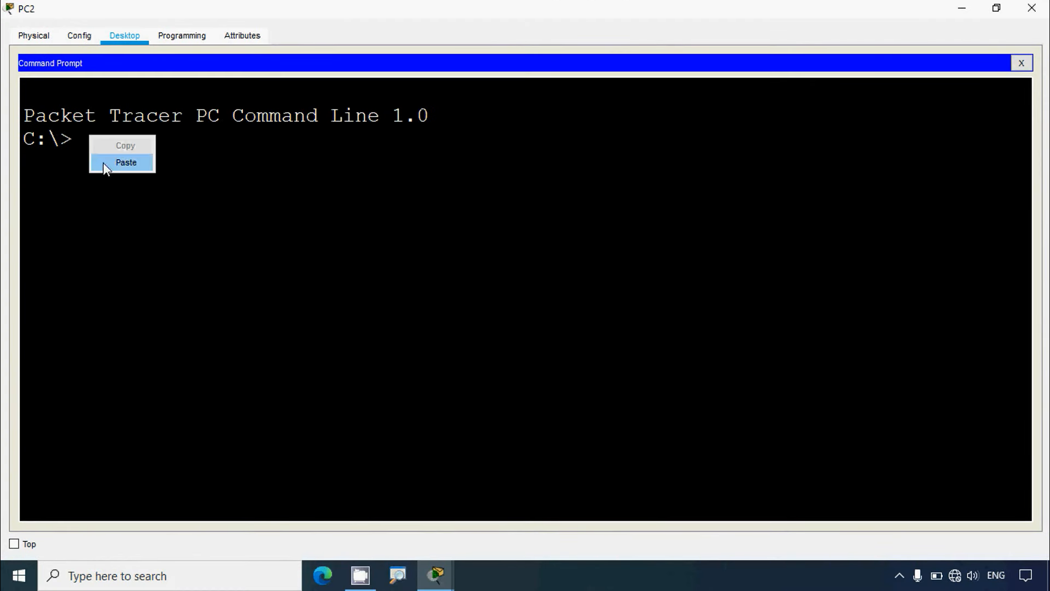
click(104, 163)
key(Return)
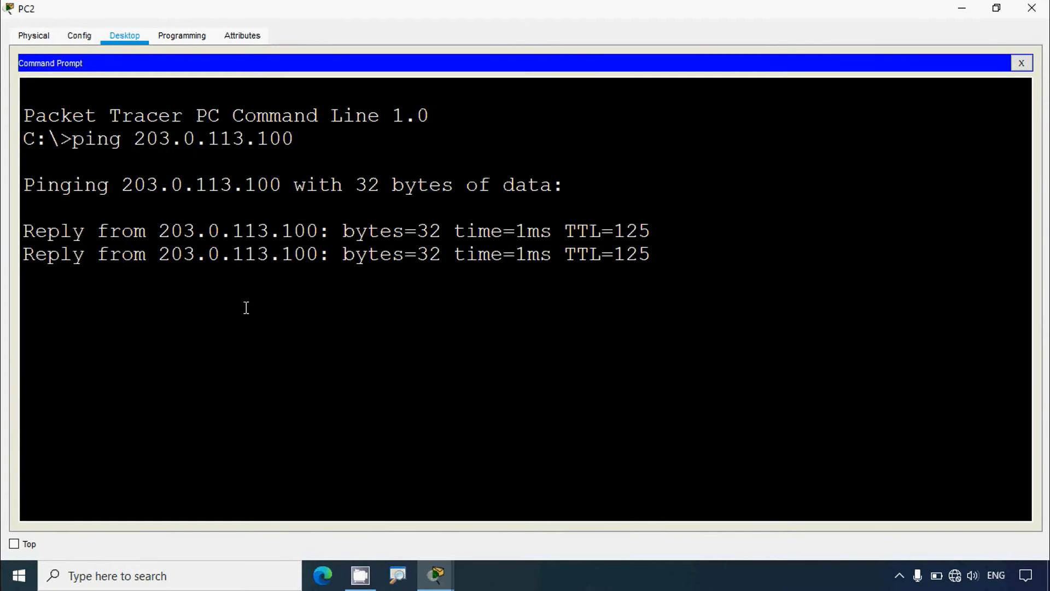
click(1030, 12)
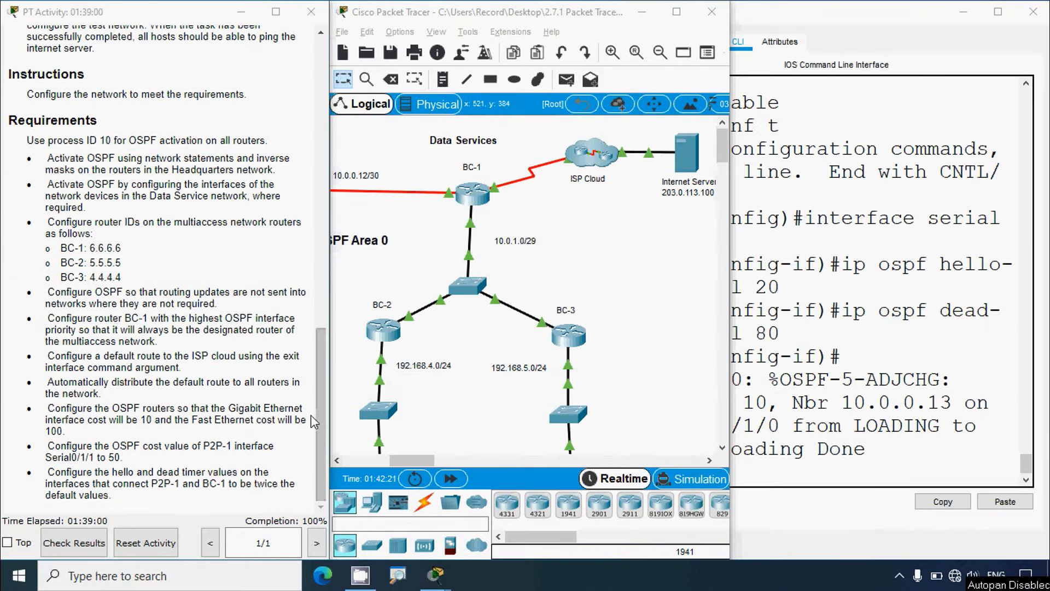
Step: Return to the Addressing Table at the start of the activity instructions
drag(318, 420, 310, 137)
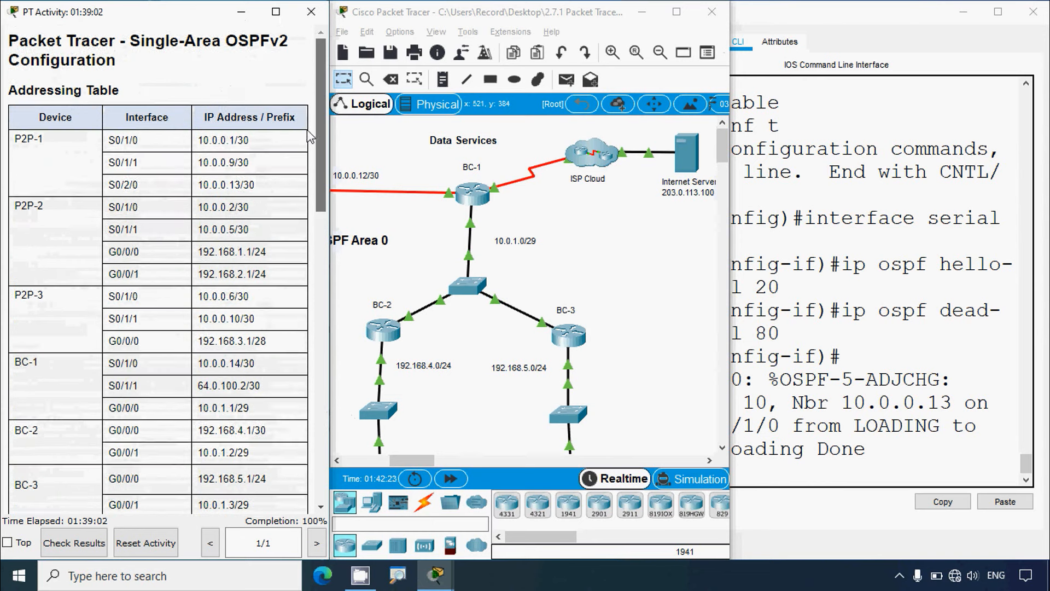